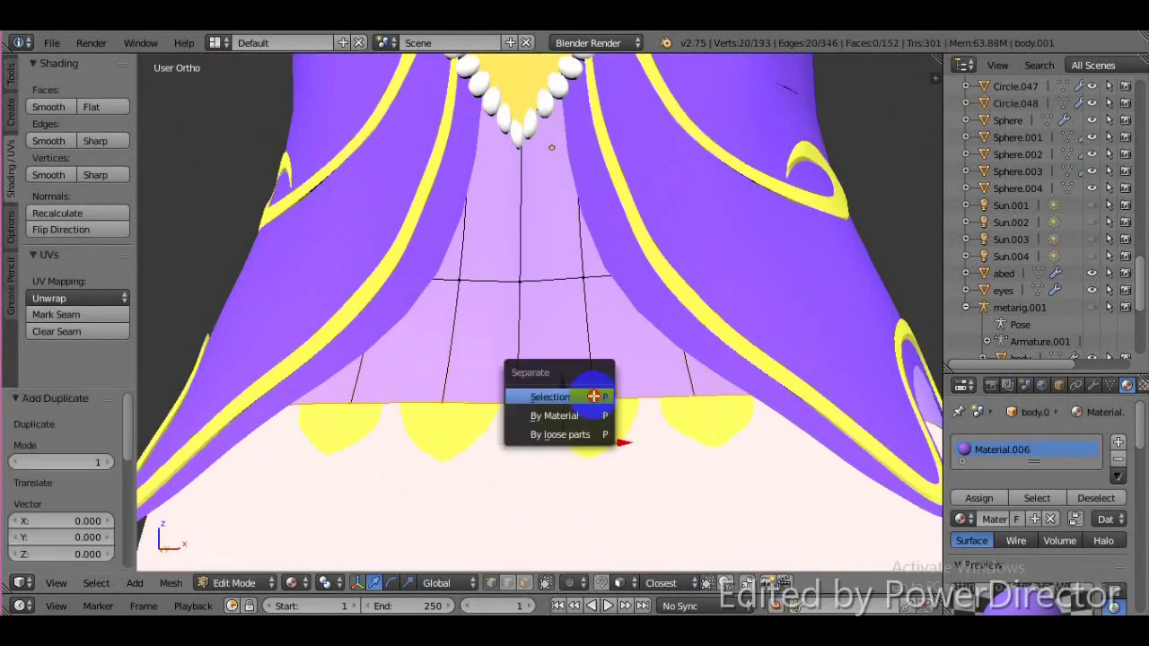
Separate the selected edge ring into its own object, then scale it along X and shift it along Y.
{"action": "left_click", "coordinate": [594, 396]}
{"action": "key", "text": "Tab"}
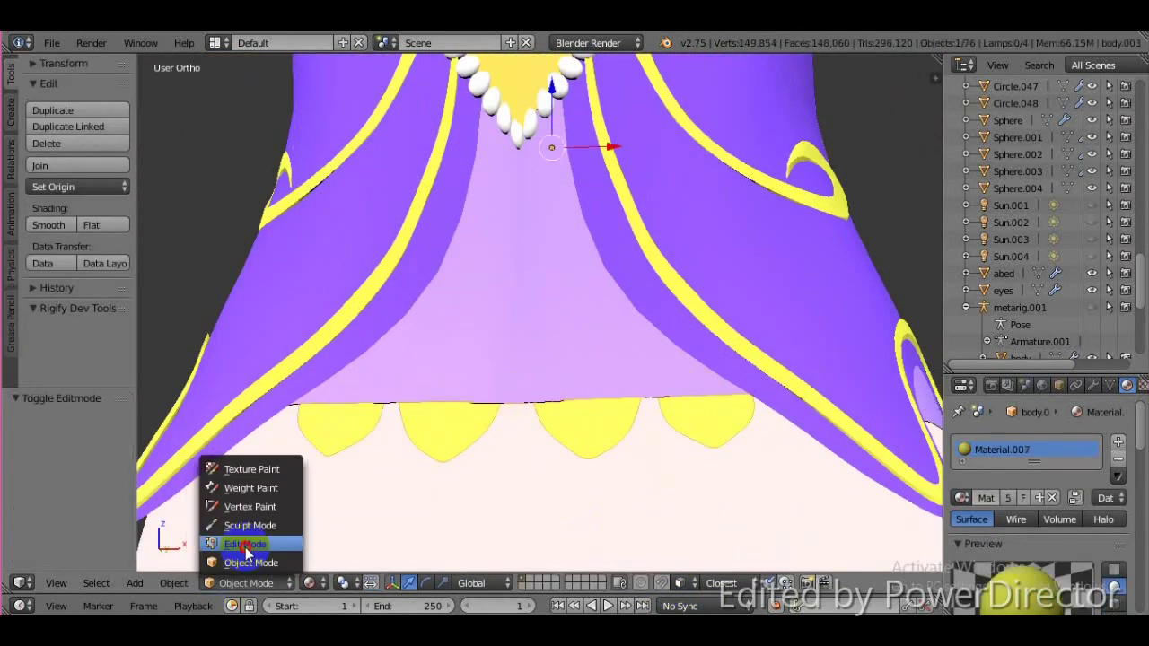
{"action": "key", "text": "Tab"}
{"action": "key", "text": "s"}
{"action": "key", "text": "x"}
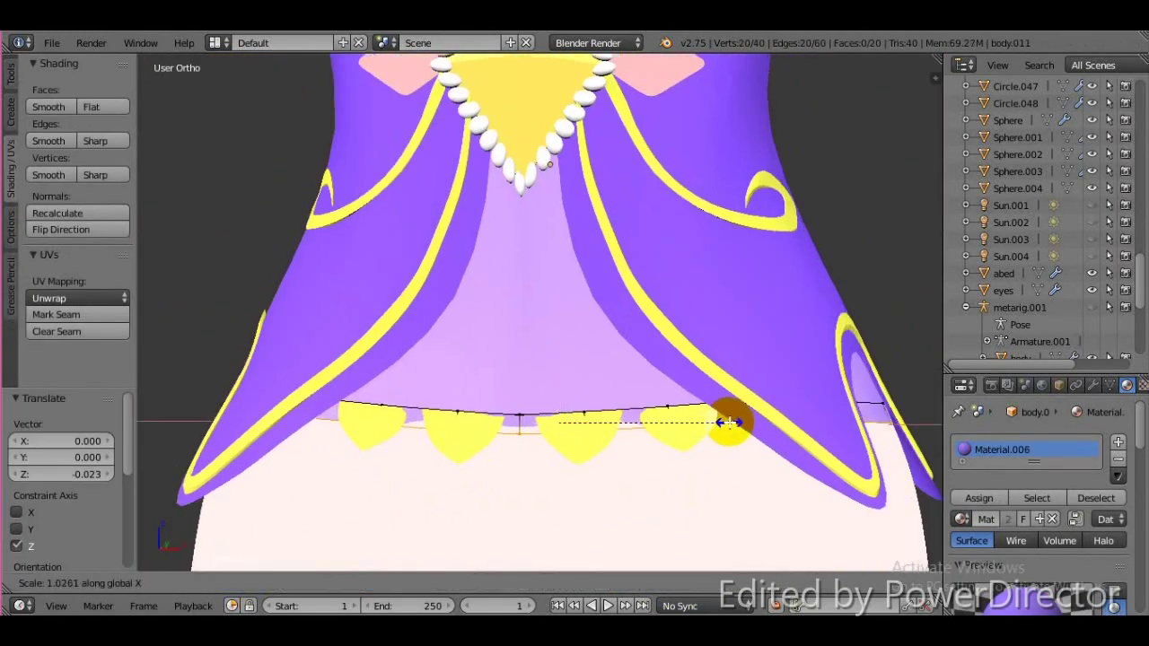
{"action": "left_click", "coordinate": [466, 510]}
{"action": "key", "text": "g"}
{"action": "key", "text": "y"}
{"action": "left_click", "coordinate": [372, 479]}
Check the ring from several angles and shift it along X to sit under the scallops.
{"action": "middle_click_drag", "start_coordinate": [371, 479], "coordinate": [486, 381]}
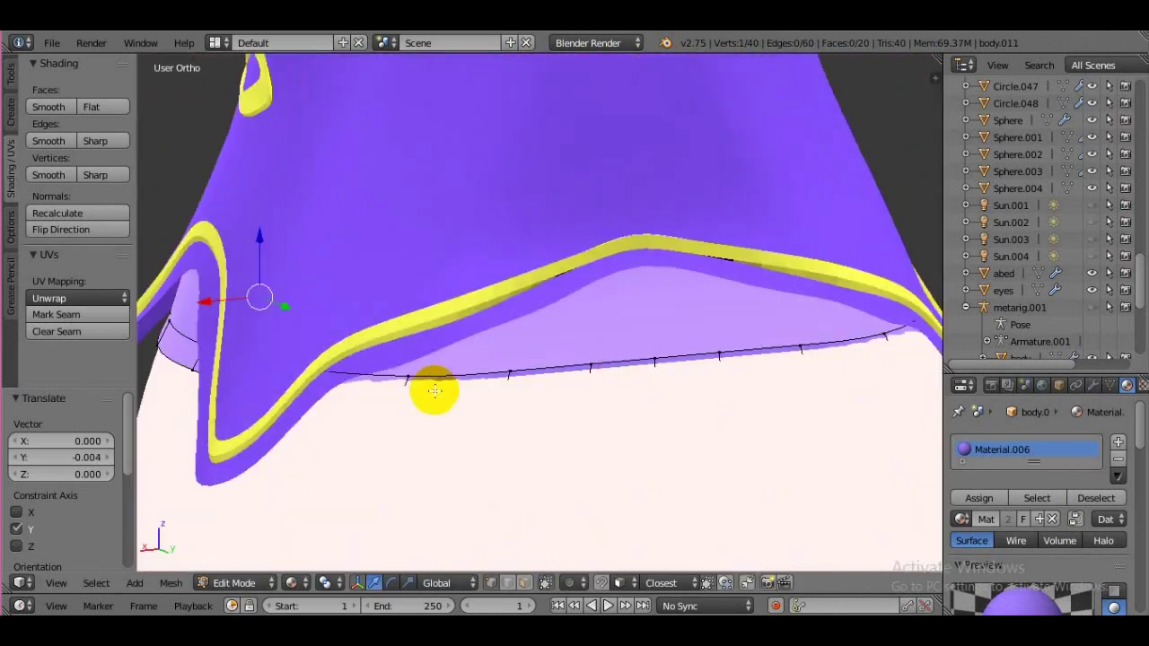
{"action": "middle_click_drag", "start_coordinate": [710, 505], "coordinate": [449, 441]}
{"action": "middle_click_drag", "start_coordinate": [355, 475], "coordinate": [859, 376]}
{"action": "key", "text": "g"}
{"action": "key", "text": "x"}
{"action": "left_click", "coordinate": [751, 503]}
{"action": "mouse_move", "coordinate": [751, 503]}
{"action": "middle_mouse_down"}
{"action": "mouse_move", "coordinate": [544, 451]}
{"action": "mouse_move", "coordinate": [234, 579]}
{"action": "middle_mouse_up"}
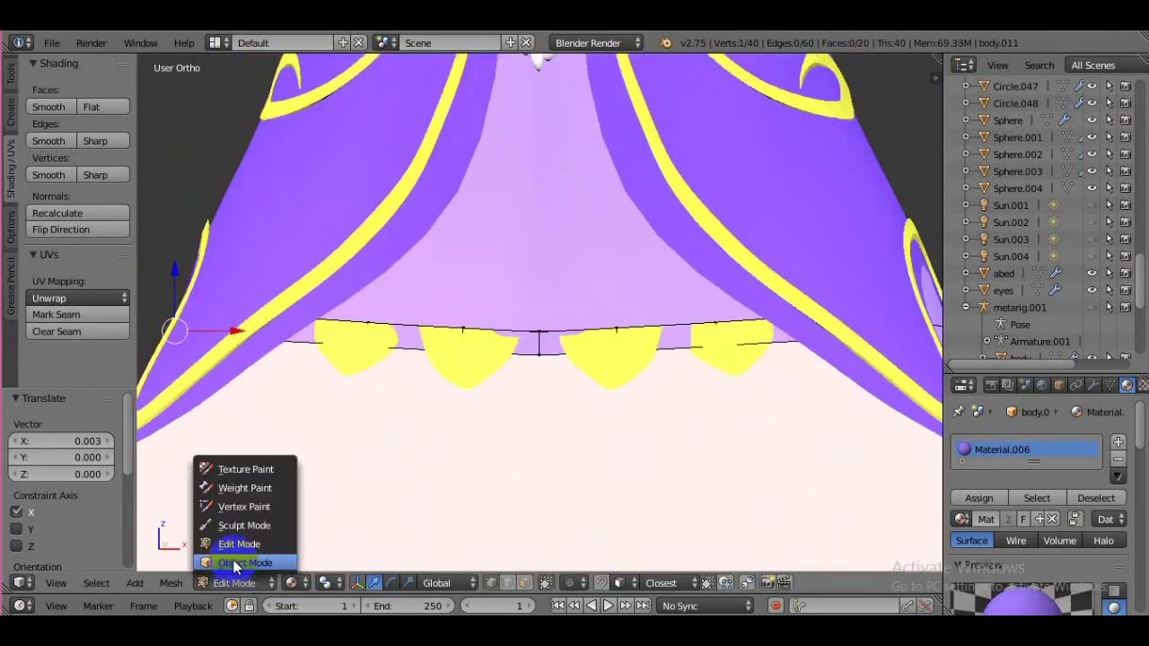
Return to Object Mode, then nudge the ring along Y in Edit Mode and exit.
{"action": "left_click", "coordinate": [235, 581]}
{"action": "left_click", "coordinate": [251, 561]}
{"action": "scroll", "coordinate": [499, 482], "scroll_direction": "up", "scroll_amount": 3}
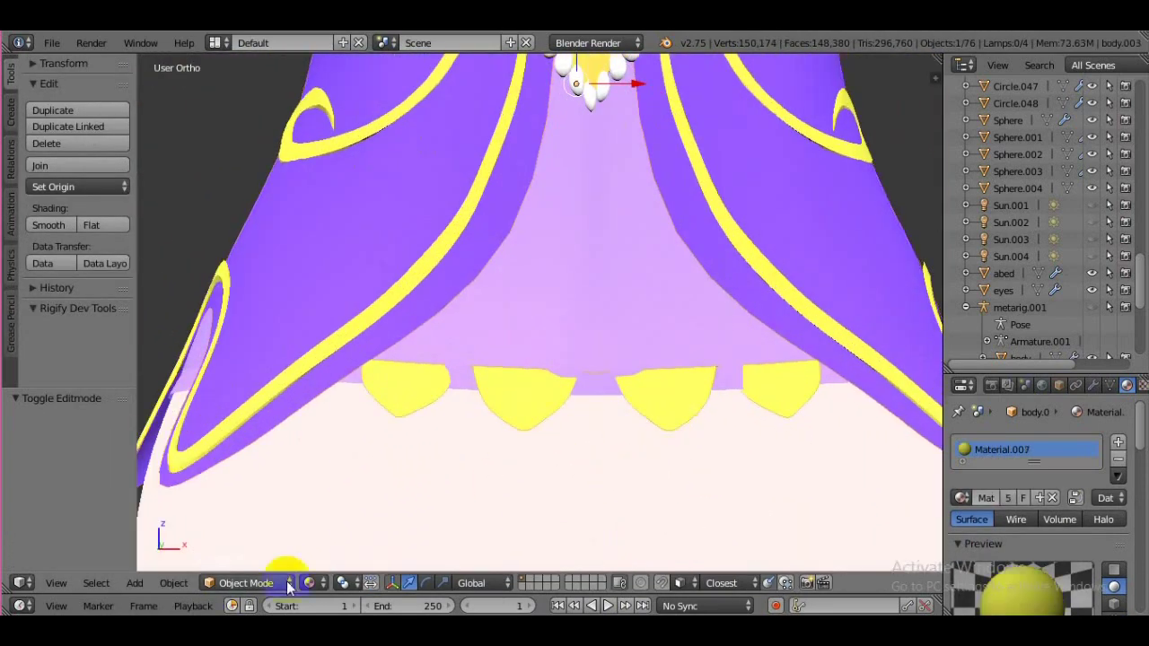
{"action": "key", "text": "Tab"}
{"action": "scroll", "coordinate": [623, 469], "scroll_direction": "up", "scroll_amount": 3}
{"action": "scroll", "coordinate": [546, 474], "scroll_direction": "up", "scroll_amount": 3}
{"action": "key", "text": "g"}
{"action": "key", "text": "y"}
{"action": "mouse_move", "coordinate": [546, 475]}
{"action": "middle_mouse_down"}
{"action": "mouse_move", "coordinate": [694, 310]}
{"action": "mouse_move", "coordinate": [769, 303]}
{"action": "mouse_move", "coordinate": [518, 537]}
{"action": "middle_mouse_up"}
{"action": "key", "text": "Tab"}
{"action": "scroll", "coordinate": [519, 538], "scroll_direction": "down", "scroll_amount": 5}
{"action": "scroll", "coordinate": [396, 326], "scroll_direction": "up", "scroll_amount": 2}
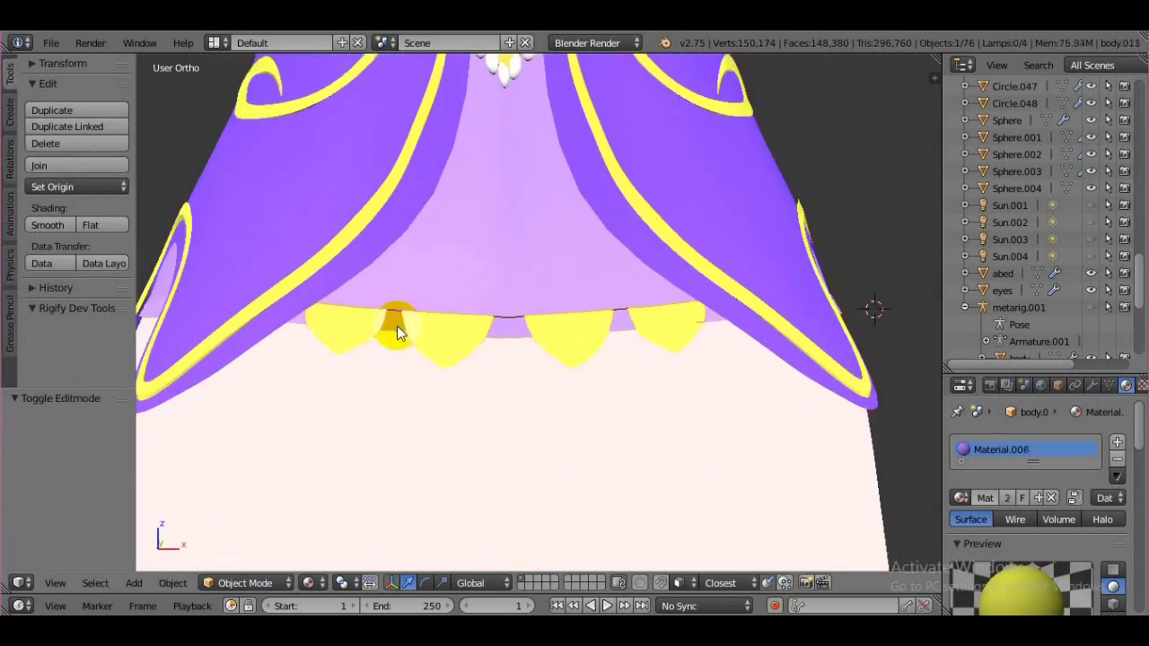
Enlarge the skirt ring in Edit Mode.
{"action": "key", "text": "Tab"}
{"action": "scroll", "coordinate": [397, 325], "scroll_direction": "down", "scroll_amount": 3}
{"action": "middle_click_drag", "start_coordinate": [397, 325], "coordinate": [429, 454]}
{"action": "scroll", "coordinate": [428, 454], "scroll_direction": "up", "scroll_amount": 2}
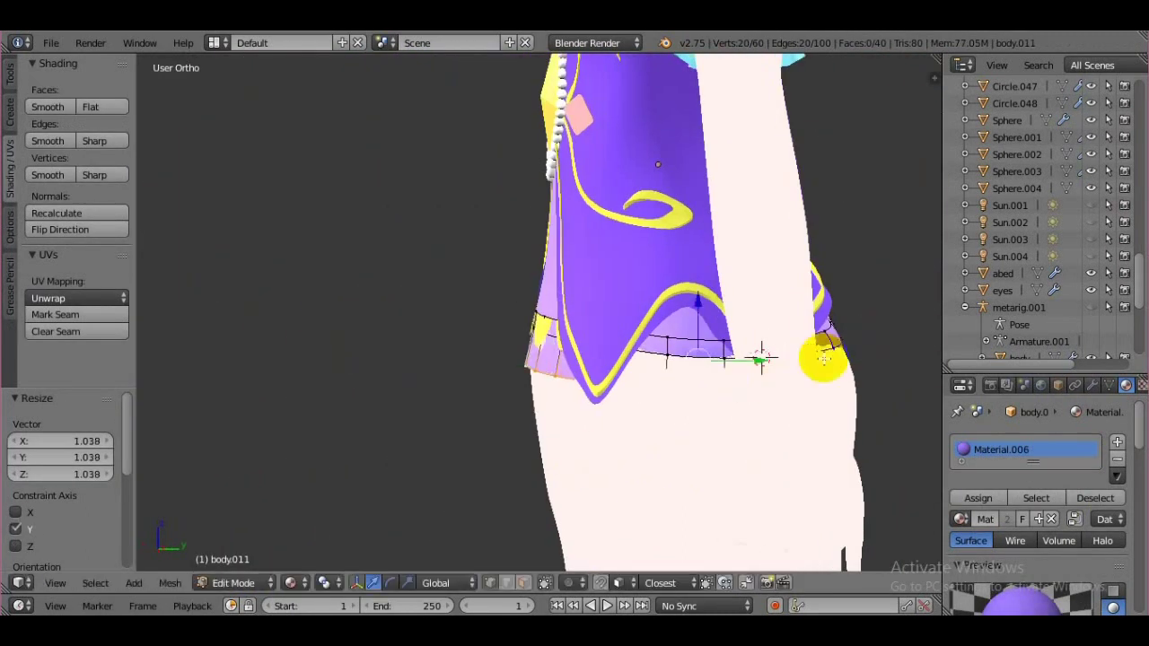
{"action": "left_click", "coordinate": [761, 357]}
{"action": "middle_click_drag", "start_coordinate": [761, 357], "coordinate": [769, 426]}
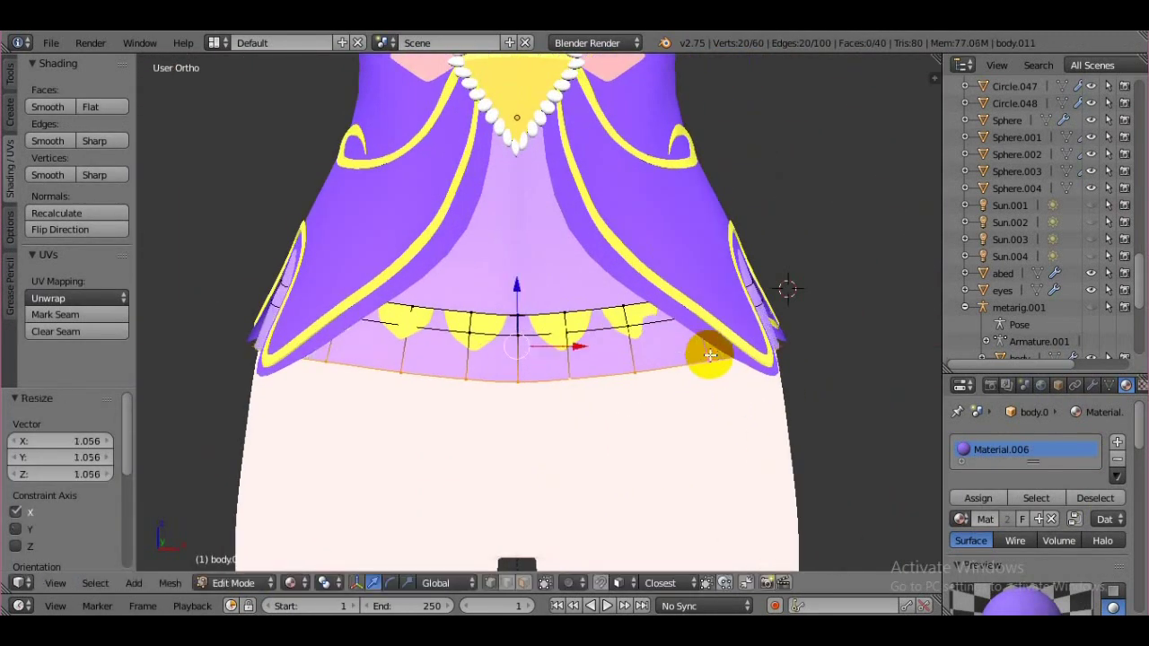
Extrude the ring downward twice to form two skirt sections.
{"action": "key", "text": "e"}
{"action": "mouse_move", "coordinate": [699, 444]}
{"action": "middle_mouse_down"}
{"action": "mouse_move", "coordinate": [782, 379]}
{"action": "mouse_move", "coordinate": [798, 439]}
{"action": "middle_mouse_up"}
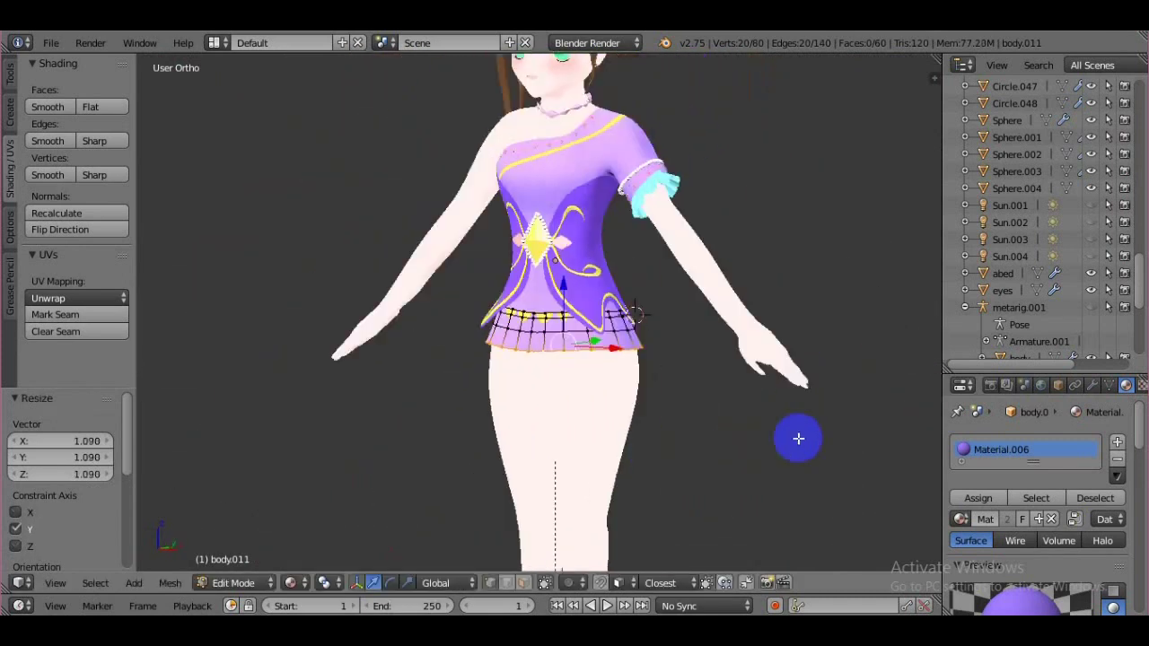
{"action": "scroll", "coordinate": [797, 439], "scroll_direction": "up", "scroll_amount": 2}
{"action": "key", "text": "e"}
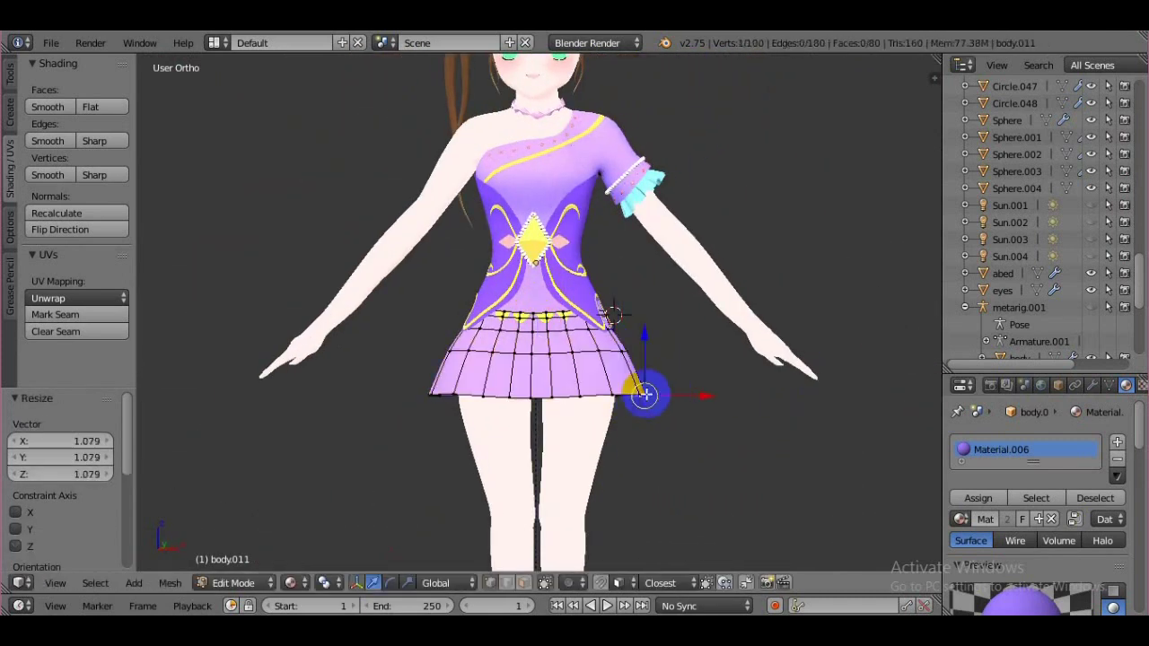
{"action": "left_click", "coordinate": [612, 314]}
{"action": "middle_click_drag", "start_coordinate": [612, 314], "coordinate": [475, 385]}
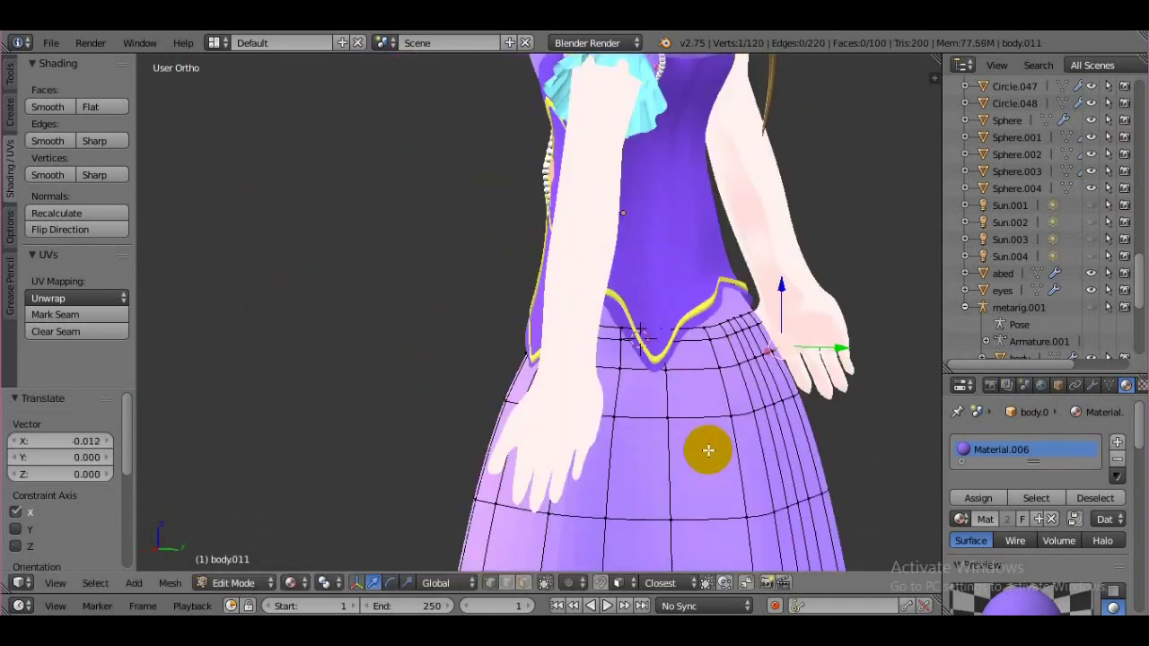
{"action": "middle_click_drag", "start_coordinate": [705, 449], "coordinate": [606, 426]}
{"action": "scroll", "coordinate": [767, 450], "scroll_direction": "down", "scroll_amount": 3}
Re-enter Edit Mode on the skirt and select a vertex on its edge loop.
{"action": "key", "text": "Tab"}
{"action": "scroll", "coordinate": [734, 452], "scroll_direction": "up", "scroll_amount": 1}
{"action": "key", "text": "Tab"}
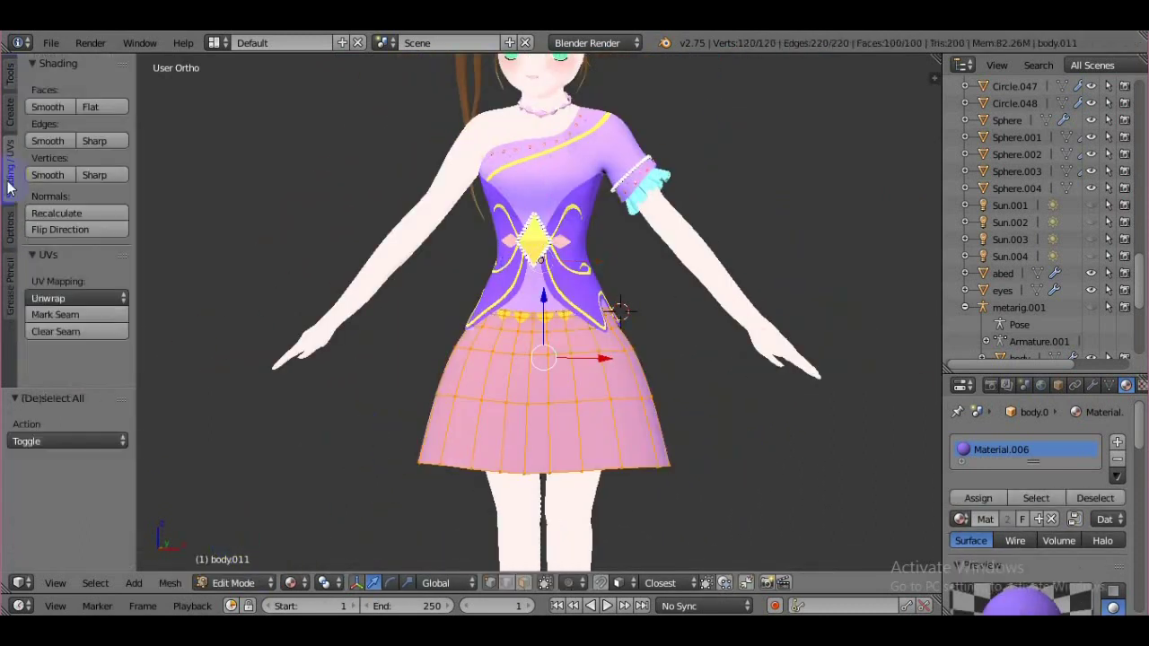
{"action": "key", "text": "Tab"}
{"action": "left_click", "coordinate": [245, 582]}
{"action": "middle_click_drag", "start_coordinate": [654, 495], "coordinate": [738, 495]}
{"action": "key", "text": "Tab"}
{"action": "left_click", "coordinate": [533, 417]}
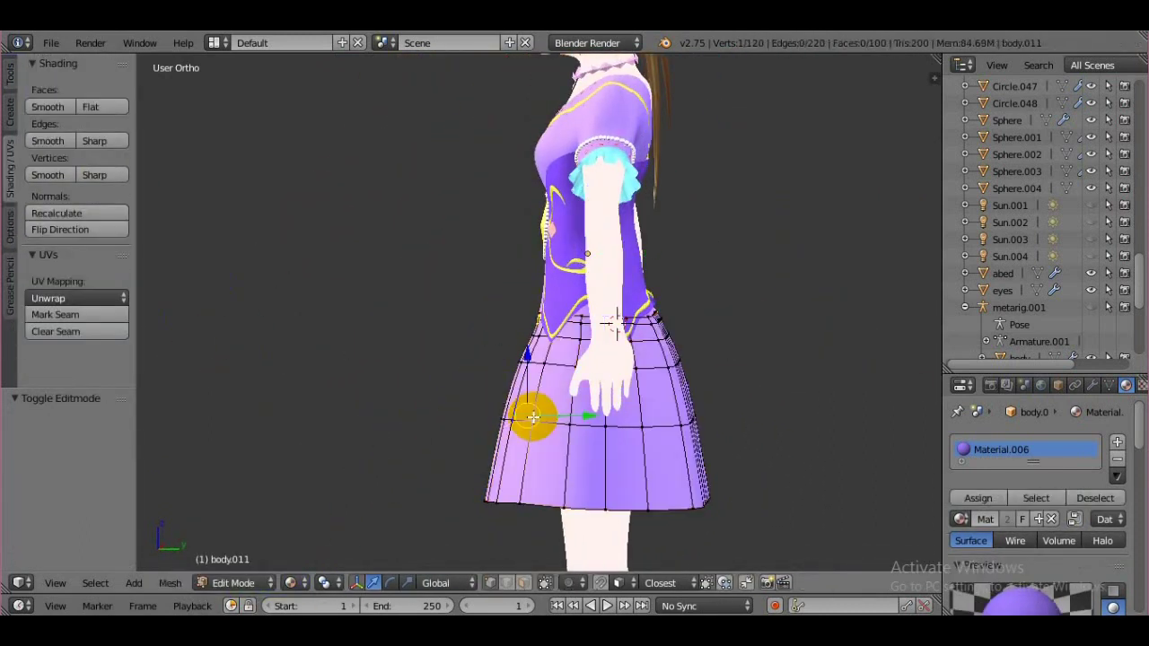
{"action": "middle_click_drag", "start_coordinate": [666, 428], "coordinate": [864, 481]}
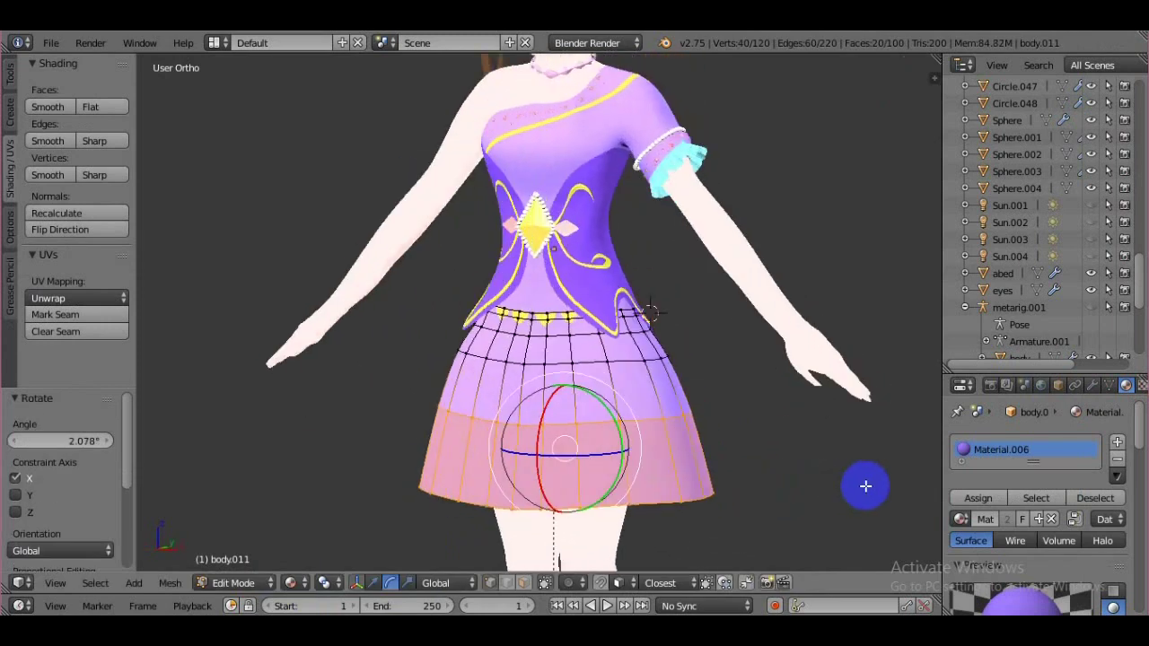
Scale the skirt rows to narrow the waist and flare the hem, then exit Edit Mode.
{"action": "key", "text": "s"}
{"action": "left_click", "coordinate": [731, 389]}
{"action": "scroll", "coordinate": [714, 349], "scroll_direction": "up", "scroll_amount": 2}
{"action": "key", "text": "s"}
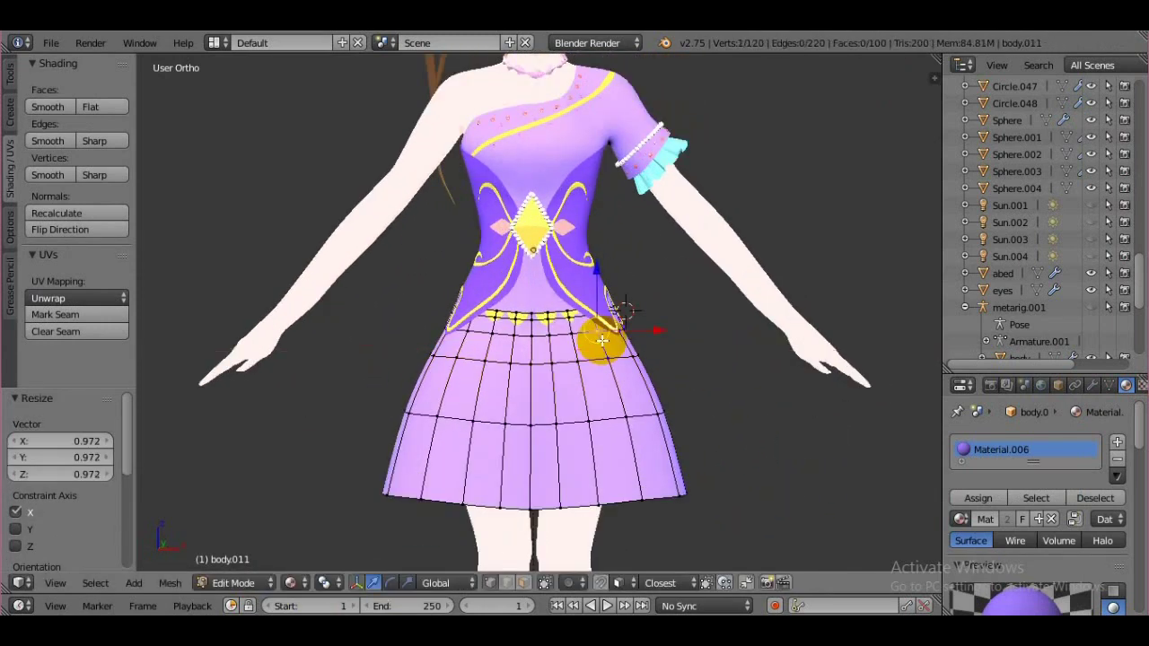
{"action": "left_click", "coordinate": [691, 333]}
{"action": "key", "text": "Tab"}
{"action": "scroll", "coordinate": [569, 475], "scroll_direction": "down", "scroll_amount": 3}
Add a plane for the frill and enter its Edit Mode.
{"action": "key", "text": "space"}
{"action": "left_click", "coordinate": [864, 154]}
{"action": "key", "text": "Tab"}
Draw a vertex profile and add Mirror and Subdivision Surface modifiers to it.
{"action": "scroll", "coordinate": [578, 437], "scroll_direction": "up", "scroll_amount": 2}
{"action": "right_click", "coordinate": [675, 319], "text": "ctrl"}
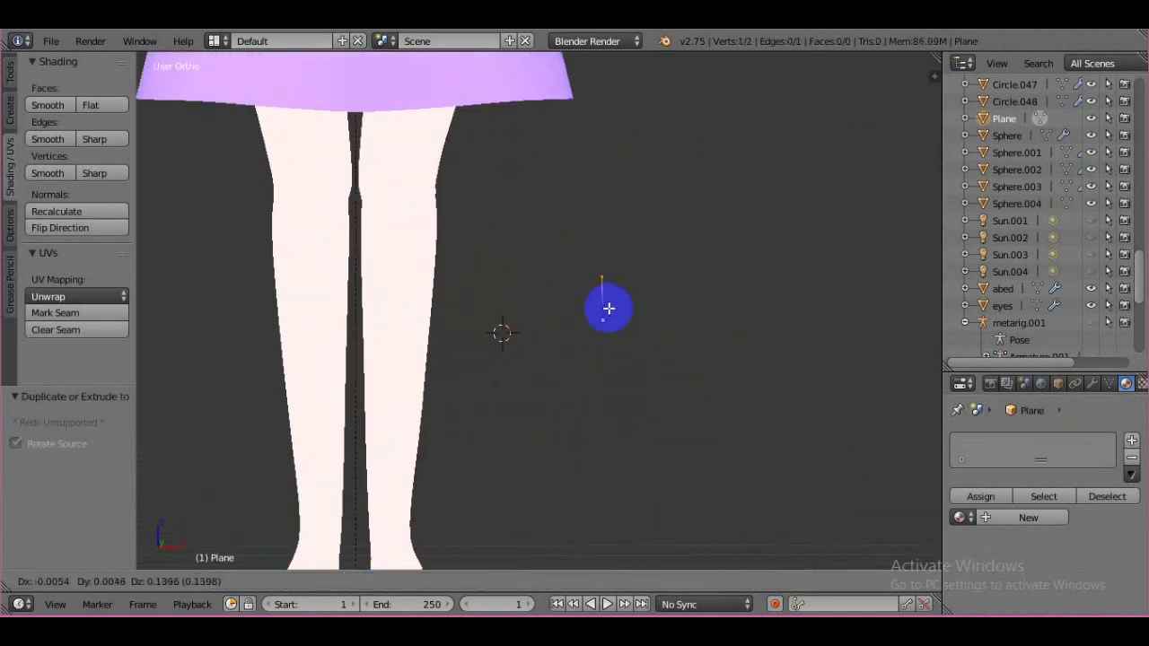
{"action": "left_click", "coordinate": [608, 308]}
{"action": "left_click", "coordinate": [1091, 383]}
{"action": "left_click", "coordinate": [1037, 440]}
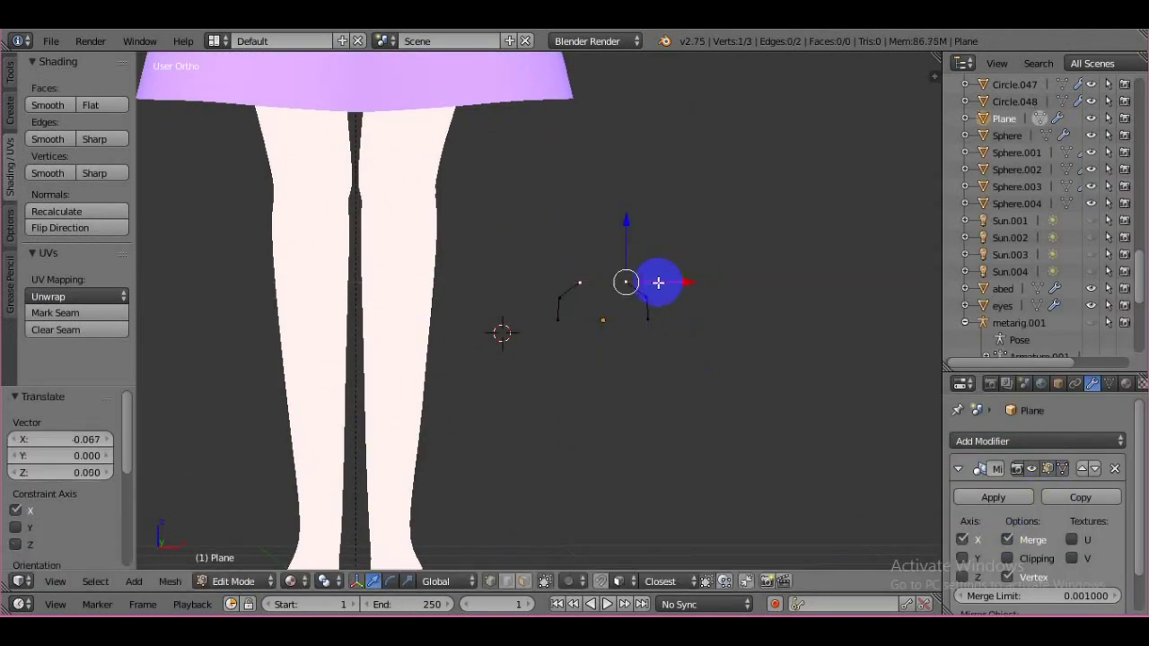
{"action": "left_click", "coordinate": [634, 281]}
{"action": "left_click", "coordinate": [1036, 441]}
{"action": "left_click", "coordinate": [827, 382]}
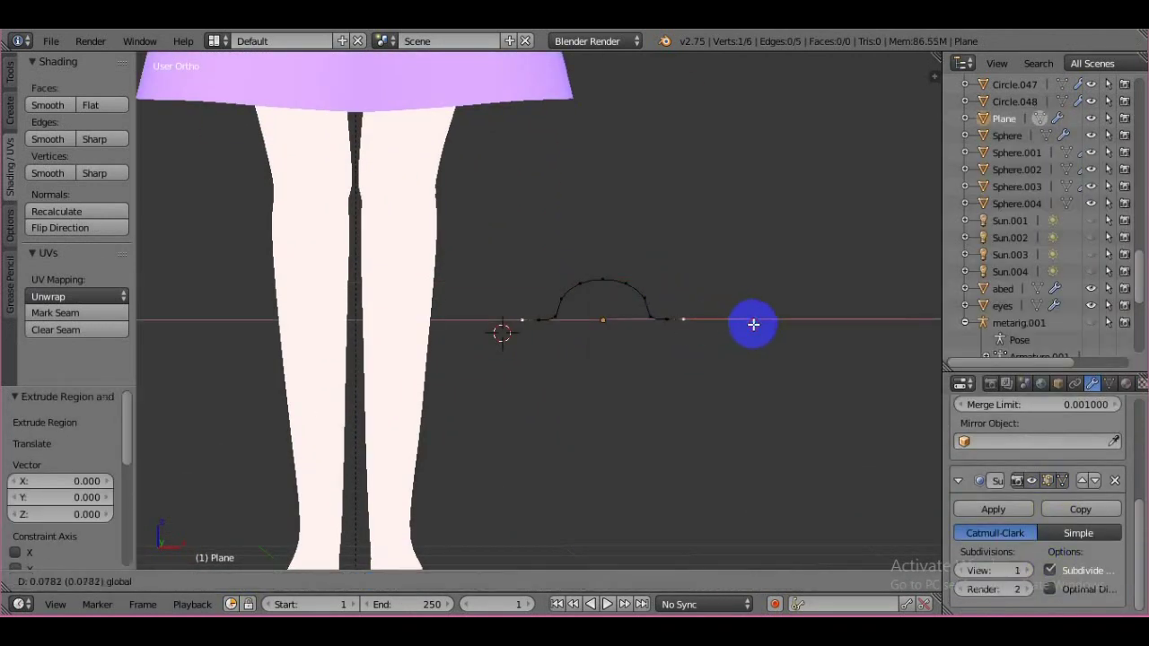
{"action": "left_click", "coordinate": [752, 324]}
Select all profile vertices and rotate the profile upright.
{"action": "key", "text": "a"}
{"action": "middle_click_drag", "start_coordinate": [752, 324], "coordinate": [674, 386]}
{"action": "left_click", "coordinate": [599, 279]}
{"action": "middle_click_drag", "start_coordinate": [600, 280], "coordinate": [631, 401]}
{"action": "scroll", "coordinate": [575, 364], "scroll_direction": "up", "scroll_amount": 3}
Duplicate the profile point and move the selected edge along X.
{"action": "key", "text": "shift+d"}
{"action": "right_click", "coordinate": [763, 330]}
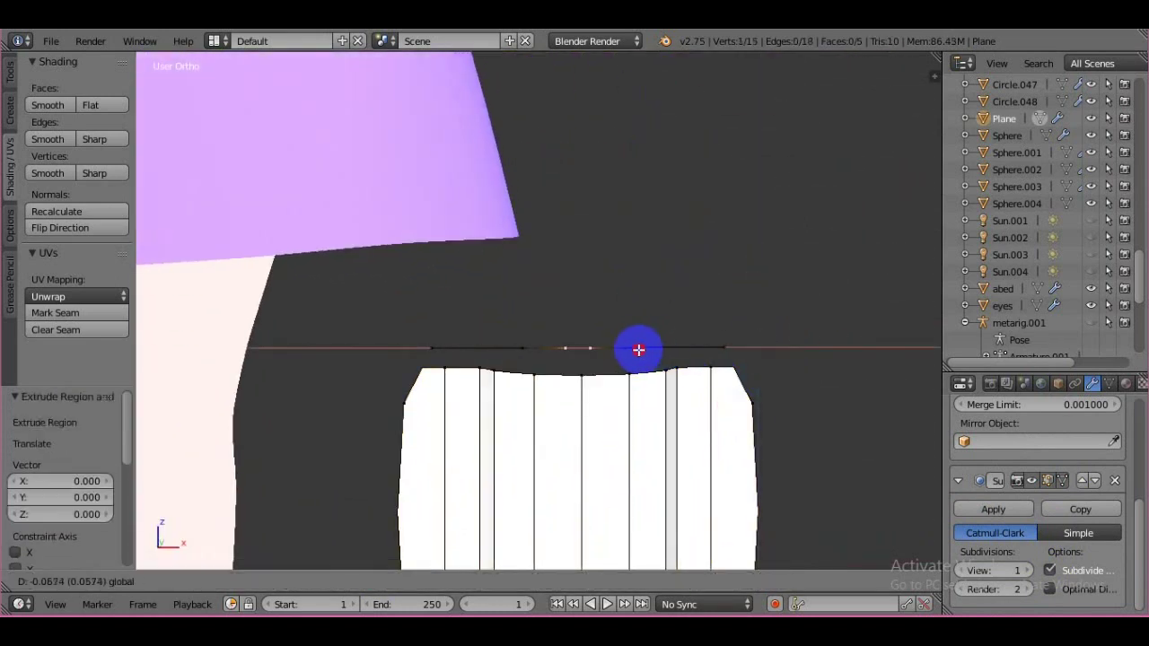
{"action": "right_click", "coordinate": [643, 349]}
{"action": "key", "text": "g"}
{"action": "key", "text": "x"}
{"action": "left_click", "coordinate": [706, 362]}
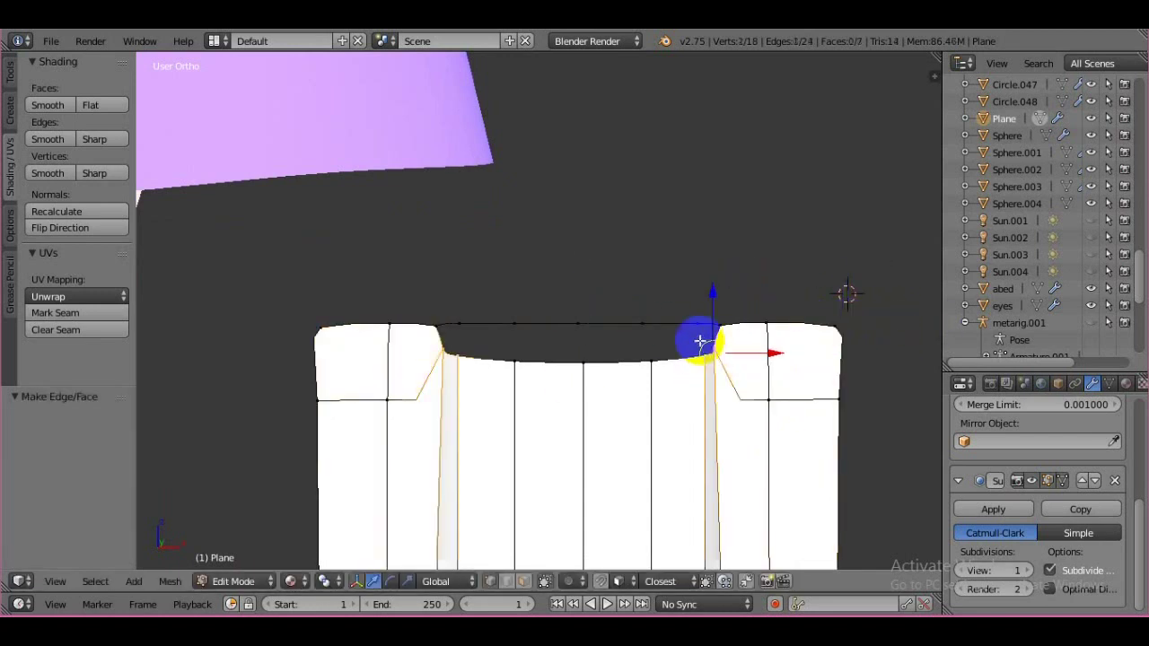
Move the frill points along Y to extrude the band, then exit Edit Mode.
{"action": "mouse_move", "coordinate": [709, 324]}
{"action": "middle_mouse_down"}
{"action": "mouse_move", "coordinate": [672, 467]}
{"action": "mouse_move", "coordinate": [736, 494]}
{"action": "mouse_move", "coordinate": [759, 487]}
{"action": "mouse_move", "coordinate": [672, 545]}
{"action": "mouse_move", "coordinate": [687, 502]}
{"action": "mouse_move", "coordinate": [595, 505]}
{"action": "mouse_move", "coordinate": [601, 541]}
{"action": "mouse_move", "coordinate": [530, 479]}
{"action": "mouse_move", "coordinate": [810, 290]}
{"action": "middle_mouse_up"}
{"action": "key", "text": "g"}
{"action": "key", "text": "y"}
{"action": "left_click", "coordinate": [760, 487]}
{"action": "key", "text": "Tab"}
{"action": "left_click", "coordinate": [1126, 384]}
Assign the existing cyan material to the frill piece.
{"action": "left_click", "coordinate": [965, 494]}
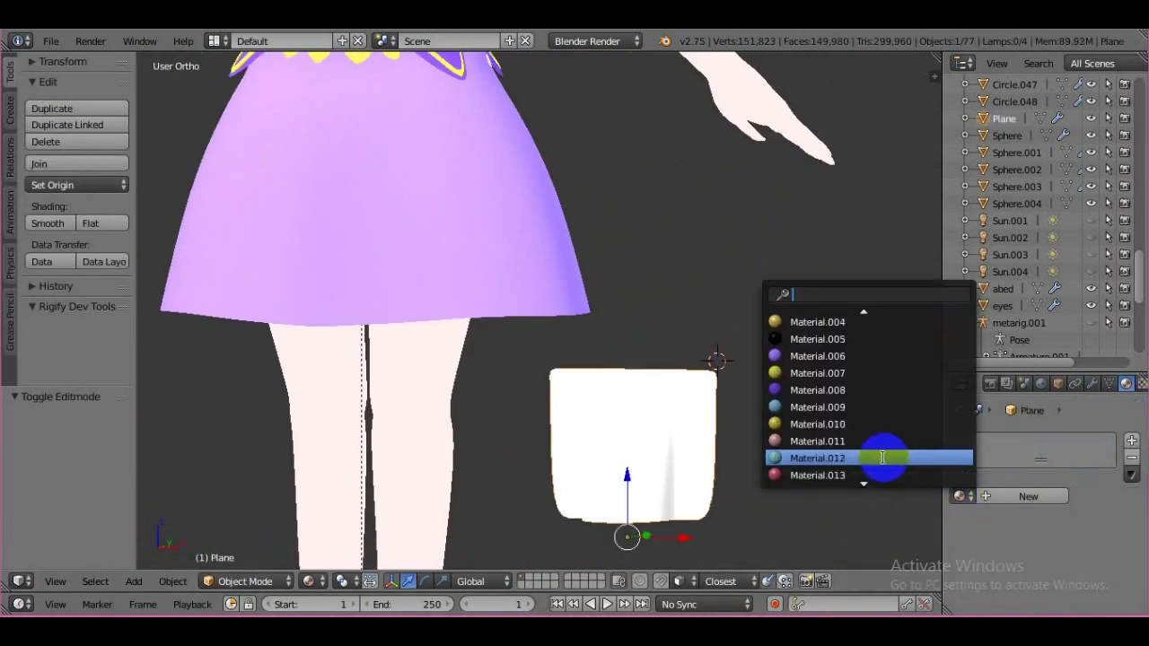
{"action": "left_click", "coordinate": [884, 473]}
{"action": "middle_click_drag", "start_coordinate": [1027, 571], "coordinate": [725, 440]}
Duplicate a skirt part, then reselect the frill in Object Mode and press Alt+C on it.
{"action": "right_click", "coordinate": [428, 440]}
{"action": "key", "text": "Tab"}
{"action": "key", "text": "shift+d"}
{"action": "right_click", "coordinate": [342, 513]}
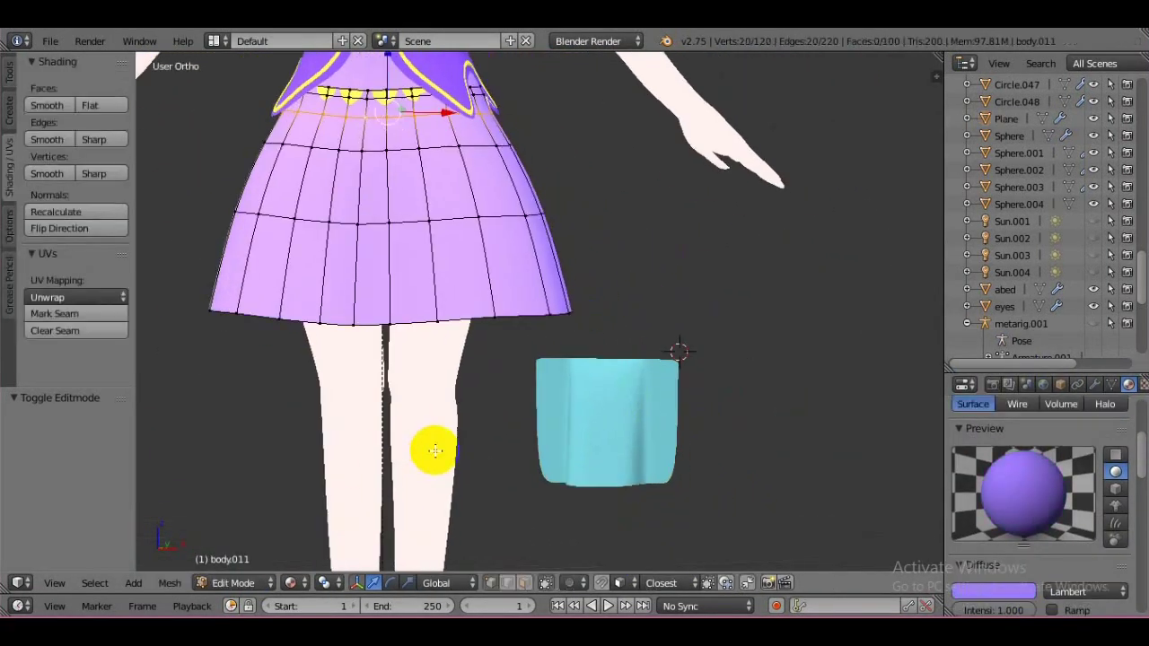
{"action": "key", "text": "Tab"}
{"action": "right_click", "coordinate": [495, 320]}
{"action": "key", "text": "Tab"}
{"action": "left_click", "coordinate": [233, 582]}
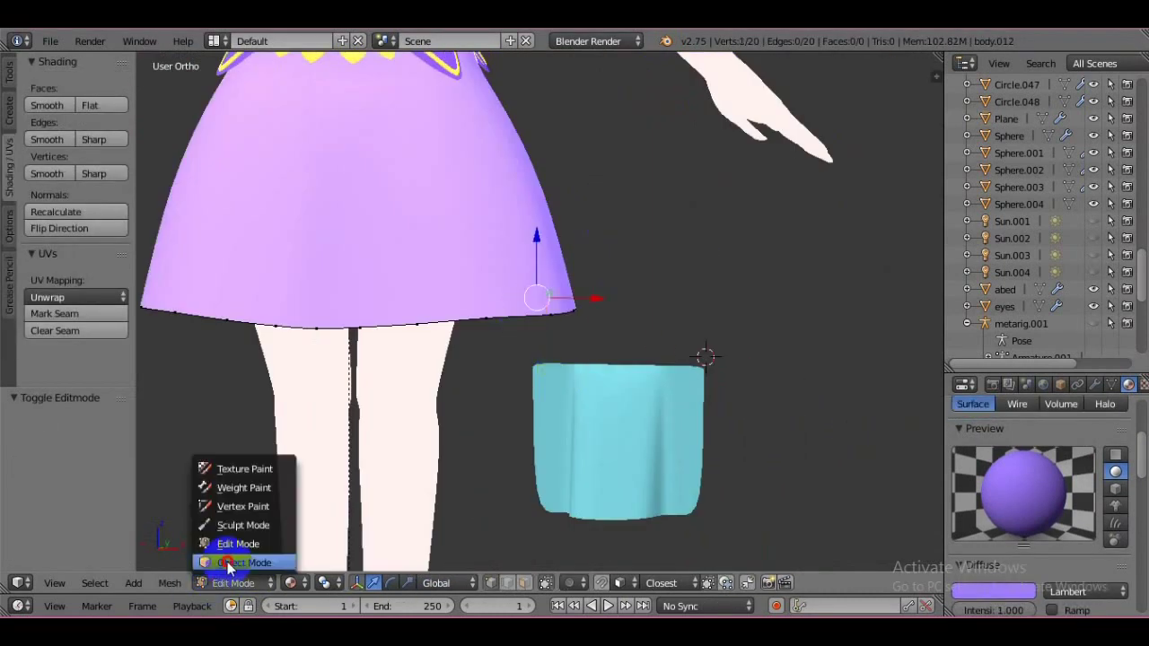
{"action": "right_click", "coordinate": [619, 440]}
{"action": "key", "text": "alt+c"}
Add an Array modifier to repeat the frill sideways.
{"action": "left_click", "coordinate": [1094, 383]}
{"action": "left_click", "coordinate": [1041, 407]}
{"action": "left_click", "coordinate": [790, 139]}
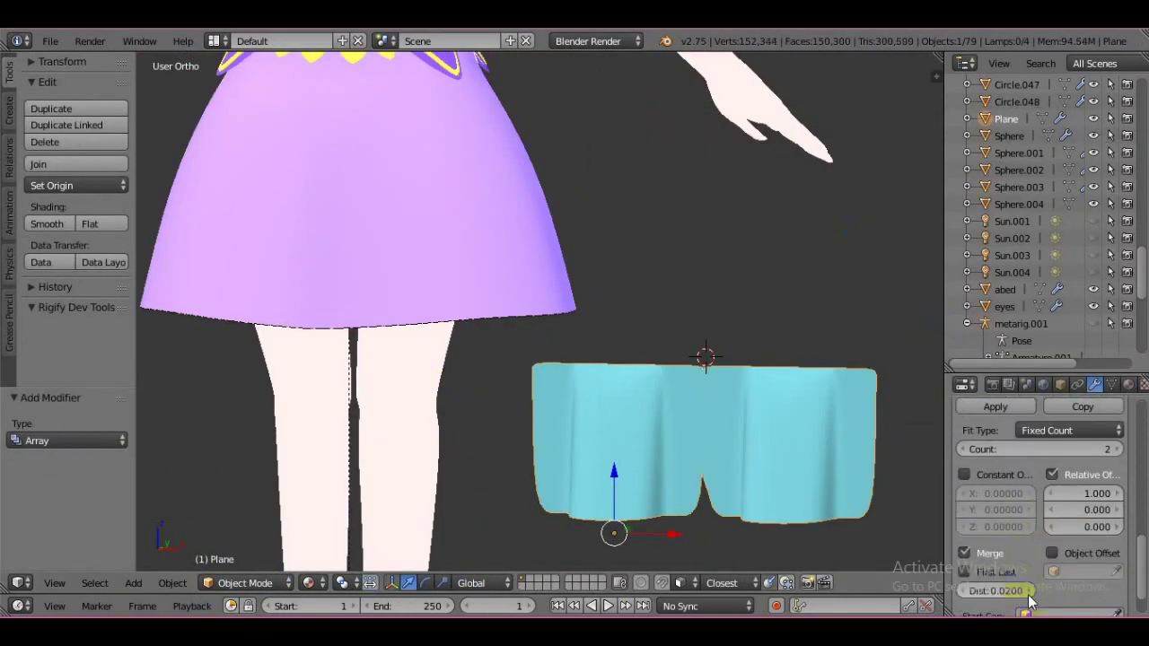
{"action": "right_click", "coordinate": [498, 326]}
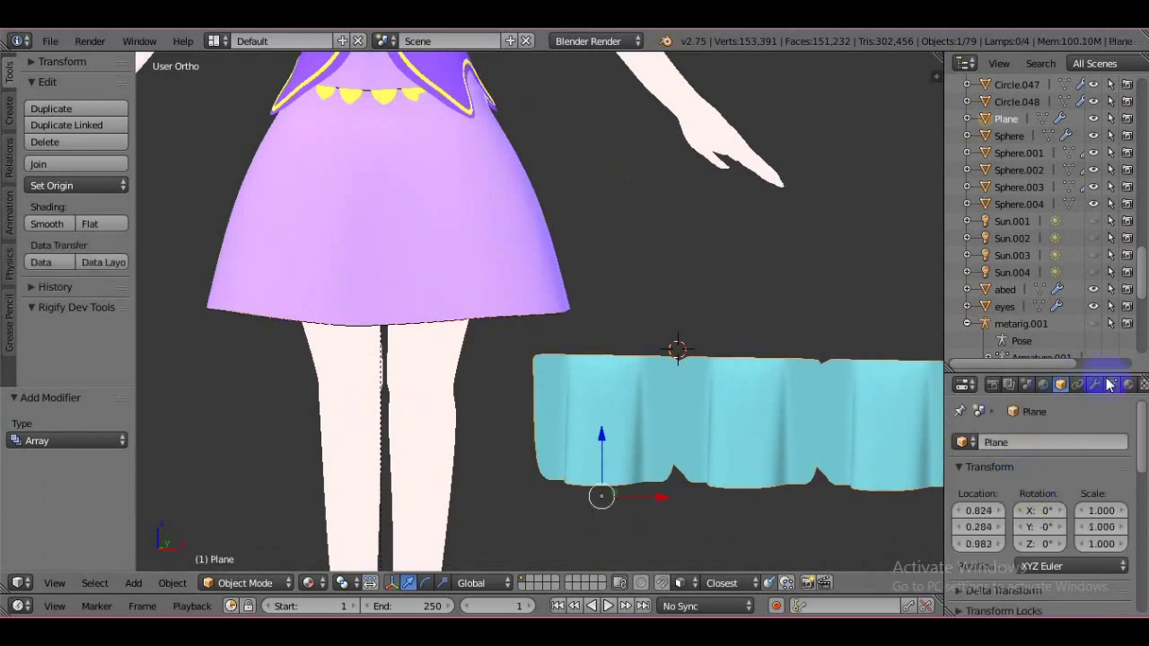
Raise, flip and rescale the frill ring so it sits just under the skirt hem.
{"action": "scroll", "coordinate": [753, 501], "scroll_direction": "down", "scroll_amount": 3}
{"action": "middle_click_drag", "start_coordinate": [753, 501], "coordinate": [682, 359]}
{"action": "scroll", "coordinate": [682, 358], "scroll_direction": "up", "scroll_amount": 3}
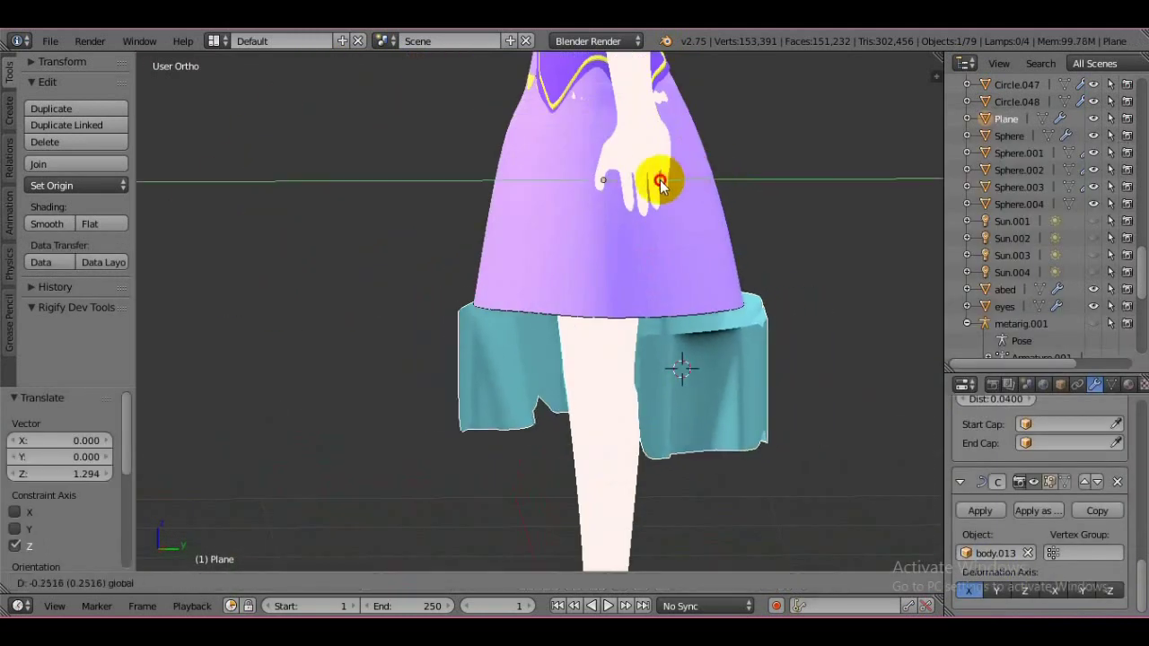
{"action": "left_click_drag", "start_coordinate": [583, 269], "coordinate": [578, 127]}
{"action": "mouse_move", "coordinate": [579, 128]}
{"action": "middle_mouse_down"}
{"action": "mouse_move", "coordinate": [628, 174]}
{"action": "mouse_move", "coordinate": [569, 341]}
{"action": "middle_mouse_up"}
{"action": "mouse_move", "coordinate": [569, 341]}
{"action": "left_mouse_down"}
{"action": "mouse_move", "coordinate": [451, 476]}
{"action": "mouse_move", "coordinate": [617, 482]}
{"action": "left_mouse_up"}
{"action": "key", "text": "s"}
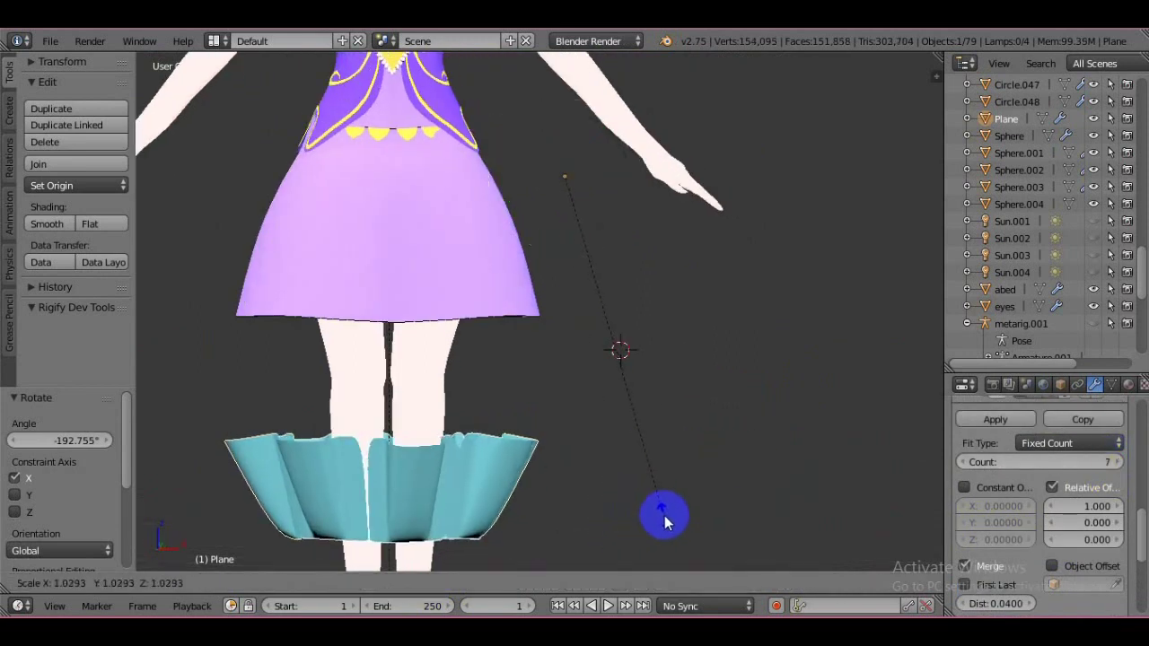
{"action": "left_click", "coordinate": [664, 515]}
{"action": "middle_click_drag", "start_coordinate": [664, 515], "coordinate": [674, 373], "text": "shift"}
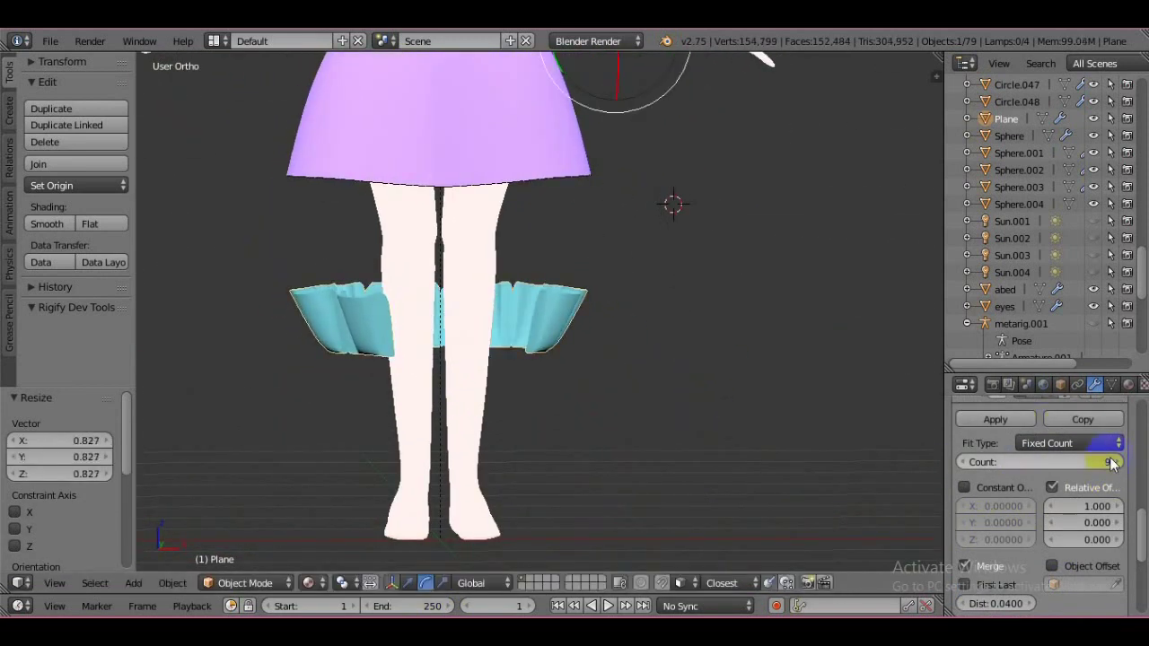
{"action": "scroll", "coordinate": [711, 388], "scroll_direction": "up", "scroll_amount": 2}
{"action": "left_click", "coordinate": [737, 487]}
{"action": "scroll", "coordinate": [436, 526], "scroll_direction": "down", "scroll_amount": 2}
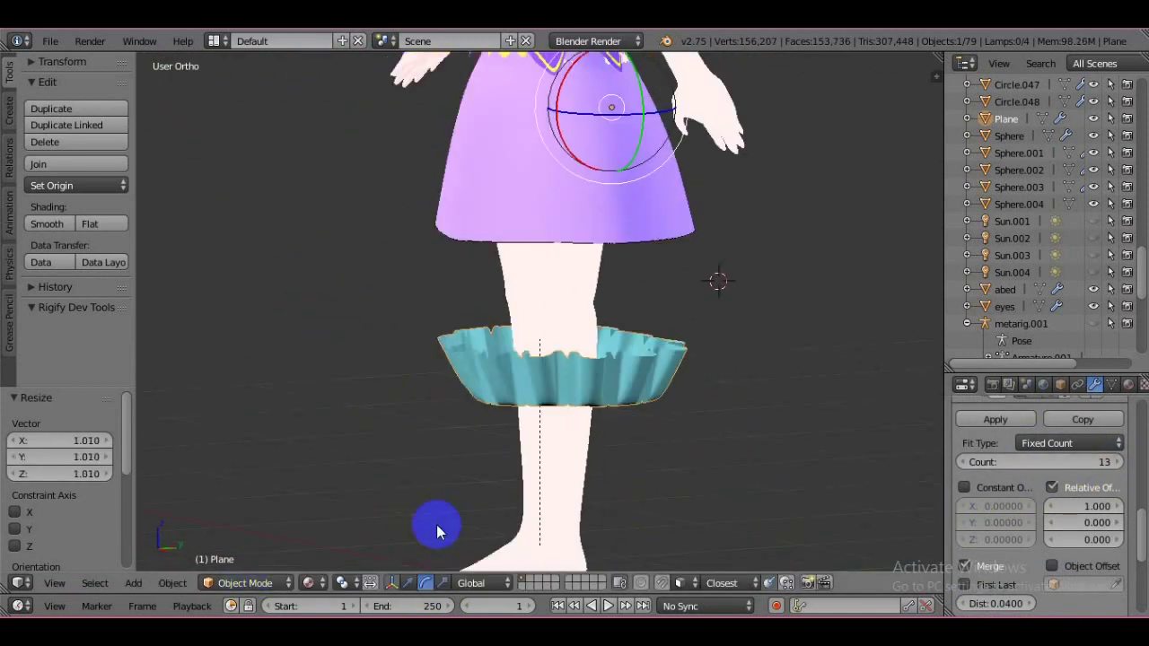
Apply the frill's Mirror modifier and enter its Edit Mode.
{"action": "middle_click_drag", "start_coordinate": [436, 526], "coordinate": [615, 505]}
{"action": "scroll", "coordinate": [987, 588], "scroll_direction": "down", "scroll_amount": 3}
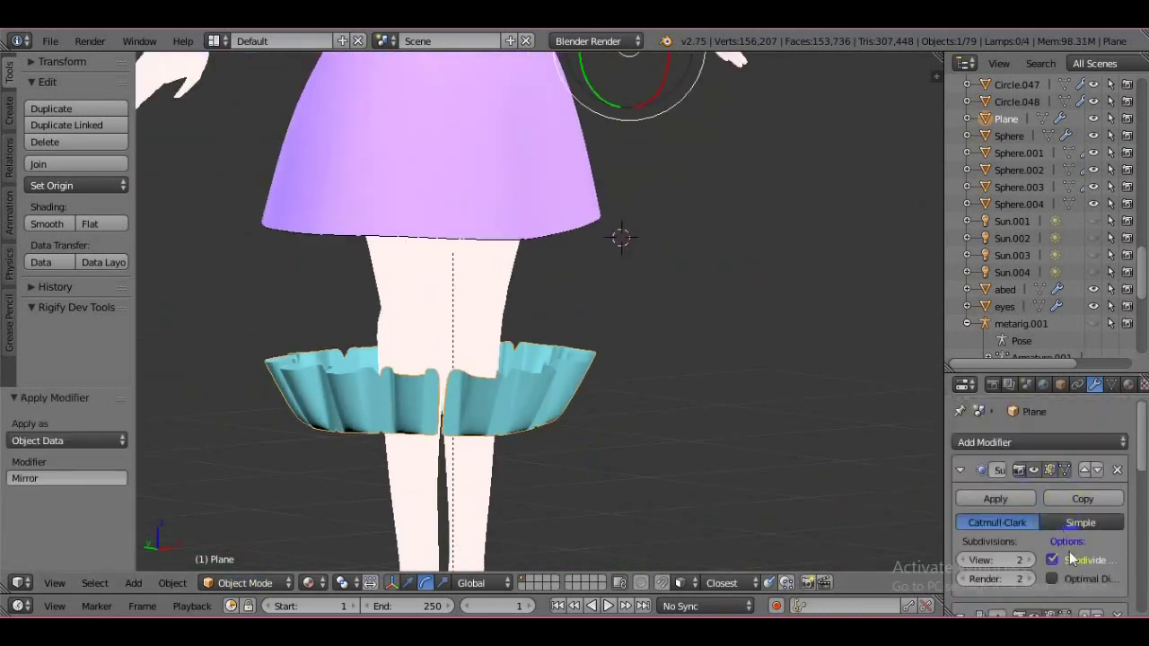
{"action": "left_click", "coordinate": [1069, 551]}
{"action": "key", "text": "Tab"}
Move the whole frill up and scale it to sit at the skirt's hem.
{"action": "key", "text": "a"}
{"action": "key", "text": "g"}
{"action": "left_click", "coordinate": [569, 287]}
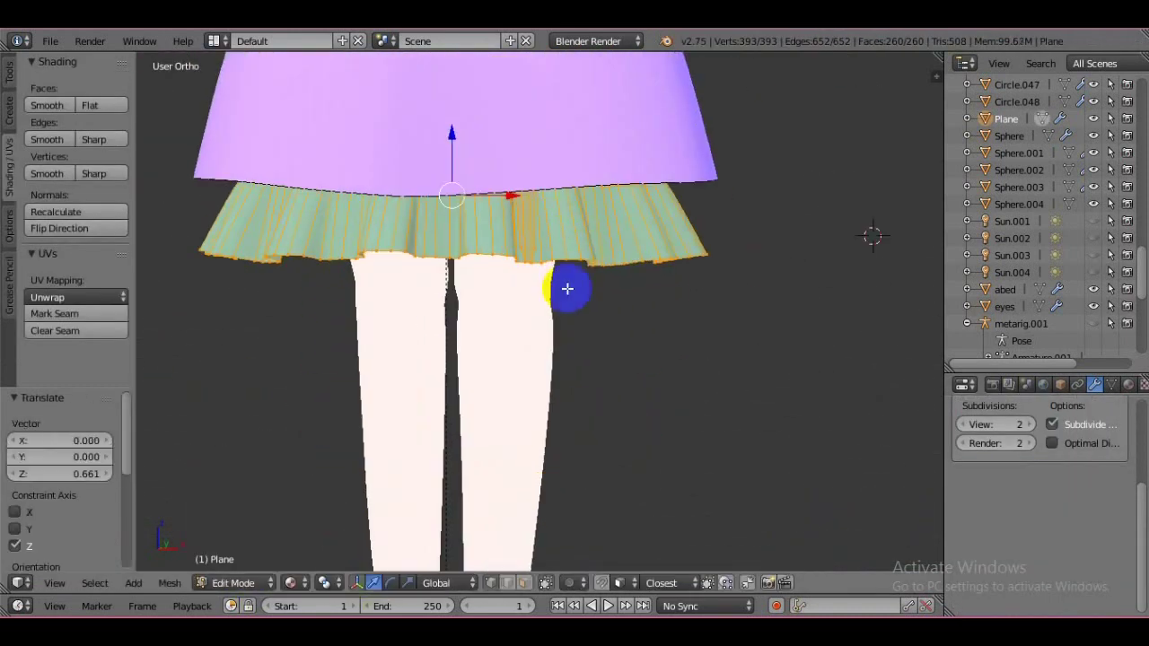
{"action": "key", "text": "s"}
{"action": "left_click", "coordinate": [764, 477]}
{"action": "key", "text": "Tab"}
{"action": "scroll", "coordinate": [562, 498], "scroll_direction": "down", "scroll_amount": 3}
{"action": "mouse_move", "coordinate": [649, 481]}
{"action": "middle_mouse_down"}
{"action": "mouse_move", "coordinate": [775, 397]}
{"action": "mouse_move", "coordinate": [546, 422]}
{"action": "middle_mouse_up"}
{"action": "scroll", "coordinate": [546, 423], "scroll_direction": "up", "scroll_amount": 3}
Nudge the frill slightly sideways and view it from the side.
{"action": "key", "text": "Tab"}
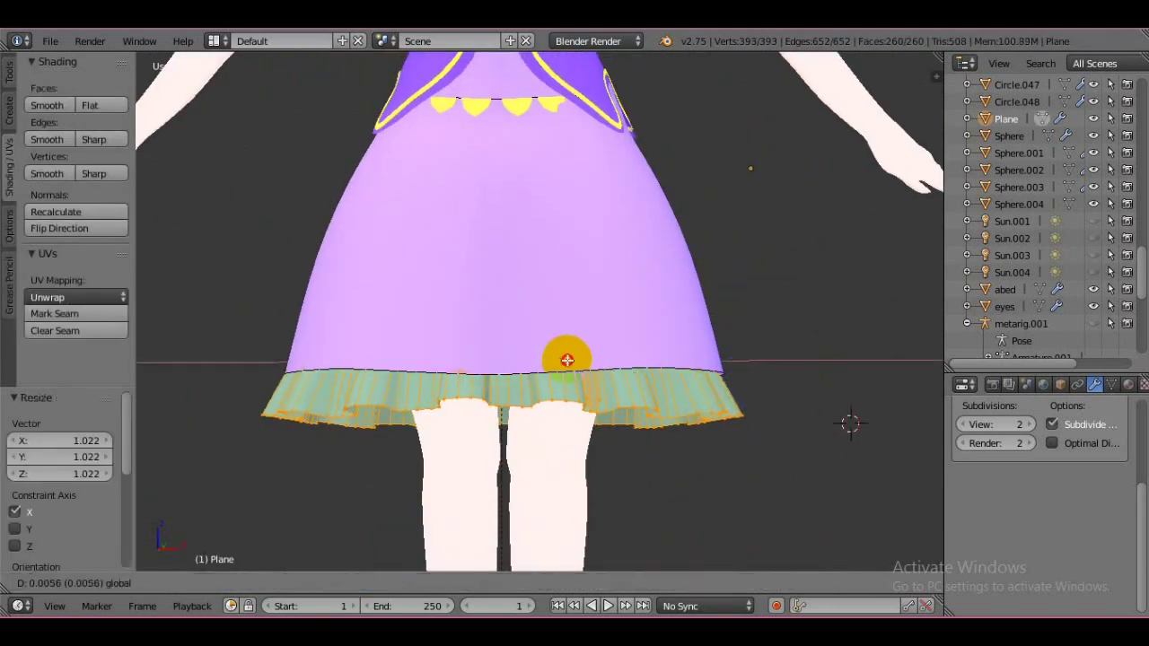
{"action": "left_click", "coordinate": [849, 423]}
{"action": "middle_click_drag", "start_coordinate": [849, 422], "coordinate": [550, 429]}
{"action": "scroll", "coordinate": [469, 441], "scroll_direction": "up", "scroll_amount": 3}
{"action": "scroll", "coordinate": [462, 461], "scroll_direction": "down", "scroll_amount": 2}
{"action": "scroll", "coordinate": [602, 431], "scroll_direction": "up", "scroll_amount": 1}
Select the frill's seam vertices and hide the purple dress body to isolate the frill.
{"action": "right_click", "coordinate": [388, 367]}
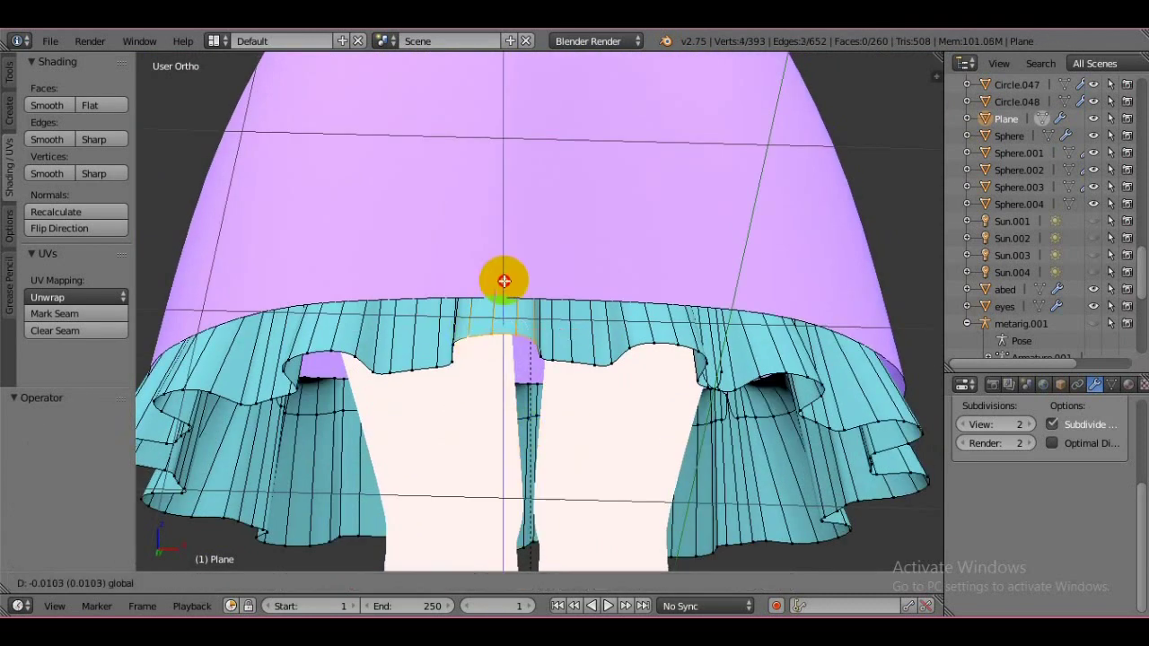
{"action": "key", "text": "Tab"}
{"action": "scroll", "coordinate": [545, 467], "scroll_direction": "down", "scroll_amount": 4}
{"action": "scroll", "coordinate": [565, 503], "scroll_direction": "up", "scroll_amount": 1}
{"action": "scroll", "coordinate": [526, 534], "scroll_direction": "up", "scroll_amount": 3}
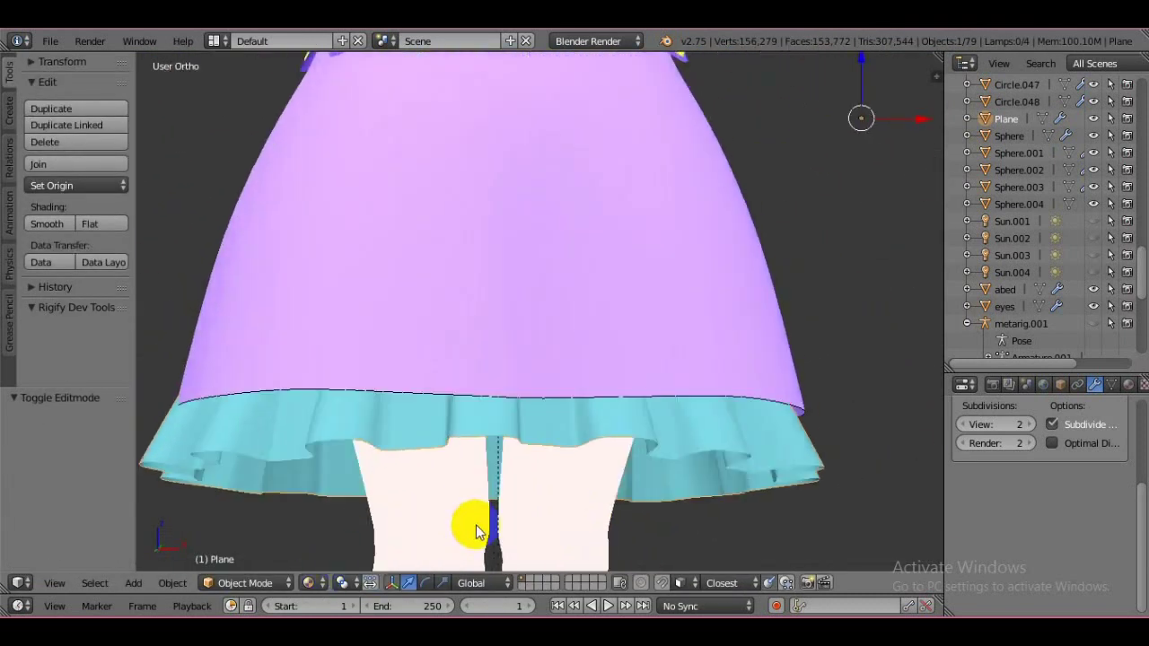
{"action": "key", "text": "Tab"}
{"action": "scroll", "coordinate": [581, 492], "scroll_direction": "up", "scroll_amount": 2}
{"action": "scroll", "coordinate": [579, 498], "scroll_direction": "down", "scroll_amount": 1}
{"action": "key", "text": "Tab"}
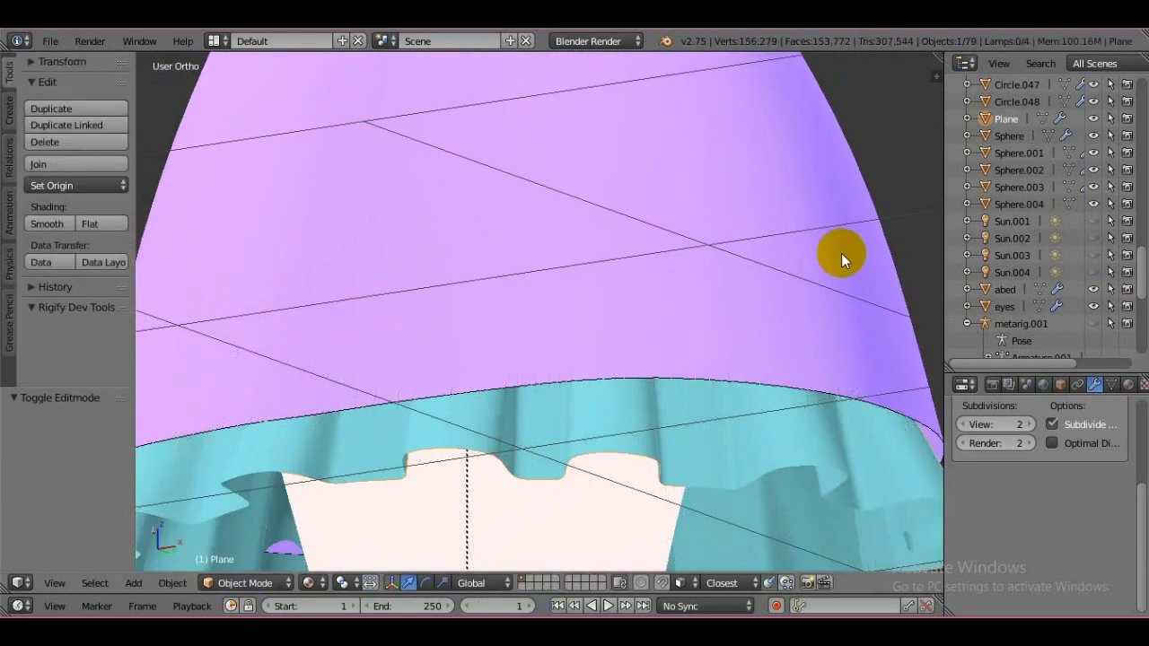
{"action": "key", "text": "KP_Divide"}
{"action": "key", "text": "Tab"}
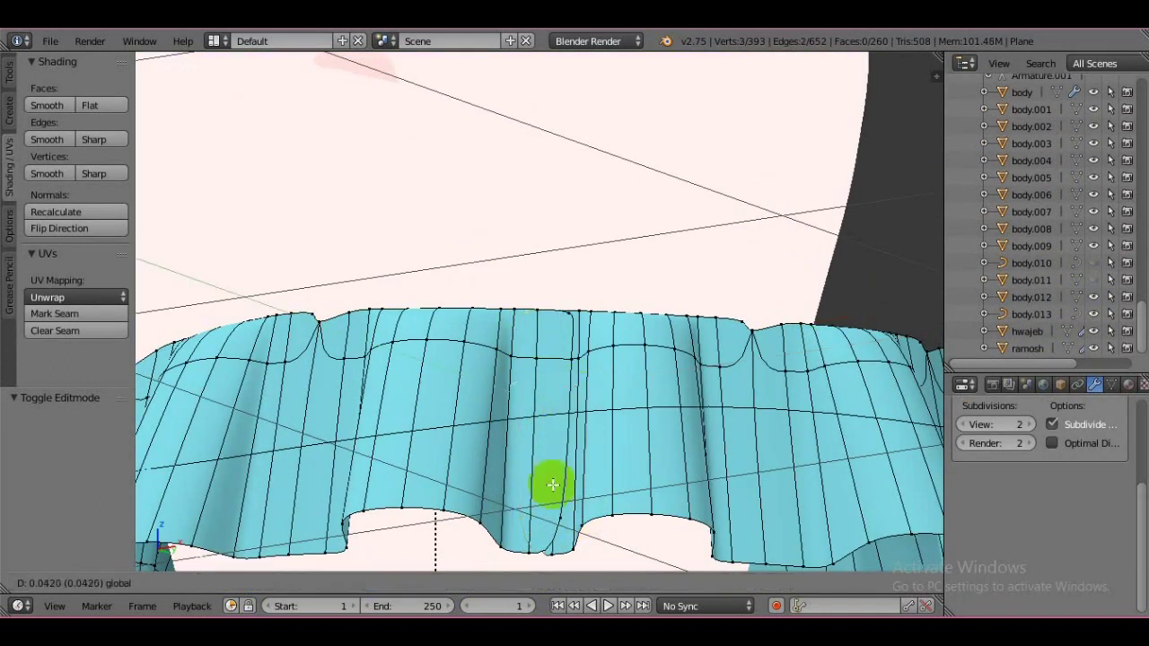
Orbit to face the frill's seam and return to Edit Mode on the frill.
{"action": "middle_click_drag", "start_coordinate": [544, 422], "coordinate": [590, 353]}
{"action": "scroll", "coordinate": [544, 449], "scroll_direction": "up", "scroll_amount": 2}
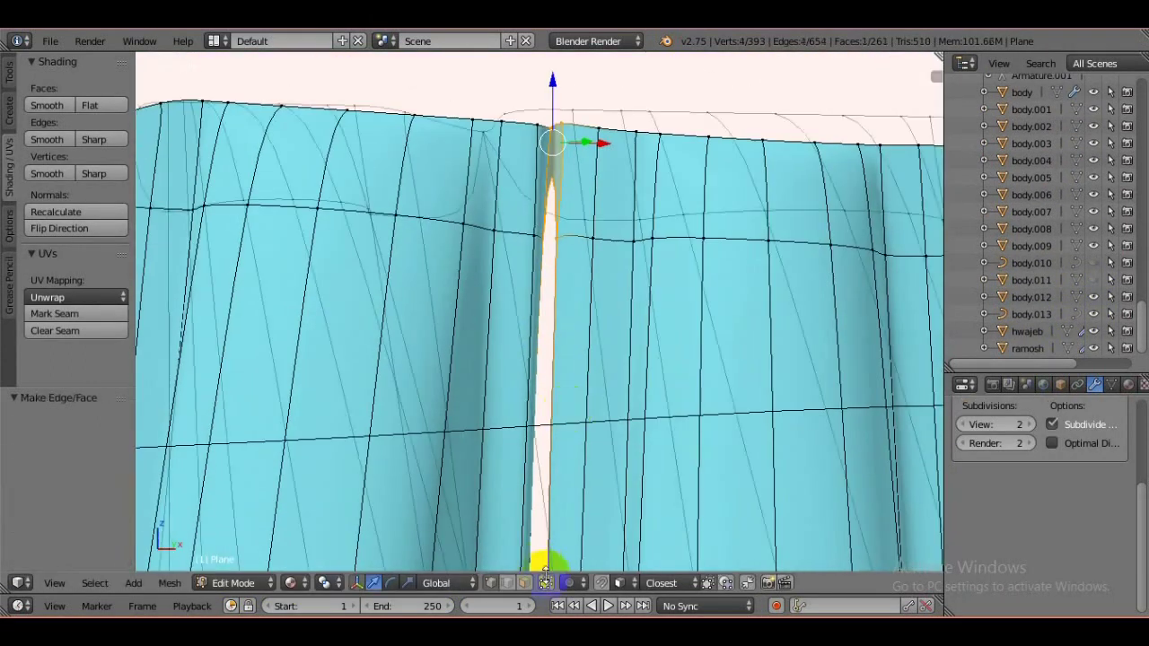
{"action": "scroll", "coordinate": [410, 517], "scroll_direction": "down", "scroll_amount": 2}
{"action": "key", "text": "Tab"}
{"action": "scroll", "coordinate": [431, 523], "scroll_direction": "down", "scroll_amount": 2}
{"action": "scroll", "coordinate": [431, 523], "scroll_direction": "up", "scroll_amount": 5}
{"action": "left_click", "coordinate": [245, 583]}
{"action": "left_click", "coordinate": [265, 545]}
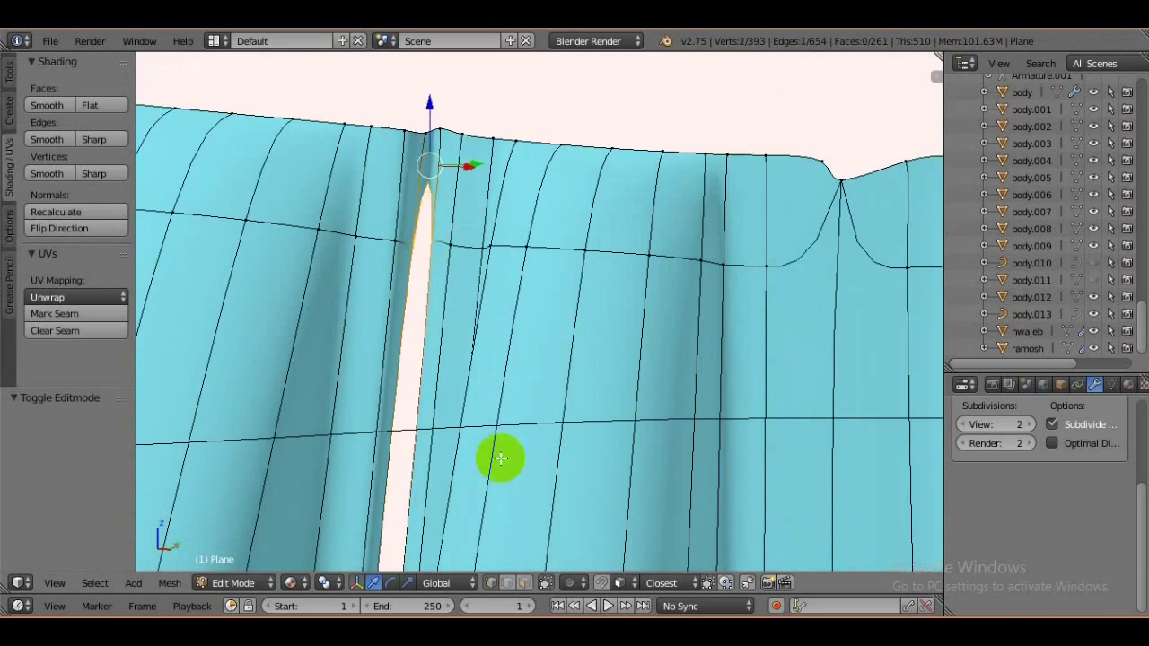
Reposition the seam vertex to even out the frill's top edge.
{"action": "scroll", "coordinate": [485, 487], "scroll_direction": "down", "scroll_amount": 2}
{"action": "scroll", "coordinate": [499, 474], "scroll_direction": "up", "scroll_amount": 2}
{"action": "mouse_move", "coordinate": [396, 308]}
{"action": "middle_mouse_down"}
{"action": "mouse_move", "coordinate": [338, 167]}
{"action": "mouse_move", "coordinate": [277, 367]}
{"action": "mouse_move", "coordinate": [223, 326]}
{"action": "mouse_move", "coordinate": [589, 307]}
{"action": "middle_mouse_up"}
{"action": "left_click", "coordinate": [574, 296]}
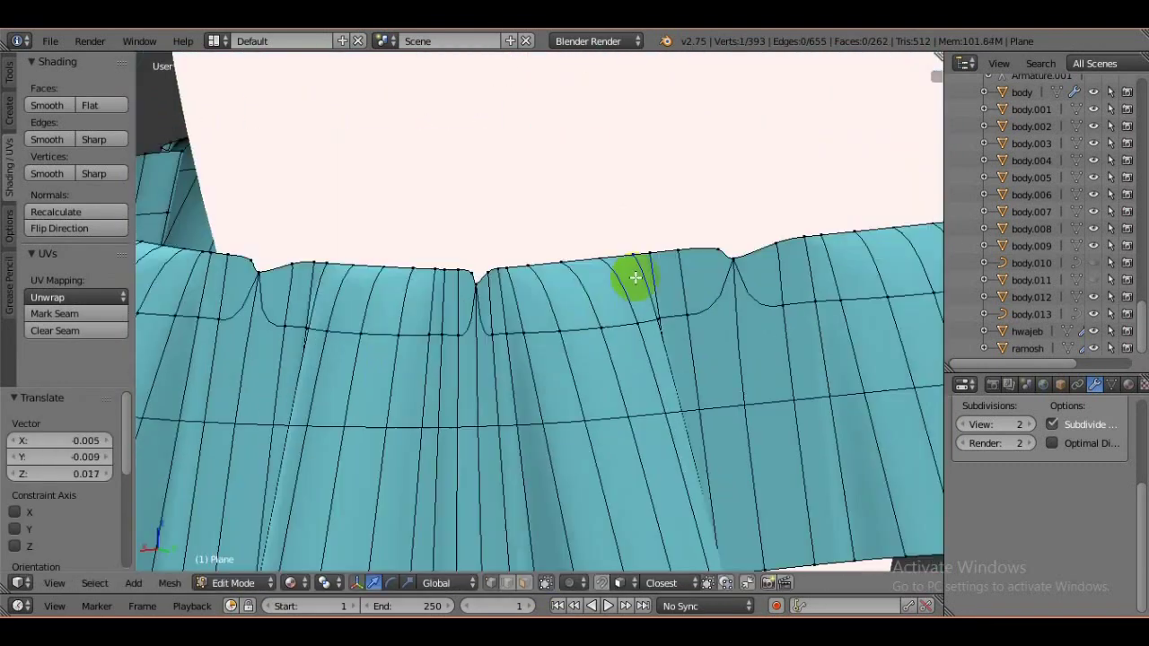
{"action": "left_click_drag", "start_coordinate": [590, 308], "coordinate": [274, 256]}
{"action": "middle_click_drag", "start_coordinate": [274, 257], "coordinate": [679, 440]}
{"action": "scroll", "coordinate": [759, 421], "scroll_direction": "down", "scroll_amount": 3}
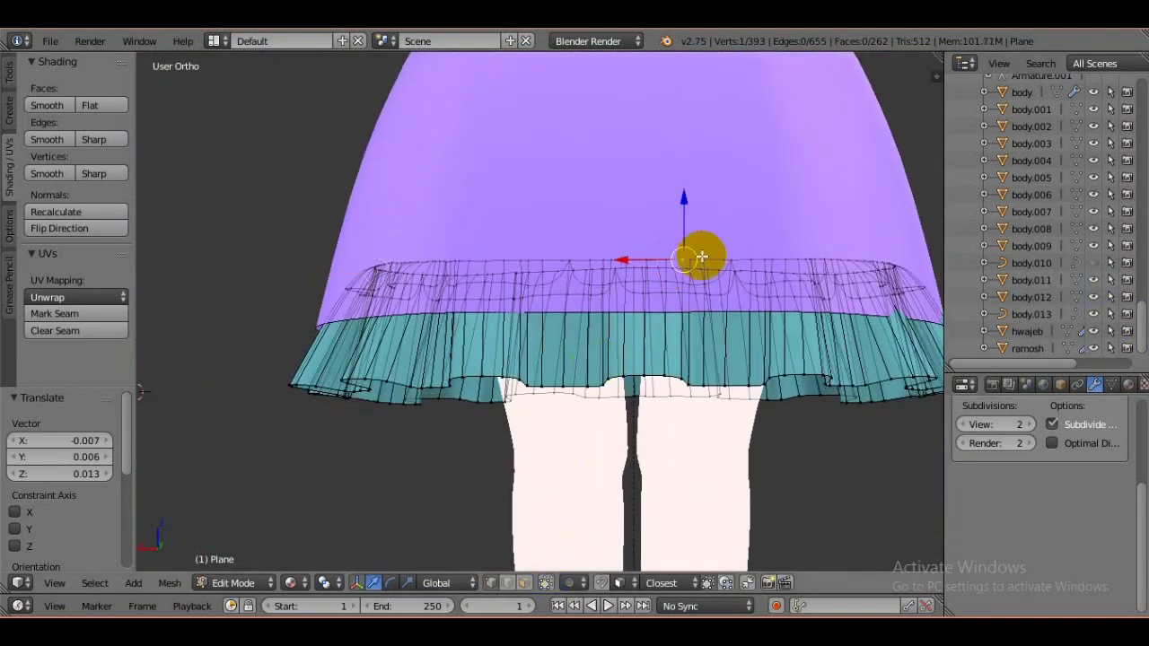
Hide the purple dress, select a vertical strip of frill faces, and inspect from below.
{"action": "left_click", "coordinate": [1090, 309]}
{"action": "middle_click_drag", "start_coordinate": [446, 426], "coordinate": [628, 269]}
{"action": "scroll", "coordinate": [629, 269], "scroll_direction": "up", "scroll_amount": 2}
{"action": "left_click", "coordinate": [567, 450], "text": "alt"}
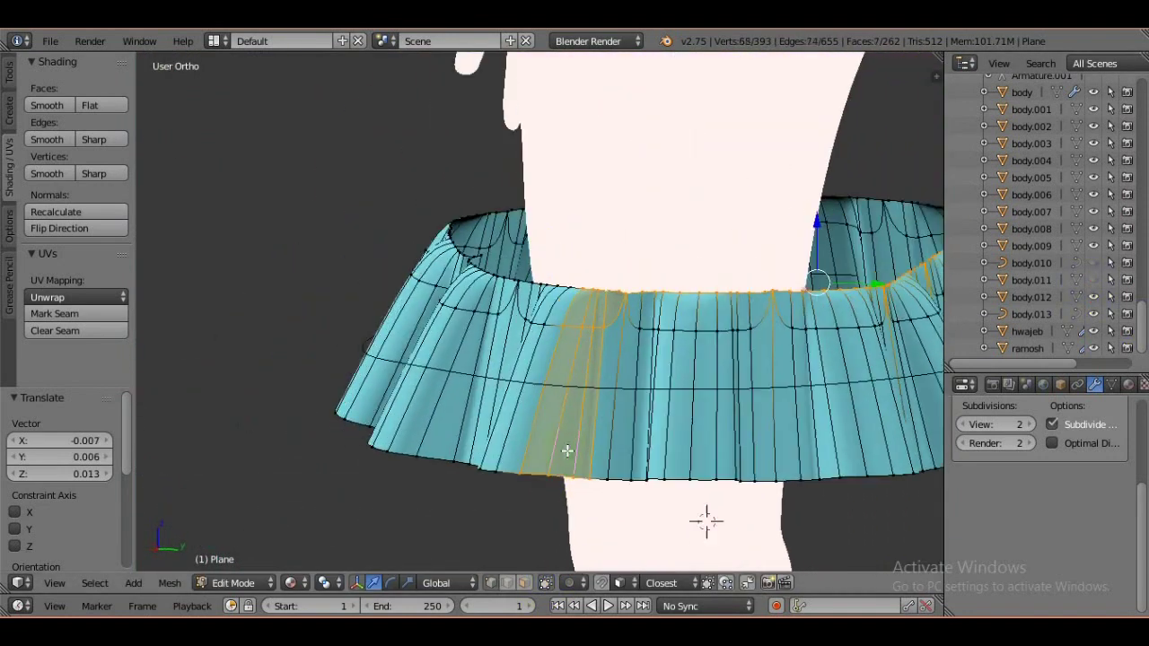
{"action": "middle_click_drag", "start_coordinate": [608, 356], "coordinate": [693, 489]}
{"action": "mouse_move", "coordinate": [620, 347]}
{"action": "middle_mouse_down"}
{"action": "mouse_move", "coordinate": [636, 482]}
{"action": "mouse_move", "coordinate": [556, 213]}
{"action": "middle_mouse_up"}
{"action": "mouse_move", "coordinate": [245, 256]}
{"action": "middle_mouse_down"}
{"action": "mouse_move", "coordinate": [357, 482]}
{"action": "mouse_move", "coordinate": [615, 441]}
{"action": "mouse_move", "coordinate": [679, 410]}
{"action": "mouse_move", "coordinate": [491, 371]}
{"action": "mouse_move", "coordinate": [704, 308]}
{"action": "middle_mouse_up"}
Extrude the frill's top loop and push it back along the Y axis.
{"action": "key", "text": "e"}
{"action": "right_click", "coordinate": [661, 389]}
{"action": "scroll", "coordinate": [662, 390], "scroll_direction": "down", "scroll_amount": 3}
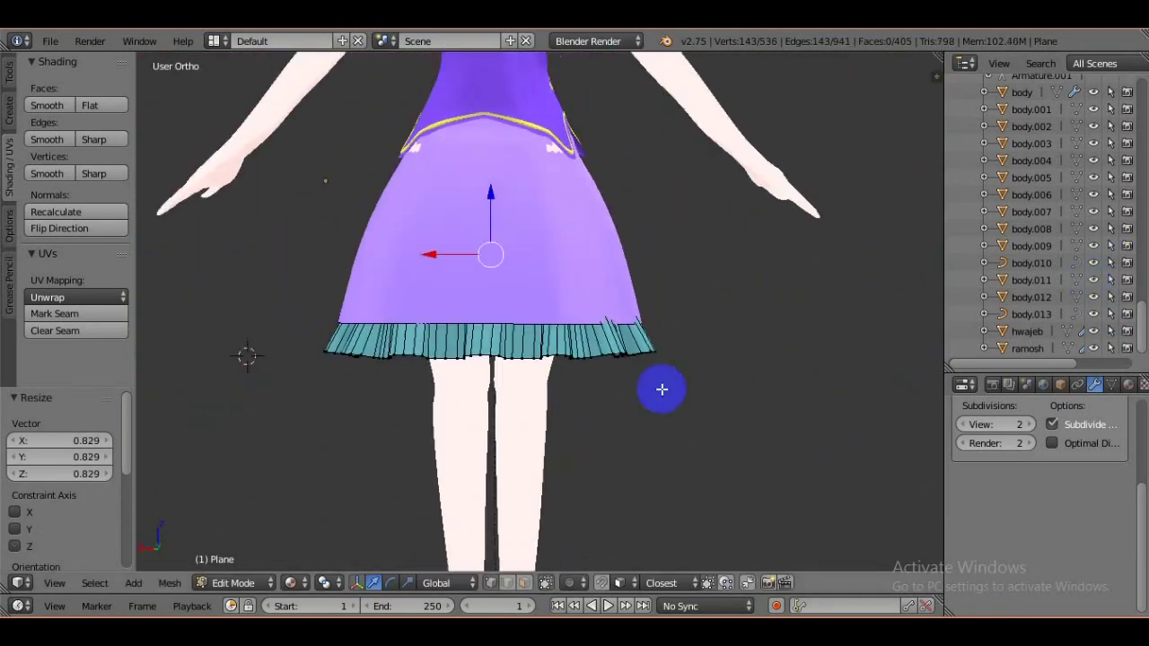
{"action": "scroll", "coordinate": [504, 157], "scroll_direction": "up", "scroll_amount": 3}
{"action": "key", "text": "e"}
{"action": "left_click", "coordinate": [504, 157]}
{"action": "key", "text": "g"}
{"action": "key", "text": "y"}
{"action": "left_click", "coordinate": [736, 228]}
{"action": "mouse_move", "coordinate": [736, 228]}
{"action": "middle_mouse_down"}
{"action": "mouse_move", "coordinate": [987, 278]}
{"action": "mouse_move", "coordinate": [359, 449]}
{"action": "middle_mouse_up"}
Return to Object Mode and delete the old teal skirt.
{"action": "left_click", "coordinate": [233, 583]}
{"action": "left_click", "coordinate": [244, 563]}
{"action": "scroll", "coordinate": [556, 422], "scroll_direction": "down", "scroll_amount": 3}
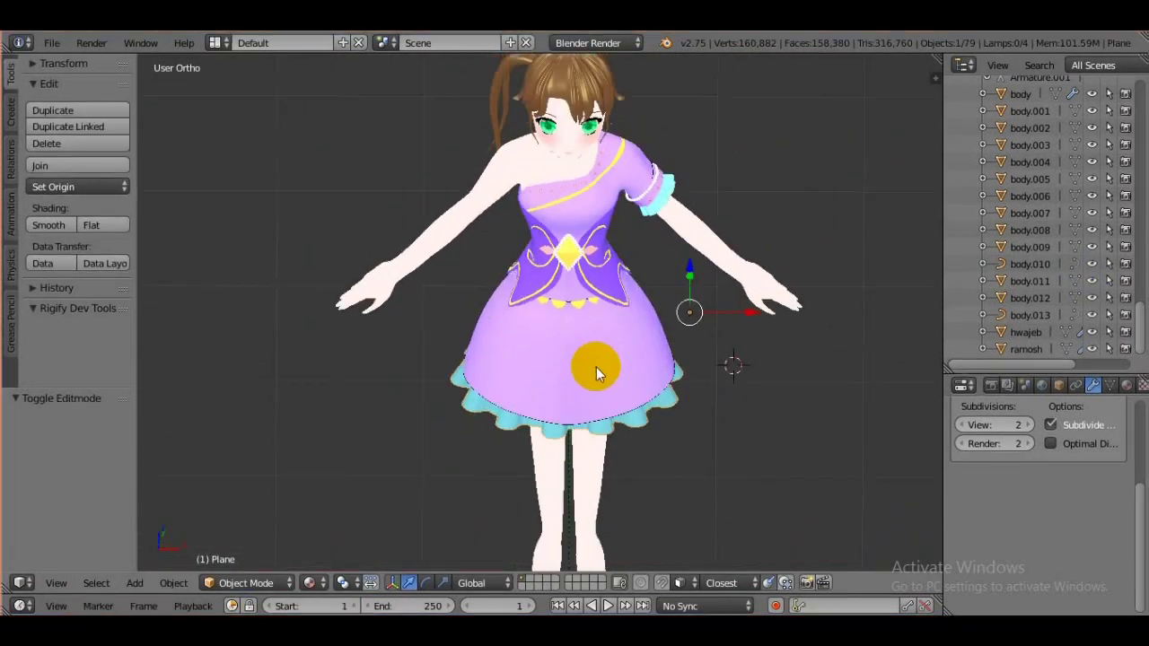
{"action": "scroll", "coordinate": [597, 372], "scroll_direction": "up", "scroll_amount": 4}
{"action": "scroll", "coordinate": [610, 367], "scroll_direction": "up", "scroll_amount": 2}
{"action": "right_click", "coordinate": [632, 418]}
{"action": "key", "text": "Delete"}
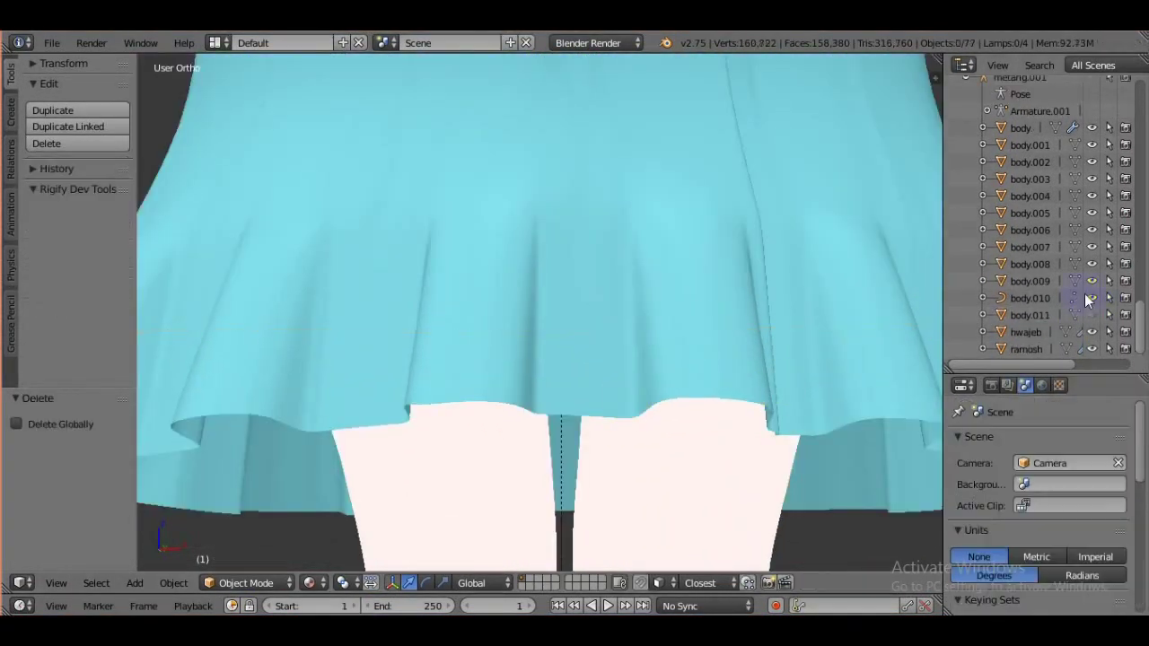
Assign Material.007 to the dress trim piece.
{"action": "scroll", "coordinate": [541, 269], "scroll_direction": "down", "scroll_amount": 3}
{"action": "right_click", "coordinate": [541, 167]}
{"action": "left_click", "coordinate": [1126, 384]}
{"action": "scroll", "coordinate": [1062, 454], "scroll_direction": "up", "scroll_amount": 3}
{"action": "left_click", "coordinate": [961, 475]}
{"action": "left_click", "coordinate": [807, 457]}
{"action": "scroll", "coordinate": [691, 492], "scroll_direction": "down", "scroll_amount": 3}
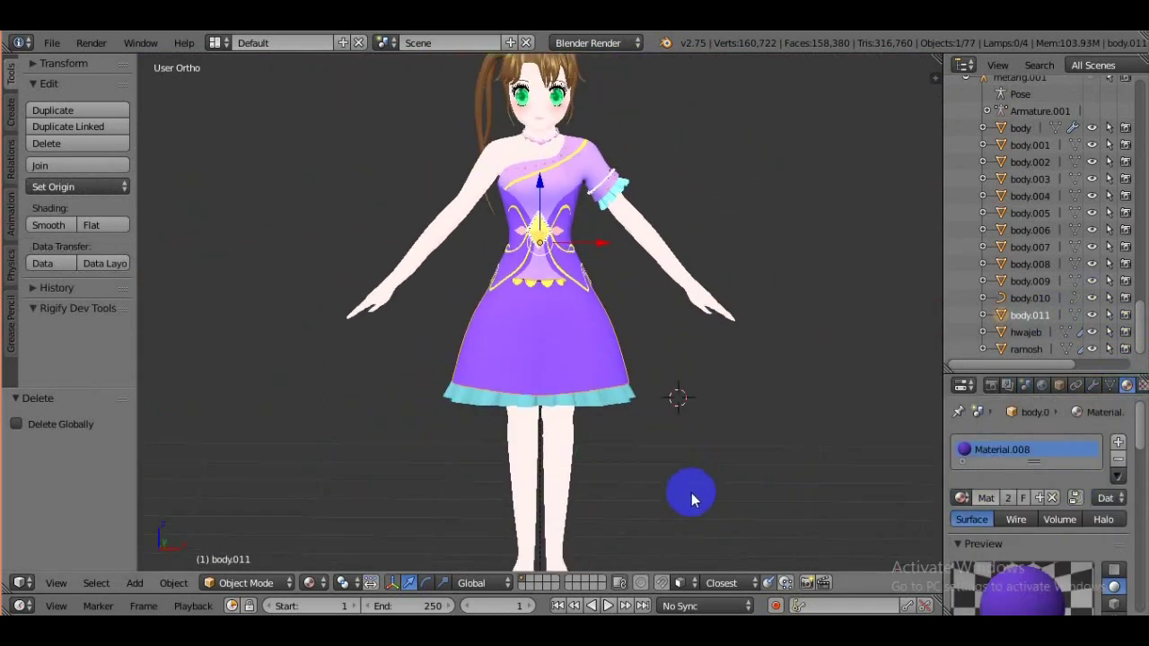
{"action": "scroll", "coordinate": [602, 392], "scroll_direction": "up", "scroll_amount": 4}
Toggle the scalloped trim into Edit Mode and back, then bring up the command search.
{"action": "left_click", "coordinate": [246, 584]}
{"action": "left_click", "coordinate": [271, 550]}
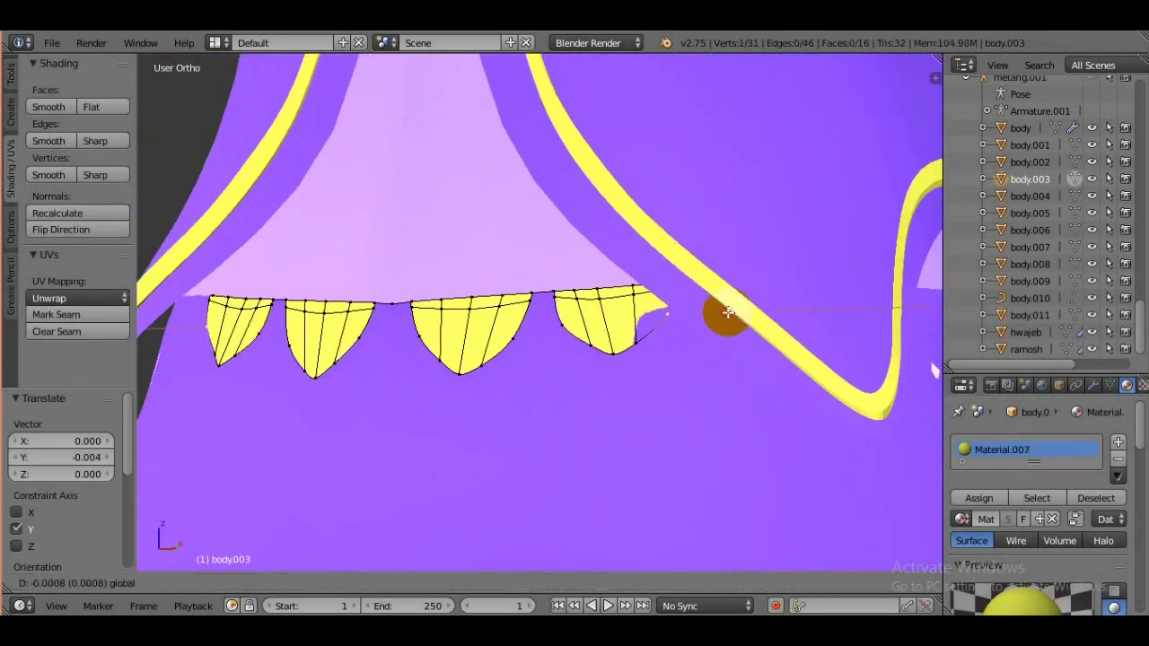
{"action": "scroll", "coordinate": [674, 349], "scroll_direction": "down", "scroll_amount": 3}
{"action": "left_click", "coordinate": [235, 583]}
{"action": "left_click", "coordinate": [260, 564]}
{"action": "scroll", "coordinate": [733, 459], "scroll_direction": "down", "scroll_amount": 2}
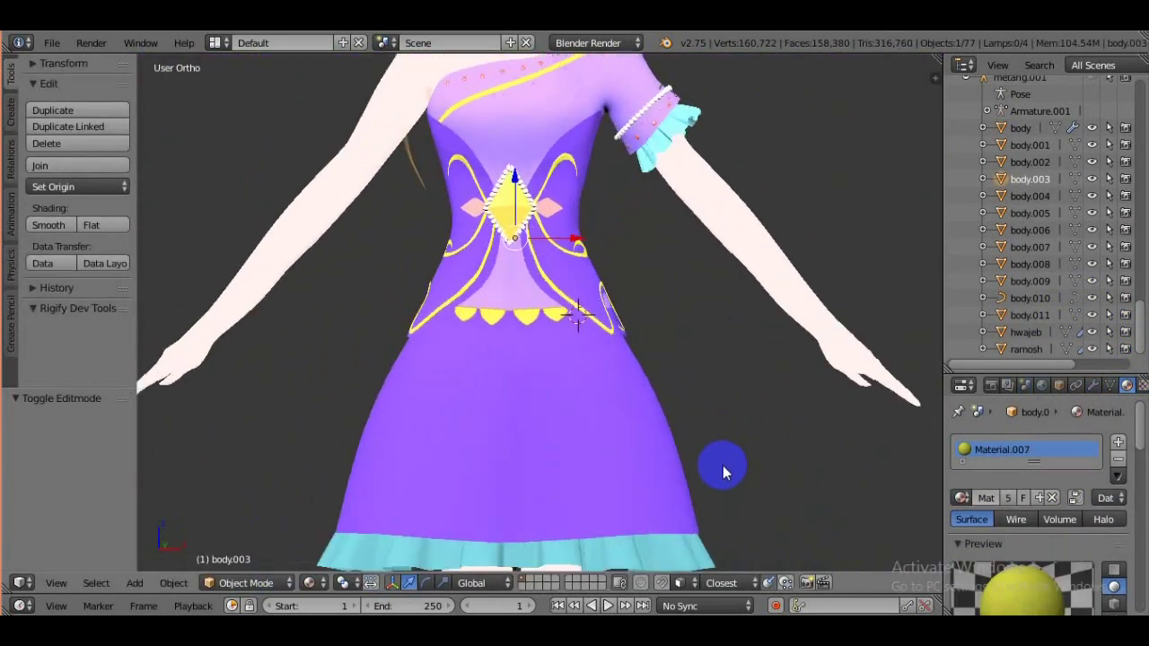
{"action": "scroll", "coordinate": [723, 465], "scroll_direction": "down", "scroll_amount": 2}
{"action": "key", "text": "space"}
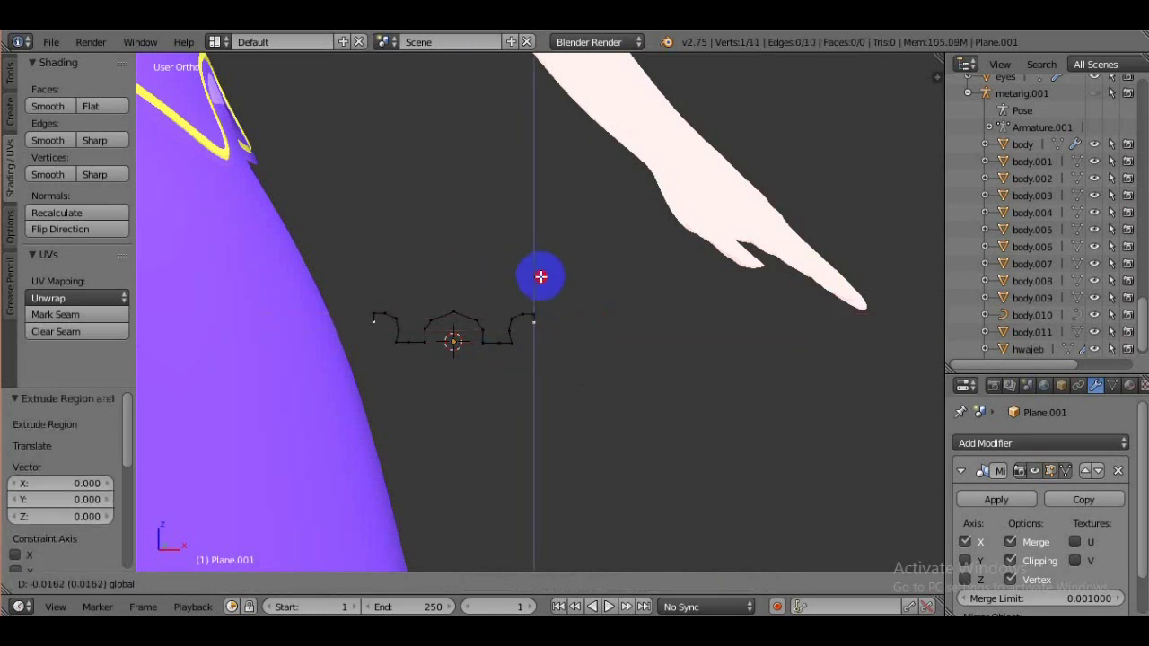
Place the extruded outline and add a Subdivision Surface modifier to smooth it.
{"action": "left_click", "coordinate": [585, 330]}
{"action": "scroll", "coordinate": [569, 423], "scroll_direction": "up", "scroll_amount": 3}
{"action": "left_click", "coordinate": [1040, 443]}
{"action": "left_click", "coordinate": [1068, 551]}
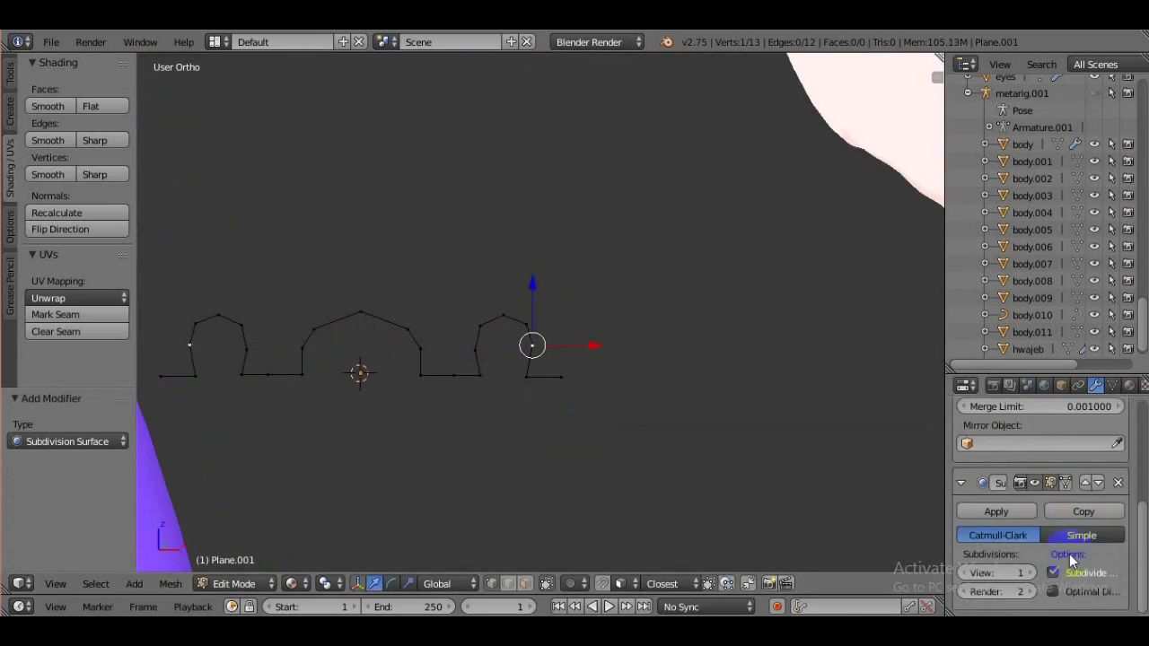
Rotate the whole scalloped outline into a strip orientation.
{"action": "key", "text": "a"}
{"action": "key", "text": "r"}
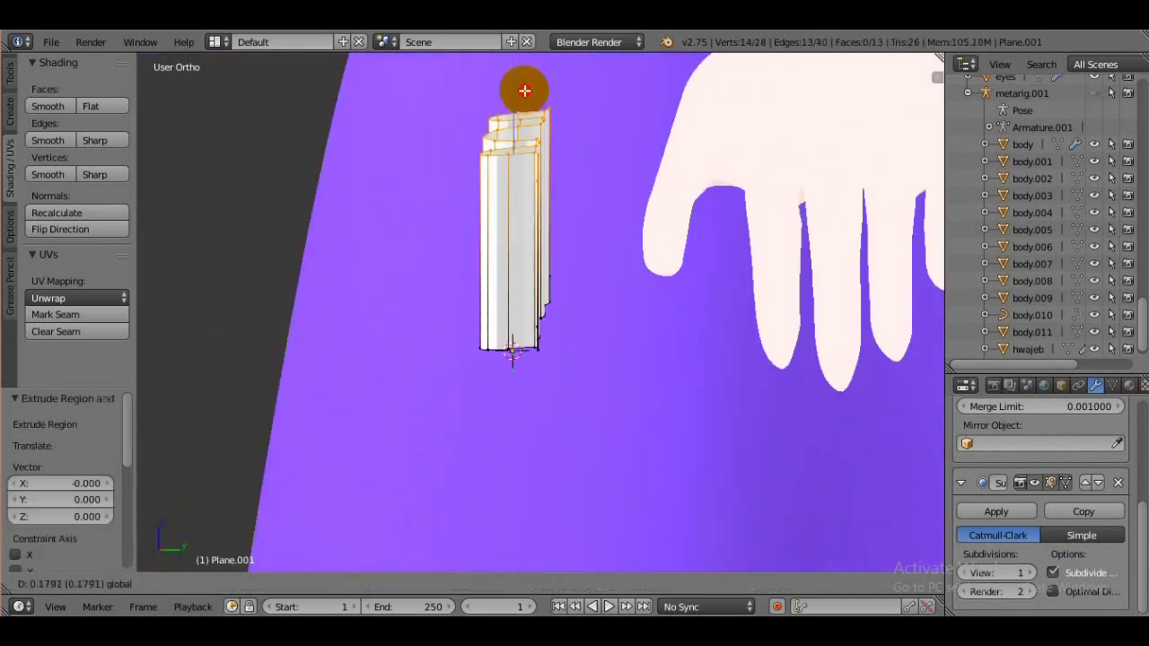
{"action": "left_click", "coordinate": [524, 113]}
{"action": "scroll", "coordinate": [494, 359], "scroll_direction": "up", "scroll_amount": 5}
{"action": "middle_click_drag", "start_coordinate": [461, 526], "coordinate": [597, 464], "text": "shift"}
Slide one top-edge vertex sideways along the X axis.
{"action": "right_click", "coordinate": [938, 305]}
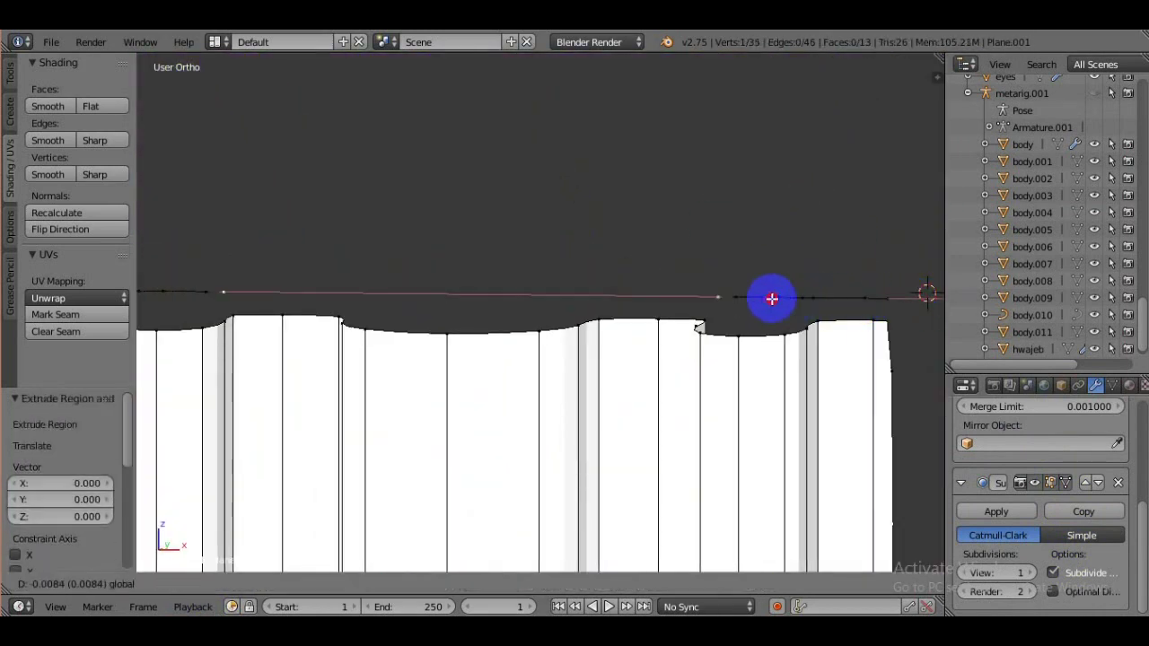
{"action": "scroll", "coordinate": [674, 423], "scroll_direction": "down", "scroll_amount": 3}
{"action": "scroll", "coordinate": [744, 400], "scroll_direction": "up", "scroll_amount": 3}
{"action": "key", "text": "g"}
{"action": "key", "text": "x"}
{"action": "left_click", "coordinate": [747, 280]}
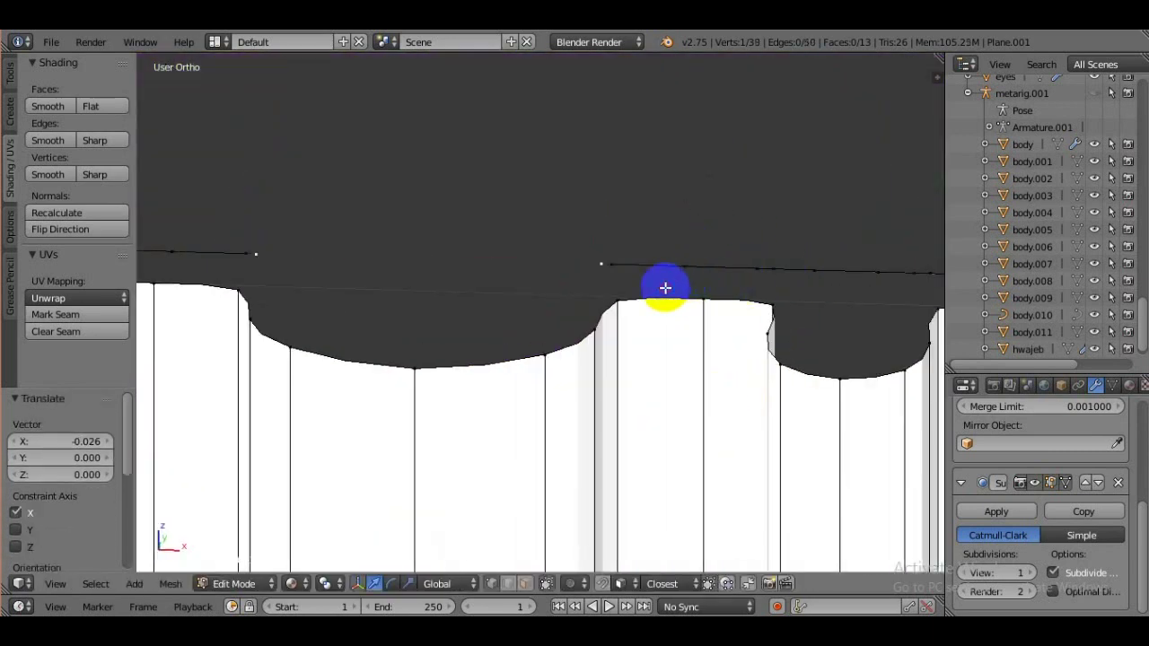
{"action": "scroll", "coordinate": [710, 437], "scroll_direction": "down", "scroll_amount": 3}
{"action": "scroll", "coordinate": [638, 456], "scroll_direction": "up", "scroll_amount": 3}
Fill two faces across the gap in the strip's edge.
{"action": "right_click", "coordinate": [694, 301], "text": "shift"}
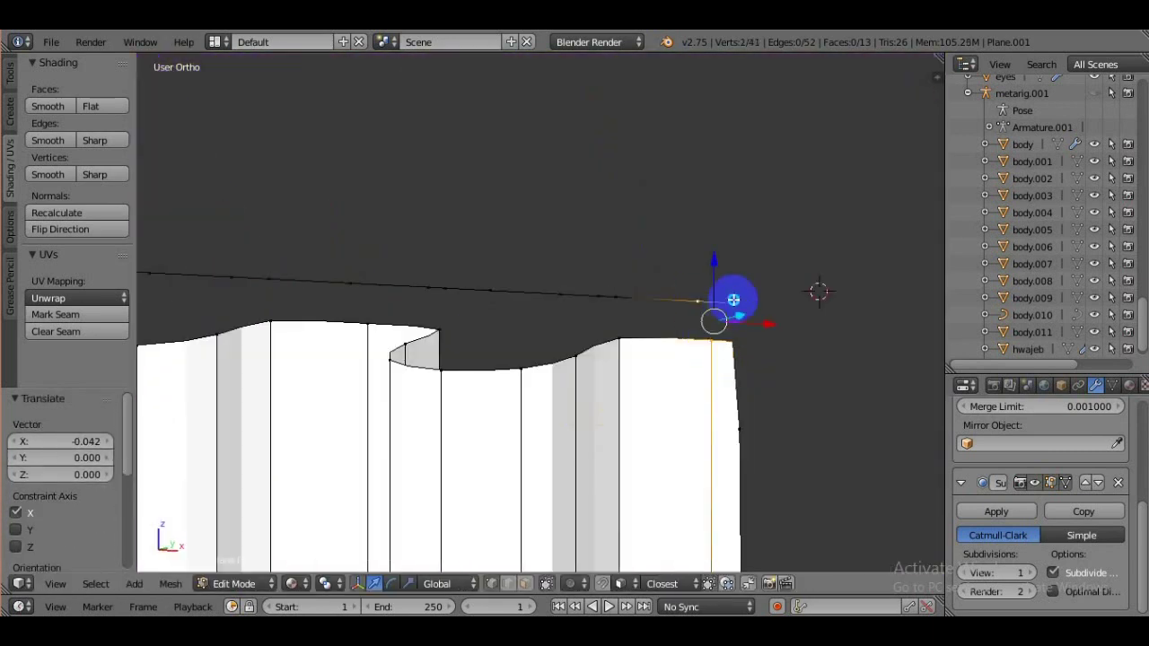
{"action": "middle_click_drag", "start_coordinate": [565, 356], "coordinate": [510, 333]}
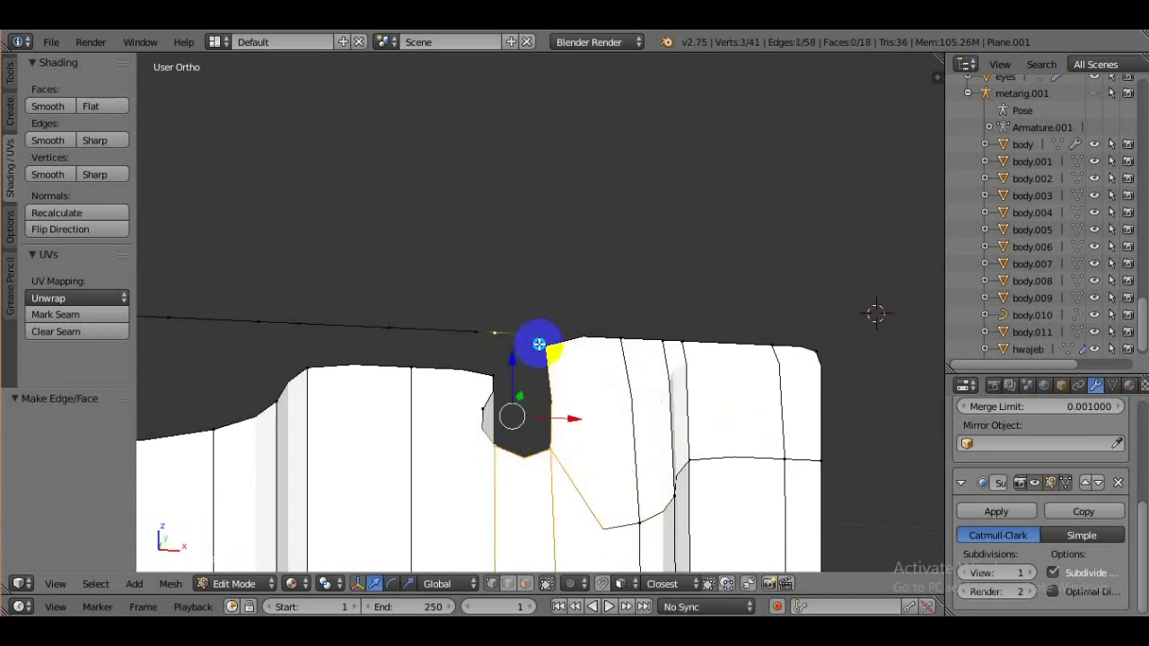
{"action": "key", "text": "f"}
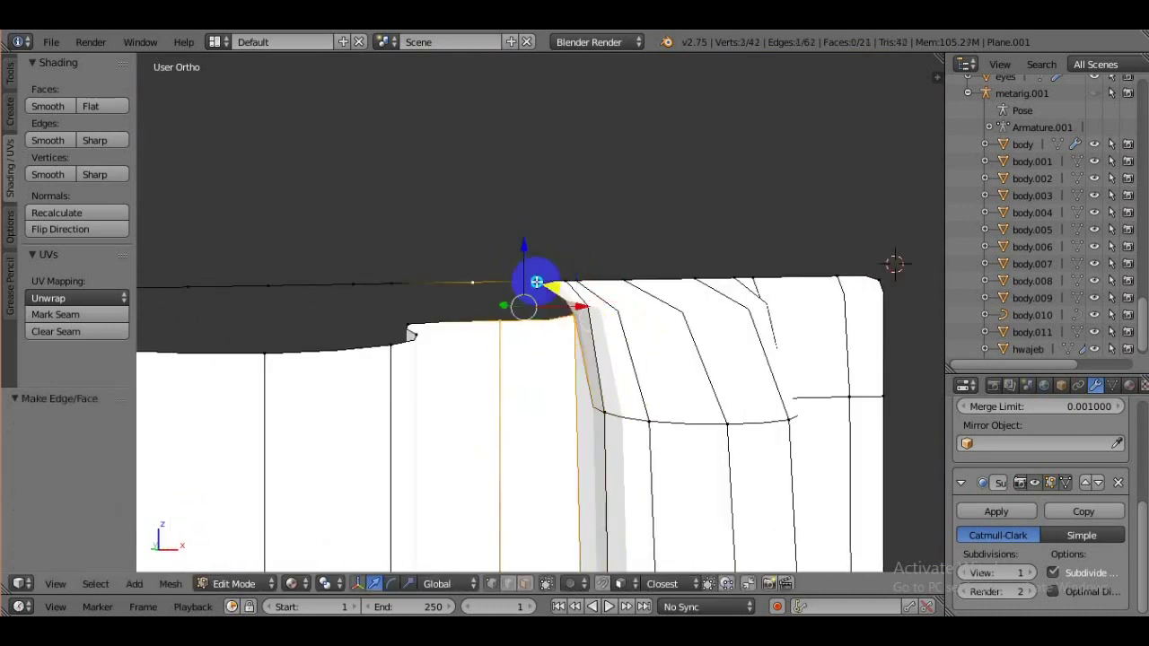
{"action": "key", "text": "f"}
{"action": "mouse_move", "coordinate": [431, 479]}
{"action": "middle_mouse_down"}
{"action": "mouse_move", "coordinate": [487, 341]}
{"action": "mouse_move", "coordinate": [436, 464]}
{"action": "mouse_move", "coordinate": [351, 397]}
{"action": "mouse_move", "coordinate": [533, 494]}
{"action": "mouse_move", "coordinate": [572, 501]}
{"action": "middle_mouse_up"}
Set subdivision level to 2 and push the cuff piece back along Y.
{"action": "right_click", "coordinate": [457, 379]}
{"action": "key", "text": "ctrl+2"}
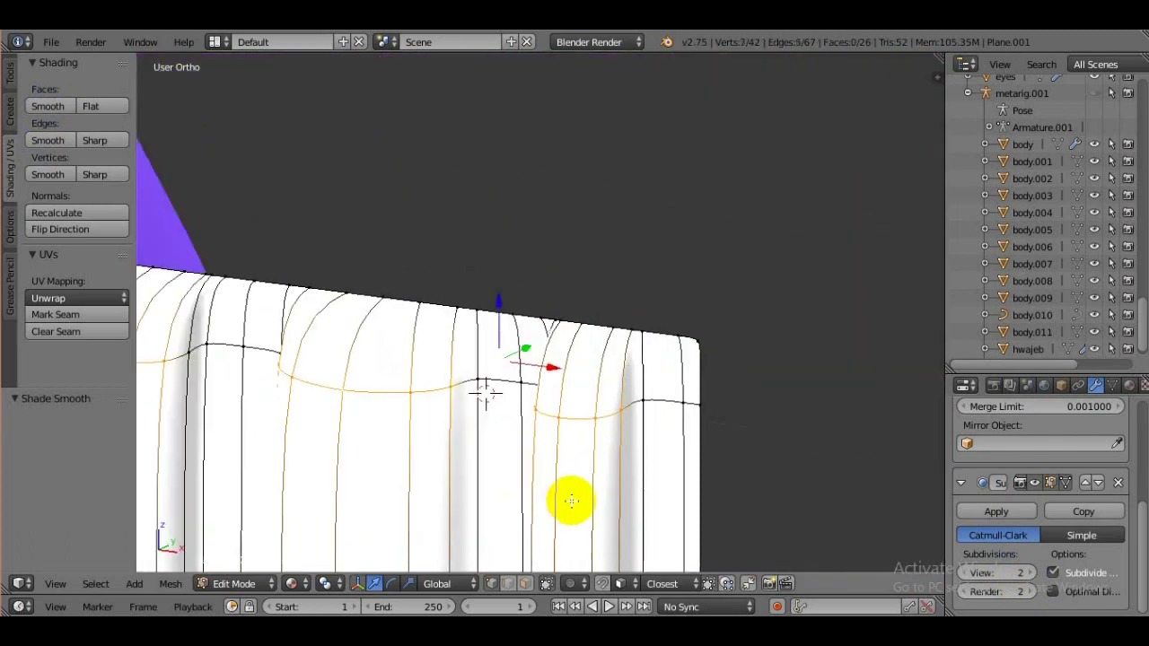
{"action": "scroll", "coordinate": [572, 501], "scroll_direction": "down", "scroll_amount": 5}
{"action": "key", "text": "g"}
{"action": "key", "text": "y"}
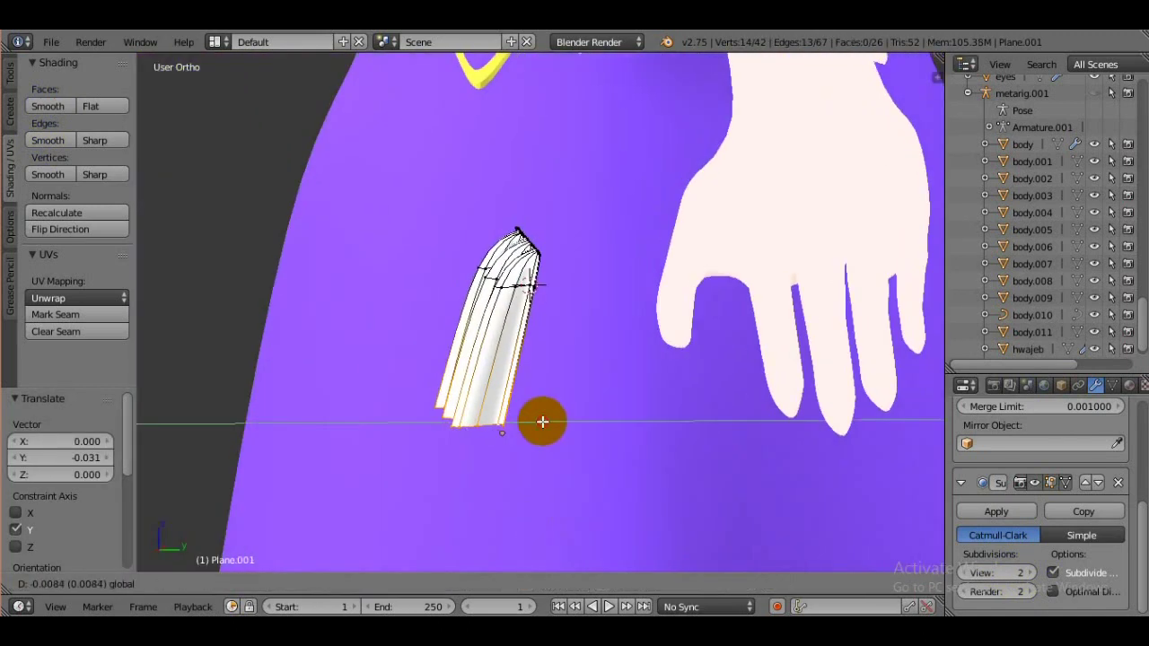
{"action": "left_click", "coordinate": [542, 421]}
{"action": "key", "text": "Tab"}
Add an Array modifier (count 2) and then a Curve modifier to Plane.001.
{"action": "left_click", "coordinate": [1017, 163]}
{"action": "left_click", "coordinate": [1022, 452]}
{"action": "left_click", "coordinate": [1034, 556]}
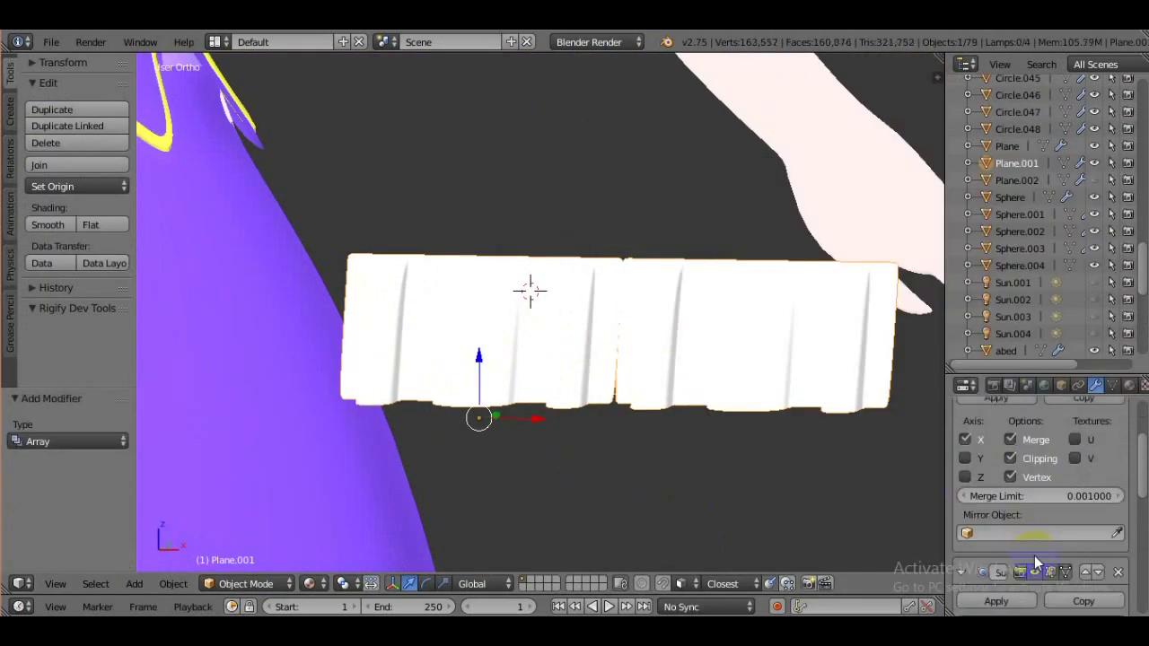
{"action": "scroll", "coordinate": [1034, 555], "scroll_direction": "down", "scroll_amount": 3}
{"action": "scroll", "coordinate": [1068, 561], "scroll_direction": "up", "scroll_amount": 3}
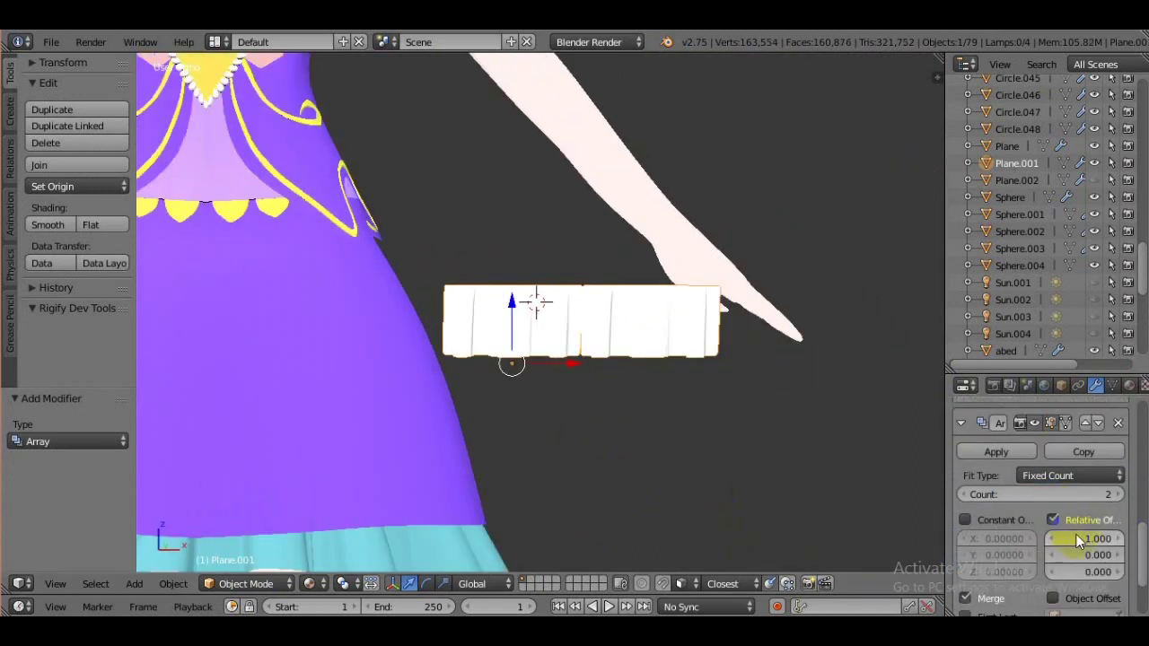
{"action": "left_click", "coordinate": [1039, 426]}
{"action": "left_click", "coordinate": [947, 179]}
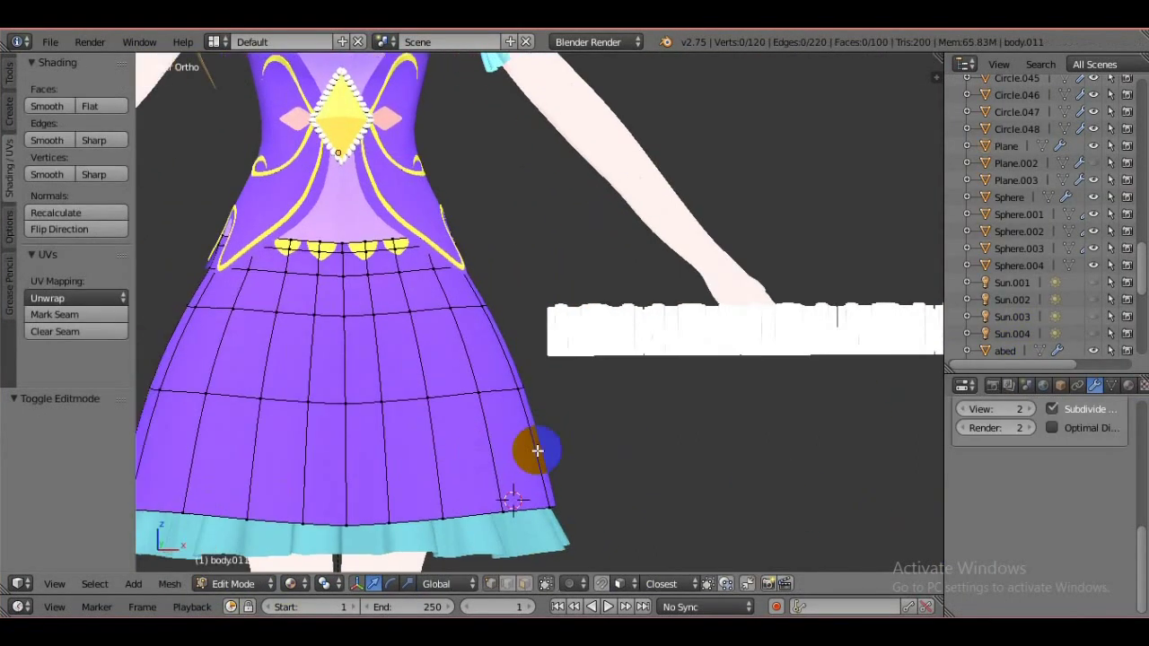
Shrink the red waist band to 0.972 and nudge a vertex back to hug the waist.
{"action": "key", "text": "Tab"}
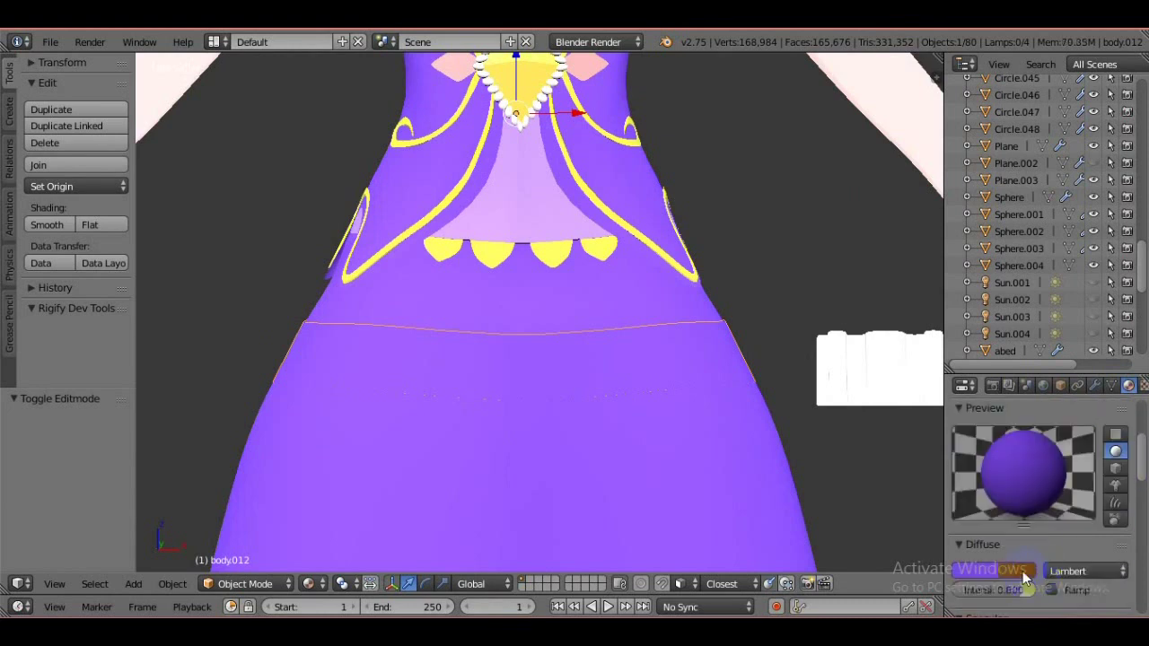
{"action": "key", "text": "ctrl+v"}
{"action": "key", "text": "Tab"}
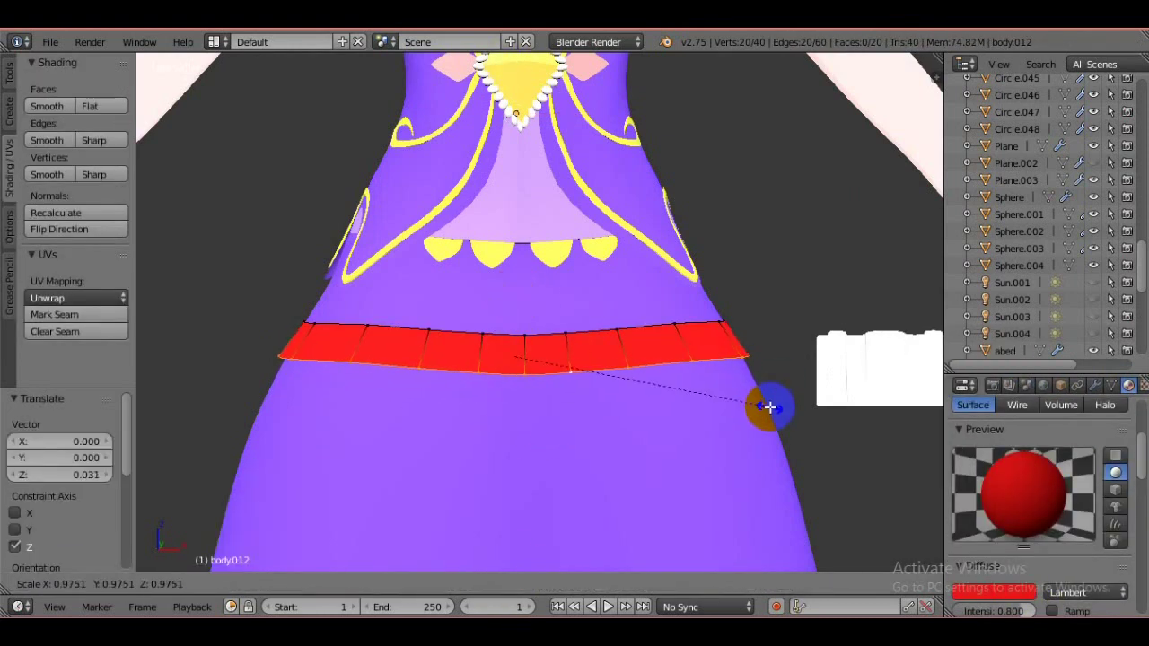
{"action": "left_click", "coordinate": [769, 407]}
{"action": "scroll", "coordinate": [706, 520], "scroll_direction": "down", "scroll_amount": 3}
{"action": "scroll", "coordinate": [679, 482], "scroll_direction": "up", "scroll_amount": 3}
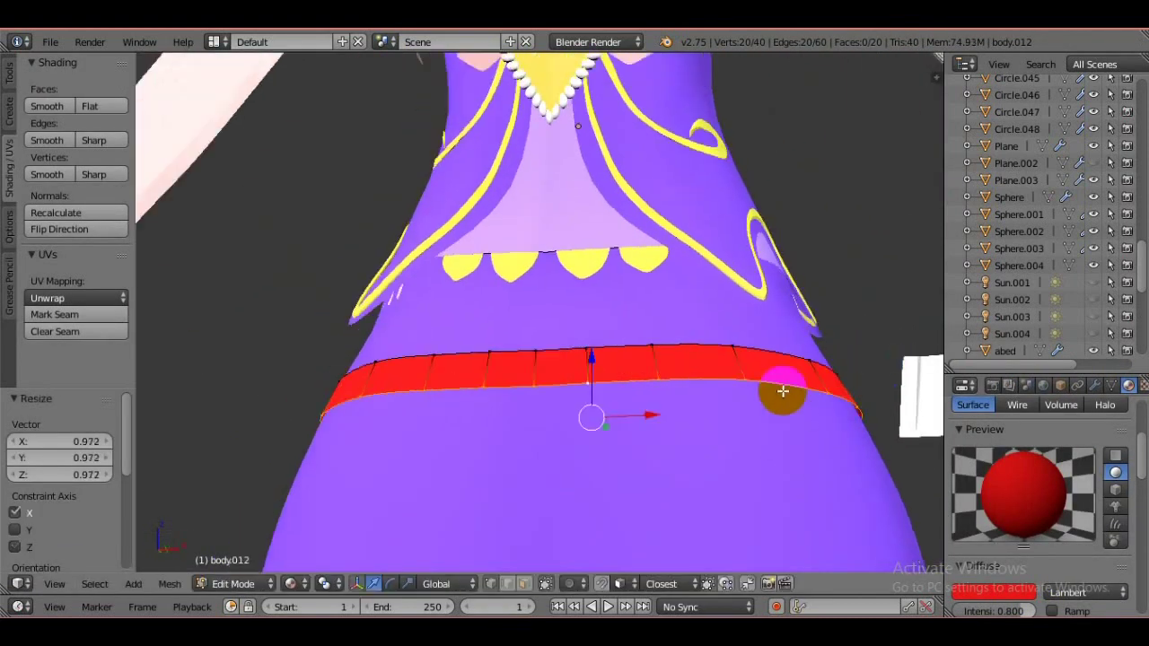
{"action": "middle_click_drag", "start_coordinate": [871, 423], "coordinate": [723, 508]}
{"action": "right_click_drag", "start_coordinate": [593, 293], "coordinate": [644, 497]}
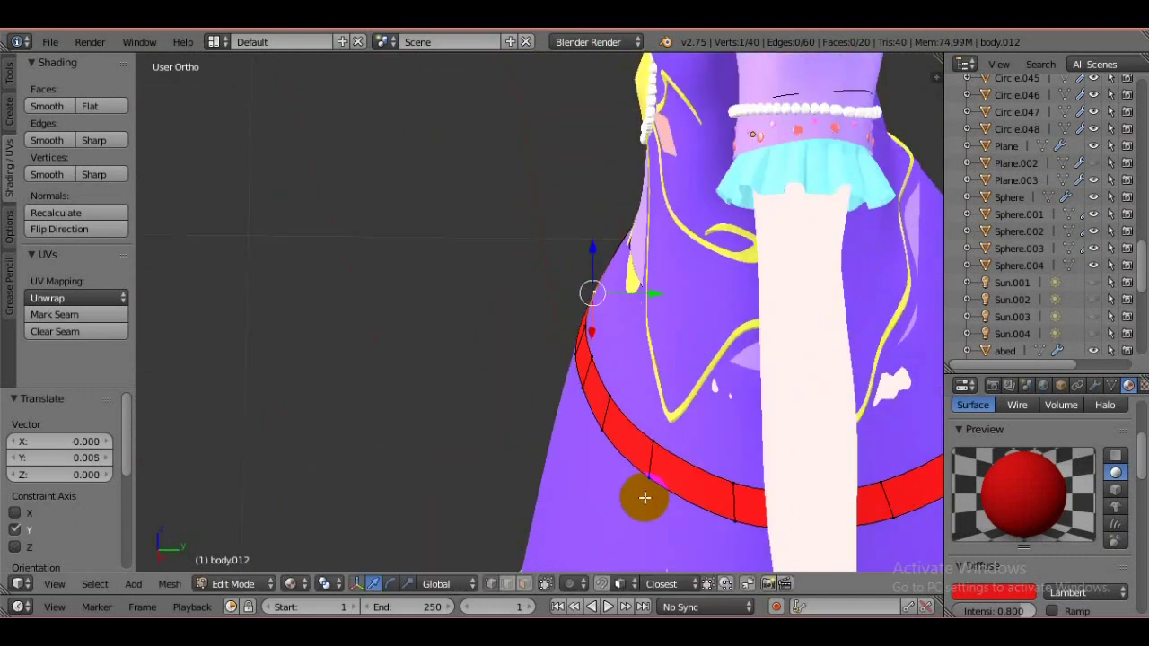
{"action": "middle_click_drag", "start_coordinate": [644, 497], "coordinate": [279, 205]}
{"action": "scroll", "coordinate": [480, 467], "scroll_direction": "down", "scroll_amount": 3}
{"action": "key", "text": "Tab"}
Check the purple dress body body.011 in Edit Mode around the skirt.
{"action": "scroll", "coordinate": [697, 380], "scroll_direction": "down", "scroll_amount": 3}
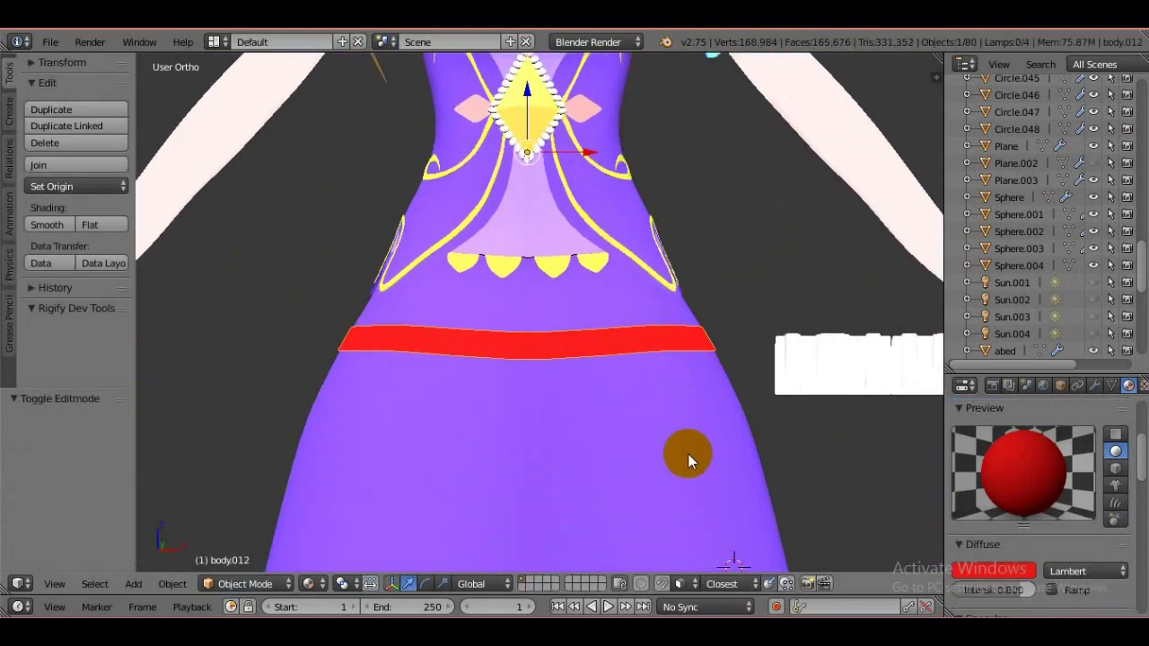
{"action": "scroll", "coordinate": [781, 469], "scroll_direction": "down", "scroll_amount": 3}
{"action": "middle_click_drag", "start_coordinate": [782, 470], "coordinate": [474, 511]}
{"action": "right_click", "coordinate": [474, 512]}
{"action": "key", "text": "Tab"}
{"action": "scroll", "coordinate": [528, 329], "scroll_direction": "up", "scroll_amount": 3}
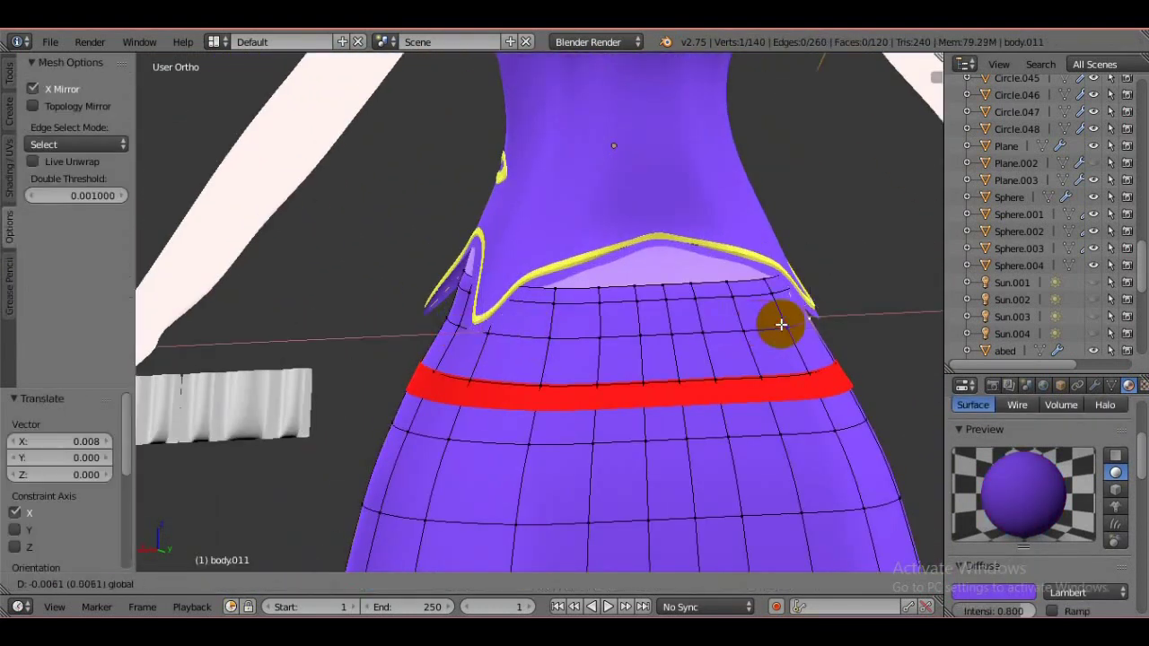
{"action": "left_click", "coordinate": [243, 563]}
{"action": "scroll", "coordinate": [659, 520], "scroll_direction": "down", "scroll_amount": 3}
{"action": "scroll", "coordinate": [435, 358], "scroll_direction": "up", "scroll_amount": 4}
Fine-tune a couple of the red waist band's vertices so it sits snugly.
{"action": "right_click", "coordinate": [435, 358]}
{"action": "key", "text": "Tab"}
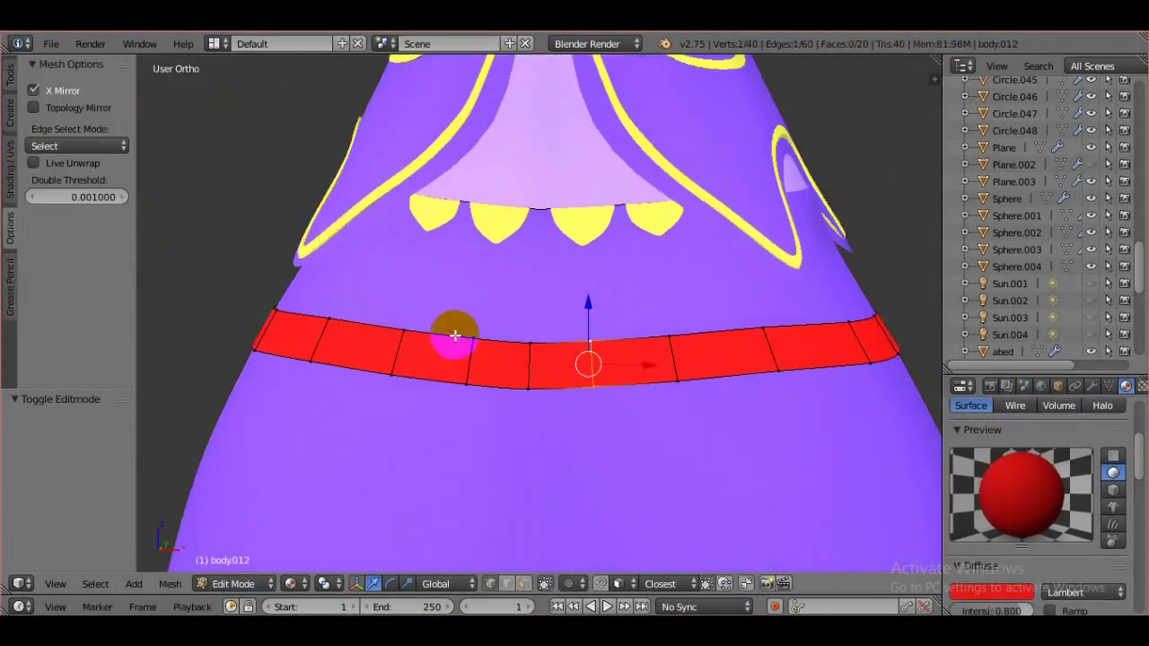
{"action": "left_click", "coordinate": [533, 290]}
{"action": "scroll", "coordinate": [607, 428], "scroll_direction": "down", "scroll_amount": 3}
{"action": "middle_click_drag", "start_coordinate": [608, 428], "coordinate": [688, 477], "text": "shift"}
{"action": "scroll", "coordinate": [688, 476], "scroll_direction": "up", "scroll_amount": 2}
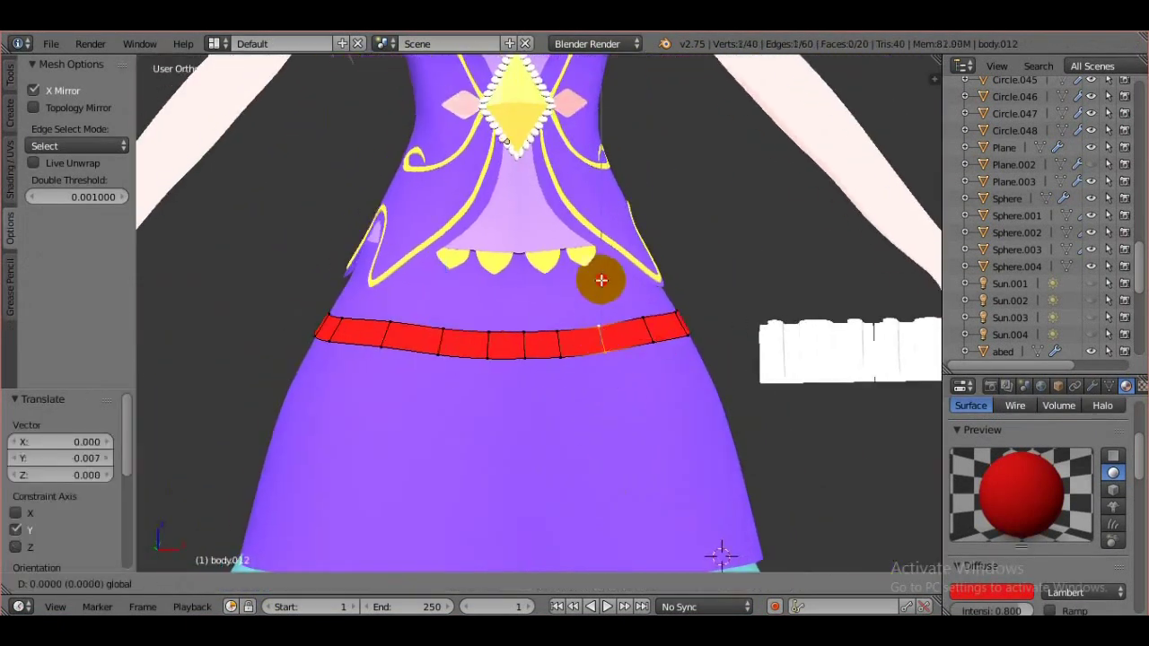
{"action": "left_click", "coordinate": [496, 275]}
{"action": "scroll", "coordinate": [692, 379], "scroll_direction": "down", "scroll_amount": 3}
{"action": "scroll", "coordinate": [608, 408], "scroll_direction": "up", "scroll_amount": 2}
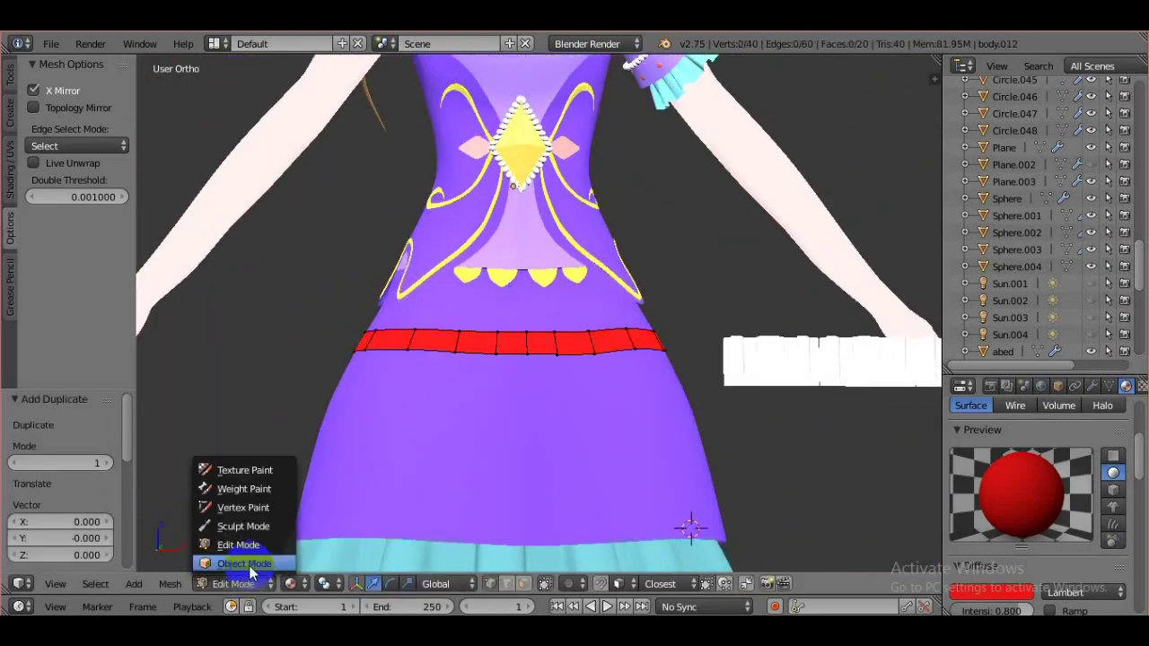
{"action": "key", "text": "Tab"}
Select the pleated ruffle Plane.003 and begin an axis-constrained move.
{"action": "right_click", "coordinate": [781, 423]}
{"action": "key", "text": "g"}
{"action": "key", "text": "x"}
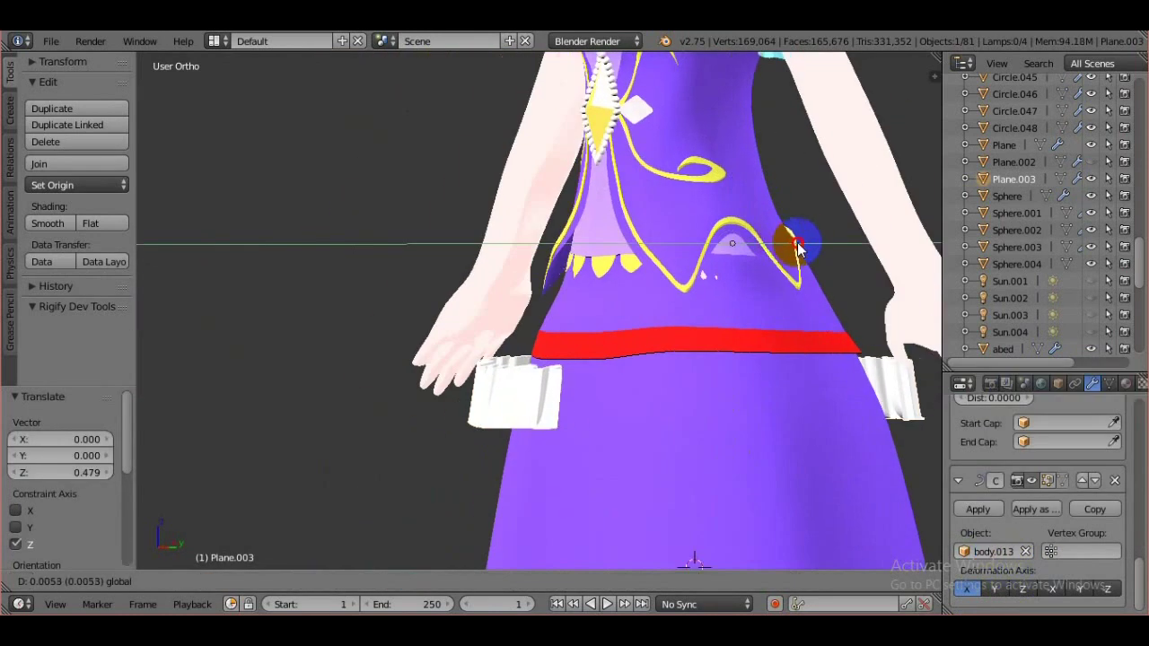
Raise the ruffle into place under the waist band and assign the cyan Material.012.
{"action": "left_click", "coordinate": [819, 251]}
{"action": "middle_click_drag", "start_coordinate": [759, 195], "coordinate": [834, 148]}
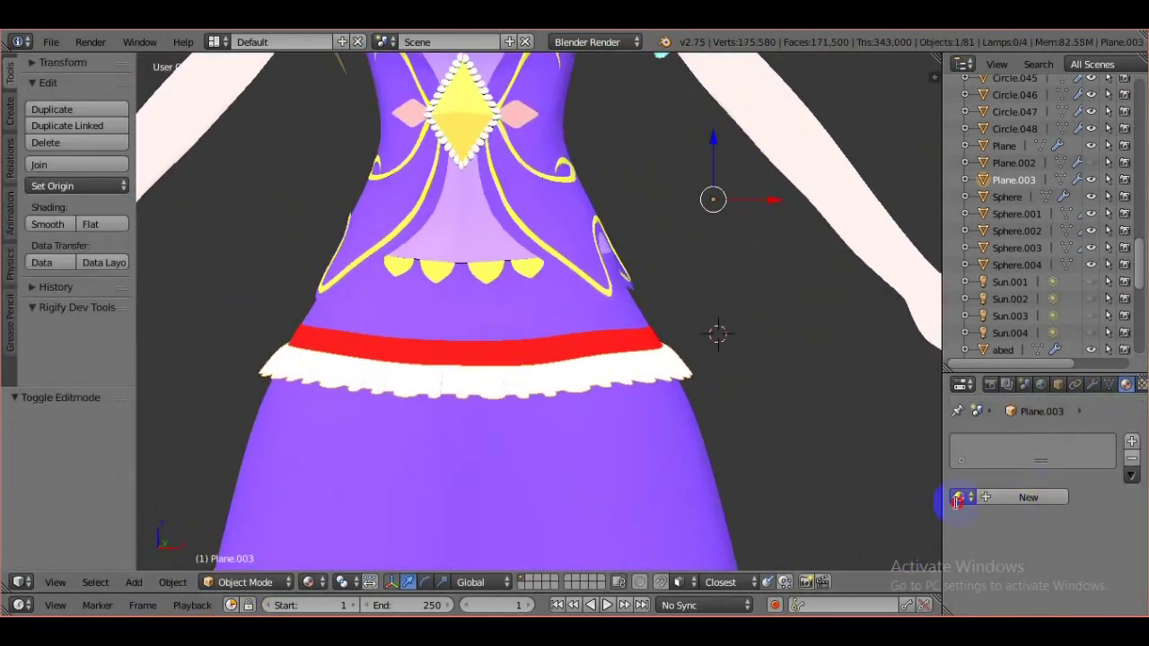
{"action": "left_click", "coordinate": [958, 501]}
{"action": "left_click", "coordinate": [808, 512]}
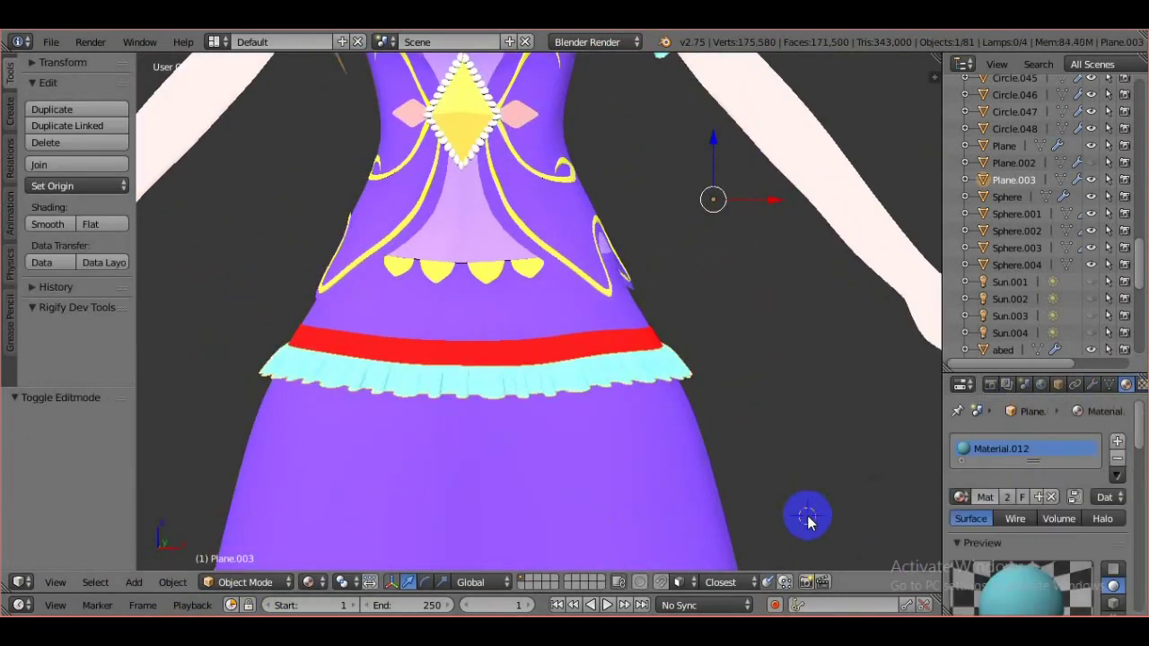
{"action": "scroll", "coordinate": [799, 480], "scroll_direction": "down", "scroll_amount": 5}
{"action": "scroll", "coordinate": [462, 533], "scroll_direction": "up", "scroll_amount": 5}
Delete the overlapping vertices at the ruffle's seam.
{"action": "key", "text": "Tab"}
{"action": "middle_click_drag", "start_coordinate": [461, 533], "coordinate": [718, 499]}
{"action": "scroll", "coordinate": [718, 499], "scroll_direction": "up", "scroll_amount": 6}
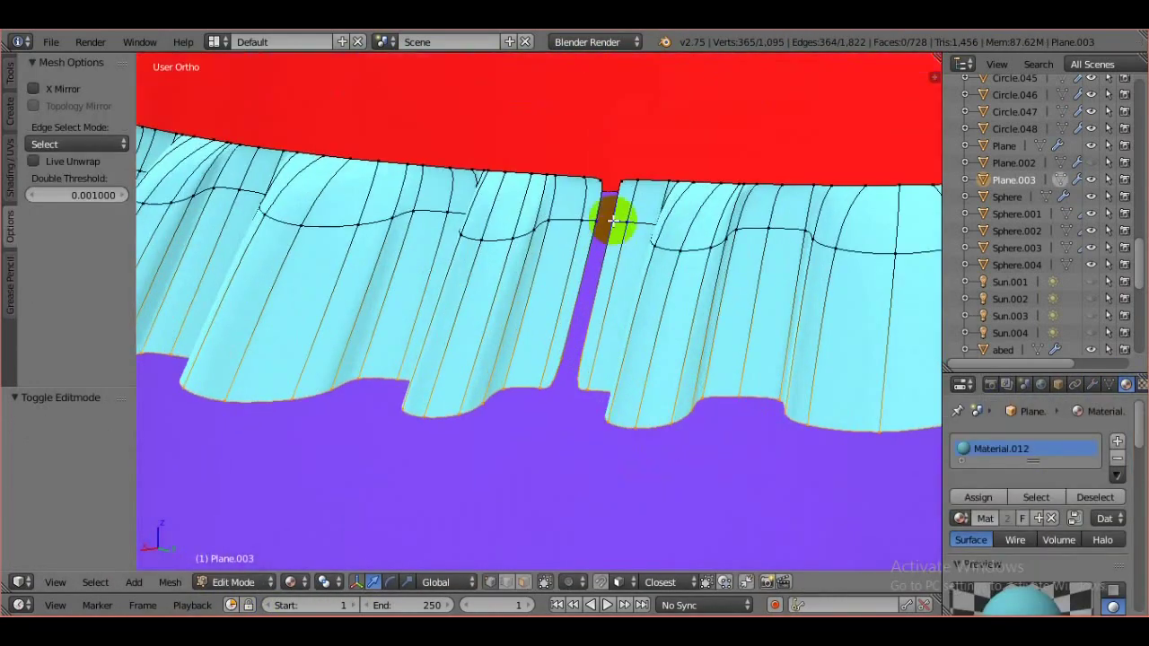
{"action": "mouse_move", "coordinate": [549, 321]}
{"action": "middle_mouse_down"}
{"action": "mouse_move", "coordinate": [769, 404]}
{"action": "mouse_move", "coordinate": [530, 475]}
{"action": "middle_mouse_up"}
{"action": "scroll", "coordinate": [530, 475], "scroll_direction": "down", "scroll_amount": 5}
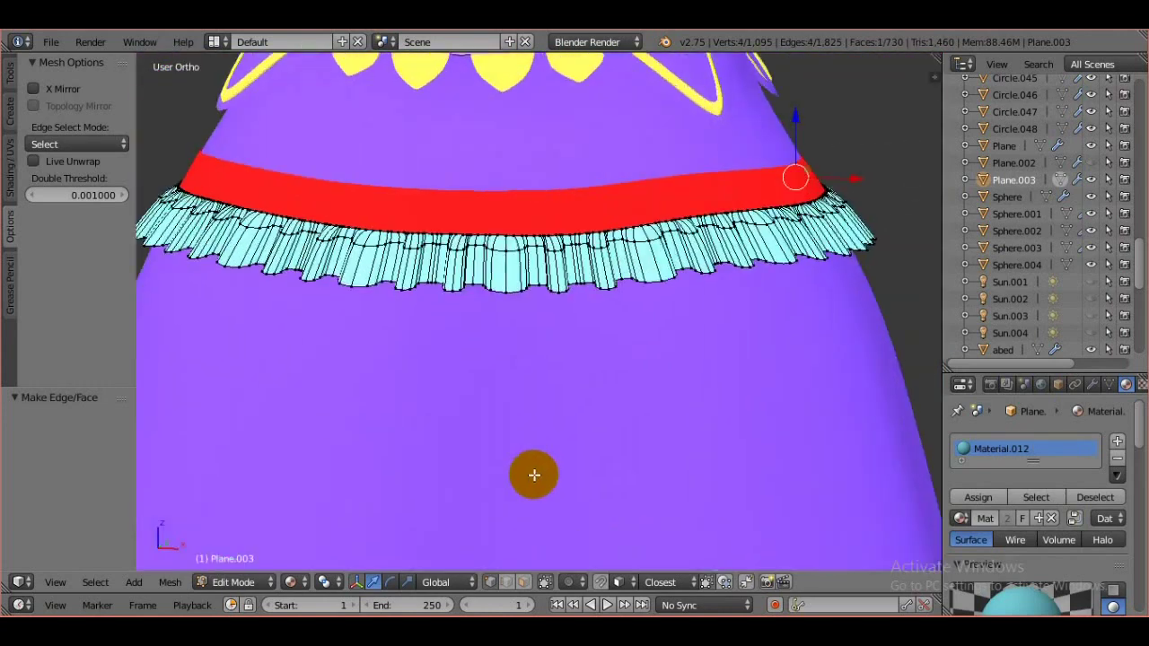
{"action": "scroll", "coordinate": [492, 438], "scroll_direction": "up", "scroll_amount": 5}
{"action": "scroll", "coordinate": [492, 438], "scroll_direction": "up", "scroll_amount": 3}
{"action": "scroll", "coordinate": [441, 282], "scroll_direction": "up", "scroll_amount": 2}
{"action": "key", "text": "x"}
{"action": "left_click", "coordinate": [525, 321]}
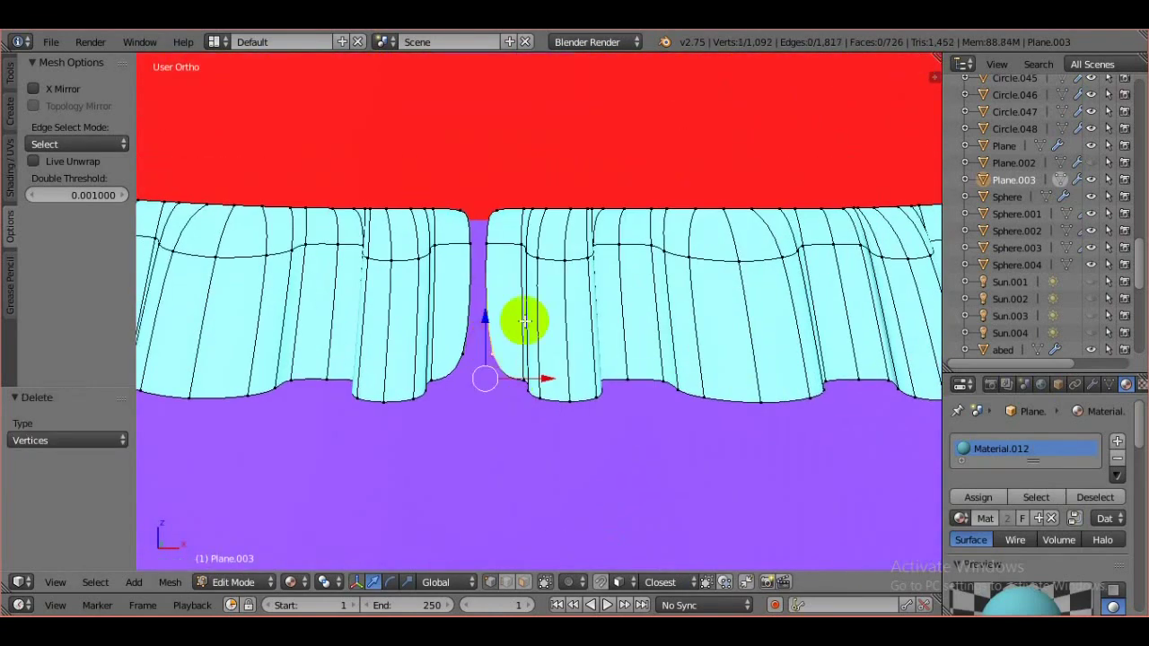
Reposition the end pleat to close the seam gap.
{"action": "middle_click_drag", "start_coordinate": [421, 254], "coordinate": [409, 253]}
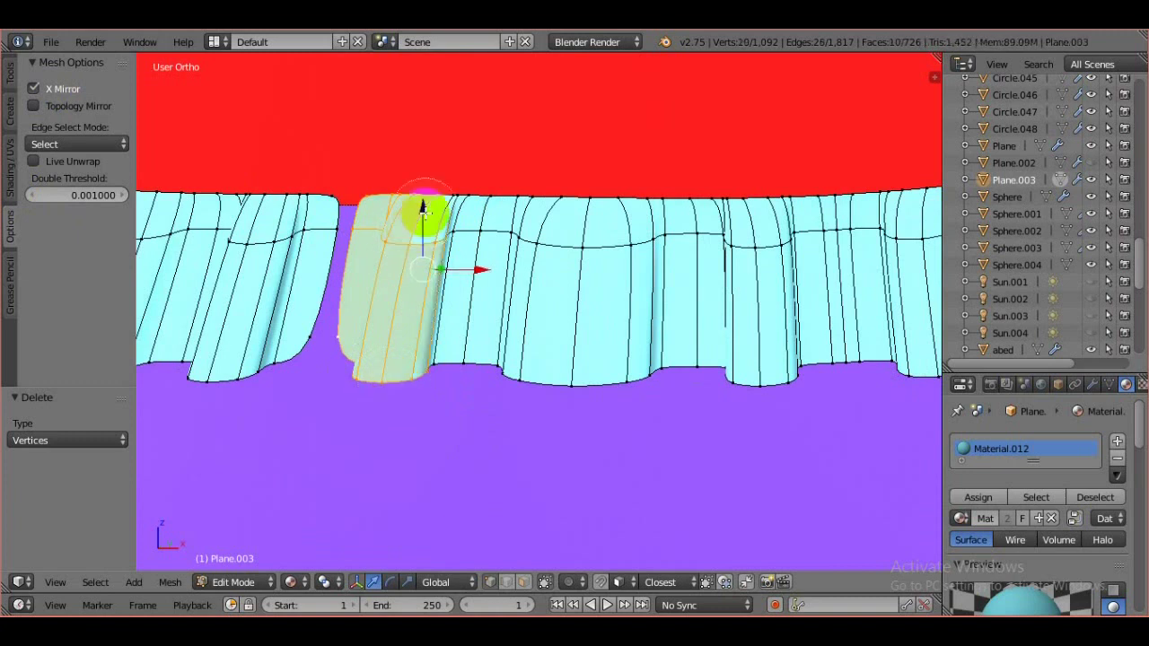
{"action": "middle_click_drag", "start_coordinate": [422, 208], "coordinate": [587, 307]}
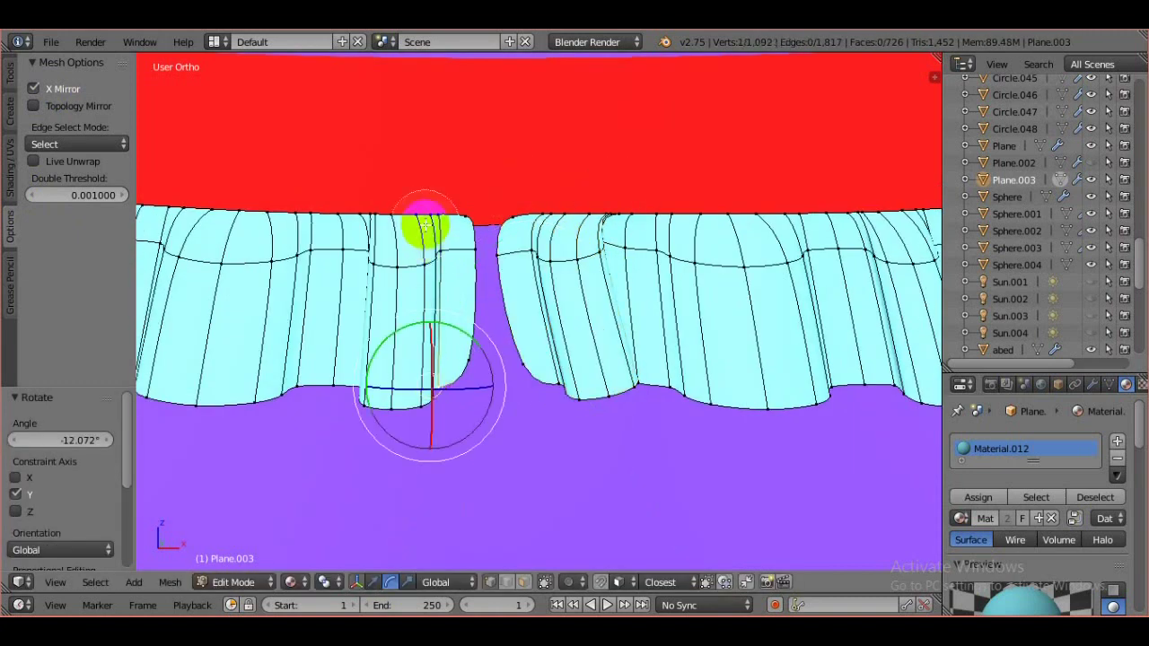
{"action": "key", "text": "g"}
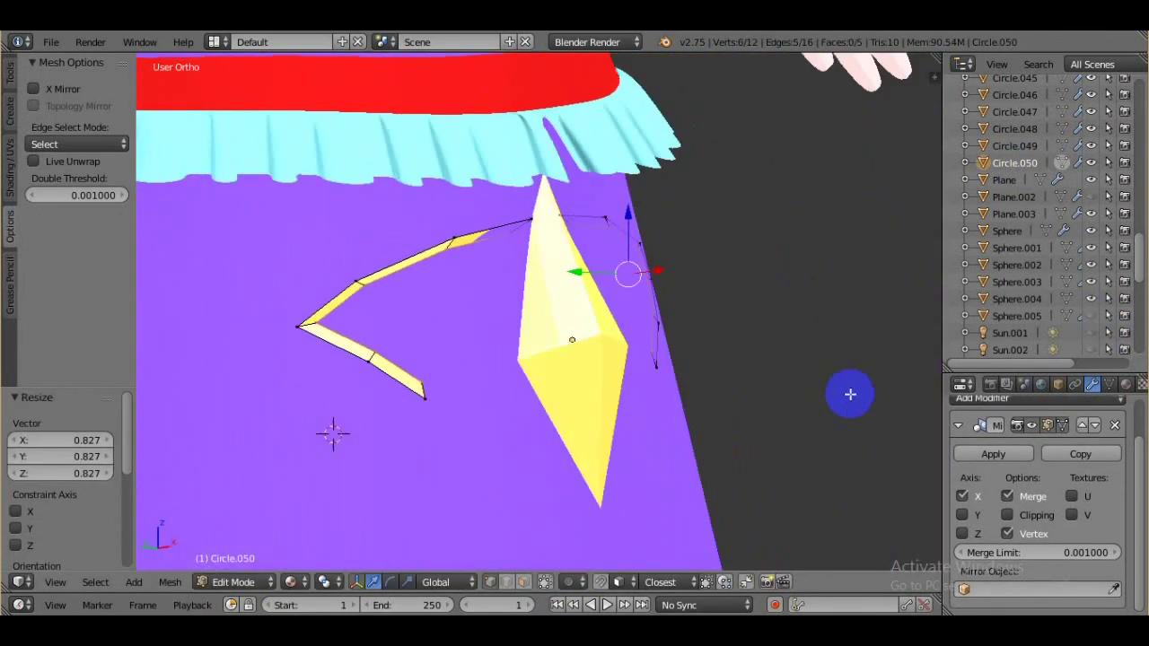
Slide the yellow curve's vertices along Y to shape the arms, then return to Object Mode.
{"action": "mouse_move", "coordinate": [849, 393]}
{"action": "middle_mouse_down"}
{"action": "mouse_move", "coordinate": [616, 415]}
{"action": "mouse_move", "coordinate": [711, 317]}
{"action": "middle_mouse_up"}
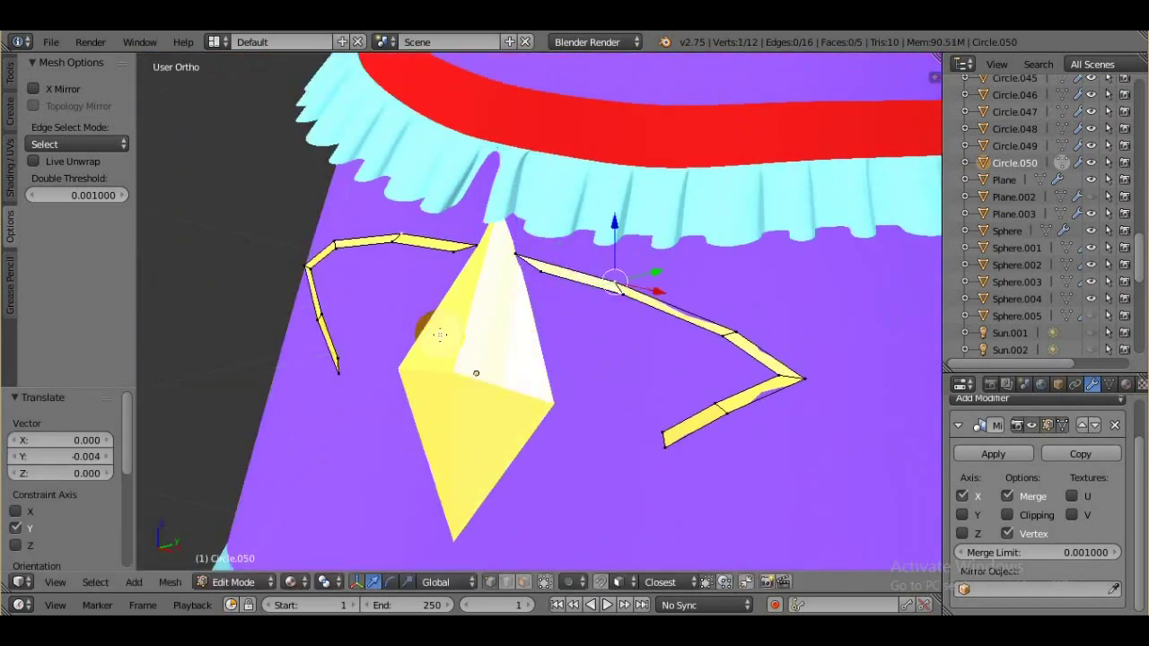
{"action": "middle_click_drag", "start_coordinate": [353, 526], "coordinate": [430, 239]}
{"action": "key", "text": "g"}
{"action": "key", "text": "y"}
{"action": "left_click", "coordinate": [394, 271]}
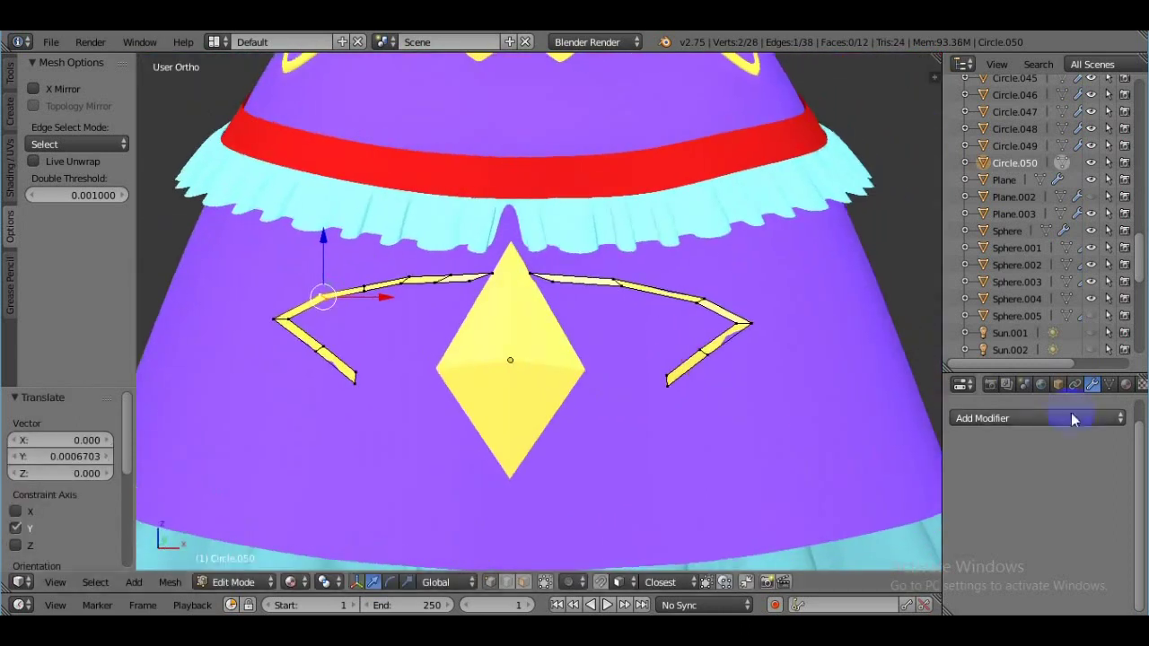
{"action": "key", "text": "Tab"}
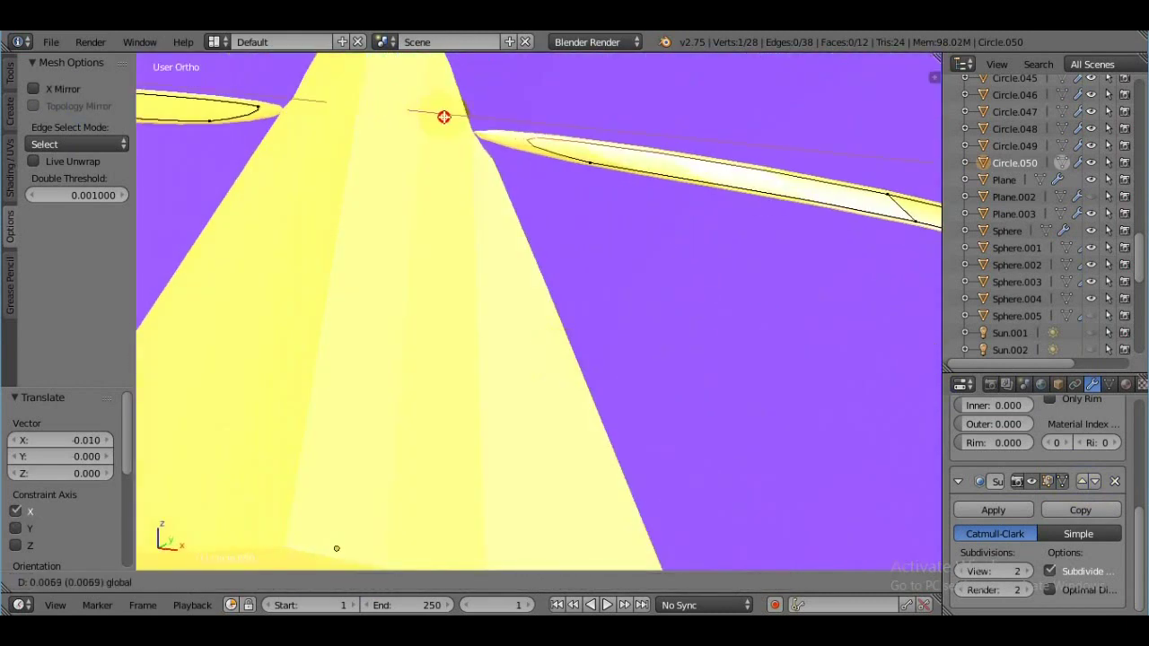
{"action": "left_click", "coordinate": [244, 582]}
{"action": "left_click", "coordinate": [243, 562]}
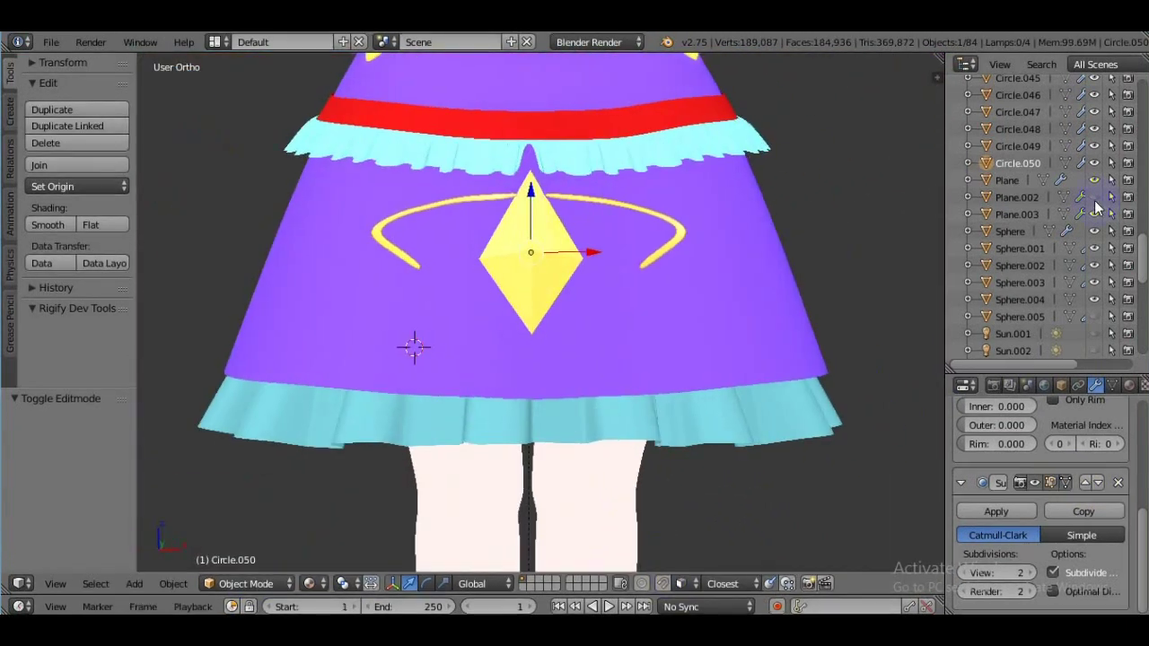
Press the second yellow curve Circle.051 against the skirt and return to Object Mode.
{"action": "right_click", "coordinate": [584, 480]}
{"action": "scroll", "coordinate": [584, 479], "scroll_direction": "up", "scroll_amount": 4}
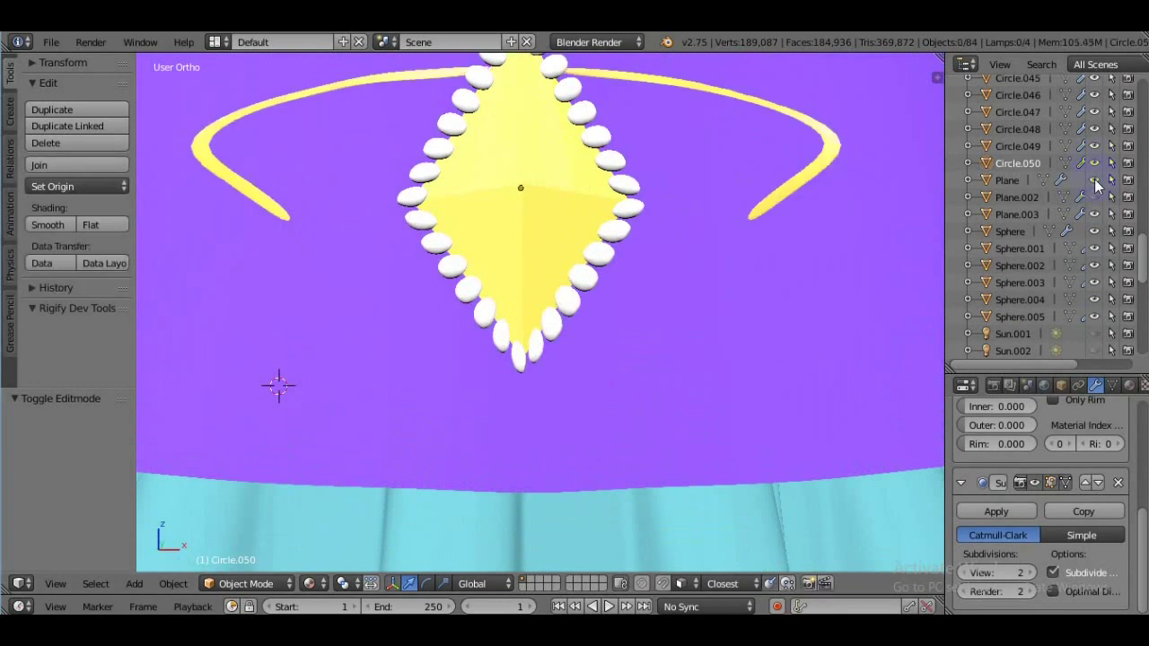
{"action": "key", "text": "Tab"}
{"action": "right_click", "coordinate": [645, 320]}
{"action": "key", "text": "Tab"}
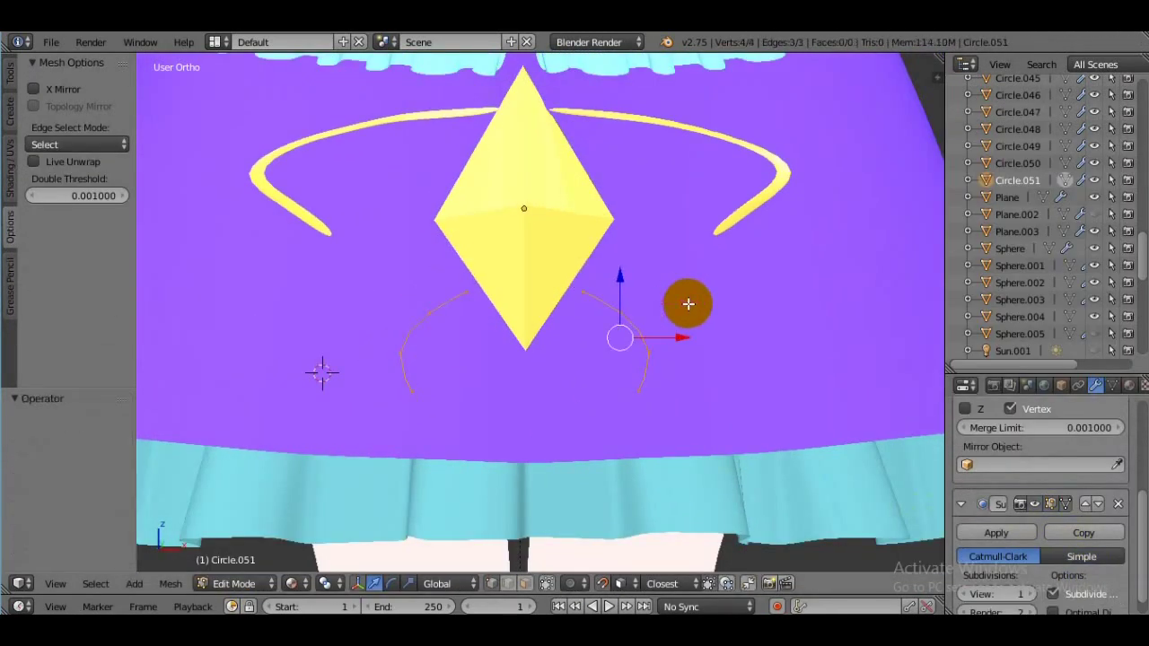
{"action": "middle_click_drag", "start_coordinate": [654, 269], "coordinate": [859, 480]}
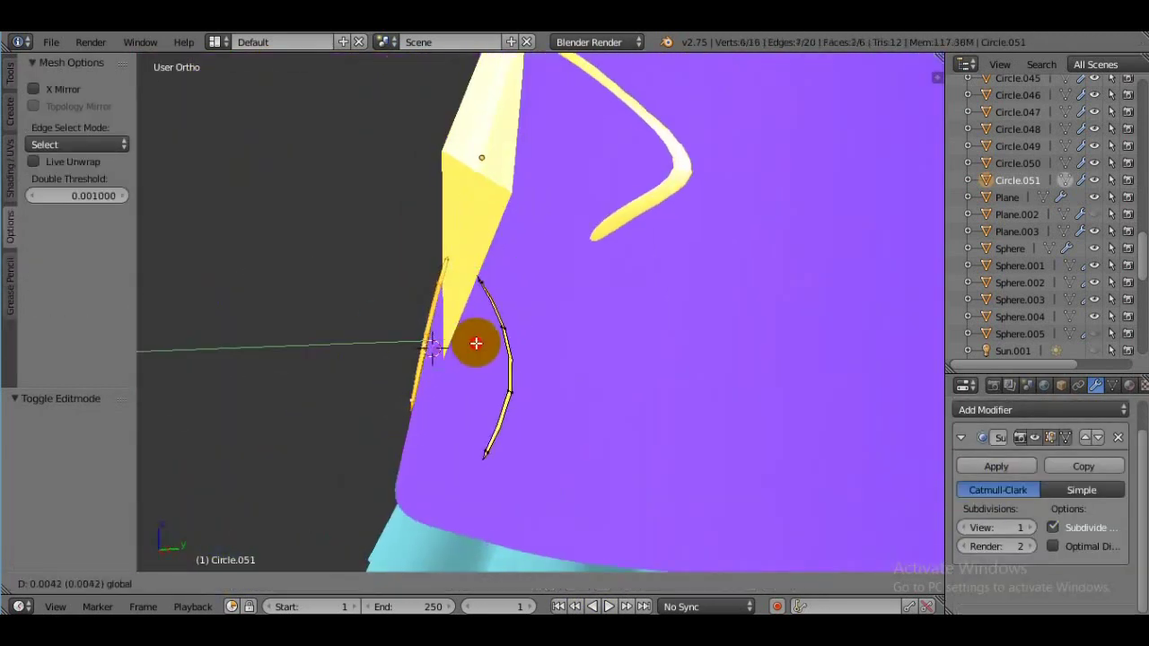
{"action": "left_click_drag", "start_coordinate": [476, 343], "coordinate": [503, 251]}
{"action": "middle_click_drag", "start_coordinate": [503, 251], "coordinate": [245, 574]}
{"action": "left_click", "coordinate": [245, 583]}
{"action": "left_click", "coordinate": [248, 560]}
Duplicate the trim piece and place the copy along Z on the diamond's outline.
{"action": "scroll", "coordinate": [754, 437], "scroll_direction": "down", "scroll_amount": 3}
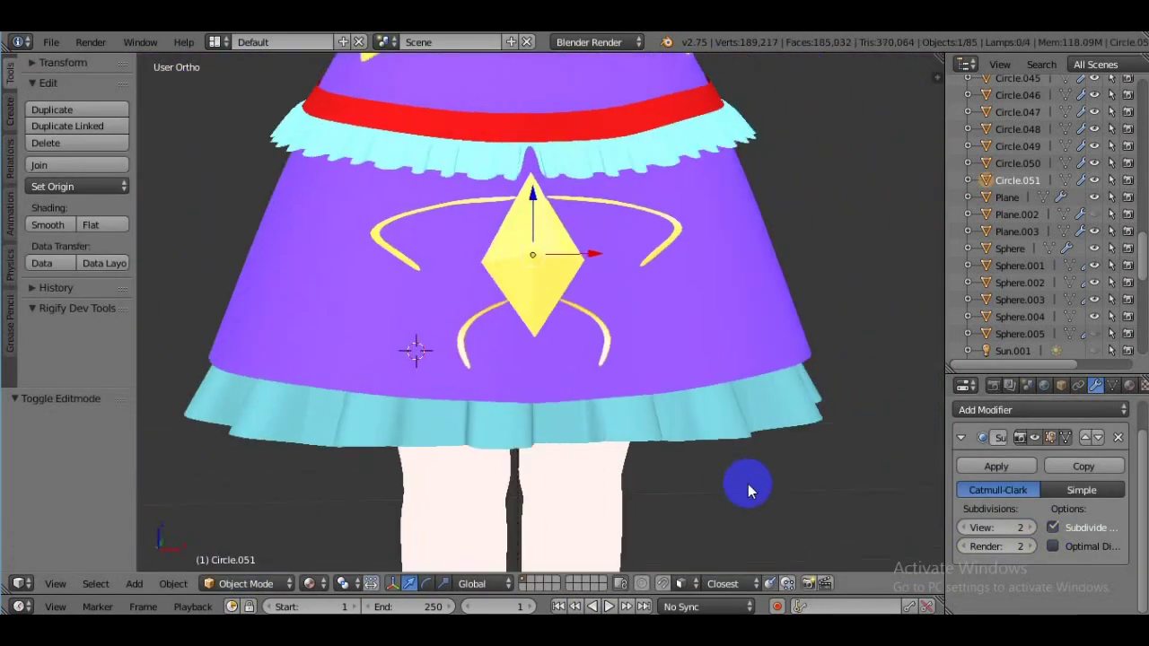
{"action": "scroll", "coordinate": [748, 484], "scroll_direction": "down", "scroll_amount": 3}
{"action": "scroll", "coordinate": [846, 351], "scroll_direction": "up", "scroll_amount": 4}
{"action": "scroll", "coordinate": [664, 412], "scroll_direction": "up", "scroll_amount": 2}
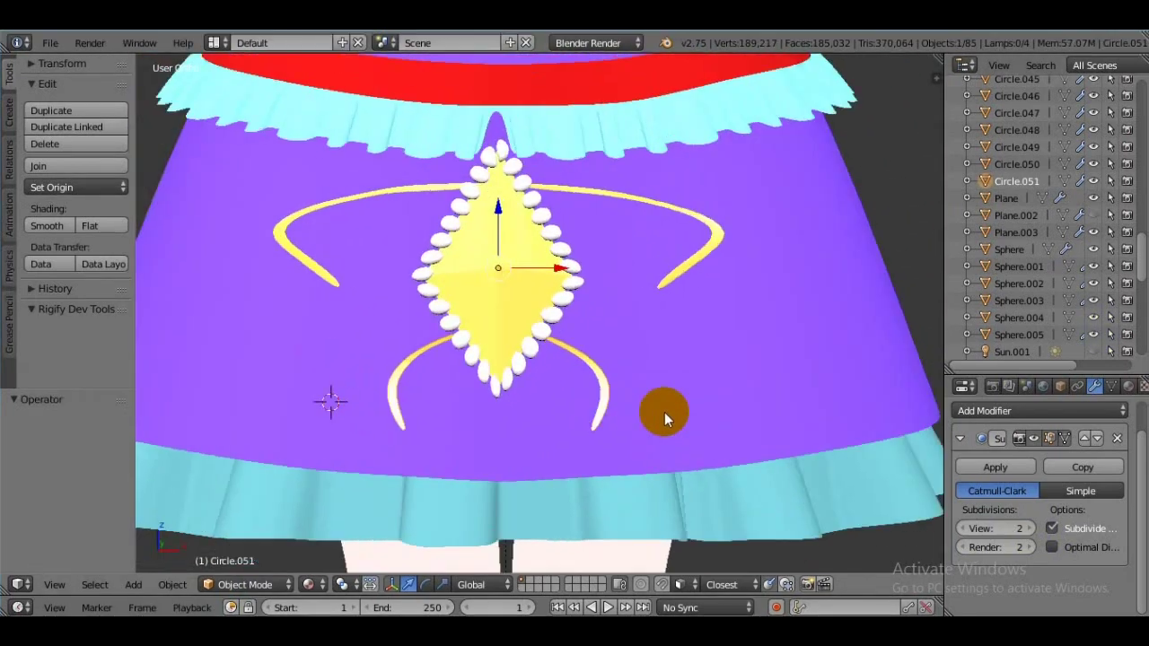
{"action": "scroll", "coordinate": [664, 411], "scroll_direction": "down", "scroll_amount": 2}
{"action": "key", "text": "shift+d"}
{"action": "key", "text": "z"}
{"action": "left_click", "coordinate": [700, 391]}
Duplicate the pink bead and slide the copies along Y onto the yellow curve.
{"action": "key", "text": "g"}
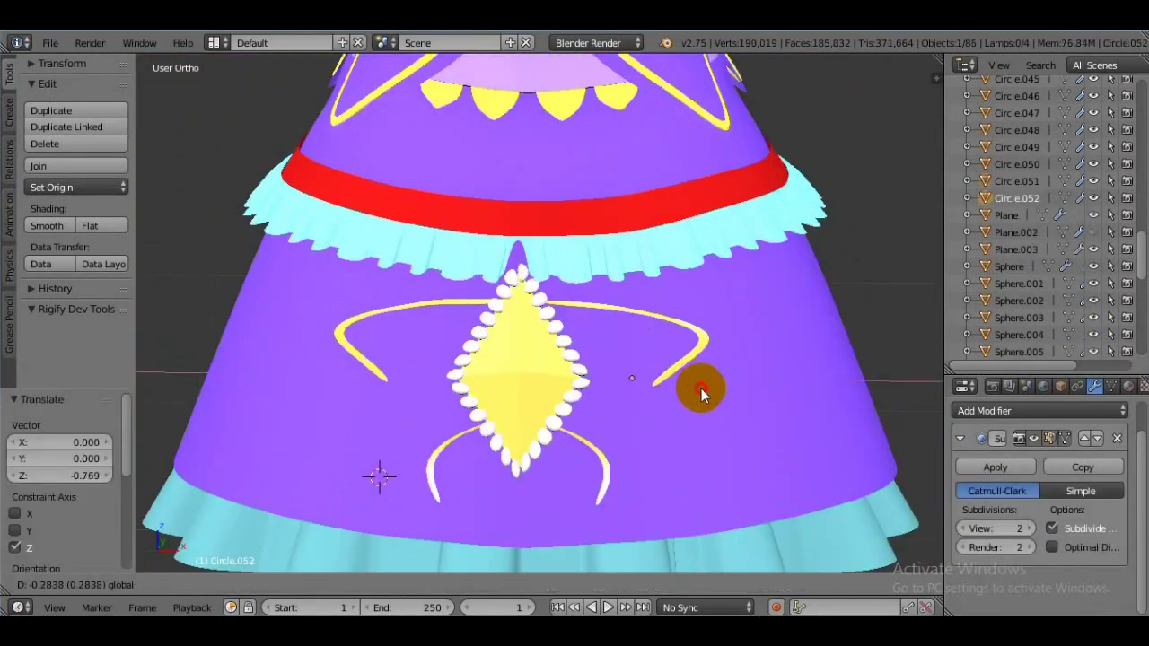
{"action": "left_click", "coordinate": [763, 368]}
{"action": "scroll", "coordinate": [772, 359], "scroll_direction": "up", "scroll_amount": 2}
{"action": "key", "text": "shift+d"}
{"action": "key", "text": "y"}
{"action": "left_click", "coordinate": [563, 281]}
{"action": "mouse_move", "coordinate": [435, 377]}
{"action": "middle_mouse_down"}
{"action": "mouse_move", "coordinate": [557, 431]}
{"action": "mouse_move", "coordinate": [598, 335]}
{"action": "middle_mouse_up"}
{"action": "key", "text": "g"}
{"action": "key", "text": "y"}
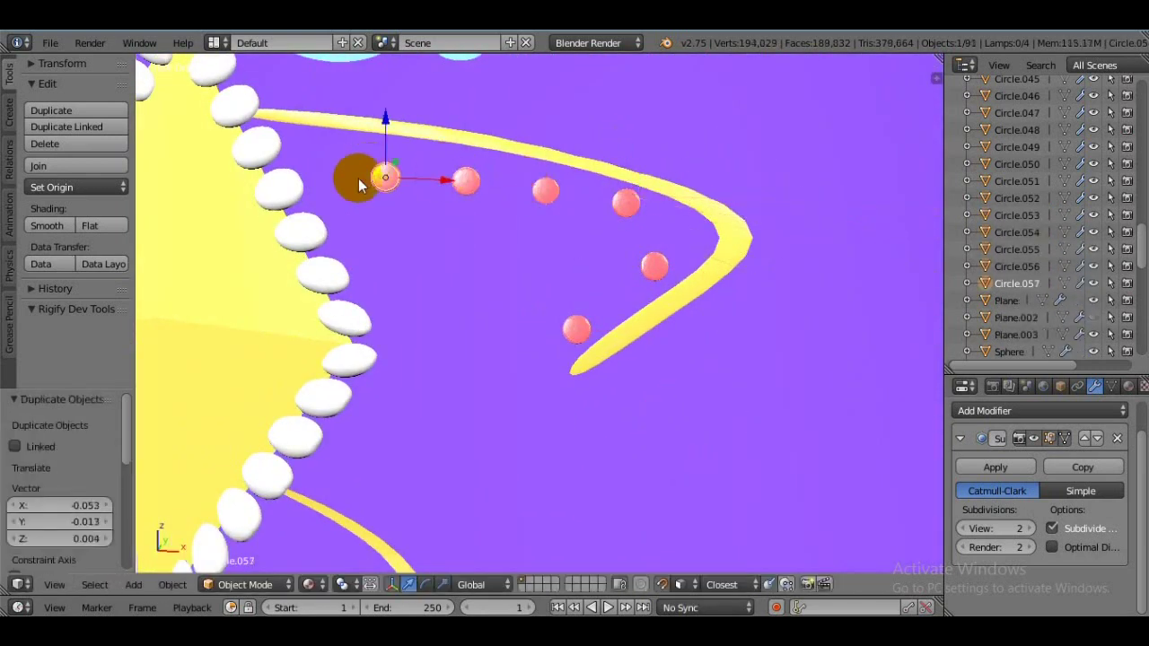
In orthographic view, move another bead along Y to sit on the curve.
{"action": "scroll", "coordinate": [721, 461], "scroll_direction": "down", "scroll_amount": 5}
{"action": "scroll", "coordinate": [664, 359], "scroll_direction": "up", "scroll_amount": 5}
{"action": "scroll", "coordinate": [1025, 227], "scroll_direction": "down", "scroll_amount": 2}
{"action": "key", "text": "5"}
{"action": "middle_click_drag", "start_coordinate": [680, 325], "coordinate": [661, 299]}
{"action": "right_click", "coordinate": [588, 287]}
{"action": "key", "text": "g"}
{"action": "key", "text": "y"}
{"action": "left_click", "coordinate": [617, 196]}
{"action": "mouse_move", "coordinate": [618, 197]}
{"action": "middle_mouse_down"}
{"action": "mouse_move", "coordinate": [681, 200]}
{"action": "mouse_move", "coordinate": [625, 437]}
{"action": "middle_mouse_up"}
{"action": "scroll", "coordinate": [1032, 224], "scroll_direction": "down", "scroll_amount": 5}
{"action": "scroll", "coordinate": [542, 422], "scroll_direction": "down", "scroll_amount": 2}
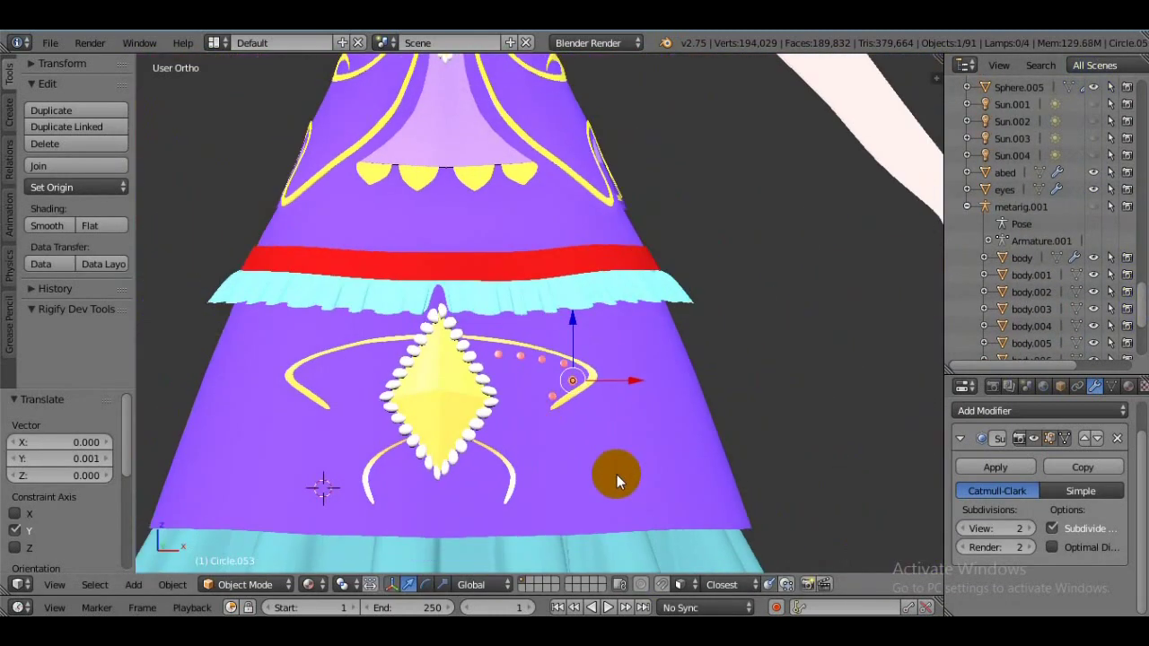
{"action": "scroll", "coordinate": [641, 410], "scroll_direction": "down", "scroll_amount": 3}
{"action": "scroll", "coordinate": [496, 217], "scroll_direction": "up", "scroll_amount": 4}
Duplicate more beads and shift the copies along Y further along the arc.
{"action": "right_click", "coordinate": [496, 217]}
{"action": "right_click", "coordinate": [712, 308]}
{"action": "key", "text": "shift+d"}
{"action": "key", "text": "Escape"}
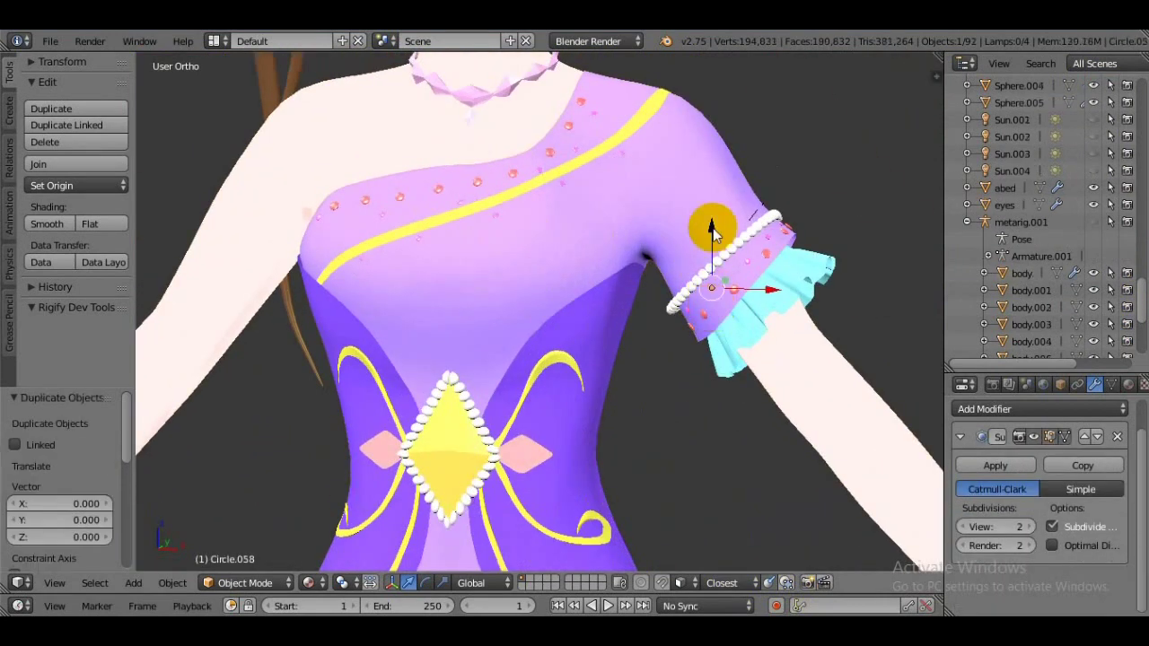
{"action": "key", "text": "g"}
{"action": "key", "text": "y"}
{"action": "left_click", "coordinate": [712, 308]}
{"action": "scroll", "coordinate": [744, 457], "scroll_direction": "up", "scroll_amount": 2}
{"action": "middle_click_drag", "start_coordinate": [909, 333], "coordinate": [647, 421]}
{"action": "scroll", "coordinate": [647, 421], "scroll_direction": "up", "scroll_amount": 2}
{"action": "mouse_move", "coordinate": [578, 394]}
{"action": "middle_mouse_down"}
{"action": "mouse_move", "coordinate": [872, 417]}
{"action": "mouse_move", "coordinate": [594, 541]}
{"action": "mouse_move", "coordinate": [703, 359]}
{"action": "mouse_move", "coordinate": [786, 332]}
{"action": "middle_mouse_up"}
{"action": "key", "text": "g"}
{"action": "key", "text": "y"}
{"action": "left_click", "coordinate": [594, 541]}
Add smaller bead copies and move them along Z to alternate bead sizes.
{"action": "key", "text": "shift+d"}
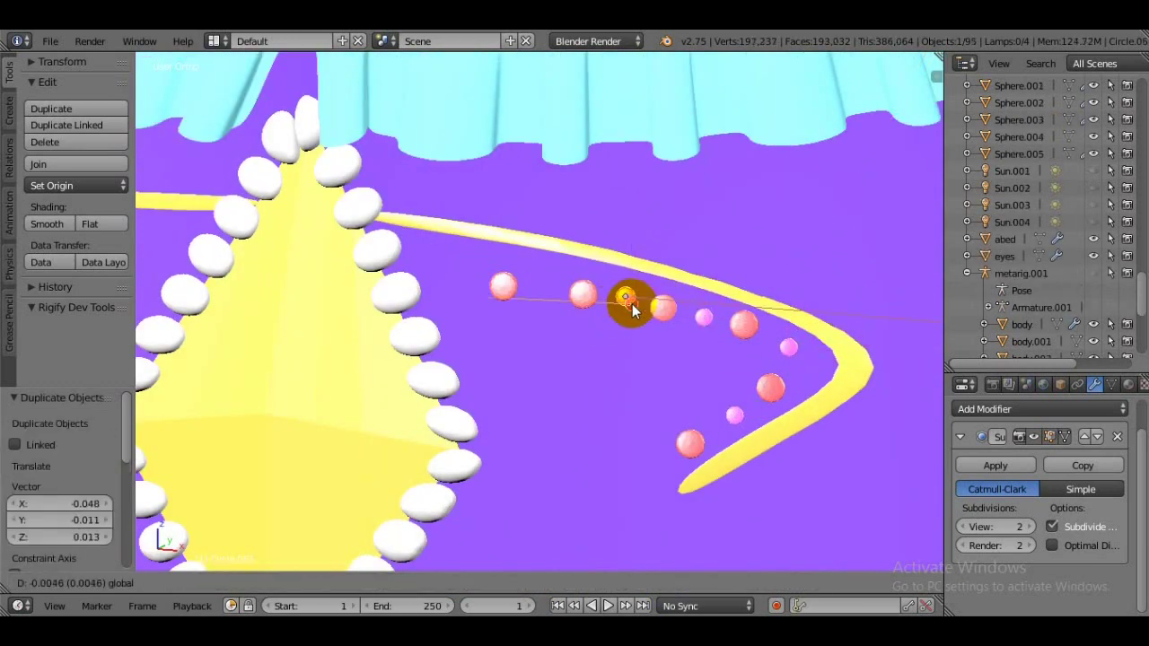
{"action": "middle_click_drag", "start_coordinate": [569, 296], "coordinate": [489, 304]}
{"action": "key", "text": "shift+d"}
{"action": "middle_click_drag", "start_coordinate": [494, 360], "coordinate": [437, 585]}
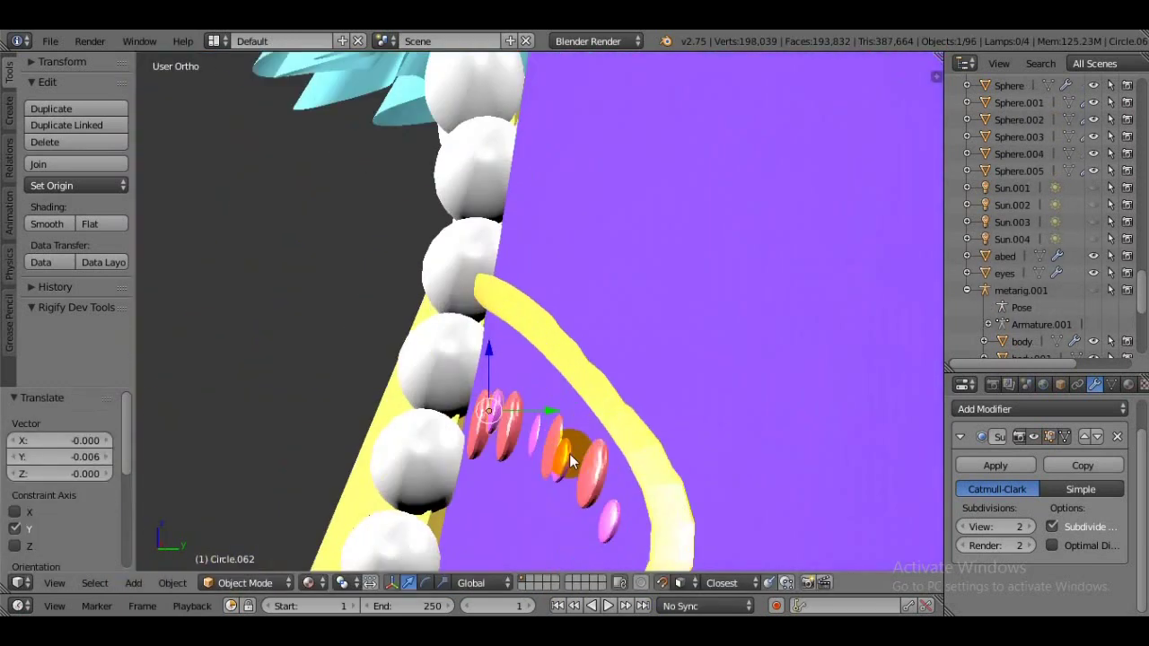
{"action": "key", "text": "z"}
{"action": "left_click", "coordinate": [508, 437]}
{"action": "middle_click_drag", "start_coordinate": [507, 437], "coordinate": [554, 489]}
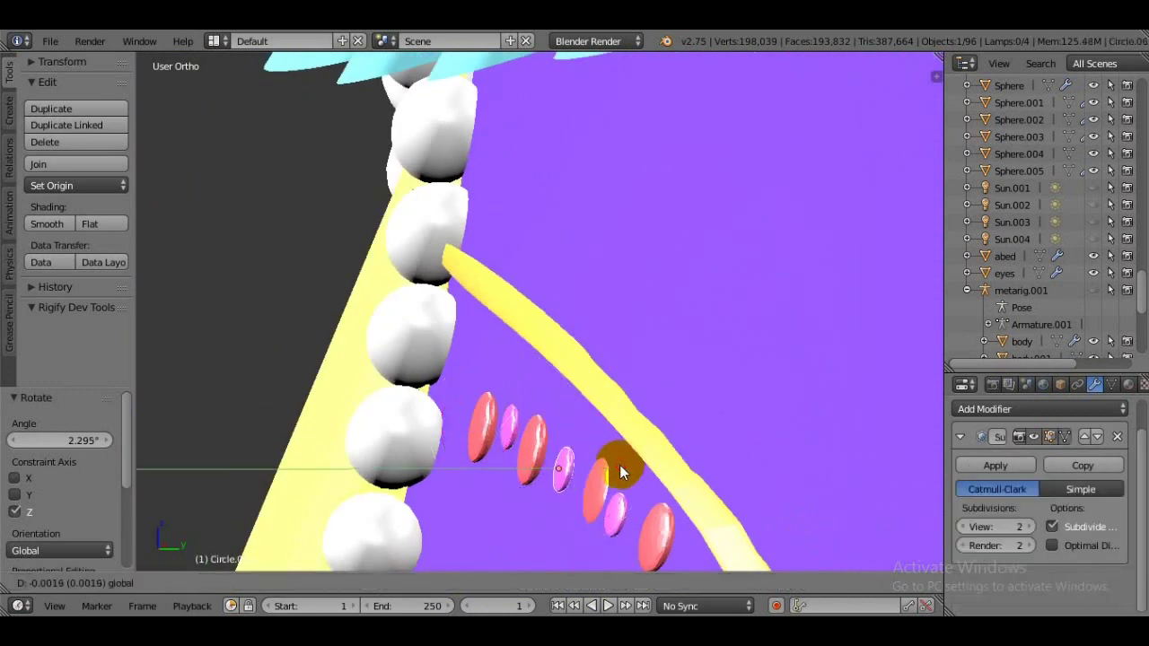
{"action": "left_click", "coordinate": [619, 471]}
{"action": "middle_click_drag", "start_coordinate": [619, 471], "coordinate": [679, 457]}
{"action": "scroll", "coordinate": [679, 392], "scroll_direction": "up", "scroll_amount": 2}
{"action": "scroll", "coordinate": [726, 464], "scroll_direction": "down", "scroll_amount": 2}
{"action": "scroll", "coordinate": [795, 441], "scroll_direction": "down", "scroll_amount": 3}
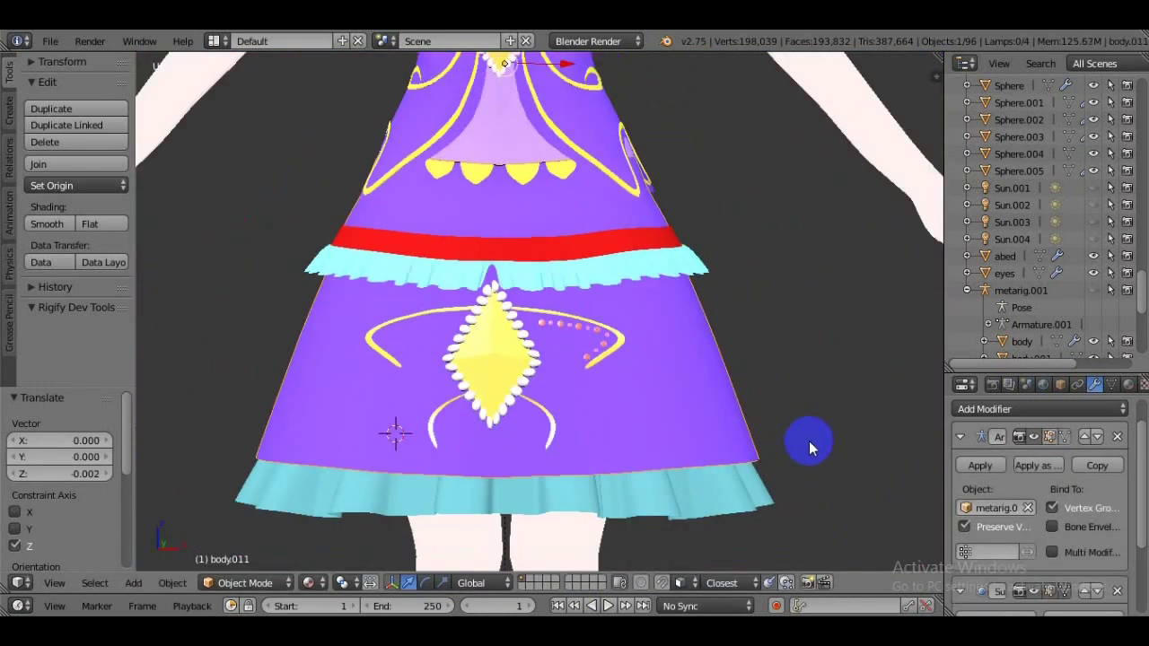
{"action": "scroll", "coordinate": [789, 447], "scroll_direction": "up", "scroll_amount": 3}
{"action": "scroll", "coordinate": [788, 448], "scroll_direction": "up", "scroll_amount": 3}
Move another bead vertically along Z into place on the yellow curve.
{"action": "right_click", "coordinate": [646, 313]}
{"action": "key", "text": "g"}
{"action": "key", "text": "z"}
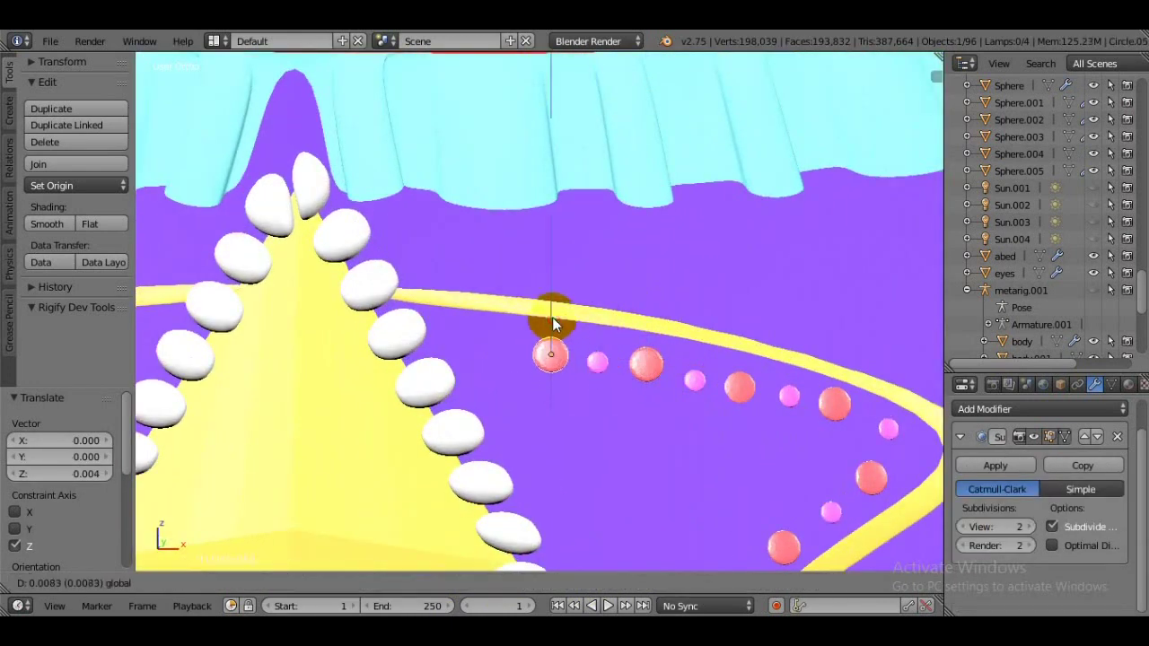
{"action": "mouse_move", "coordinate": [736, 386]}
{"action": "middle_mouse_down"}
{"action": "mouse_move", "coordinate": [638, 472]}
{"action": "mouse_move", "coordinate": [560, 387]}
{"action": "middle_mouse_up"}
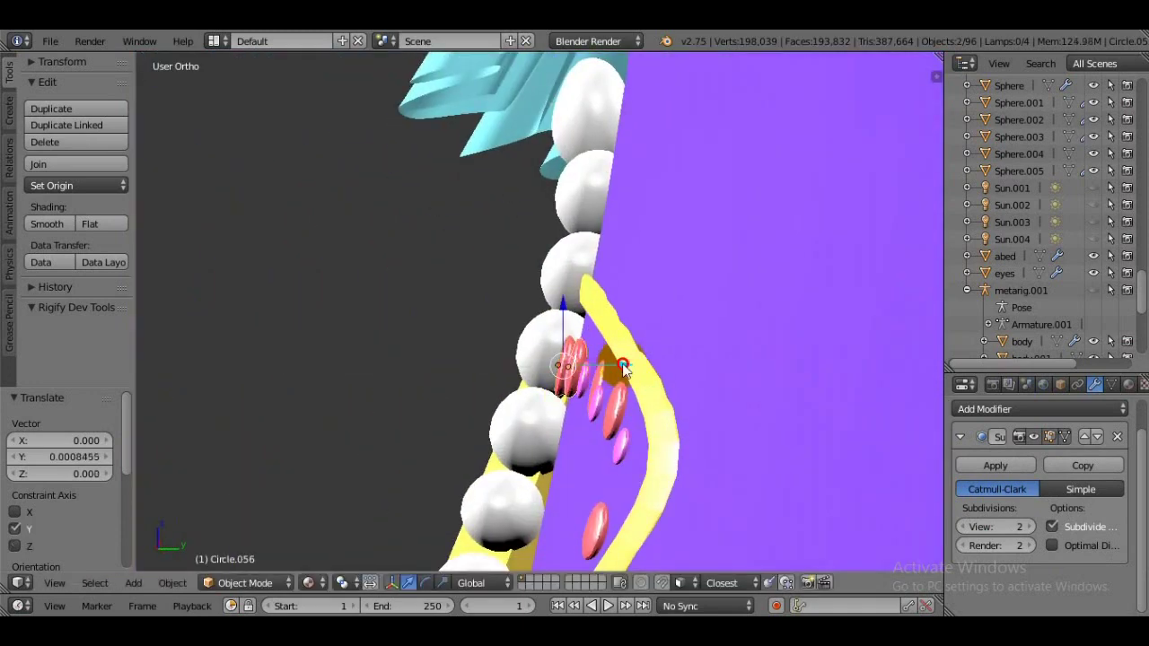
{"action": "left_click", "coordinate": [650, 395]}
{"action": "middle_click_drag", "start_coordinate": [650, 395], "coordinate": [759, 493]}
Select the bead object body.014 and enter Edit Mode on it.
{"action": "right_click", "coordinate": [749, 505]}
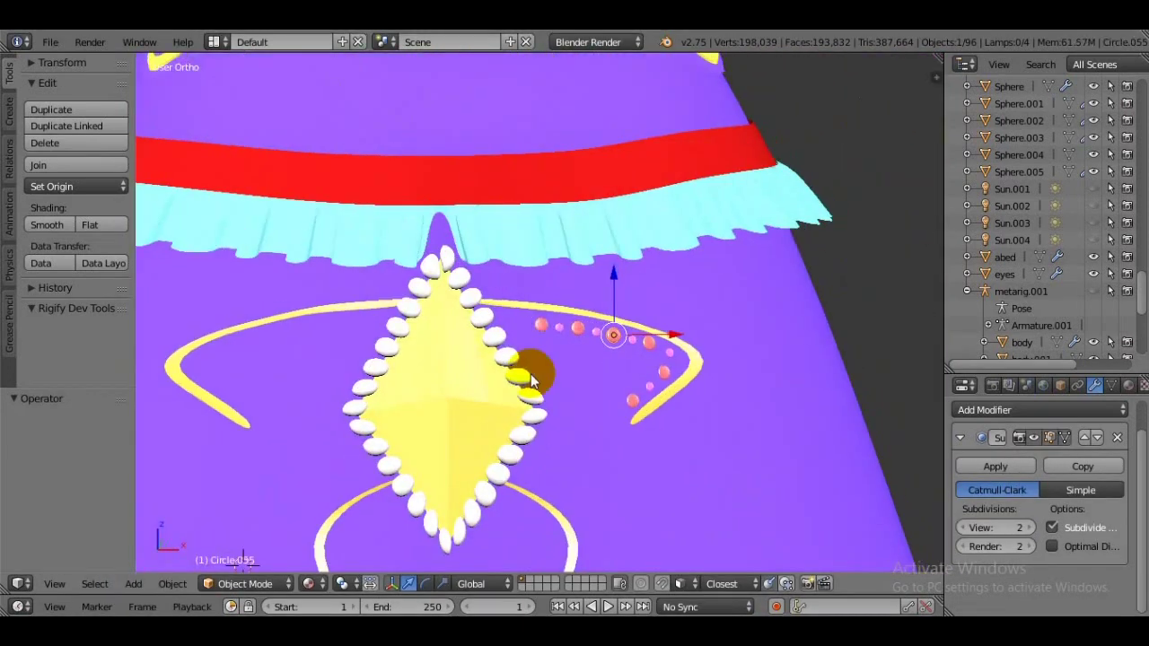
{"action": "middle_click_drag", "start_coordinate": [533, 377], "coordinate": [734, 314]}
{"action": "key", "text": "Tab"}
{"action": "left_click", "coordinate": [233, 583]}
{"action": "left_click", "coordinate": [242, 561]}
{"action": "right_click", "coordinate": [487, 410]}
{"action": "key", "text": "Tab"}
{"action": "mouse_move", "coordinate": [454, 545]}
{"action": "middle_mouse_down"}
{"action": "mouse_move", "coordinate": [551, 570]}
{"action": "mouse_move", "coordinate": [484, 503]}
{"action": "mouse_move", "coordinate": [416, 500]}
{"action": "mouse_move", "coordinate": [526, 257]}
{"action": "mouse_move", "coordinate": [333, 203]}
{"action": "mouse_move", "coordinate": [496, 277]}
{"action": "mouse_move", "coordinate": [533, 313]}
{"action": "mouse_move", "coordinate": [484, 379]}
{"action": "middle_mouse_up"}
Nudge selected bead vertices of body.014 along Y to line up with the arcs.
{"action": "key", "text": "g"}
{"action": "key", "text": "y"}
{"action": "left_click", "coordinate": [526, 257]}
{"action": "right_click", "coordinate": [495, 276]}
{"action": "key", "text": "g"}
{"action": "key", "text": "y"}
{"action": "left_click", "coordinate": [492, 278]}
{"action": "key", "text": "c"}
{"action": "left_click", "coordinate": [493, 272]}
{"action": "mouse_move", "coordinate": [493, 273]}
{"action": "middle_mouse_down"}
{"action": "mouse_move", "coordinate": [769, 494]}
{"action": "mouse_move", "coordinate": [552, 567]}
{"action": "middle_mouse_up"}
{"action": "left_click", "coordinate": [868, 349]}
{"action": "mouse_move", "coordinate": [868, 349]}
{"action": "middle_mouse_down"}
{"action": "mouse_move", "coordinate": [808, 323]}
{"action": "mouse_move", "coordinate": [448, 449]}
{"action": "middle_mouse_up"}
Switch body.014 back to Object Mode.
{"action": "left_click", "coordinate": [235, 583]}
{"action": "left_click", "coordinate": [266, 566]}
{"action": "scroll", "coordinate": [556, 371], "scroll_direction": "down", "scroll_amount": 5}
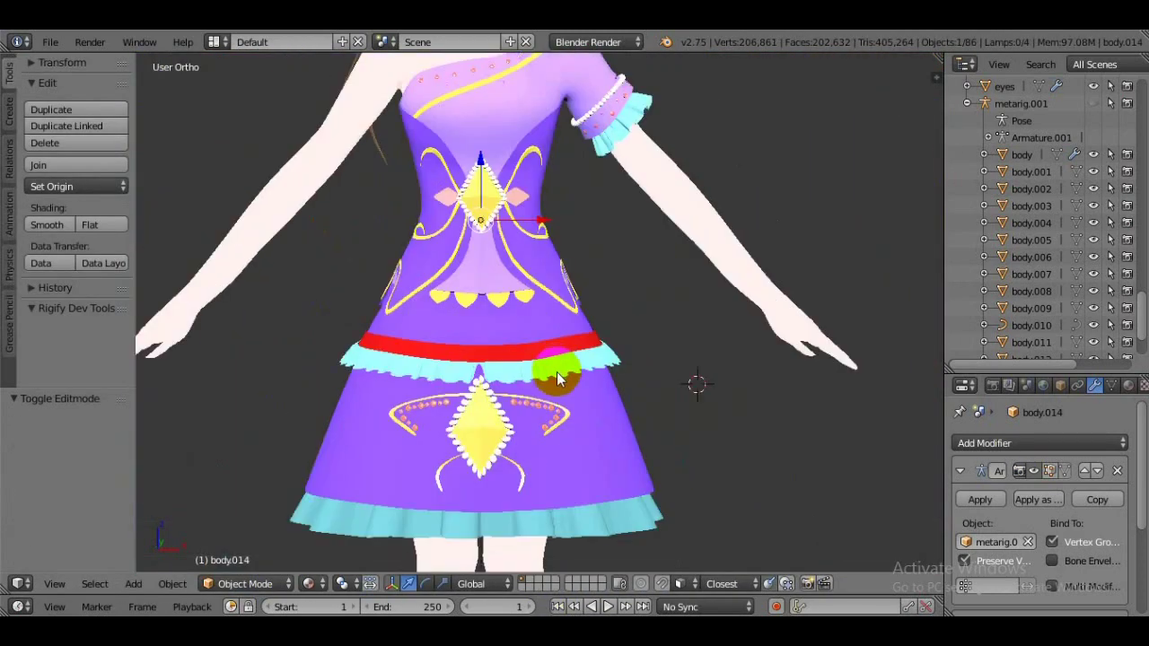
{"action": "scroll", "coordinate": [557, 371], "scroll_direction": "down", "scroll_amount": 2}
{"action": "scroll", "coordinate": [656, 451], "scroll_direction": "up", "scroll_amount": 3}
{"action": "key", "text": "space"}
Add a UV Sphere and scale it down.
{"action": "left_click", "coordinate": [875, 199]}
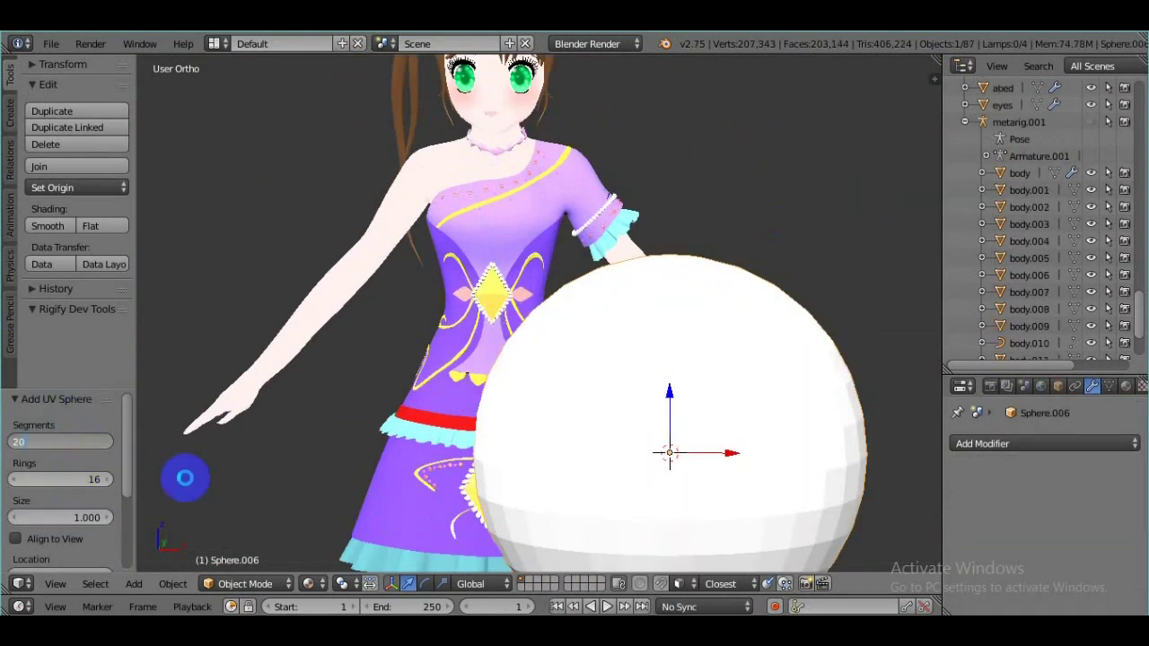
{"action": "key", "text": "s"}
{"action": "left_click", "coordinate": [671, 456]}
{"action": "scroll", "coordinate": [601, 401], "scroll_direction": "up", "scroll_amount": 3}
{"action": "scroll", "coordinate": [628, 385], "scroll_direction": "up", "scroll_amount": 2}
Add a 6-vertex Circle, shrink it and move it down below the sphere.
{"action": "key", "text": "space"}
{"action": "left_click", "coordinate": [714, 361]}
{"action": "key", "text": "Return"}
{"action": "key", "text": "s"}
{"action": "left_click", "coordinate": [629, 426]}
{"action": "key", "text": "g"}
{"action": "key", "text": "z"}
{"action": "left_click", "coordinate": [679, 420]}
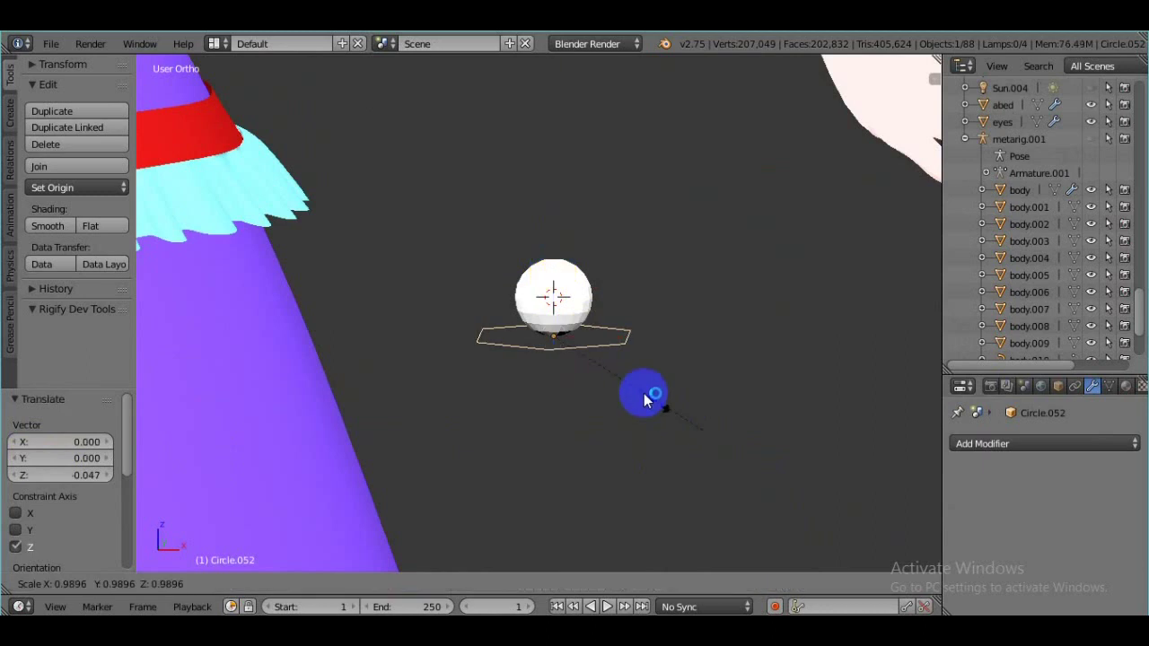
{"action": "scroll", "coordinate": [628, 377], "scroll_direction": "up", "scroll_amount": 2}
Give the circle a Subdivision Surface modifier at level 2.
{"action": "right_click", "coordinate": [687, 363]}
{"action": "key", "text": "s"}
{"action": "right_click", "coordinate": [621, 269]}
{"action": "left_click", "coordinate": [1043, 444]}
{"action": "left_click", "coordinate": [869, 421]}
{"action": "left_click", "coordinate": [686, 449]}
Extrude the circle's edge downward twice, narrowing the bottom ring into a teardrop.
{"action": "key", "text": "ctrl+2"}
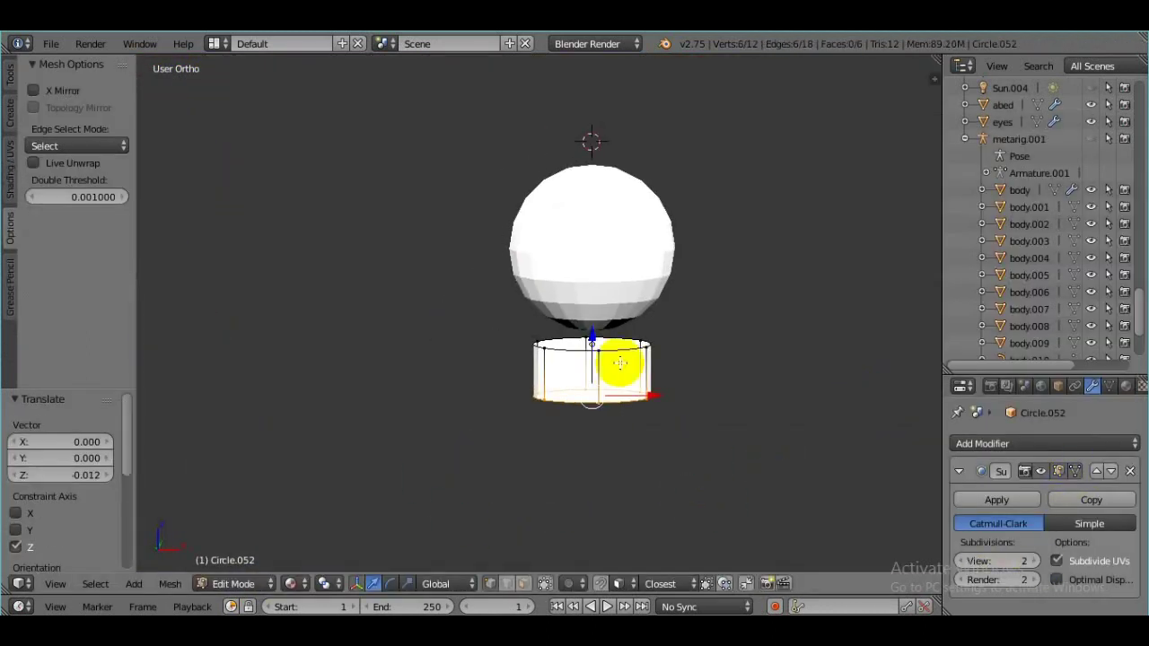
{"action": "key", "text": "e"}
{"action": "left_click", "coordinate": [775, 451]}
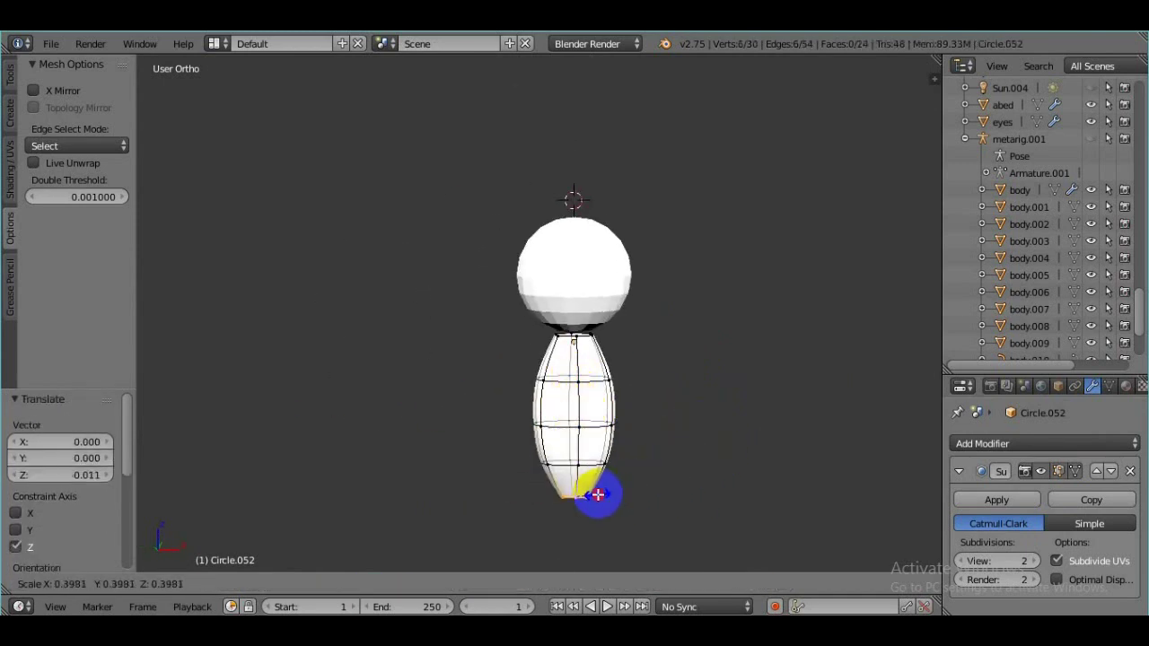
{"action": "left_click", "coordinate": [603, 499]}
{"action": "scroll", "coordinate": [583, 466], "scroll_direction": "up", "scroll_amount": 3}
{"action": "scroll", "coordinate": [610, 404], "scroll_direction": "up", "scroll_amount": 3}
{"action": "scroll", "coordinate": [646, 368], "scroll_direction": "up", "scroll_amount": 3}
{"action": "scroll", "coordinate": [626, 332], "scroll_direction": "up", "scroll_amount": 2}
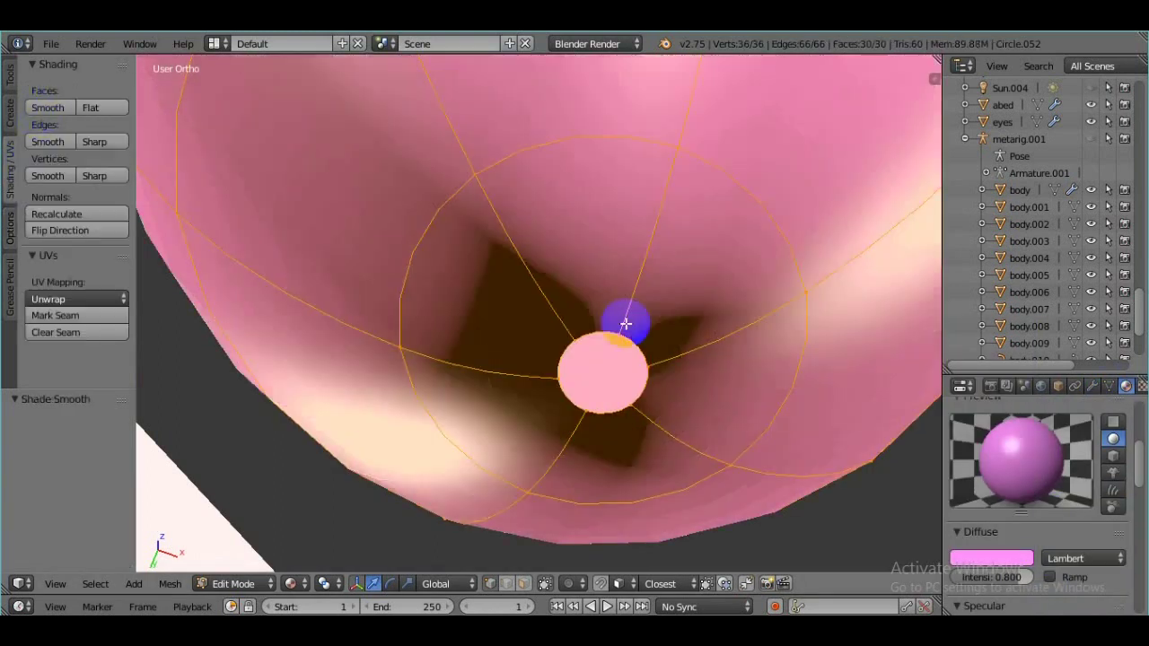
{"action": "mouse_move", "coordinate": [663, 368]}
{"action": "middle_mouse_down"}
{"action": "mouse_move", "coordinate": [631, 438]}
{"action": "mouse_move", "coordinate": [560, 405]}
{"action": "middle_mouse_up"}
{"action": "scroll", "coordinate": [598, 392], "scroll_direction": "down", "scroll_amount": 5}
Scale the whole pendant down and close its top opening.
{"action": "key", "text": "a"}
{"action": "key", "text": "a"}
{"action": "key", "text": "s"}
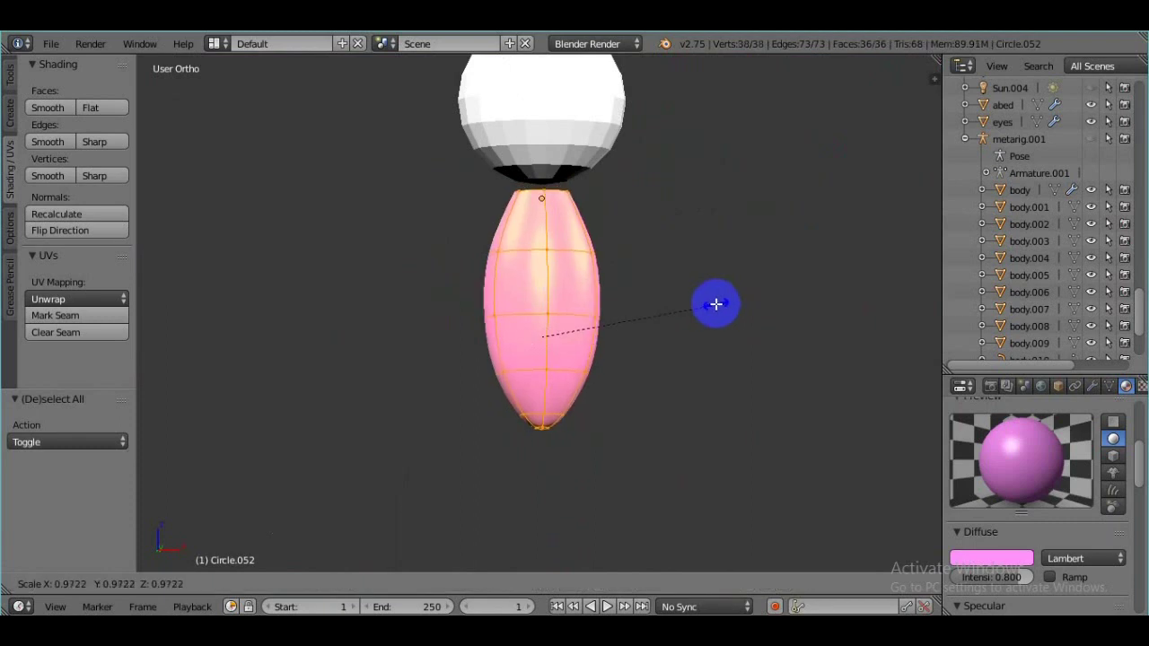
{"action": "left_click", "coordinate": [652, 348]}
{"action": "scroll", "coordinate": [652, 348], "scroll_direction": "up", "scroll_amount": 5}
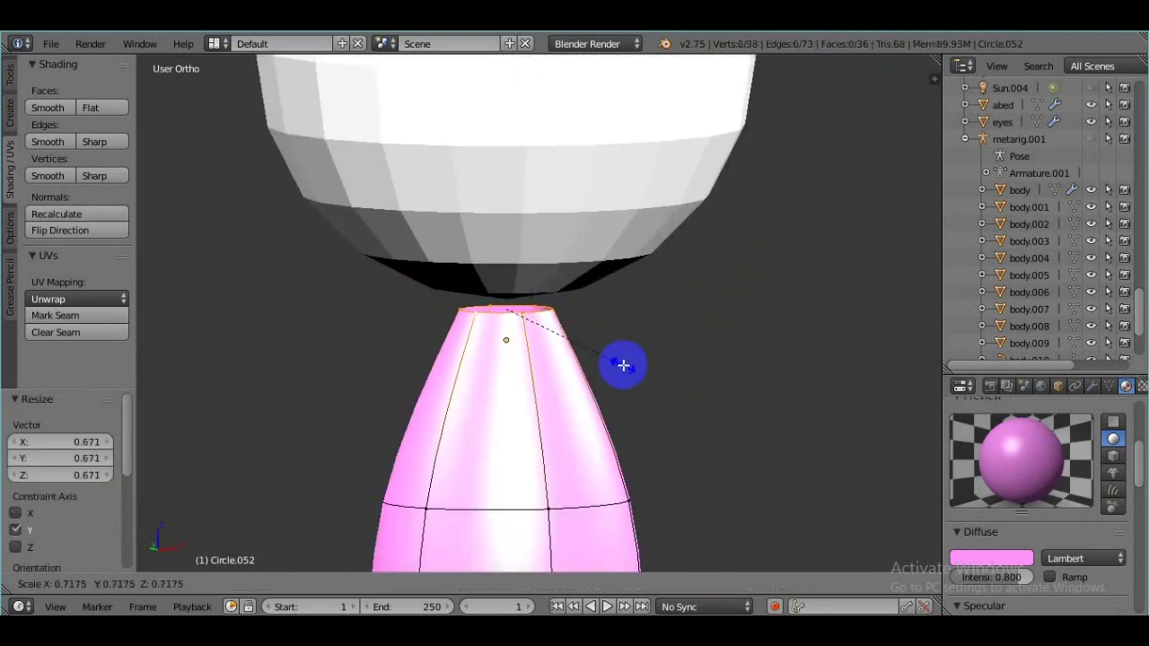
{"action": "key", "text": "Tab"}
{"action": "right_click", "coordinate": [541, 469]}
{"action": "key", "text": "Tab"}
{"action": "middle_click_drag", "start_coordinate": [541, 469], "coordinate": [539, 330]}
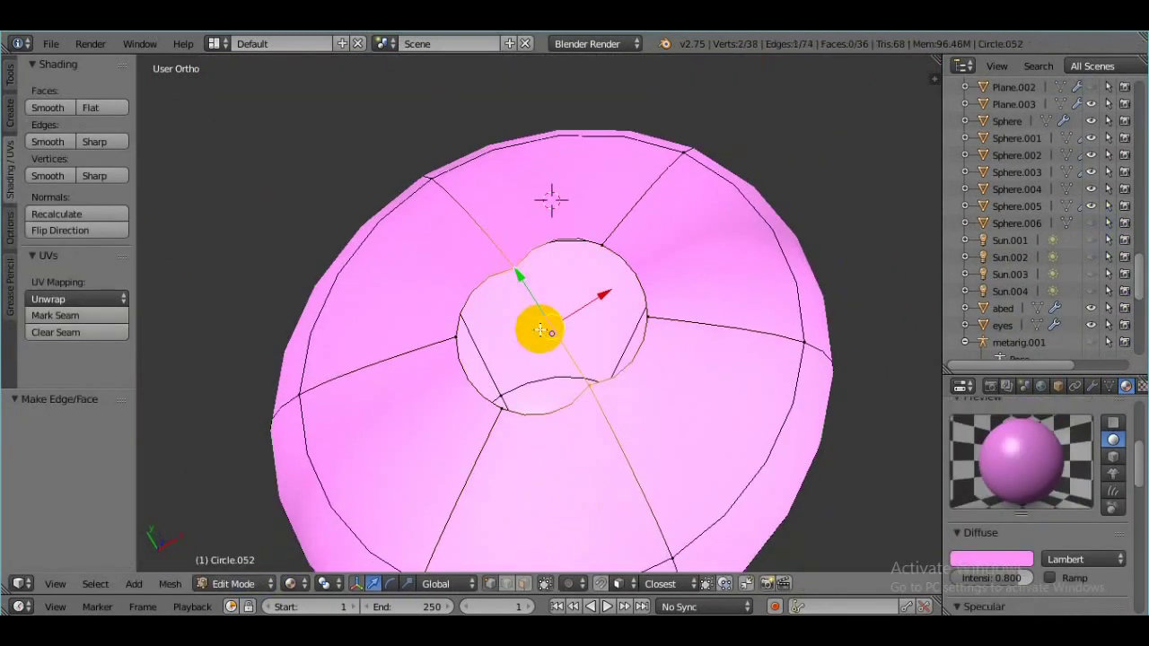
{"action": "left_click_drag", "start_coordinate": [570, 326], "coordinate": [652, 342]}
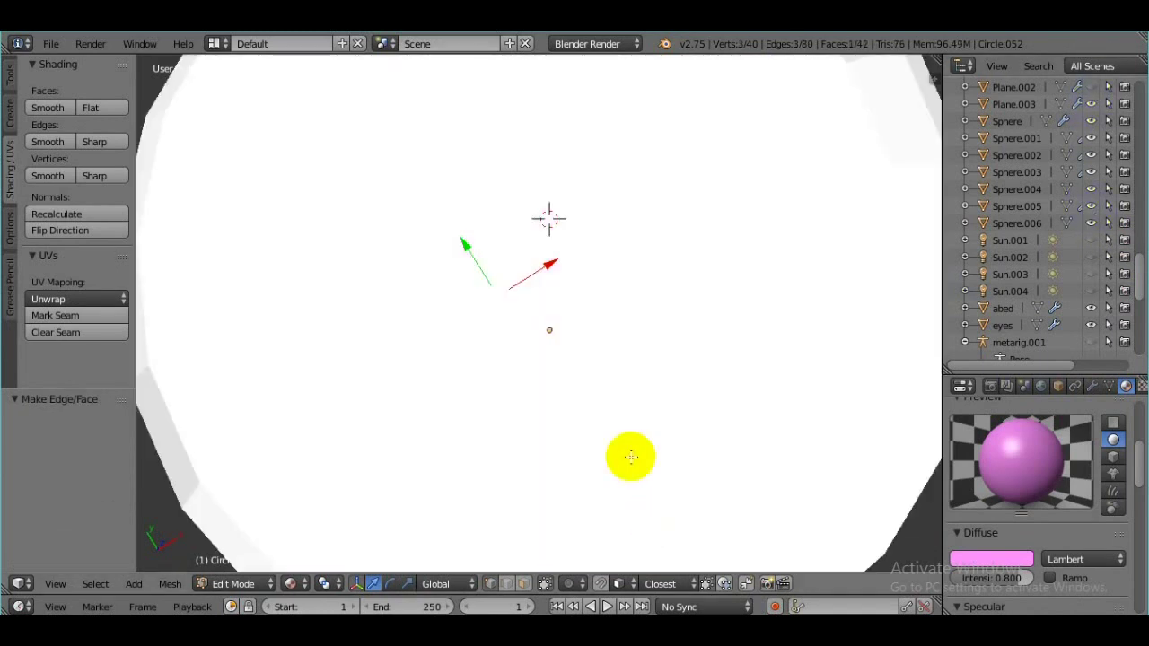
{"action": "scroll", "coordinate": [512, 258], "scroll_direction": "down", "scroll_amount": 5}
{"action": "key", "text": "Tab"}
Change the pendant's material colour to a lighter pink.
{"action": "left_click", "coordinate": [245, 584]}
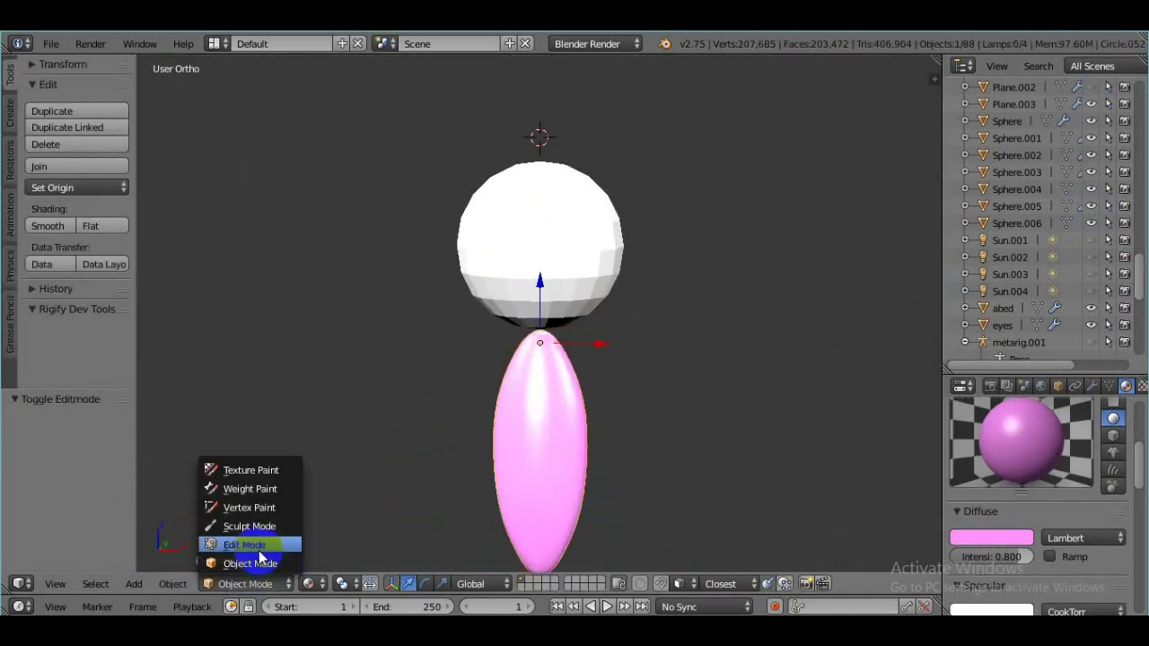
{"action": "key", "text": "Tab"}
{"action": "scroll", "coordinate": [567, 525], "scroll_direction": "up", "scroll_amount": 2}
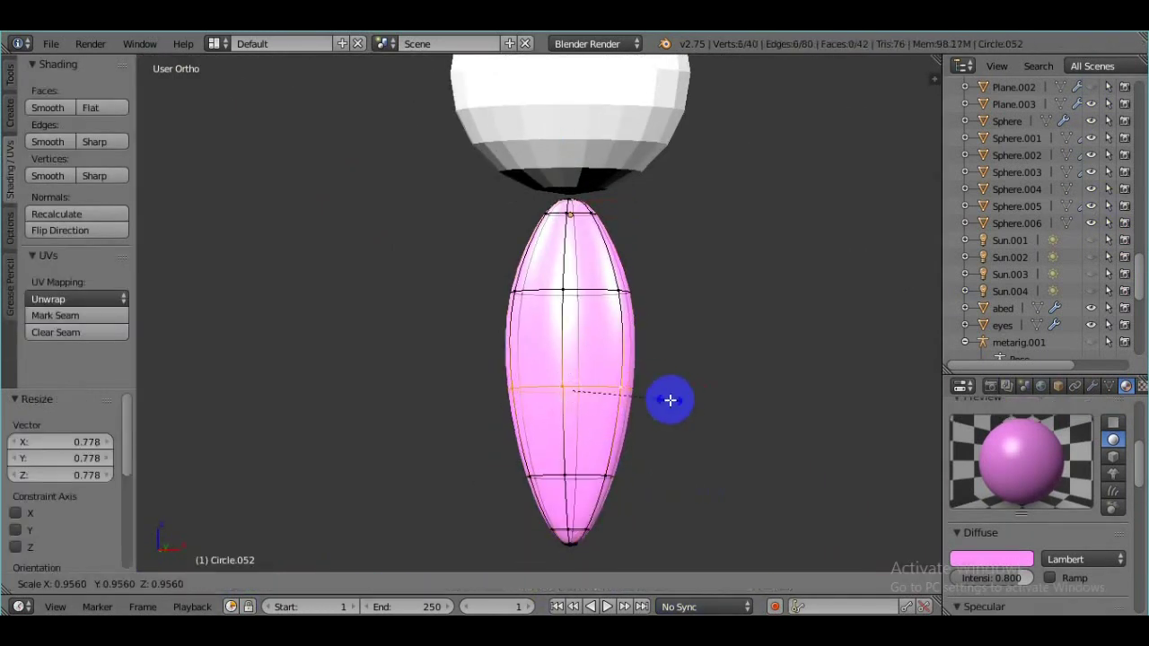
{"action": "left_click", "coordinate": [245, 583]}
{"action": "left_click", "coordinate": [277, 559]}
{"action": "left_click", "coordinate": [992, 558]}
{"action": "left_click", "coordinate": [967, 385]}
Give the sphere Subdivision Surface and pink Material.018, then shrink and place it atop the pendant.
{"action": "right_click", "coordinate": [560, 494]}
{"action": "left_click", "coordinate": [764, 390]}
{"action": "left_click", "coordinate": [961, 498]}
{"action": "left_click", "coordinate": [859, 476]}
{"action": "key", "text": "s"}
{"action": "left_click", "coordinate": [709, 351]}
{"action": "key", "text": "g"}
{"action": "left_click", "coordinate": [575, 117]}
{"action": "key", "text": "s"}
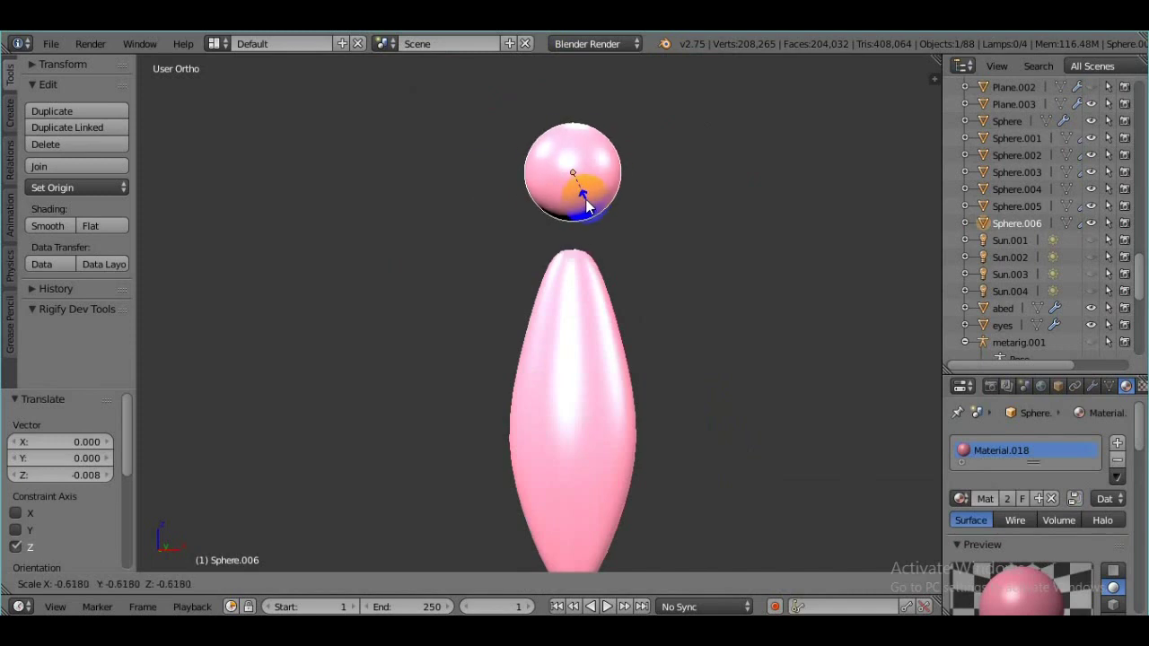
{"action": "scroll", "coordinate": [642, 422], "scroll_direction": "down", "scroll_amount": 3}
{"action": "key", "text": "KP_Divide"}
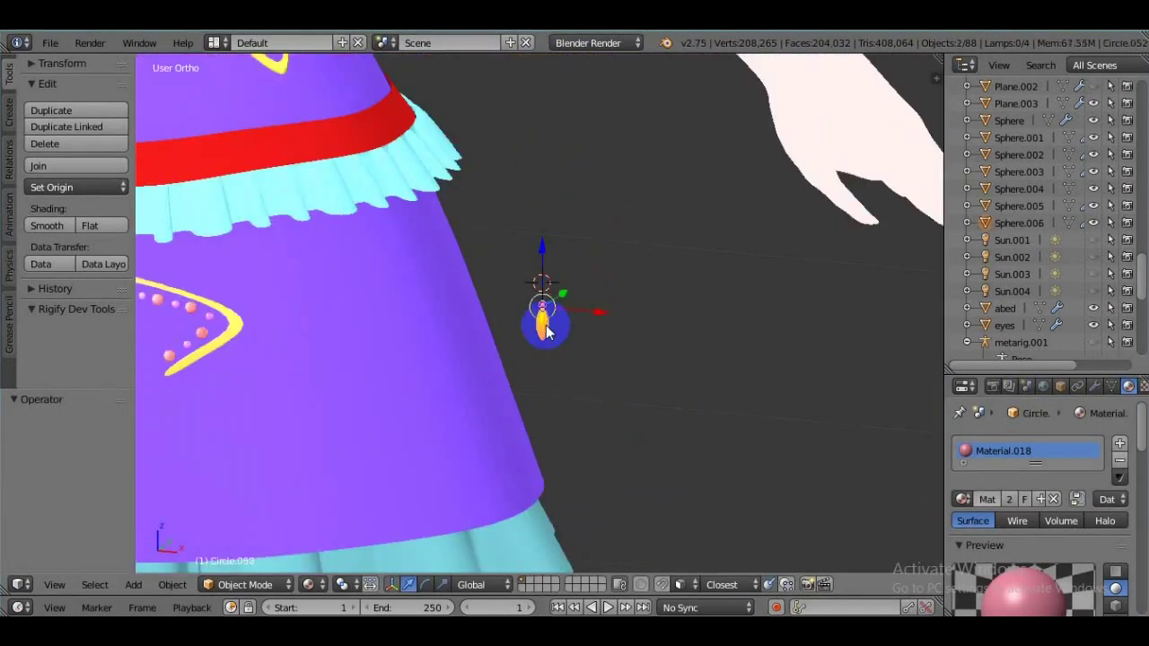
Position the pendant and its bead under the bodice trim.
{"action": "right_click", "coordinate": [713, 428], "text": "shift"}
{"action": "middle_click_drag", "start_coordinate": [431, 124], "coordinate": [748, 369]}
{"action": "left_click", "coordinate": [410, 584]}
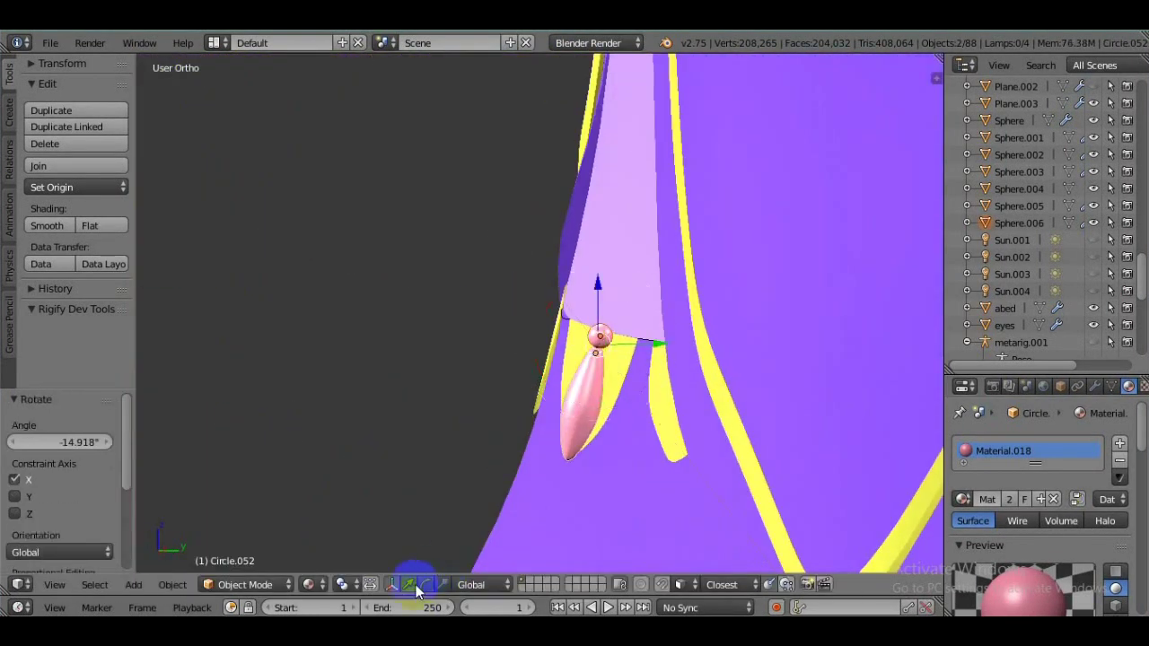
{"action": "left_click_drag", "start_coordinate": [628, 261], "coordinate": [563, 513]}
{"action": "mouse_move", "coordinate": [563, 519]}
{"action": "middle_mouse_down"}
{"action": "mouse_move", "coordinate": [448, 236]}
{"action": "mouse_move", "coordinate": [500, 251]}
{"action": "middle_mouse_up"}
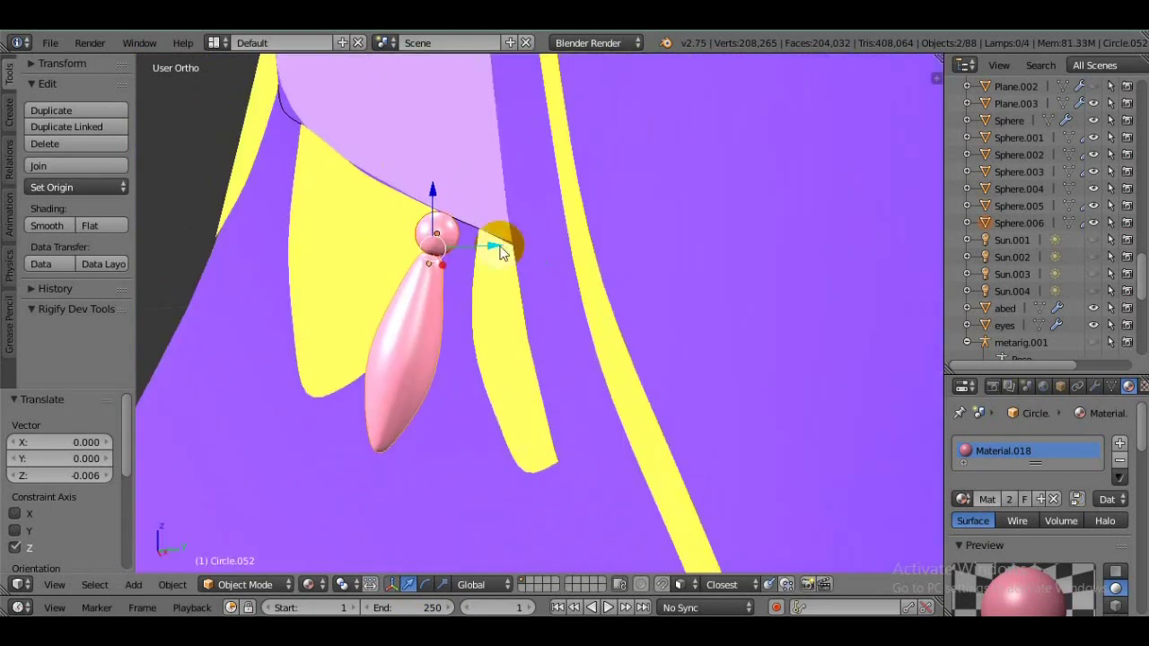
{"action": "left_click", "coordinate": [448, 202]}
{"action": "scroll", "coordinate": [671, 489], "scroll_direction": "down", "scroll_amount": 3}
Duplicate the pendant and slide the copy sideways along X and Y.
{"action": "key", "text": "shift+d"}
{"action": "key", "text": "x"}
{"action": "left_click", "coordinate": [473, 453]}
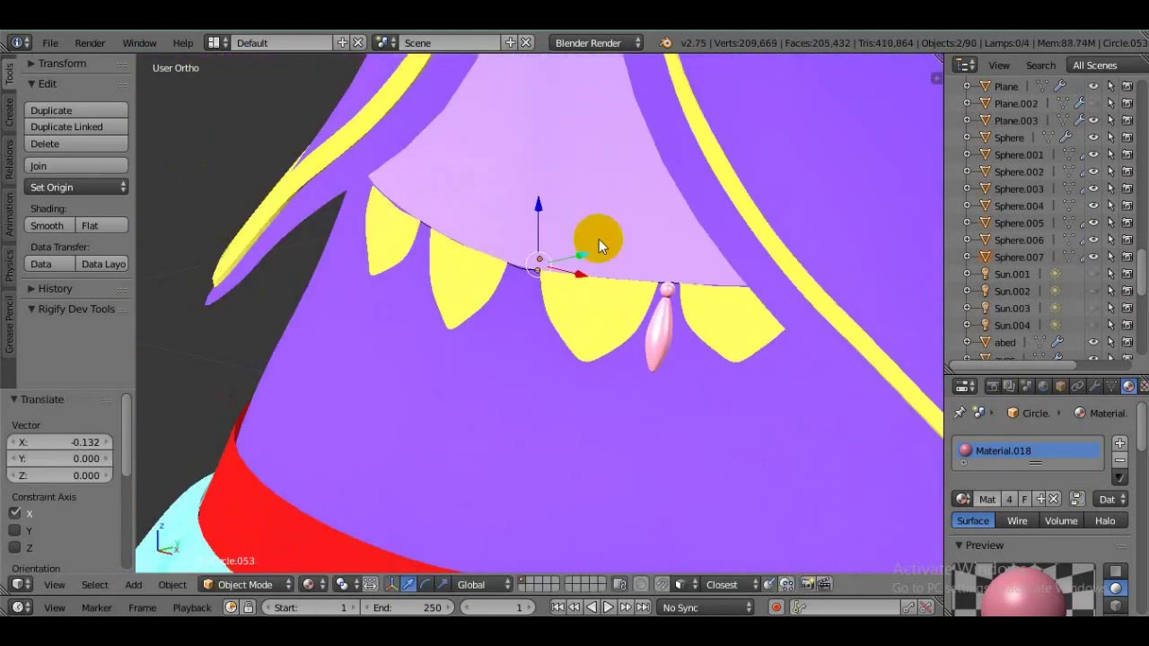
{"action": "middle_click_drag", "start_coordinate": [572, 260], "coordinate": [609, 273]}
{"action": "key", "text": "g"}
{"action": "key", "text": "y"}
Place another pendant copy beside the first beneath the yellow scallops.
{"action": "middle_click_drag", "start_coordinate": [608, 403], "coordinate": [492, 430]}
{"action": "key", "text": "g"}
{"action": "key", "text": "z"}
{"action": "left_click", "coordinate": [492, 430]}
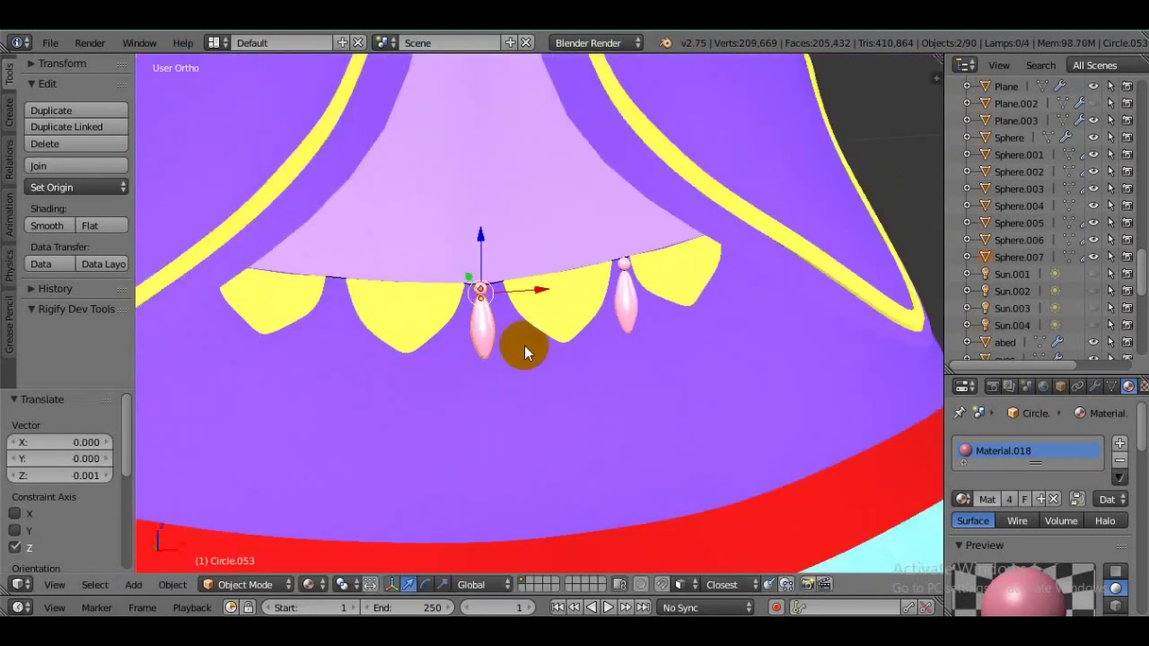
{"action": "left_click", "coordinate": [398, 306]}
{"action": "mouse_move", "coordinate": [398, 306]}
{"action": "middle_mouse_down"}
{"action": "mouse_move", "coordinate": [380, 302]}
{"action": "mouse_move", "coordinate": [705, 248]}
{"action": "mouse_move", "coordinate": [802, 300]}
{"action": "middle_mouse_up"}
{"action": "mouse_move", "coordinate": [601, 126]}
{"action": "middle_mouse_down"}
{"action": "mouse_move", "coordinate": [243, 171]}
{"action": "mouse_move", "coordinate": [589, 287]}
{"action": "mouse_move", "coordinate": [663, 281]}
{"action": "middle_mouse_up"}
Scale the pendants' top beads along the Y axis so they match.
{"action": "right_click", "coordinate": [702, 219]}
{"action": "key", "text": "s"}
{"action": "key", "text": "y"}
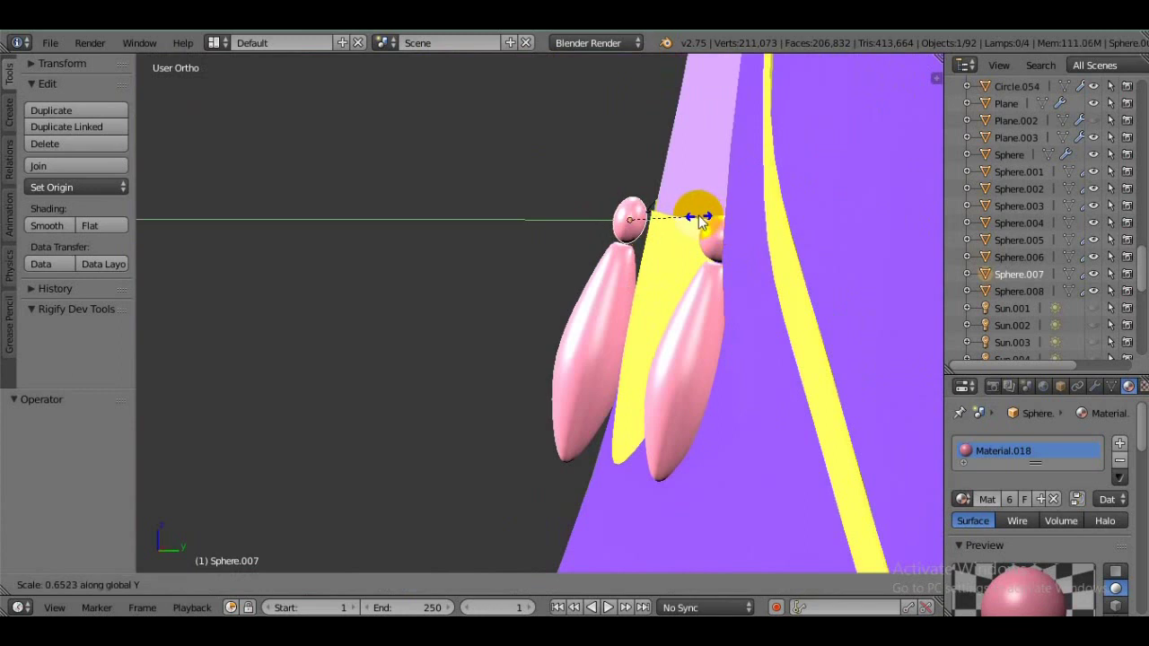
{"action": "right_click", "coordinate": [709, 236]}
{"action": "middle_click_drag", "start_coordinate": [709, 236], "coordinate": [716, 257]}
{"action": "key", "text": "Escape"}
{"action": "mouse_move", "coordinate": [623, 242]}
{"action": "middle_mouse_down"}
{"action": "mouse_move", "coordinate": [596, 330]}
{"action": "mouse_move", "coordinate": [759, 313]}
{"action": "middle_mouse_up"}
Delete the extra bead and adjust the Circle.052 pendant's position.
{"action": "right_click", "coordinate": [758, 313]}
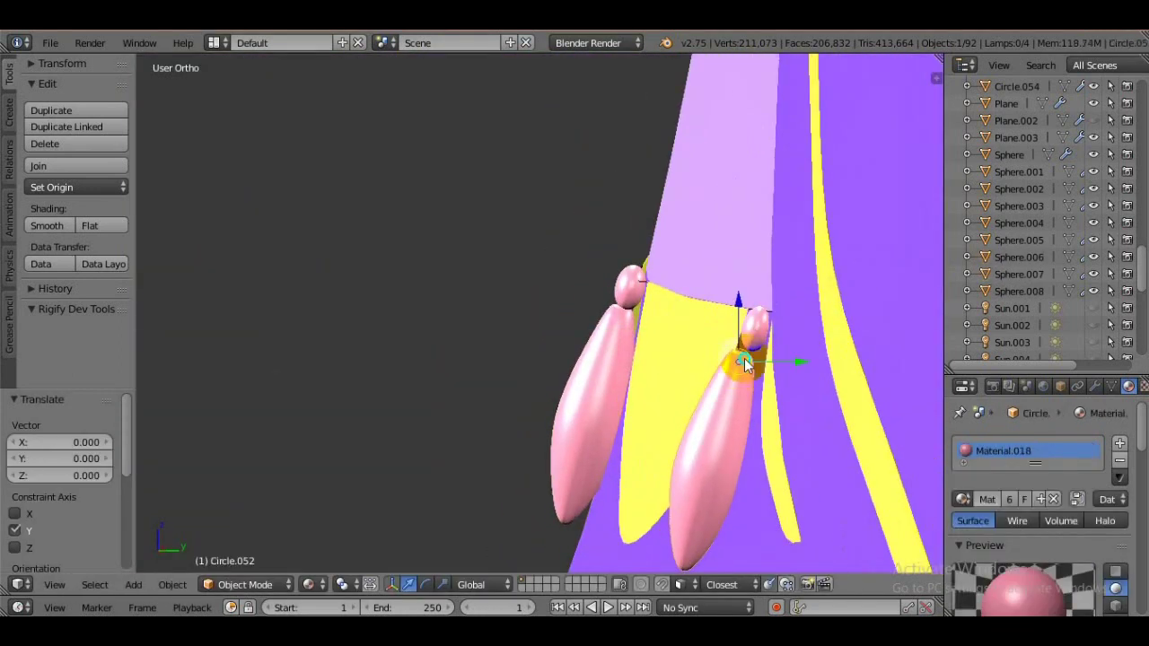
{"action": "middle_click_drag", "start_coordinate": [696, 554], "coordinate": [791, 510]}
{"action": "key", "text": "Delete"}
{"action": "middle_click_drag", "start_coordinate": [174, 320], "coordinate": [815, 361]}
{"action": "right_click", "coordinate": [815, 361]}
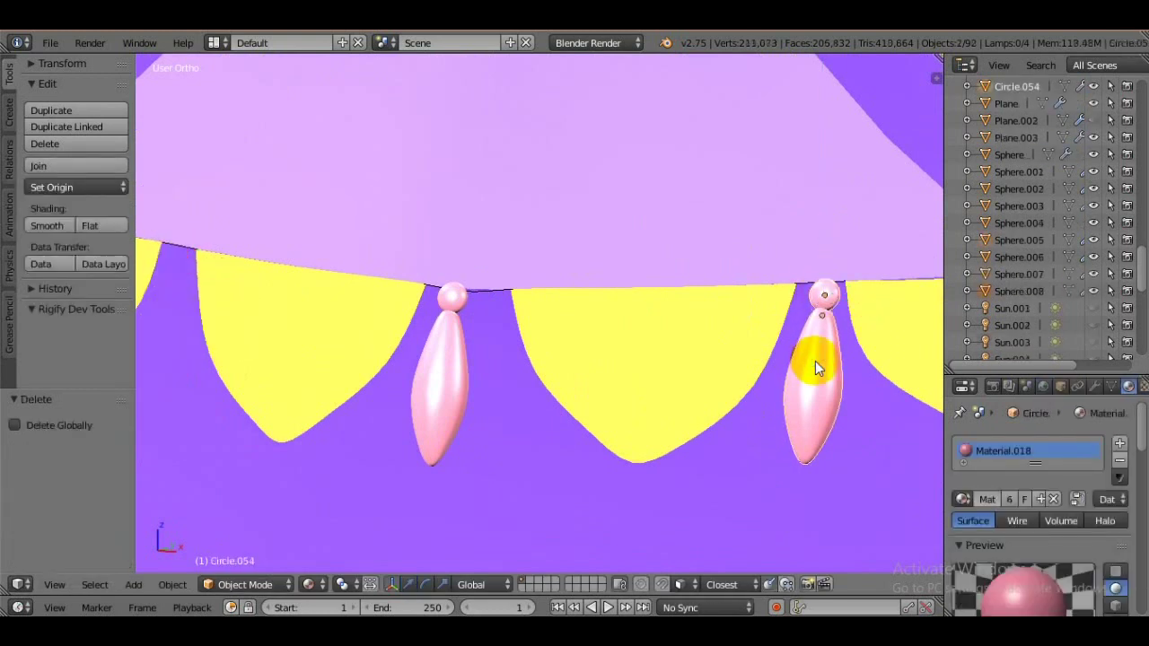
{"action": "left_click", "coordinate": [223, 312]}
{"action": "mouse_move", "coordinate": [223, 312]}
{"action": "middle_mouse_down"}
{"action": "mouse_move", "coordinate": [469, 422]}
{"action": "mouse_move", "coordinate": [490, 390]}
{"action": "middle_mouse_up"}
{"action": "scroll", "coordinate": [490, 390], "scroll_direction": "down", "scroll_amount": 2}
Select the yellow diamond on the skirt and enter Edit Mode on its mesh.
{"action": "scroll", "coordinate": [557, 359], "scroll_direction": "down", "scroll_amount": 2}
{"action": "scroll", "coordinate": [664, 359], "scroll_direction": "down", "scroll_amount": 2}
{"action": "right_click", "coordinate": [718, 372]}
{"action": "scroll", "coordinate": [633, 431], "scroll_direction": "up", "scroll_amount": 3}
{"action": "right_click", "coordinate": [634, 431]}
{"action": "scroll", "coordinate": [466, 350], "scroll_direction": "up", "scroll_amount": 2}
{"action": "key", "text": "ctrl+Tab"}
{"action": "key", "text": "Return"}
Delete the unwanted geometry from the diamond mesh.
{"action": "key", "text": "x"}
{"action": "left_click", "coordinate": [458, 297]}
{"action": "key", "text": "KP_5"}
{"action": "left_click", "coordinate": [236, 581]}
{"action": "left_click", "coordinate": [250, 563]}
Extrude the diamond's centre faces and inset them slightly.
{"action": "key", "text": "Tab"}
{"action": "mouse_move", "coordinate": [317, 500]}
{"action": "middle_mouse_down"}
{"action": "mouse_move", "coordinate": [353, 530]}
{"action": "mouse_move", "coordinate": [590, 338]}
{"action": "mouse_move", "coordinate": [584, 329]}
{"action": "middle_mouse_up"}
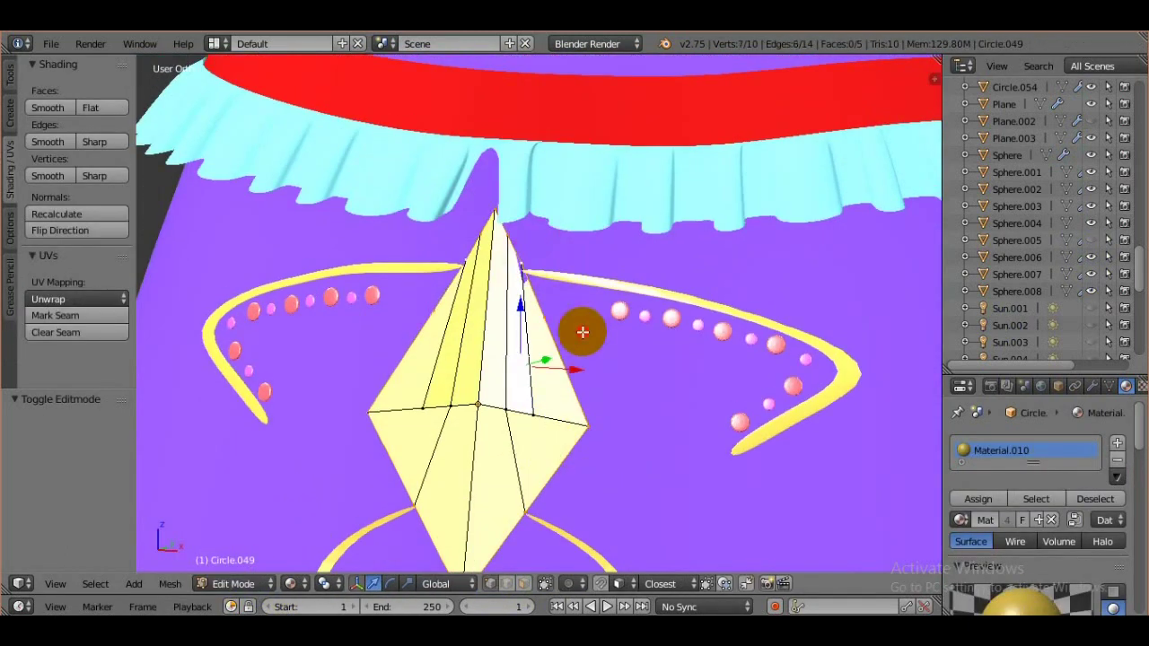
{"action": "scroll", "coordinate": [584, 328], "scroll_direction": "up", "scroll_amount": 2}
{"action": "key", "text": "e"}
{"action": "left_click", "coordinate": [426, 363]}
{"action": "middle_click_drag", "start_coordinate": [426, 363], "coordinate": [637, 490]}
{"action": "scroll", "coordinate": [634, 500], "scroll_direction": "up", "scroll_amount": 4}
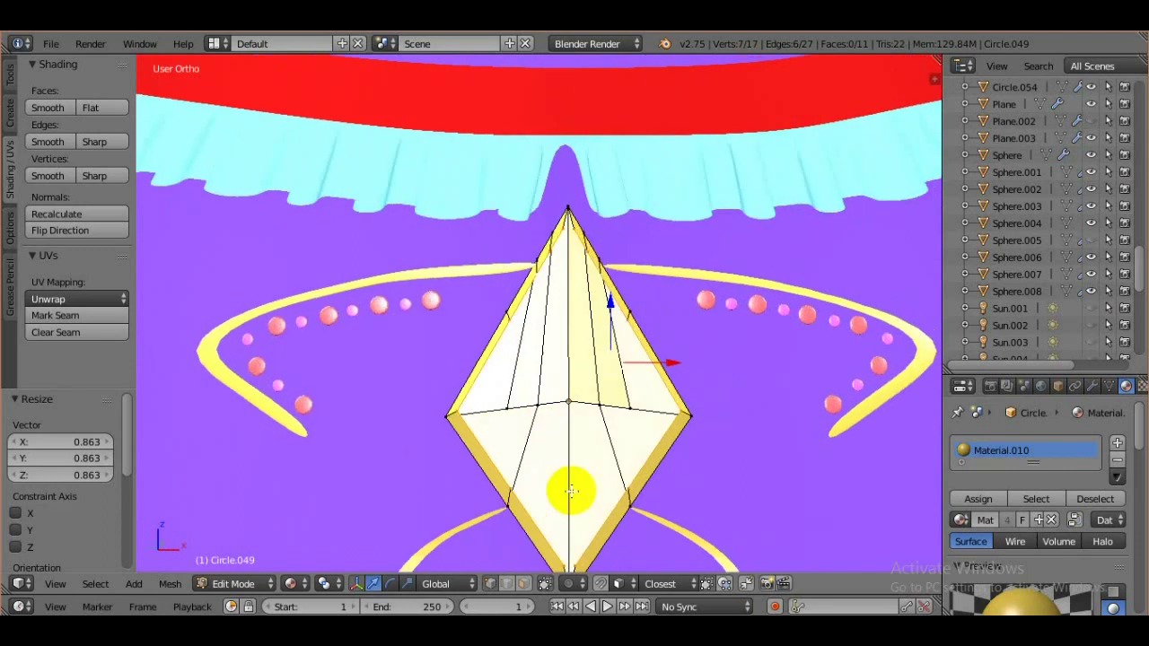
{"action": "right_click", "coordinate": [626, 442]}
{"action": "mouse_move", "coordinate": [626, 441]}
{"action": "middle_mouse_down"}
{"action": "mouse_move", "coordinate": [677, 523]}
{"action": "mouse_move", "coordinate": [661, 359]}
{"action": "mouse_move", "coordinate": [782, 456]}
{"action": "mouse_move", "coordinate": [562, 487]}
{"action": "mouse_move", "coordinate": [692, 500]}
{"action": "mouse_move", "coordinate": [646, 508]}
{"action": "mouse_move", "coordinate": [797, 461]}
{"action": "middle_mouse_up"}
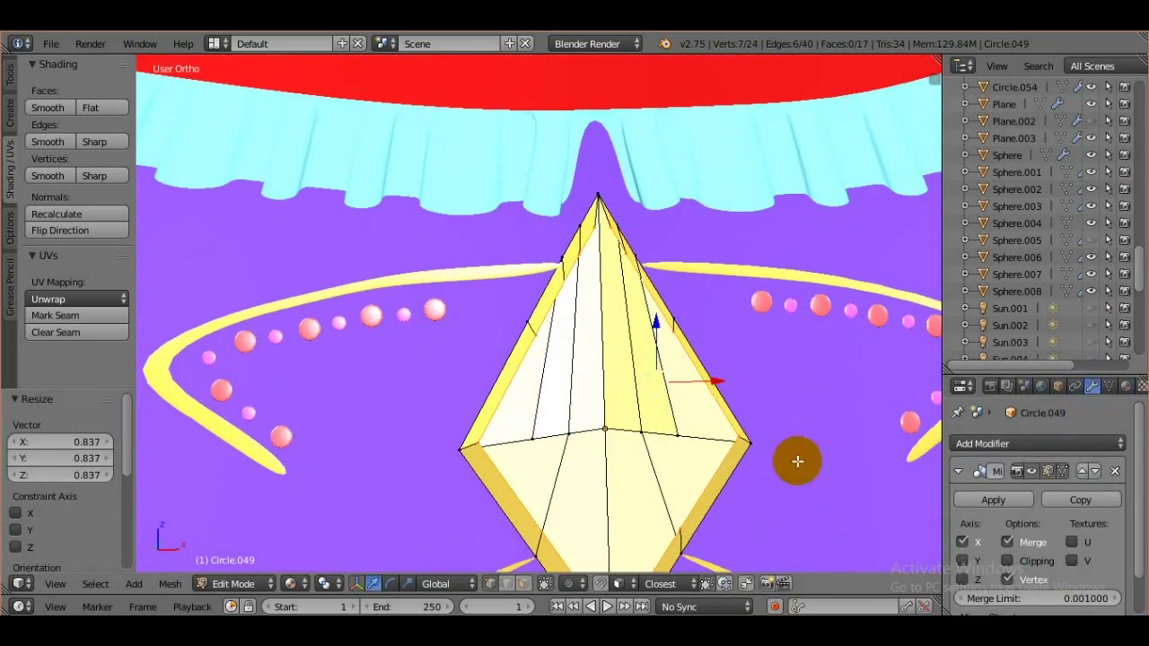
{"action": "left_click", "coordinate": [732, 510]}
Extrude the inner faces again and scale them into a smaller inset.
{"action": "key", "text": "e"}
{"action": "right_click", "coordinate": [686, 525]}
{"action": "key", "text": "s"}
{"action": "left_click", "coordinate": [569, 282]}
{"action": "mouse_move", "coordinate": [569, 282]}
{"action": "middle_mouse_down"}
{"action": "mouse_move", "coordinate": [680, 338]}
{"action": "mouse_move", "coordinate": [644, 290]}
{"action": "middle_mouse_up"}
{"action": "scroll", "coordinate": [643, 290], "scroll_direction": "up", "scroll_amount": 3}
{"action": "right_click", "coordinate": [538, 526]}
{"action": "middle_click_drag", "start_coordinate": [572, 502], "coordinate": [691, 481]}
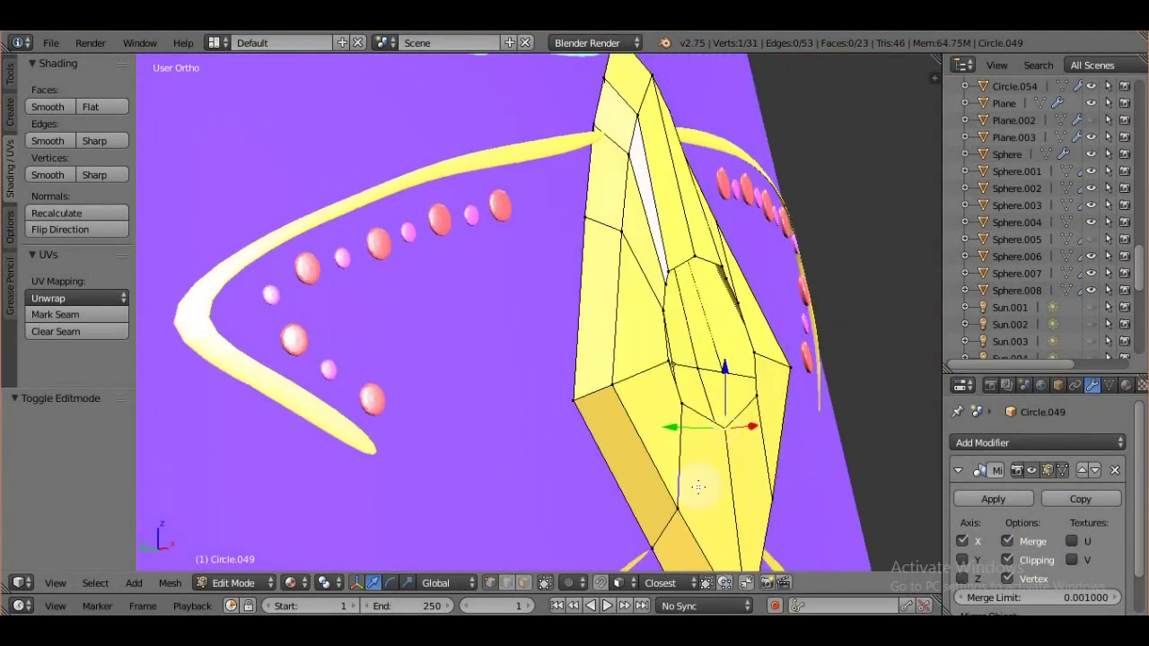
Enable the LoopTools add-on in User Preferences.
{"action": "left_click", "coordinate": [51, 43]}
{"action": "left_click", "coordinate": [89, 225]}
{"action": "type", "text": "loop"}
{"action": "key", "text": "Return"}
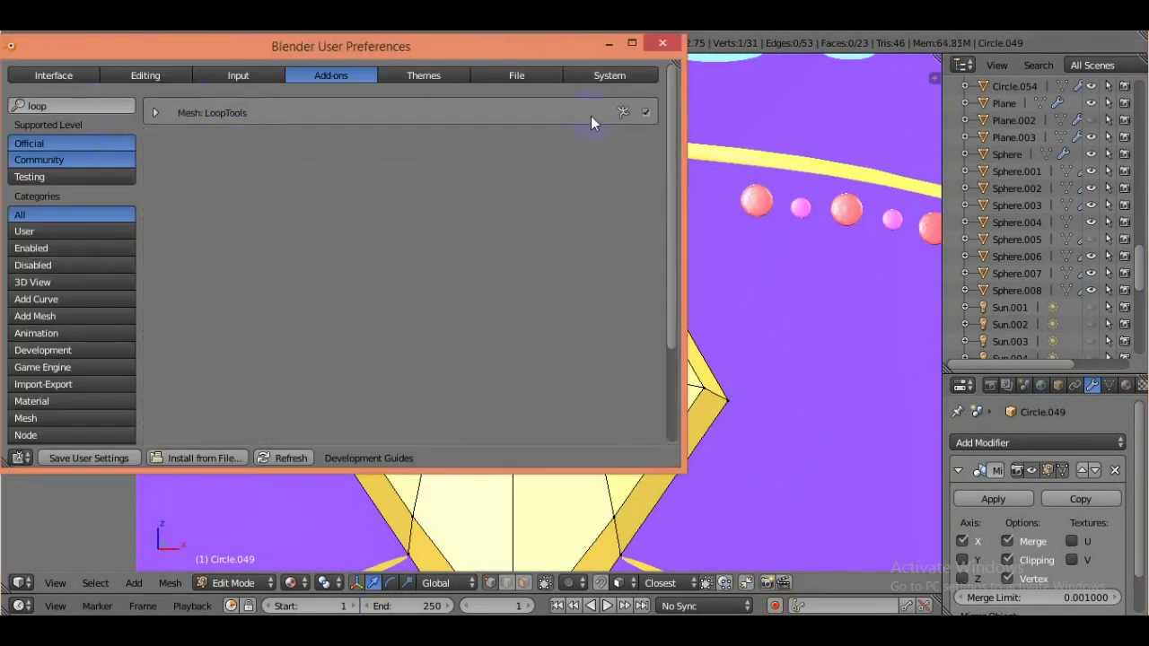
{"action": "left_click", "coordinate": [133, 476]}
Round the gem's inner loop and nudge one vertex along the X axis.
{"action": "scroll", "coordinate": [132, 298], "scroll_direction": "up", "scroll_amount": 1}
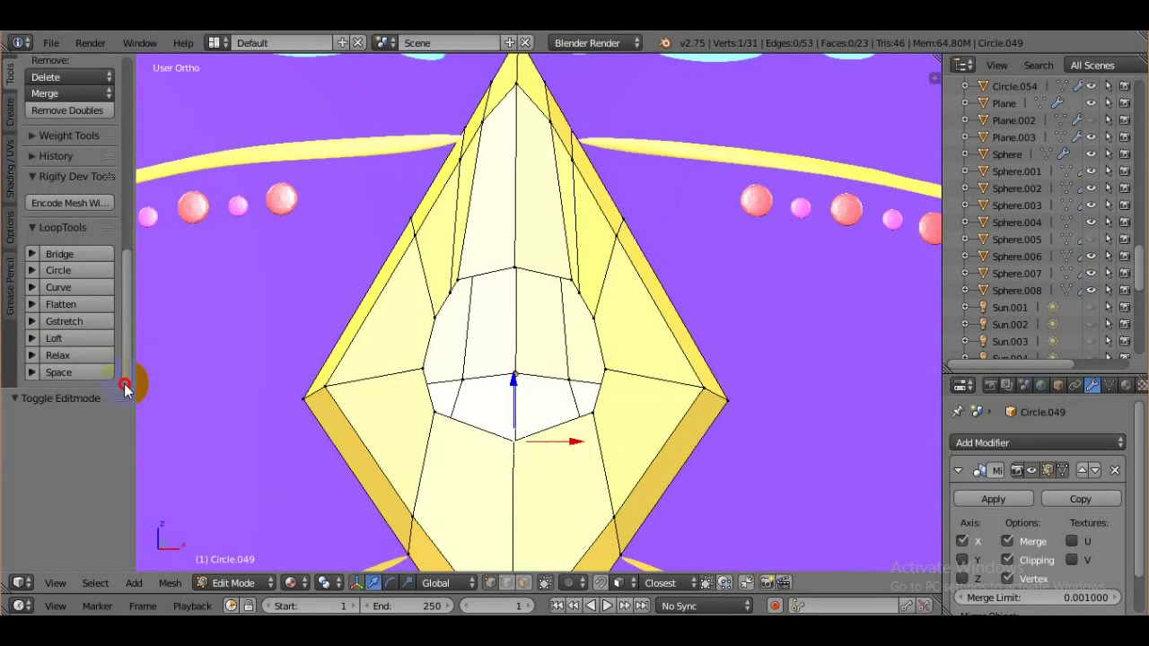
{"action": "mouse_move", "coordinate": [315, 431]}
{"action": "middle_mouse_down"}
{"action": "mouse_move", "coordinate": [533, 451]}
{"action": "mouse_move", "coordinate": [722, 330]}
{"action": "middle_mouse_up"}
{"action": "right_click", "coordinate": [727, 328]}
{"action": "middle_click_drag", "start_coordinate": [684, 422], "coordinate": [700, 356]}
{"action": "key", "text": "g"}
{"action": "key", "text": "x"}
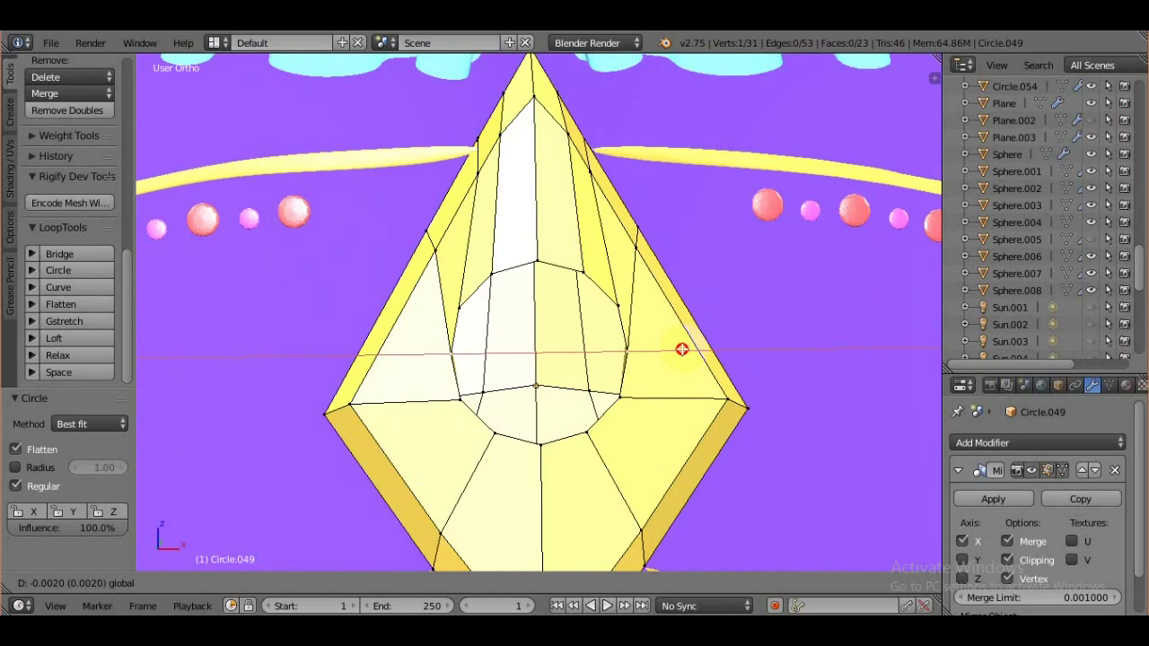
{"action": "key", "text": "Tab"}
Check the rounded gem outline, then select and duplicate a pink pendant bead.
{"action": "middle_click_drag", "start_coordinate": [244, 543], "coordinate": [257, 551]}
{"action": "key", "text": "Tab"}
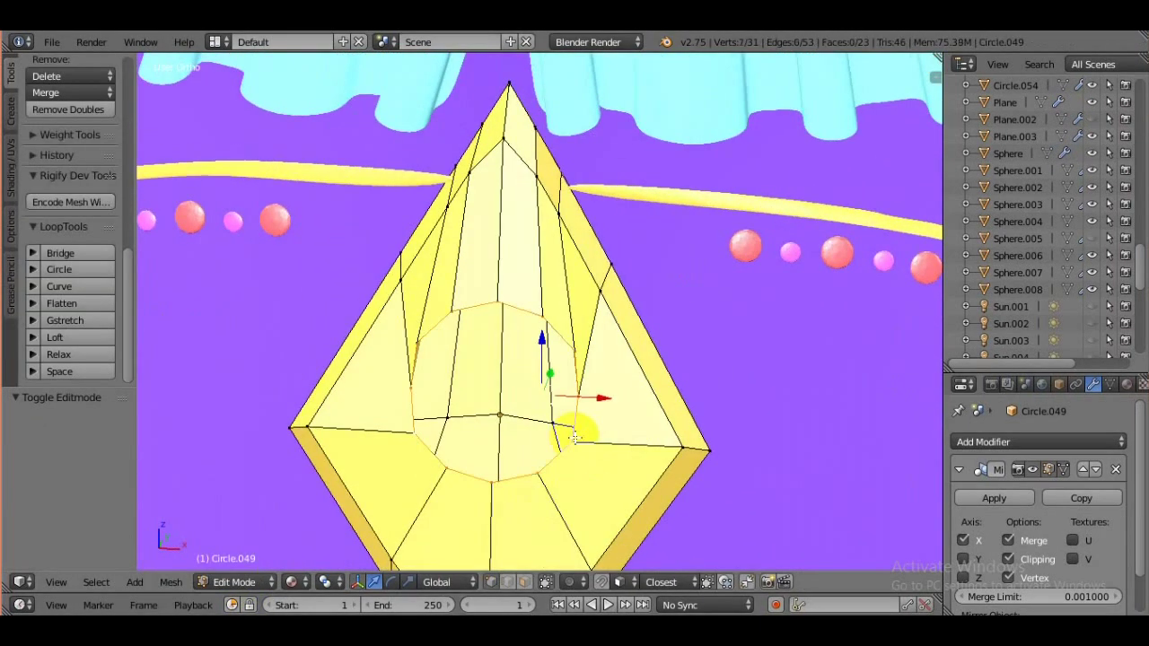
{"action": "key", "text": "Tab"}
{"action": "scroll", "coordinate": [530, 523], "scroll_direction": "down", "scroll_amount": 3}
{"action": "key", "text": "Tab"}
{"action": "mouse_move", "coordinate": [390, 487]}
{"action": "middle_mouse_down"}
{"action": "mouse_move", "coordinate": [457, 530]}
{"action": "mouse_move", "coordinate": [573, 530]}
{"action": "middle_mouse_up"}
{"action": "scroll", "coordinate": [572, 531], "scroll_direction": "up", "scroll_amount": 5}
{"action": "key", "text": "Tab"}
{"action": "scroll", "coordinate": [404, 410], "scroll_direction": "down", "scroll_amount": 3}
{"action": "scroll", "coordinate": [616, 405], "scroll_direction": "up", "scroll_amount": 5}
{"action": "right_click", "coordinate": [584, 252]}
{"action": "key", "text": "shift+d"}
Move the pendant copy down below the skirt diamond and along the Y axis.
{"action": "mouse_move", "coordinate": [584, 226]}
{"action": "middle_mouse_down"}
{"action": "mouse_move", "coordinate": [544, 404]}
{"action": "mouse_move", "coordinate": [709, 493]}
{"action": "middle_mouse_up"}
{"action": "left_click", "coordinate": [545, 404]}
{"action": "scroll", "coordinate": [551, 441], "scroll_direction": "down", "scroll_amount": 3}
{"action": "scroll", "coordinate": [709, 492], "scroll_direction": "up", "scroll_amount": 4}
{"action": "key", "text": "g"}
{"action": "key", "text": "y"}
{"action": "left_click", "coordinate": [364, 469]}
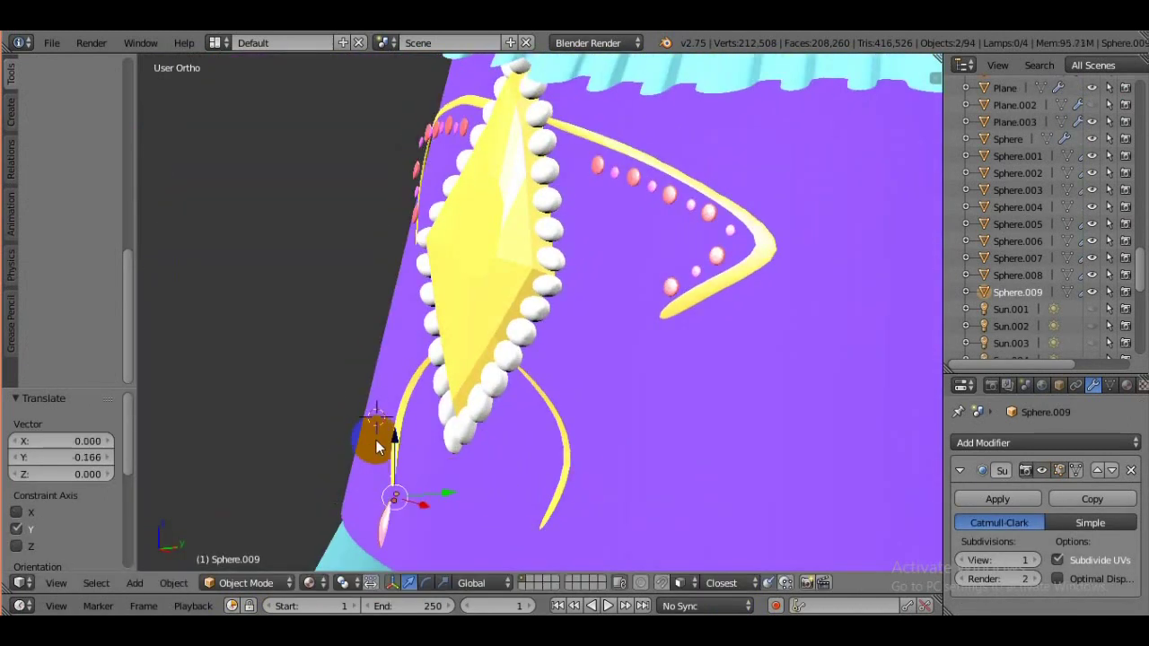
{"action": "left_click", "coordinate": [488, 465]}
Fine-tune the pendant's depth and height using side and front views.
{"action": "key", "text": "KP_1"}
{"action": "scroll", "coordinate": [615, 454], "scroll_direction": "up", "scroll_amount": 3}
{"action": "key", "text": "KP_3"}
{"action": "key", "text": "g"}
{"action": "key", "text": "y"}
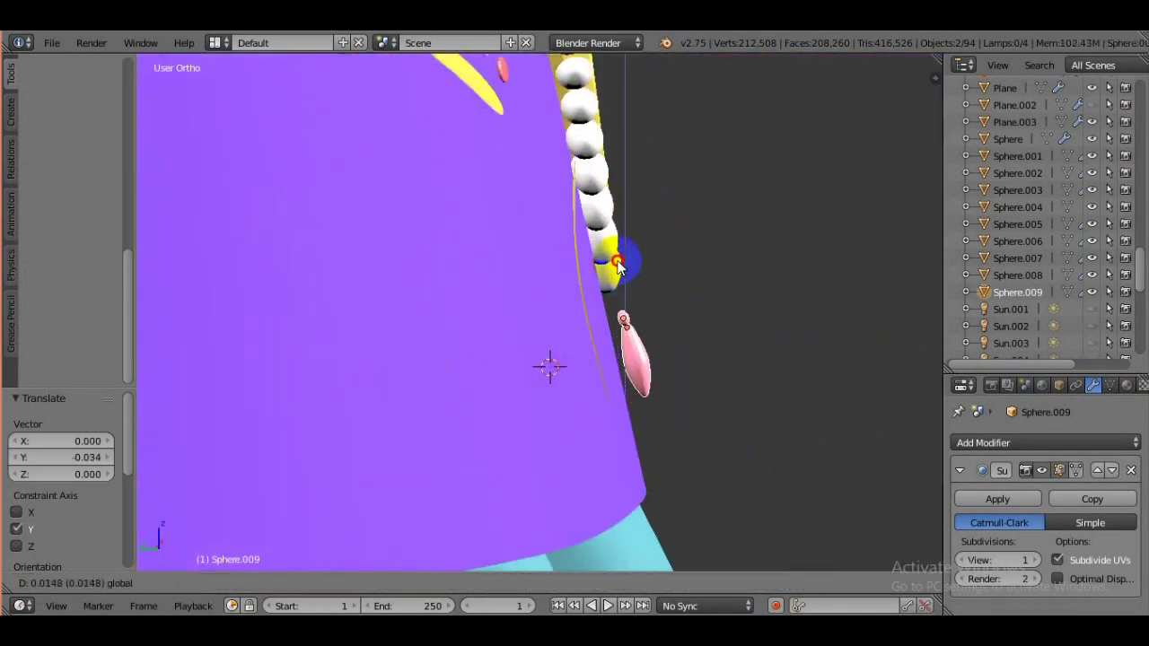
{"action": "key", "text": "KP_1"}
{"action": "left_click", "coordinate": [455, 464]}
{"action": "key", "text": "KP_3"}
{"action": "key", "text": "g"}
{"action": "key", "text": "z"}
{"action": "key", "text": "KP_1"}
{"action": "scroll", "coordinate": [521, 481], "scroll_direction": "up", "scroll_amount": 2}
{"action": "left_click", "coordinate": [521, 481]}
Change the pendant material's diffuse colour to blue.
{"action": "left_click", "coordinate": [1126, 385]}
{"action": "scroll", "coordinate": [1042, 539], "scroll_direction": "down", "scroll_amount": 3}
{"action": "scroll", "coordinate": [1042, 602], "scroll_direction": "down", "scroll_amount": 2}
{"action": "left_click", "coordinate": [987, 569]}
{"action": "left_click", "coordinate": [985, 379]}
{"action": "scroll", "coordinate": [704, 494], "scroll_direction": "down", "scroll_amount": 2}
Select both beads and scale them to 1.160.
{"action": "right_click", "coordinate": [523, 385], "text": "shift"}
{"action": "key", "text": "s"}
{"action": "key", "text": "KP_3"}
{"action": "left_click", "coordinate": [729, 375]}
{"action": "scroll", "coordinate": [729, 375], "scroll_direction": "down", "scroll_amount": 2}
Select the dress body and nudge it slightly along the Y axis.
{"action": "right_click", "coordinate": [758, 458]}
{"action": "key", "text": "KP_1"}
{"action": "key", "text": "g"}
{"action": "key", "text": "y"}
{"action": "left_click", "coordinate": [610, 476]}
Select a waist pendant and duplicate it.
{"action": "scroll", "coordinate": [610, 476], "scroll_direction": "down", "scroll_amount": 2}
{"action": "scroll", "coordinate": [610, 476], "scroll_direction": "up", "scroll_amount": 1}
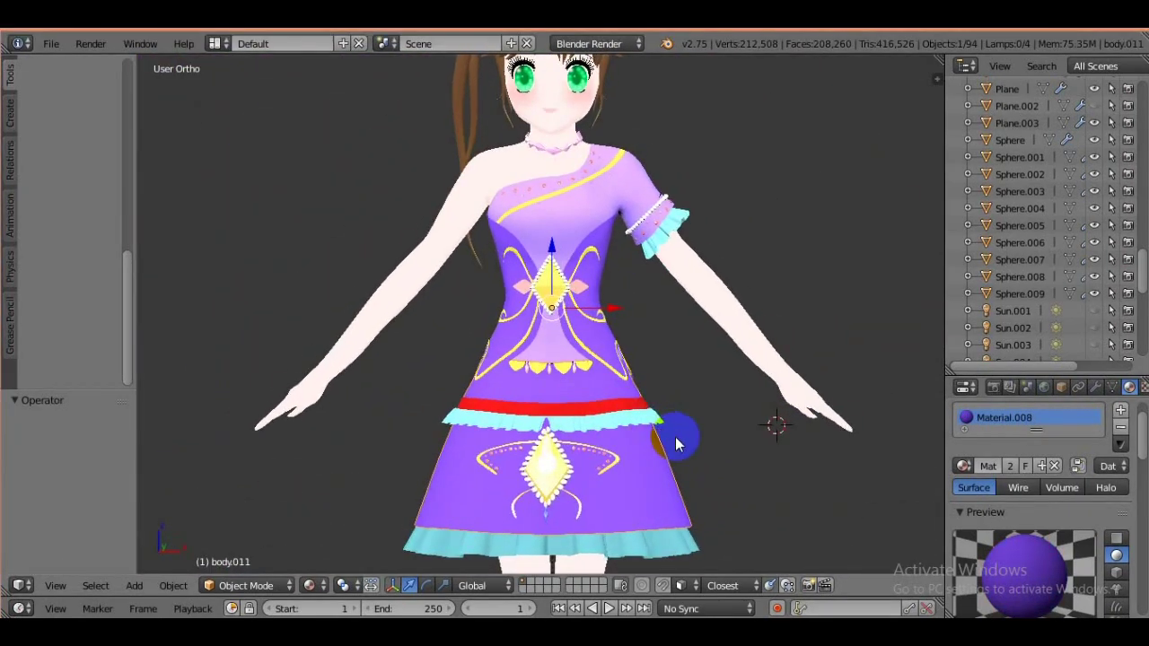
{"action": "scroll", "coordinate": [675, 437], "scroll_direction": "up", "scroll_amount": 4}
{"action": "right_click", "coordinate": [628, 306]}
{"action": "key", "text": "shift+d"}
{"action": "scroll", "coordinate": [577, 416], "scroll_direction": "down", "scroll_amount": 2}
Move the copied pendant beside the ear along the X and Y axes.
{"action": "key", "text": "z"}
{"action": "left_click", "coordinate": [541, 413]}
{"action": "scroll", "coordinate": [542, 413], "scroll_direction": "up", "scroll_amount": 5, "text": "shift"}
{"action": "key", "text": "g"}
{"action": "key", "text": "x"}
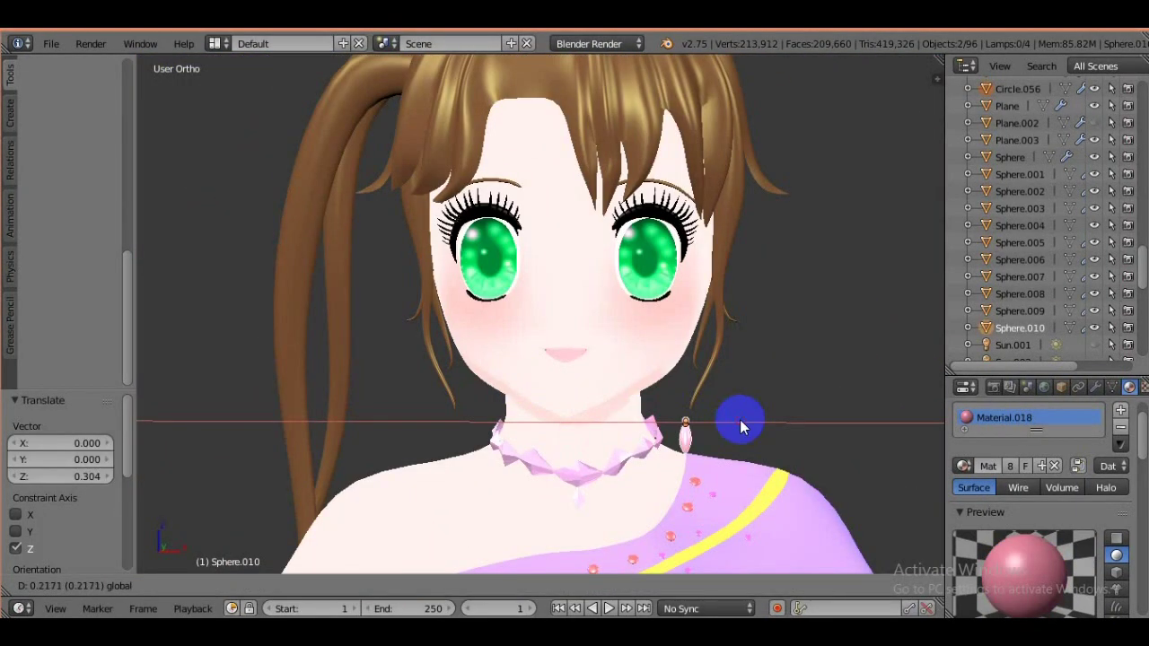
{"action": "left_click", "coordinate": [738, 415]}
{"action": "key", "text": "KP_3"}
{"action": "key", "text": "g"}
{"action": "key", "text": "y"}
{"action": "key", "text": "KP_1"}
Tilt the earring around the X axis, then check it from a three-quarter view.
{"action": "key", "text": "ctrl+KP_1"}
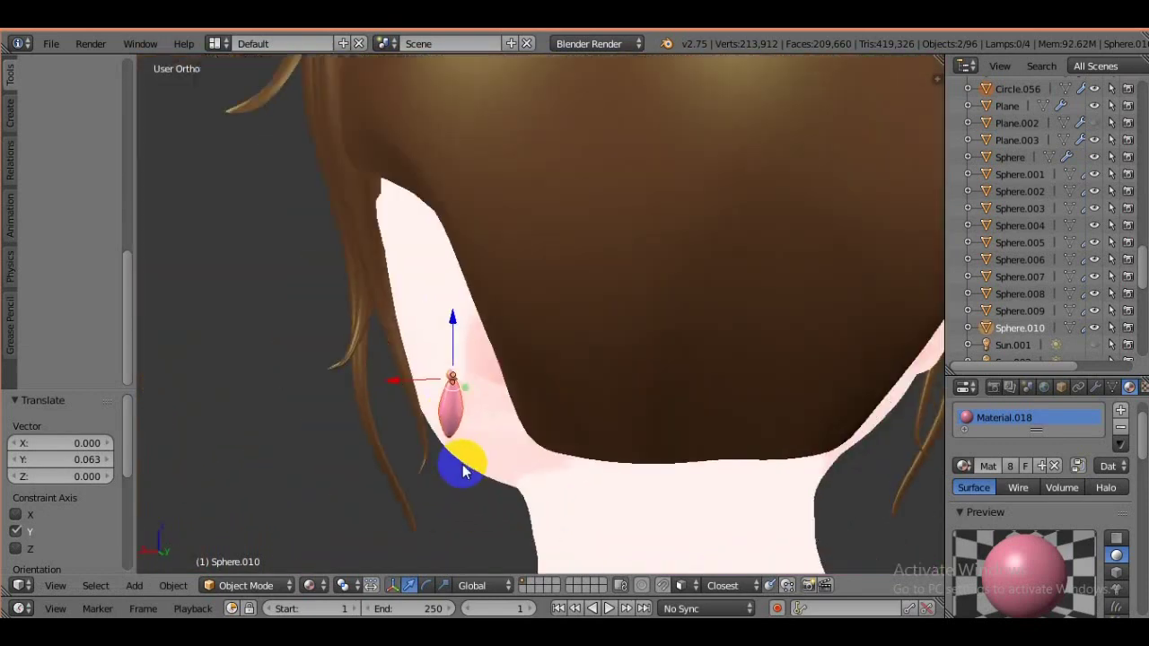
{"action": "key", "text": "r"}
{"action": "key", "text": "x"}
{"action": "left_click", "coordinate": [595, 441]}
{"action": "key", "text": "KP_1"}
{"action": "scroll", "coordinate": [854, 448], "scroll_direction": "down", "scroll_amount": 4}
{"action": "scroll", "coordinate": [706, 507], "scroll_direction": "up", "scroll_amount": 4}
{"action": "middle_click_drag", "start_coordinate": [706, 506], "coordinate": [790, 451]}
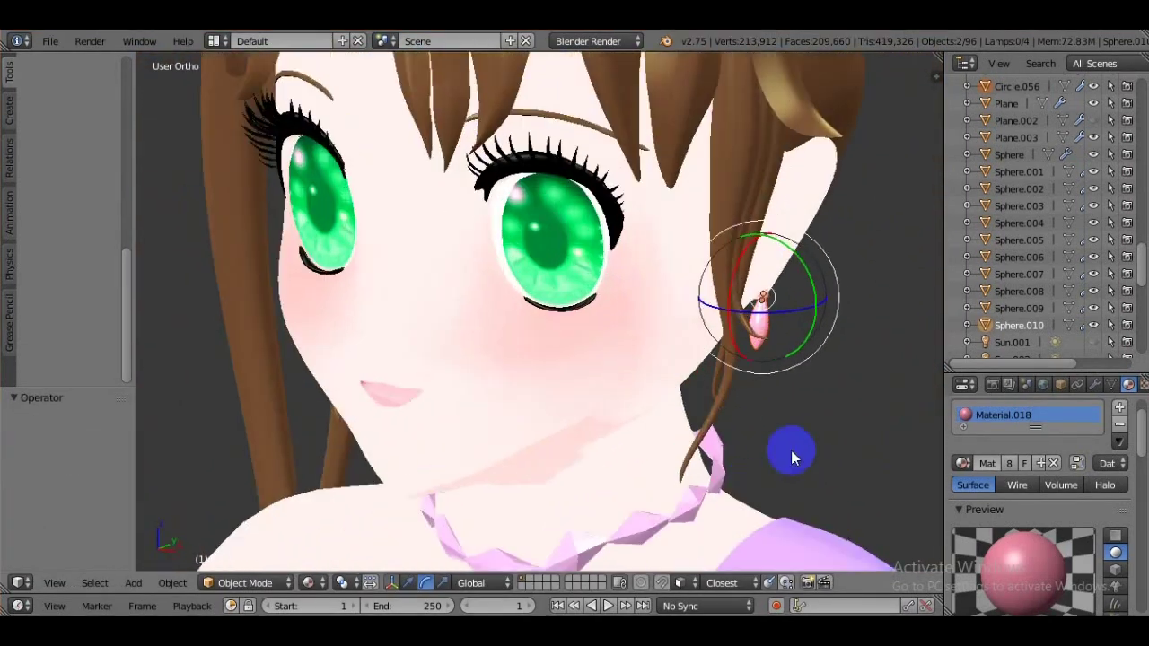
{"action": "right_click", "coordinate": [532, 498]}
{"action": "key", "text": "Escape"}
Shift the diamond along the Y axis so it hangs under the pendant.
{"action": "key", "text": "KP_3"}
{"action": "key", "text": "g"}
{"action": "key", "text": "y"}
{"action": "left_click", "coordinate": [677, 496]}
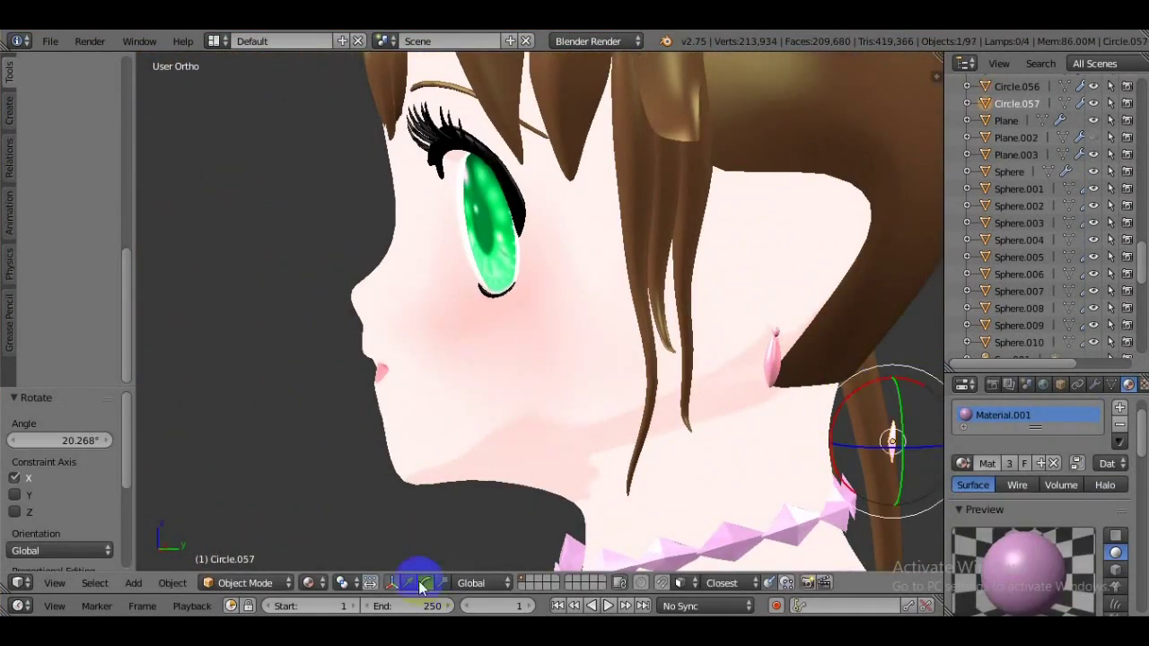
{"action": "key", "text": "KP_1"}
{"action": "key", "text": "g"}
{"action": "key", "text": "y"}
{"action": "scroll", "coordinate": [1077, 251], "scroll_direction": "up", "scroll_amount": 15}
{"action": "left_click", "coordinate": [1019, 168]}
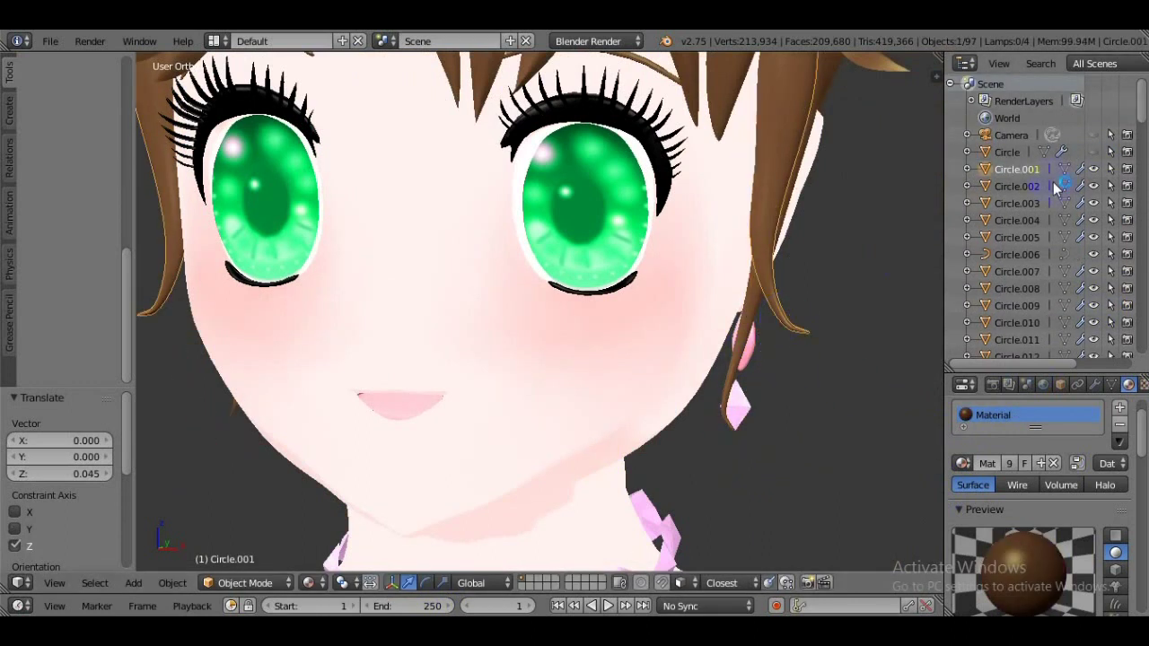
Set the earring's height below the ear and give the diamond Material.001.
{"action": "key", "text": "KP_3"}
{"action": "key", "text": "g"}
{"action": "key", "text": "y"}
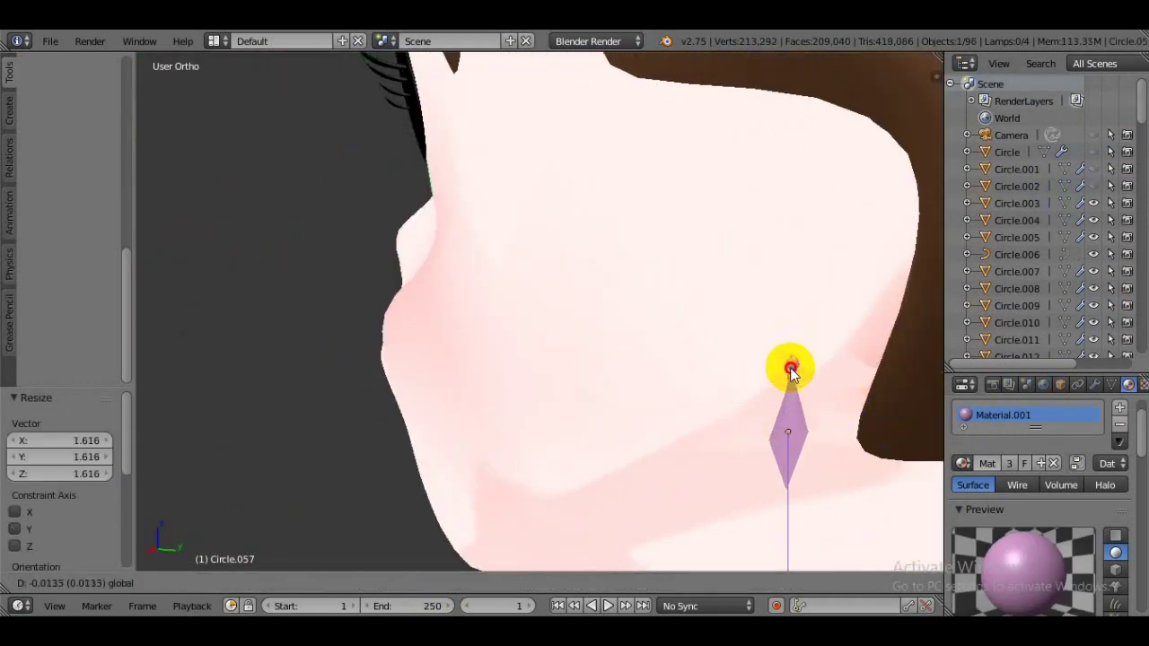
{"action": "left_click", "coordinate": [790, 367]}
{"action": "middle_click_drag", "start_coordinate": [790, 367], "coordinate": [750, 369]}
{"action": "left_click", "coordinate": [840, 280]}
{"action": "scroll", "coordinate": [618, 517], "scroll_direction": "down", "scroll_amount": 8}
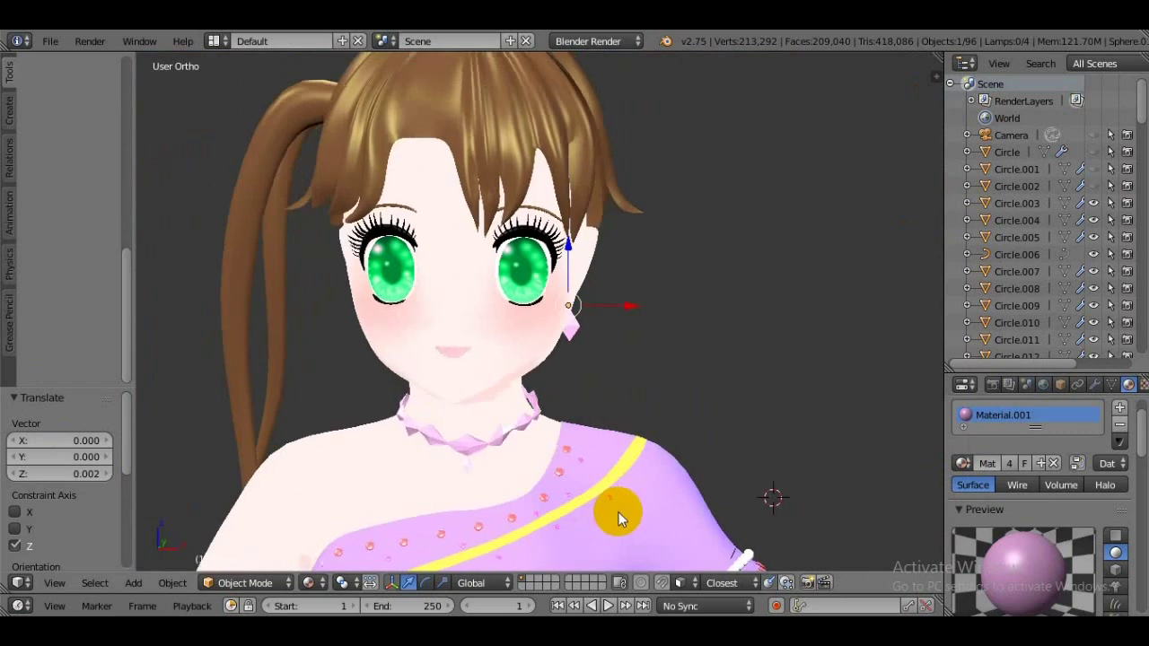
{"action": "middle_click_drag", "start_coordinate": [1094, 180], "coordinate": [728, 302]}
Duplicate the earring with Shift+D and place the copy at the other ear along X.
{"action": "key", "text": "shift+d"}
{"action": "key", "text": "x"}
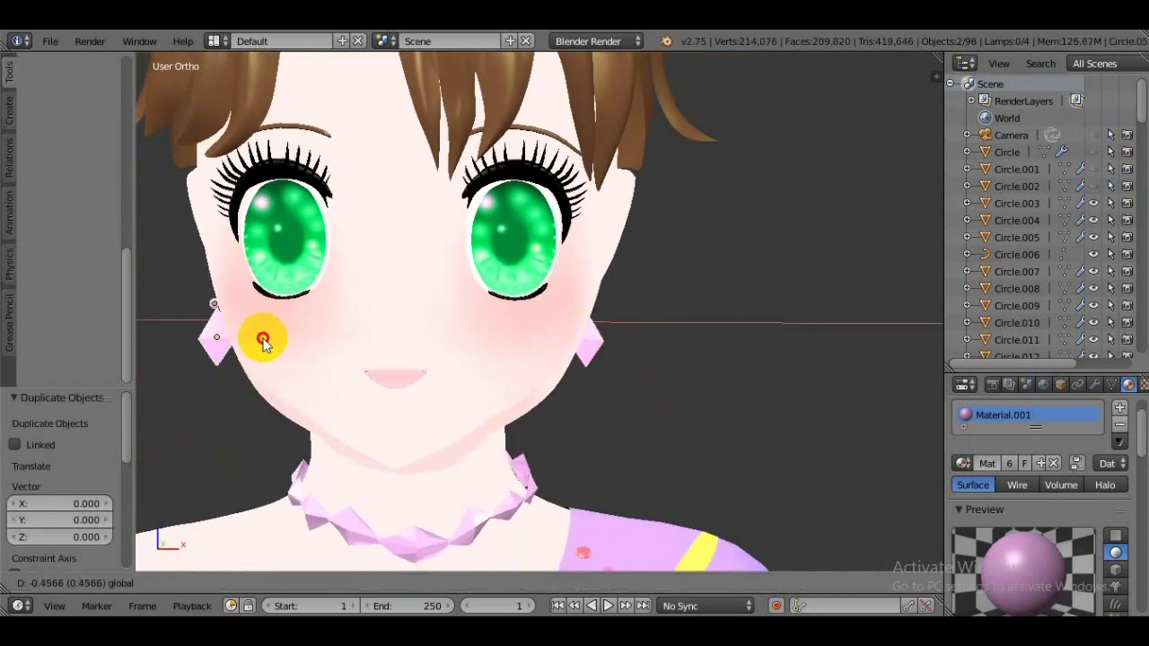
{"action": "left_click", "coordinate": [230, 335]}
{"action": "left_click", "coordinate": [204, 402]}
{"action": "mouse_move", "coordinate": [264, 440]}
{"action": "middle_mouse_down"}
{"action": "mouse_move", "coordinate": [553, 426]}
{"action": "mouse_move", "coordinate": [802, 372]}
{"action": "mouse_move", "coordinate": [577, 451]}
{"action": "mouse_move", "coordinate": [373, 353]}
{"action": "middle_mouse_up"}
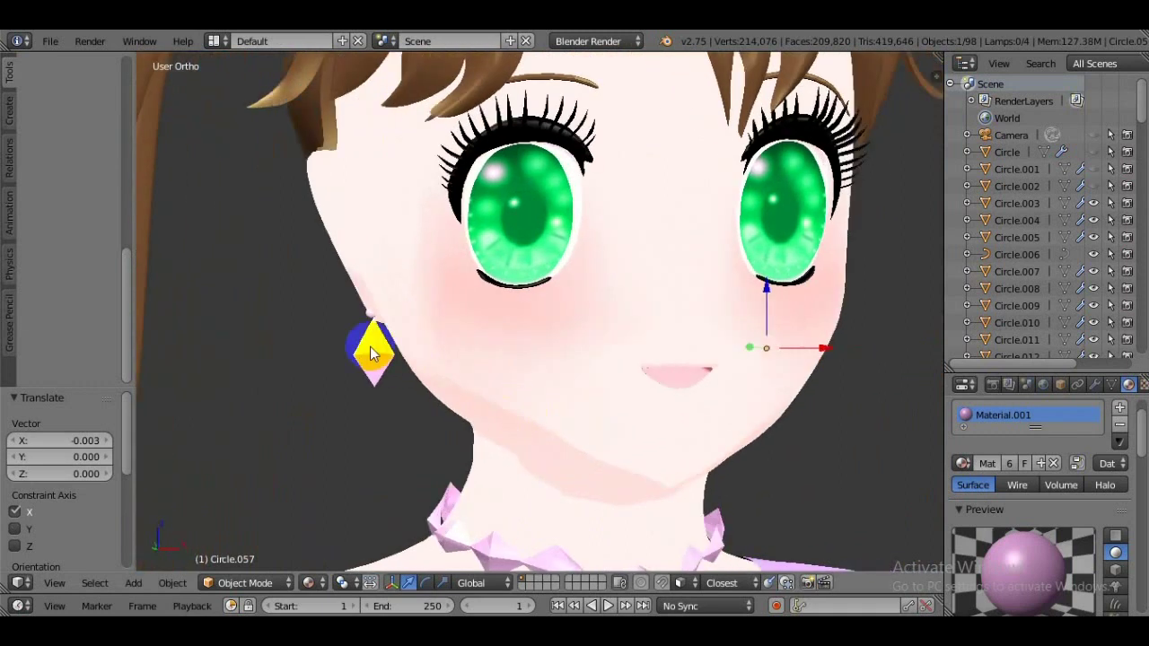
{"action": "left_click", "coordinate": [424, 348]}
{"action": "scroll", "coordinate": [423, 348], "scroll_direction": "down", "scroll_amount": 5}
Select earring Circle.056 and adjust its depth along the Y axis.
{"action": "right_click", "coordinate": [776, 383]}
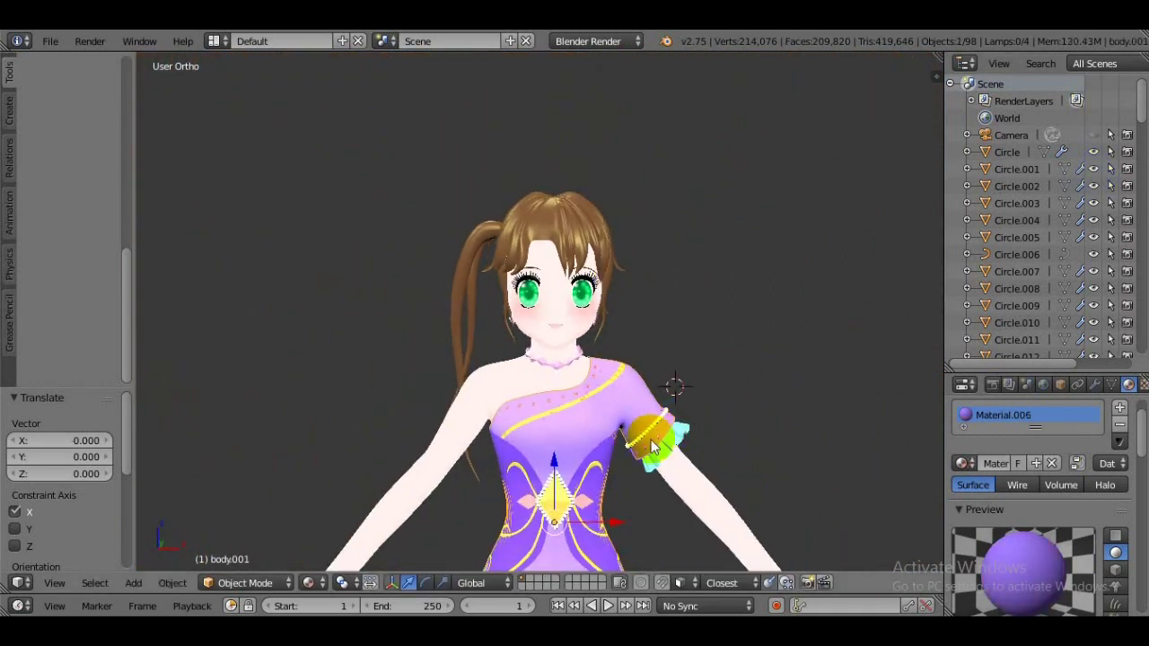
{"action": "scroll", "coordinate": [653, 395], "scroll_direction": "up", "scroll_amount": 6}
{"action": "scroll", "coordinate": [833, 411], "scroll_direction": "up", "scroll_amount": 4}
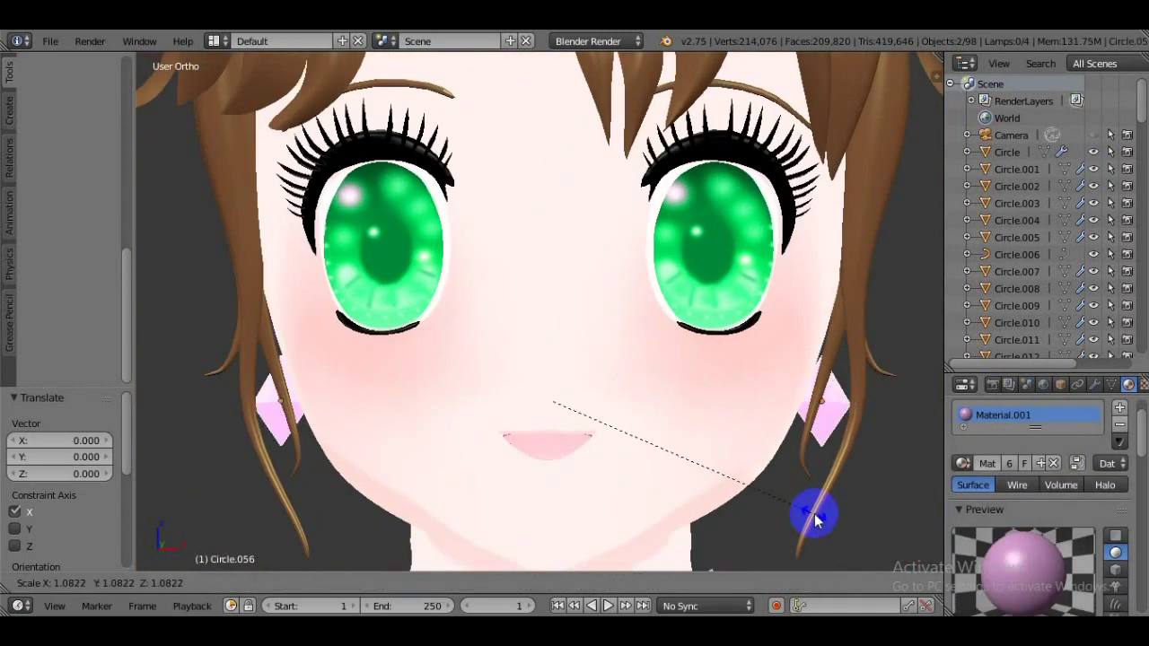
{"action": "right_click", "coordinate": [815, 519]}
{"action": "mouse_move", "coordinate": [741, 520]}
{"action": "middle_mouse_down"}
{"action": "mouse_move", "coordinate": [804, 377]}
{"action": "mouse_move", "coordinate": [242, 422]}
{"action": "middle_mouse_up"}
{"action": "right_click", "coordinate": [237, 424]}
{"action": "key", "text": "g"}
{"action": "key", "text": "y"}
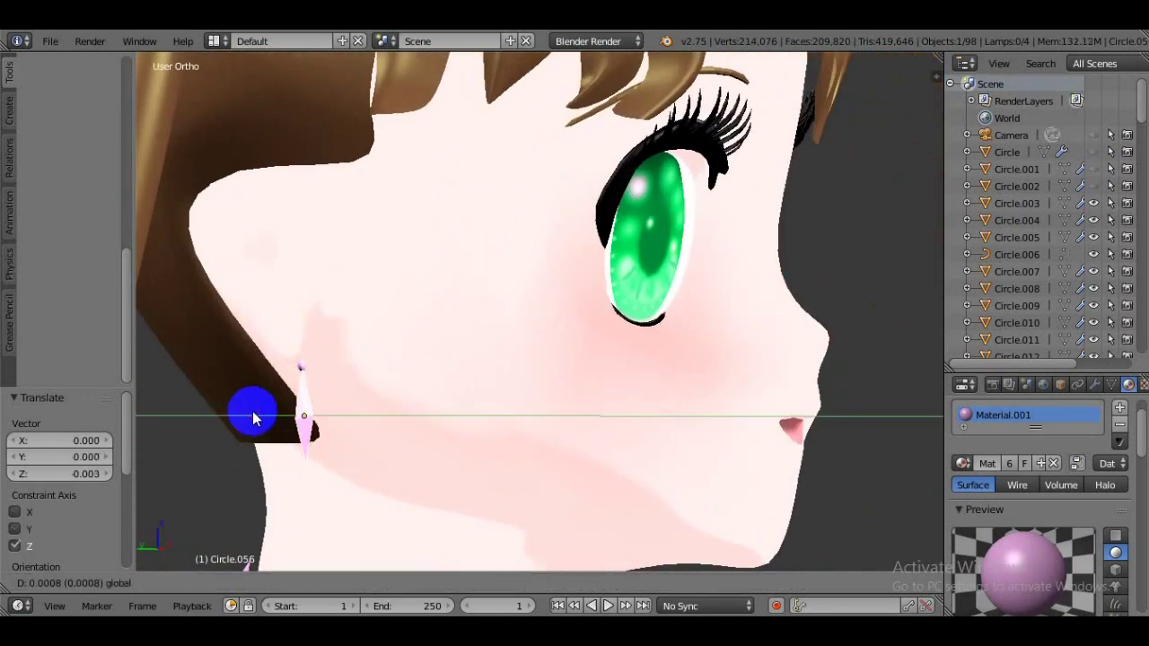
{"action": "left_click", "coordinate": [254, 415]}
Select the other earring and return to a front view of the face.
{"action": "right_click", "coordinate": [826, 341]}
{"action": "mouse_move", "coordinate": [254, 415]}
{"action": "middle_mouse_down"}
{"action": "mouse_move", "coordinate": [826, 341]}
{"action": "mouse_move", "coordinate": [673, 489]}
{"action": "middle_mouse_up"}
{"action": "scroll", "coordinate": [674, 483], "scroll_direction": "down", "scroll_amount": 6}
{"action": "key", "text": "space"}
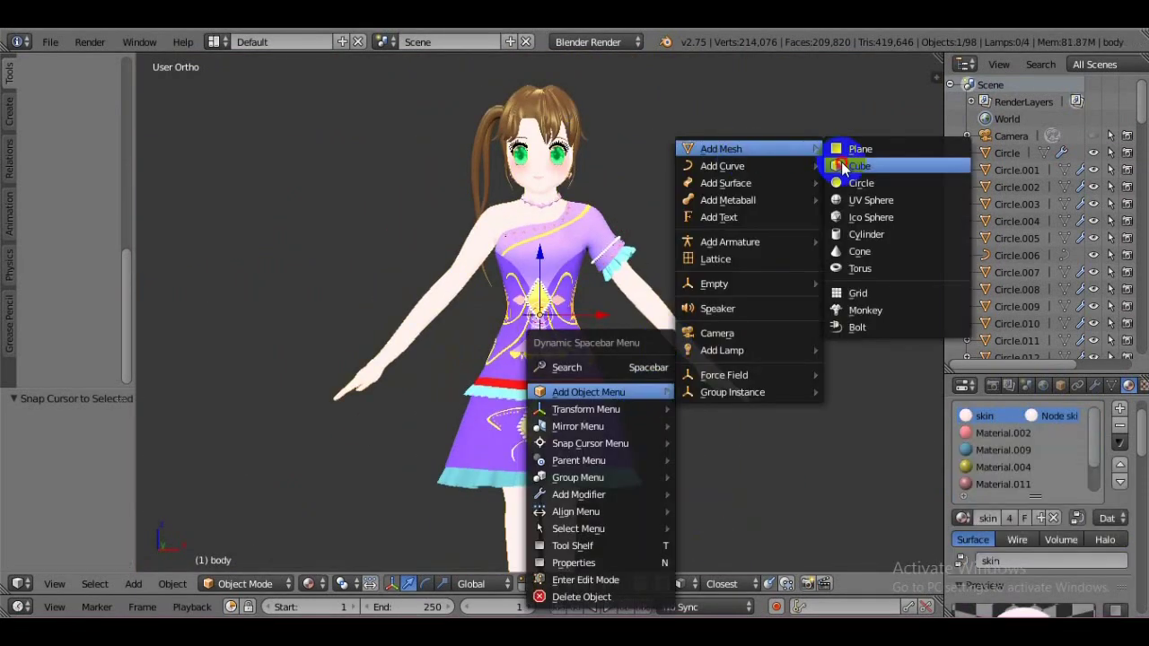
Add a cube, move it down to the feet, and scale it to 0.758.
{"action": "left_click", "coordinate": [861, 161]}
{"action": "key", "text": "g"}
{"action": "left_click", "coordinate": [610, 516]}
{"action": "key", "text": "s"}
{"action": "left_click", "coordinate": [619, 375]}
{"action": "left_click", "coordinate": [619, 375]}
{"action": "middle_click_drag", "start_coordinate": [619, 375], "coordinate": [594, 480]}
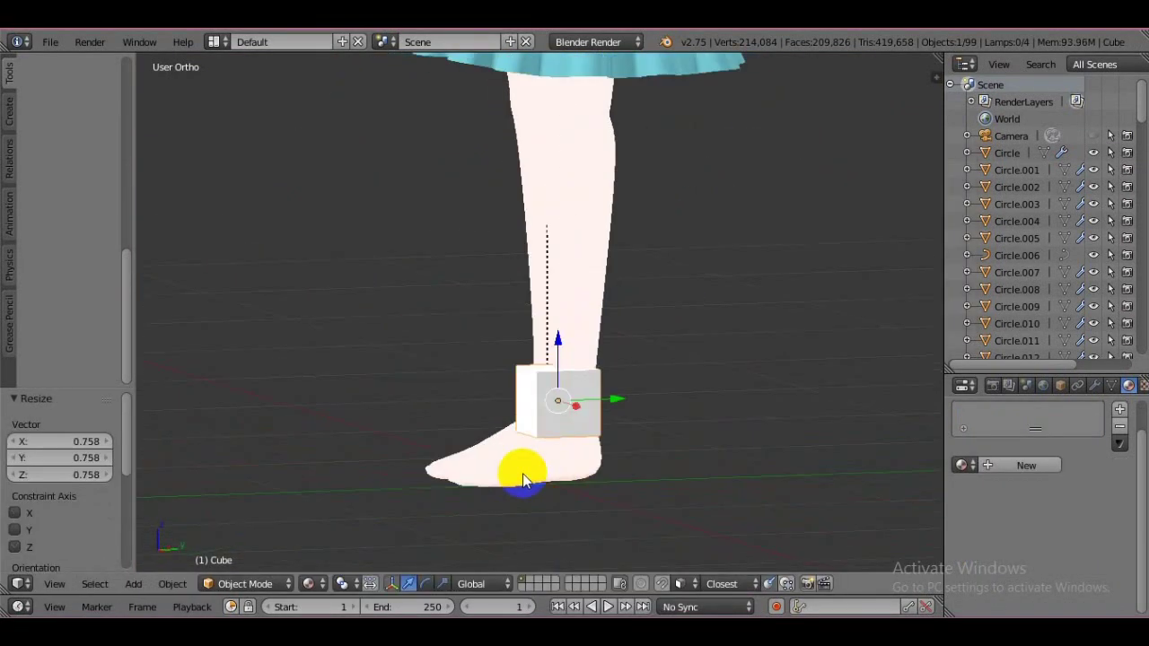
In wireframe, select the block's top face and move it along X under the foot.
{"action": "key", "text": "z"}
{"action": "middle_click_drag", "start_coordinate": [639, 547], "coordinate": [684, 410]}
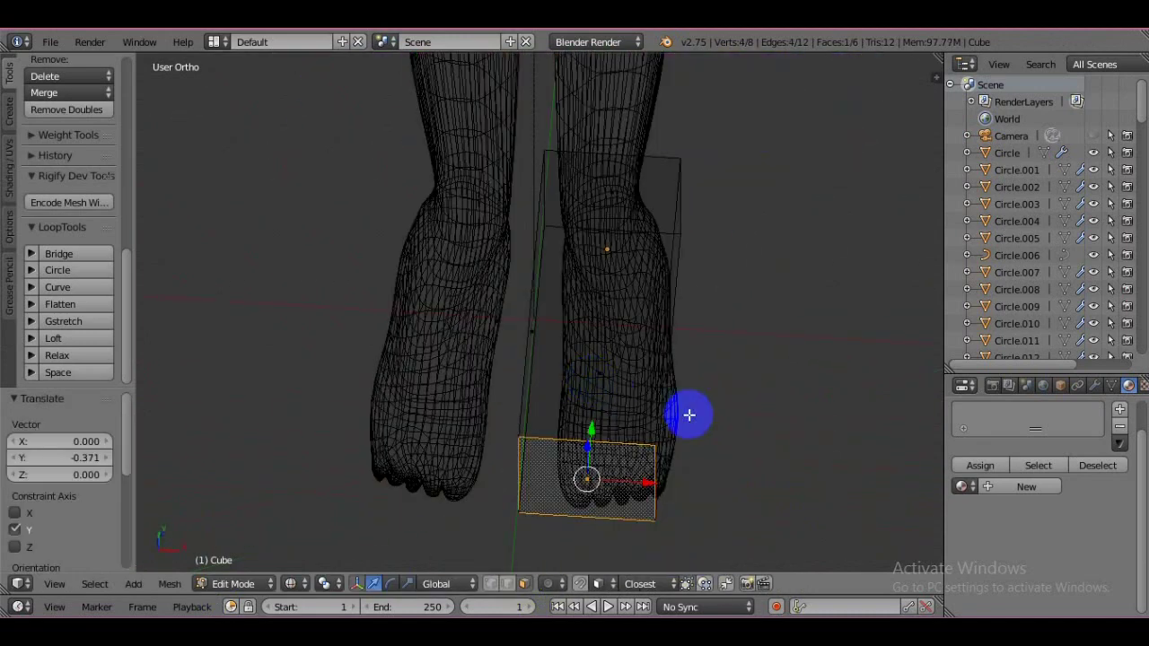
{"action": "key", "text": "a"}
{"action": "right_click", "coordinate": [661, 188]}
{"action": "mouse_move", "coordinate": [682, 344]}
{"action": "middle_mouse_down"}
{"action": "mouse_move", "coordinate": [661, 188]}
{"action": "mouse_move", "coordinate": [561, 275]}
{"action": "mouse_move", "coordinate": [541, 326]}
{"action": "middle_mouse_up"}
{"action": "key", "text": "g"}
{"action": "key", "text": "x"}
{"action": "left_click", "coordinate": [719, 186]}
{"action": "left_click", "coordinate": [738, 244]}
{"action": "mouse_move", "coordinate": [739, 244]}
{"action": "middle_mouse_down"}
{"action": "mouse_move", "coordinate": [769, 346]}
{"action": "mouse_move", "coordinate": [679, 226]}
{"action": "mouse_move", "coordinate": [595, 428]}
{"action": "mouse_move", "coordinate": [375, 585]}
{"action": "middle_mouse_up"}
Switch to material shading and rotate the block around Z to follow the foot.
{"action": "left_click", "coordinate": [390, 583]}
{"action": "left_click", "coordinate": [290, 583]}
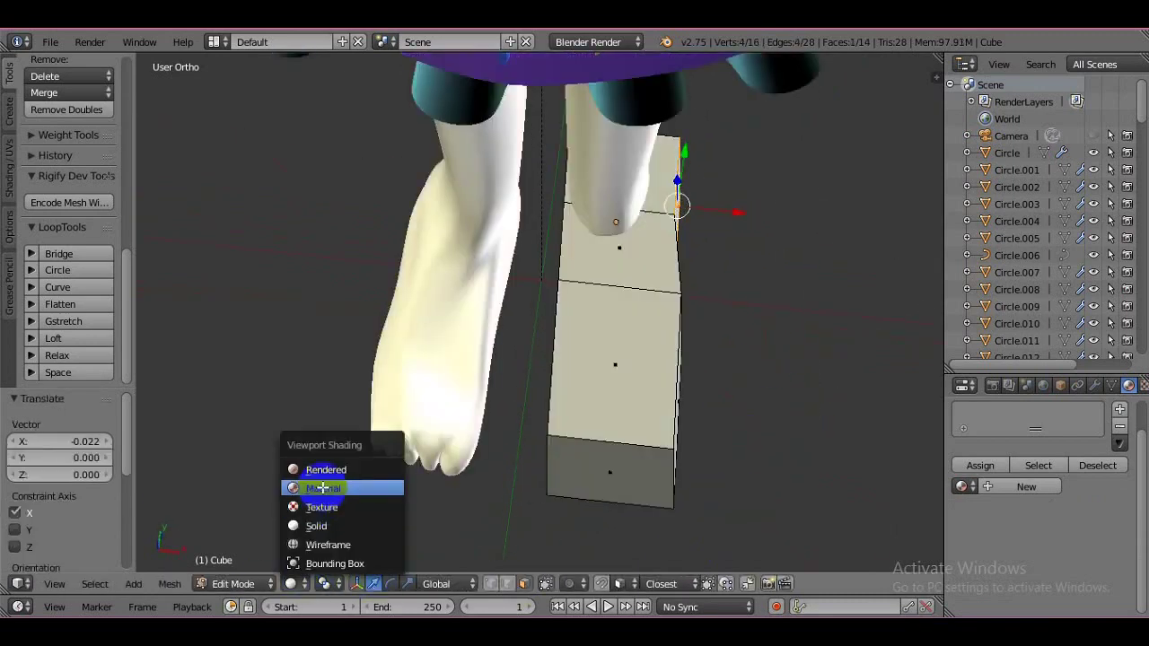
{"action": "left_click", "coordinate": [320, 508]}
{"action": "key", "text": "r"}
{"action": "key", "text": "z"}
{"action": "left_click", "coordinate": [666, 431]}
{"action": "middle_click_drag", "start_coordinate": [667, 431], "coordinate": [870, 565]}
Add loop cuts along the block and move the top edge loop along Z.
{"action": "key", "text": "ctrl+r"}
{"action": "left_click", "coordinate": [661, 359]}
{"action": "left_click", "coordinate": [539, 333], "text": "alt"}
{"action": "key", "text": "g"}
{"action": "key", "text": "z"}
{"action": "left_click", "coordinate": [617, 294]}
{"action": "key", "text": "r"}
{"action": "left_click", "coordinate": [398, 584]}
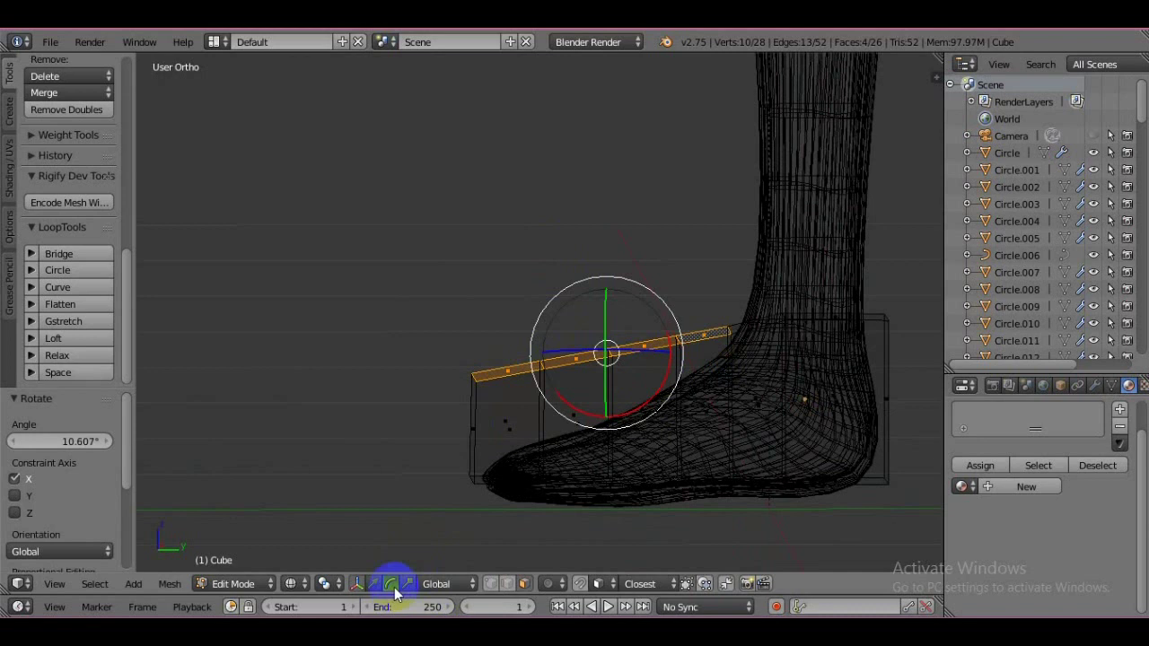
Select the sole's top edge loop and lower it onto the foot along Z.
{"action": "key", "text": "a"}
{"action": "key", "text": "g"}
{"action": "key", "text": "z"}
{"action": "left_click", "coordinate": [616, 437]}
{"action": "key", "text": "a"}
{"action": "middle_click_drag", "start_coordinate": [615, 437], "coordinate": [556, 421]}
{"action": "left_click", "coordinate": [539, 453], "text": "alt"}
{"action": "key", "text": "g"}
{"action": "key", "text": "z"}
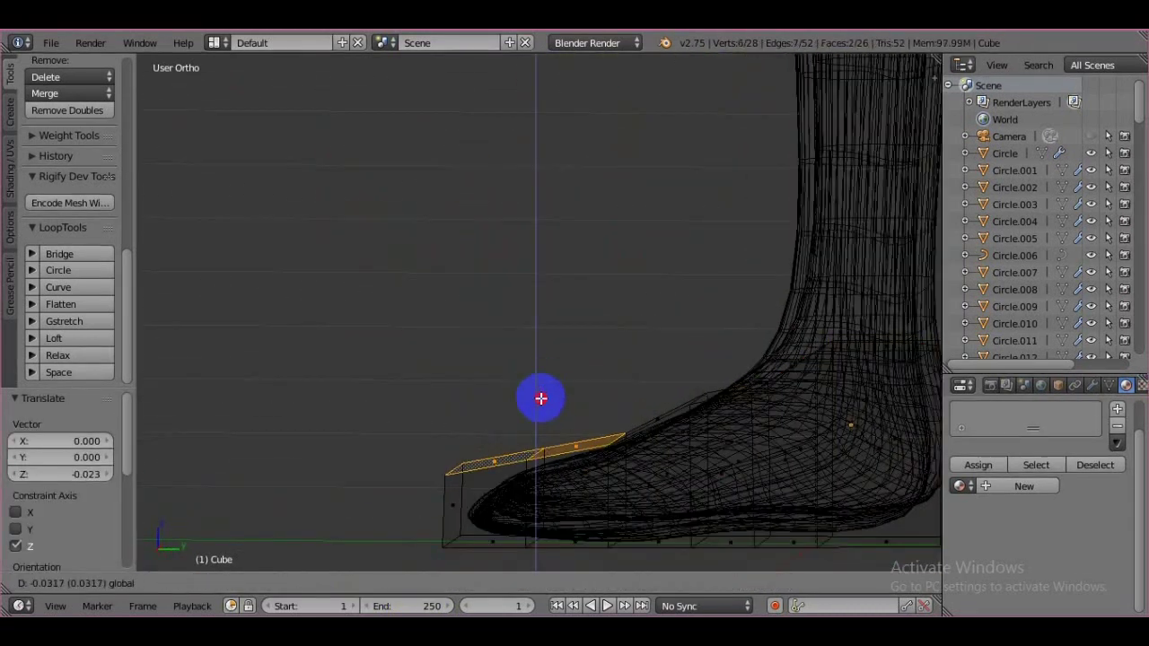
Return to solid shading and move the selected loop along the Z axis.
{"action": "left_click", "coordinate": [289, 583]}
{"action": "left_click", "coordinate": [346, 488]}
{"action": "key", "text": "g"}
{"action": "key", "text": "z"}
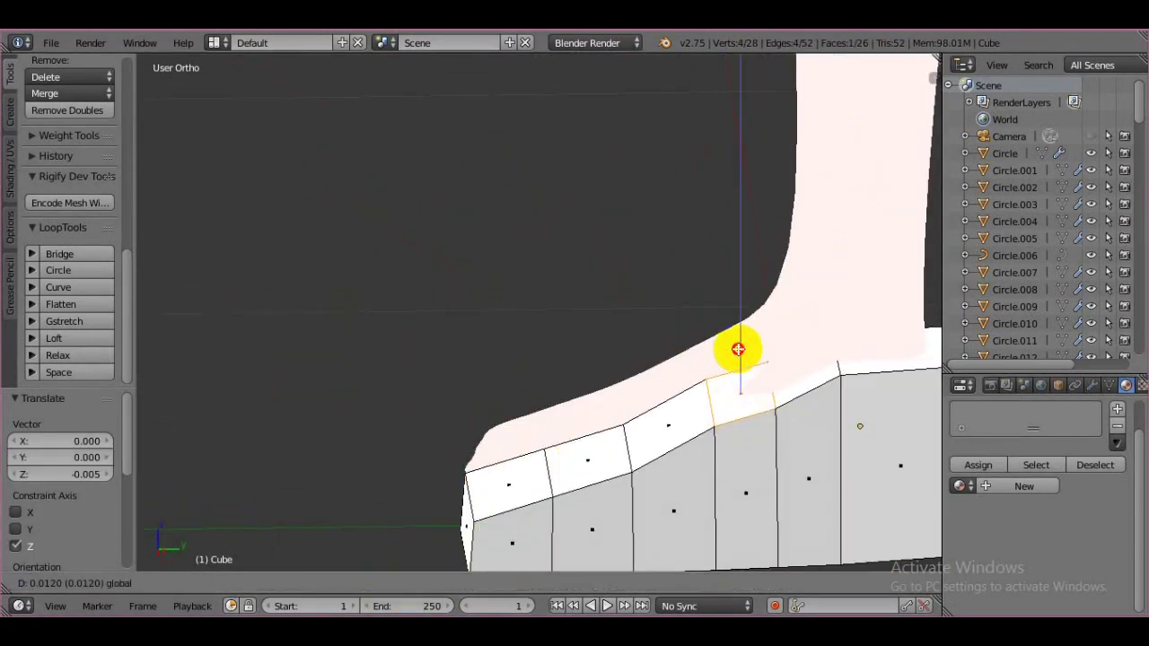
{"action": "scroll", "coordinate": [787, 357], "scroll_direction": "down", "scroll_amount": 3}
{"action": "left_click", "coordinate": [373, 583]}
Extrude the top loop up the ankle, nudge the back vertices along Y, then open modifiers.
{"action": "key", "text": "e"}
{"action": "mouse_move", "coordinate": [628, 359]}
{"action": "middle_mouse_down"}
{"action": "mouse_move", "coordinate": [815, 174]}
{"action": "mouse_move", "coordinate": [833, 200]}
{"action": "middle_mouse_up"}
{"action": "right_click", "coordinate": [717, 354]}
{"action": "middle_click_drag", "start_coordinate": [718, 354], "coordinate": [512, 569]}
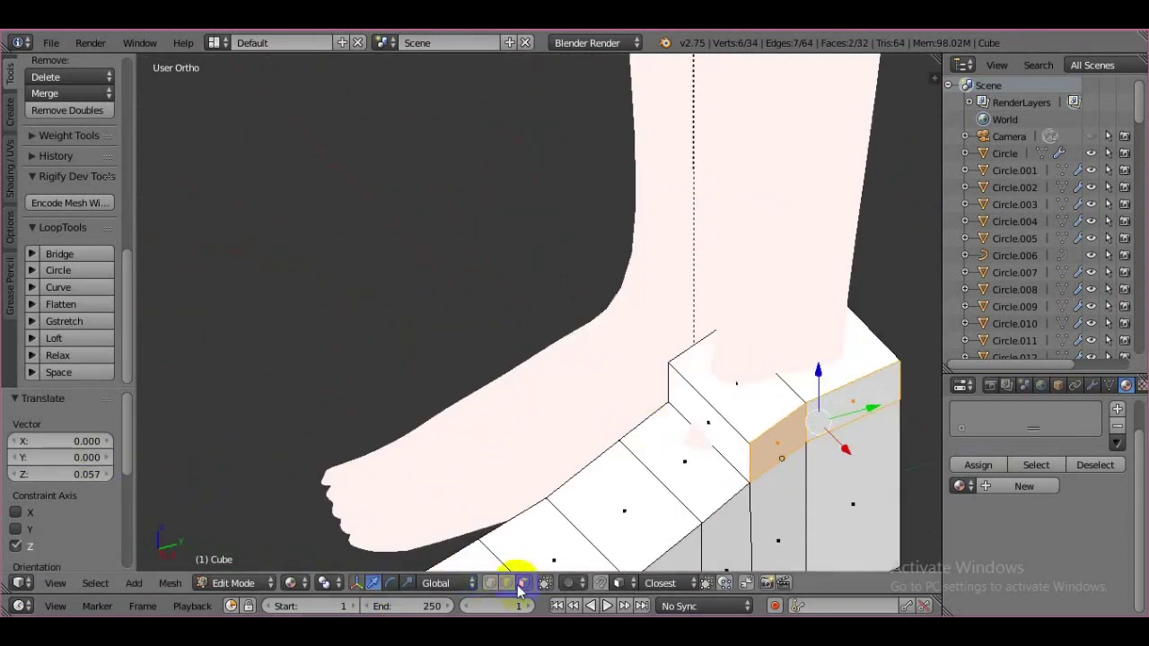
{"action": "middle_click_drag", "start_coordinate": [783, 424], "coordinate": [897, 412]}
{"action": "left_click", "coordinate": [1092, 385]}
{"action": "middle_click_drag", "start_coordinate": [800, 425], "coordinate": [554, 389]}
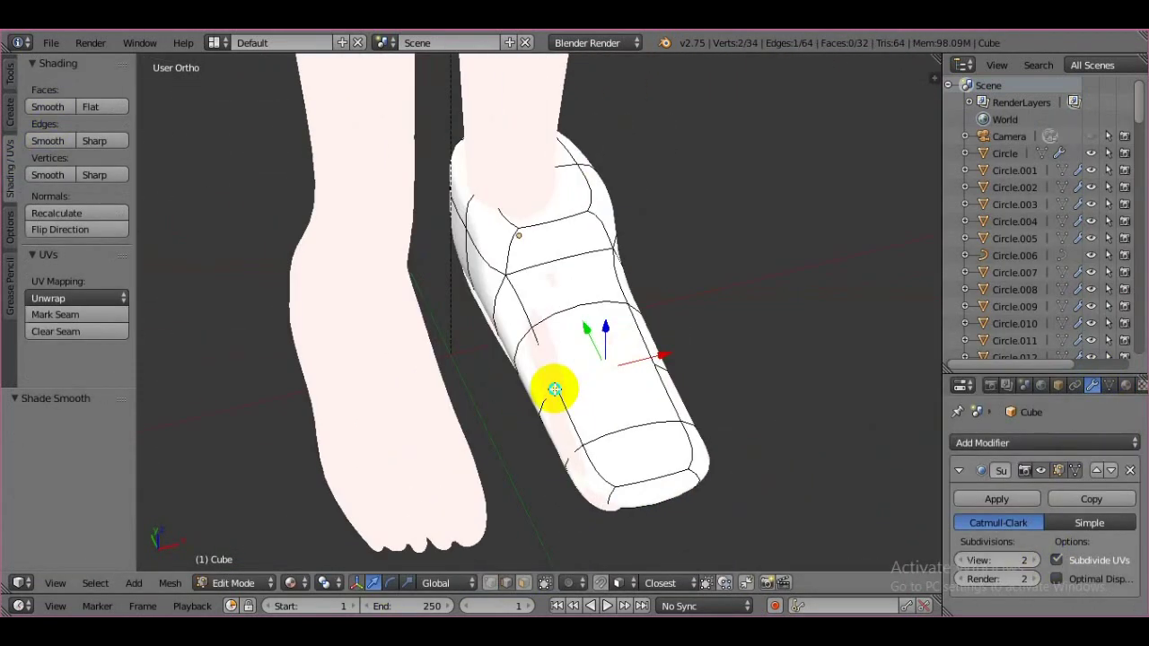
Select vertices at the top of the shoe around the ankle.
{"action": "mouse_move", "coordinate": [526, 350]}
{"action": "middle_mouse_down"}
{"action": "mouse_move", "coordinate": [782, 249]}
{"action": "mouse_move", "coordinate": [769, 461]}
{"action": "mouse_move", "coordinate": [723, 406]}
{"action": "middle_mouse_up"}
{"action": "left_click", "coordinate": [609, 415]}
{"action": "middle_click_drag", "start_coordinate": [609, 415], "coordinate": [757, 500]}
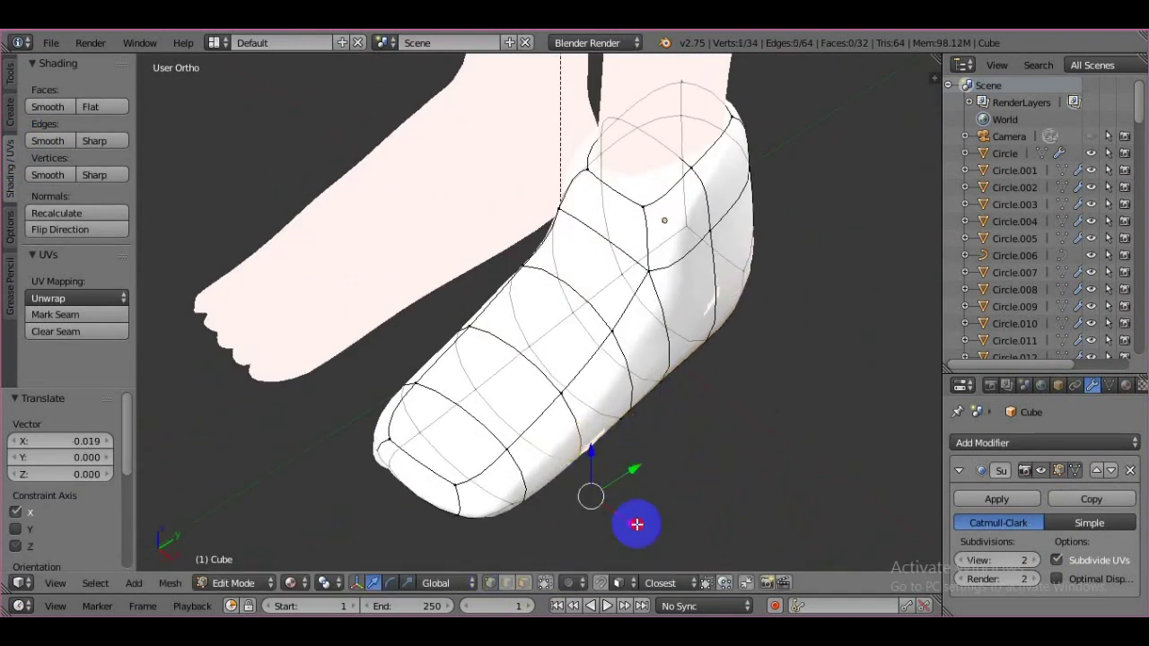
{"action": "middle_click_drag", "start_coordinate": [636, 524], "coordinate": [549, 574]}
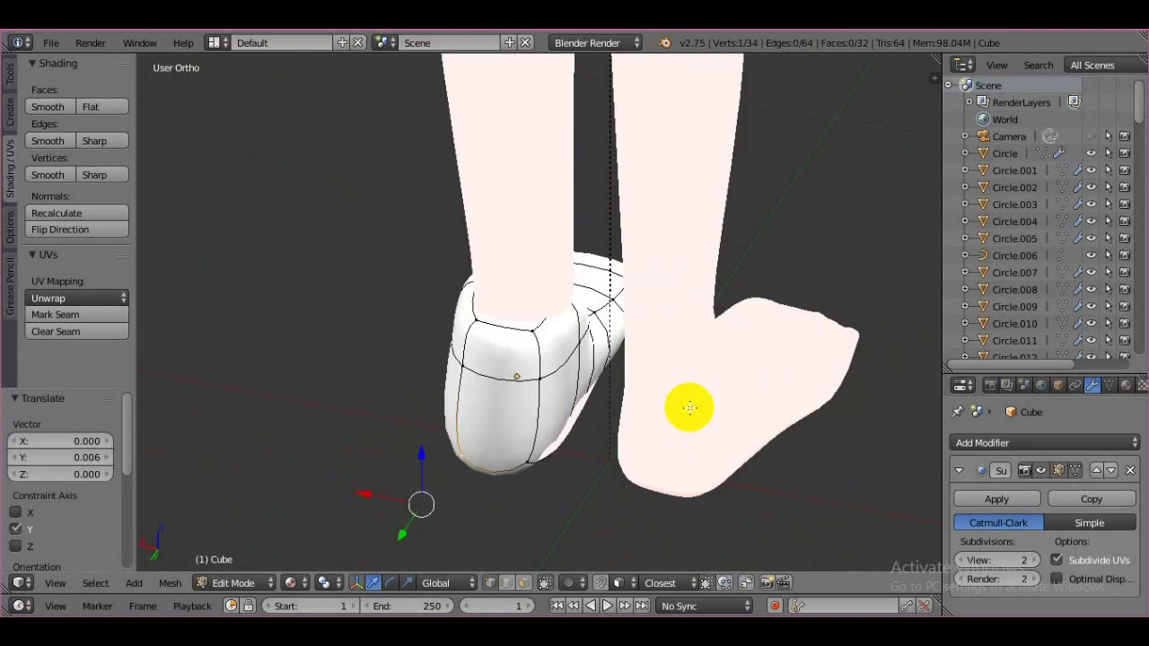
{"action": "left_click", "coordinate": [689, 407], "text": "shift"}
{"action": "middle_click_drag", "start_coordinate": [689, 408], "coordinate": [593, 593]}
{"action": "middle_click_drag", "start_coordinate": [577, 431], "coordinate": [378, 287]}
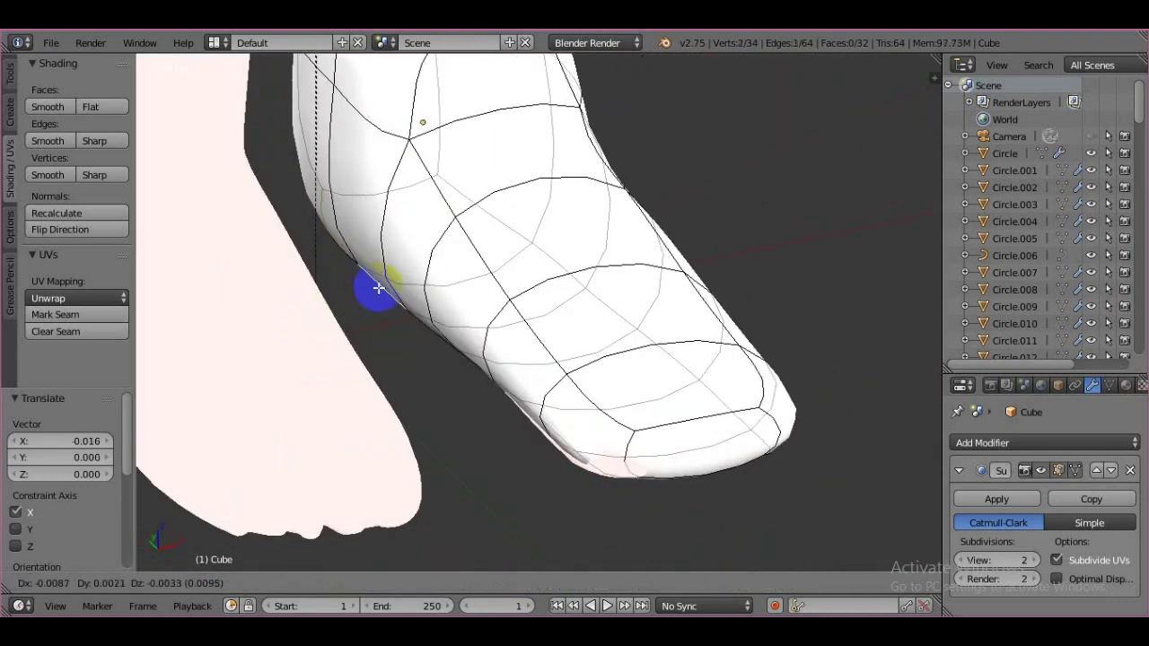
{"action": "middle_click_drag", "start_coordinate": [626, 481], "coordinate": [617, 421]}
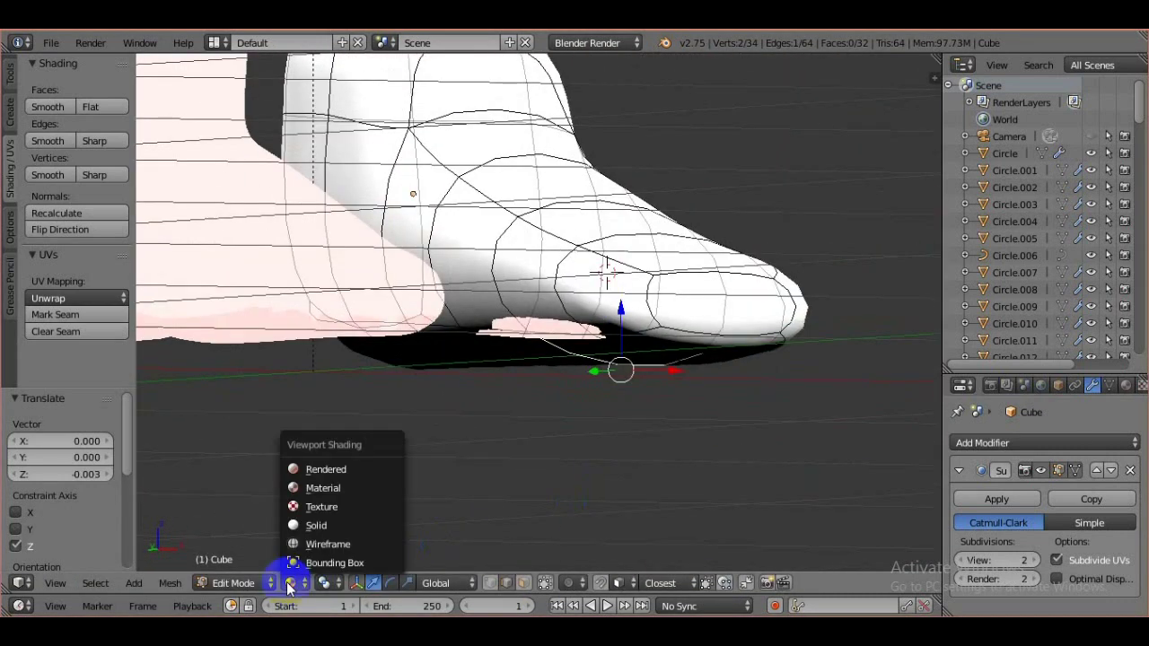
Switch to solid shading and delete the selected top faces to open the shoe.
{"action": "left_click", "coordinate": [315, 525]}
{"action": "mouse_move", "coordinate": [316, 525]}
{"action": "middle_mouse_down"}
{"action": "mouse_move", "coordinate": [533, 338]}
{"action": "mouse_move", "coordinate": [821, 359]}
{"action": "mouse_move", "coordinate": [721, 427]}
{"action": "middle_mouse_up"}
{"action": "mouse_move", "coordinate": [500, 284]}
{"action": "middle_mouse_down"}
{"action": "mouse_move", "coordinate": [495, 200]}
{"action": "mouse_move", "coordinate": [700, 296]}
{"action": "mouse_move", "coordinate": [529, 314]}
{"action": "middle_mouse_up"}
{"action": "key", "text": "x"}
{"action": "left_click", "coordinate": [570, 292]}
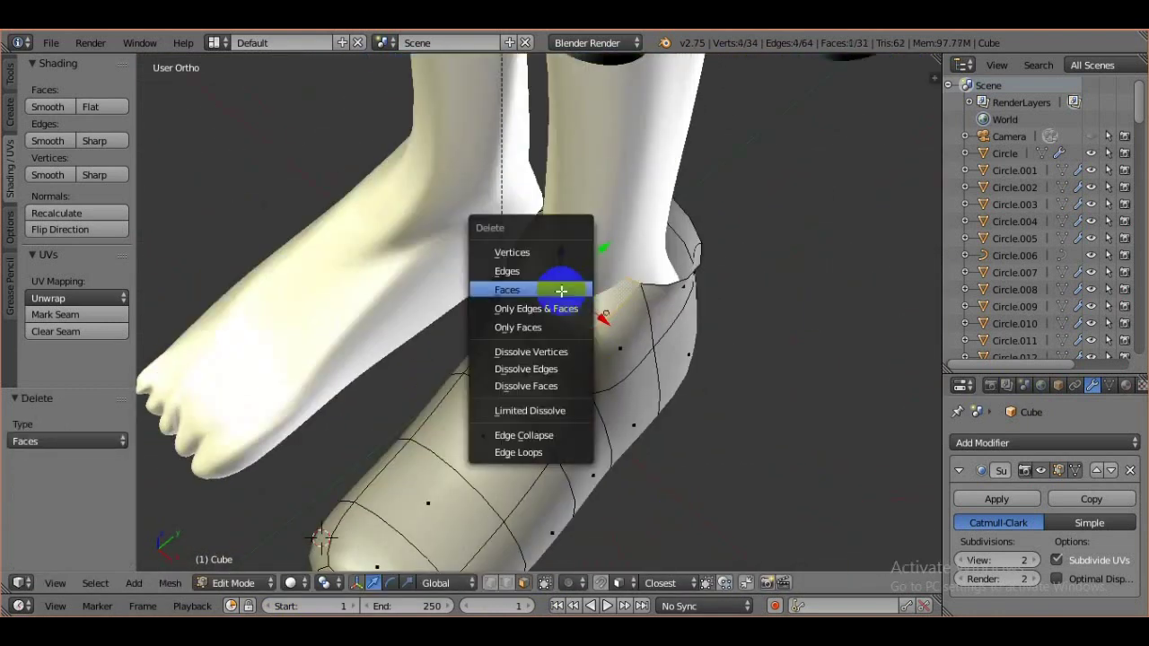
Shift the ankle-opening vertices along Y to shape the opening.
{"action": "mouse_move", "coordinate": [740, 306]}
{"action": "middle_mouse_down"}
{"action": "mouse_move", "coordinate": [559, 430]}
{"action": "mouse_move", "coordinate": [533, 418]}
{"action": "mouse_move", "coordinate": [688, 359]}
{"action": "mouse_move", "coordinate": [557, 199]}
{"action": "middle_mouse_up"}
{"action": "left_click_drag", "start_coordinate": [556, 199], "coordinate": [560, 204]}
{"action": "mouse_move", "coordinate": [559, 203]}
{"action": "middle_mouse_down"}
{"action": "mouse_move", "coordinate": [474, 314]}
{"action": "mouse_move", "coordinate": [590, 456]}
{"action": "mouse_move", "coordinate": [500, 418]}
{"action": "mouse_move", "coordinate": [571, 232]}
{"action": "middle_mouse_up"}
{"action": "left_click_drag", "start_coordinate": [571, 232], "coordinate": [574, 236]}
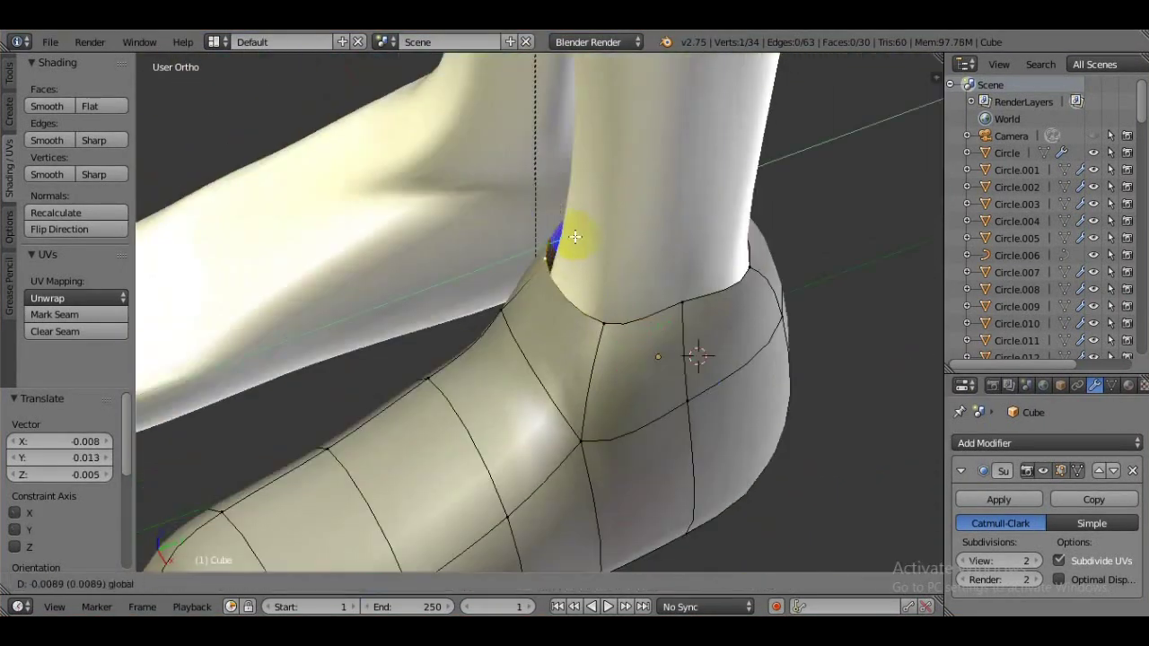
{"action": "middle_click_drag", "start_coordinate": [574, 236], "coordinate": [672, 431]}
Add two edge loops around the ankle with Ctrl+R and slide them into position.
{"action": "key", "text": "ctrl+r"}
{"action": "left_click", "coordinate": [520, 236]}
{"action": "middle_click_drag", "start_coordinate": [521, 235], "coordinate": [351, 230]}
{"action": "left_click_drag", "start_coordinate": [350, 229], "coordinate": [351, 229]}
{"action": "left_click", "coordinate": [600, 189]}
{"action": "middle_click_drag", "start_coordinate": [601, 190], "coordinate": [651, 392]}
{"action": "mouse_move", "coordinate": [598, 323]}
{"action": "middle_mouse_down"}
{"action": "mouse_move", "coordinate": [161, 462]}
{"action": "mouse_move", "coordinate": [584, 338]}
{"action": "middle_mouse_up"}
{"action": "left_click", "coordinate": [584, 338]}
{"action": "mouse_move", "coordinate": [600, 241]}
{"action": "middle_mouse_down"}
{"action": "mouse_move", "coordinate": [639, 343]}
{"action": "mouse_move", "coordinate": [526, 403]}
{"action": "mouse_move", "coordinate": [679, 354]}
{"action": "mouse_move", "coordinate": [479, 140]}
{"action": "middle_mouse_up"}
Move the selected ankle vertices along Y, then along Z.
{"action": "key", "text": "g"}
{"action": "key", "text": "y"}
{"action": "left_click", "coordinate": [582, 200]}
{"action": "mouse_move", "coordinate": [582, 200]}
{"action": "middle_mouse_down"}
{"action": "mouse_move", "coordinate": [810, 418]}
{"action": "mouse_move", "coordinate": [618, 372]}
{"action": "mouse_move", "coordinate": [828, 384]}
{"action": "mouse_move", "coordinate": [564, 391]}
{"action": "mouse_move", "coordinate": [675, 403]}
{"action": "middle_mouse_up"}
{"action": "key", "text": "g"}
{"action": "key", "text": "z"}
{"action": "mouse_move", "coordinate": [572, 337]}
{"action": "middle_mouse_down"}
{"action": "mouse_move", "coordinate": [397, 410]}
{"action": "mouse_move", "coordinate": [736, 320]}
{"action": "mouse_move", "coordinate": [672, 264]}
{"action": "middle_mouse_up"}
Extrude the opening edge along Y, shift it along X, and add a loop cut across the shoe.
{"action": "key", "text": "e"}
{"action": "key", "text": "y"}
{"action": "left_click", "coordinate": [640, 344]}
{"action": "mouse_move", "coordinate": [640, 345]}
{"action": "middle_mouse_down"}
{"action": "mouse_move", "coordinate": [641, 398]}
{"action": "mouse_move", "coordinate": [730, 397]}
{"action": "mouse_move", "coordinate": [692, 206]}
{"action": "mouse_move", "coordinate": [660, 251]}
{"action": "middle_mouse_up"}
{"action": "key", "text": "g"}
{"action": "key", "text": "x"}
{"action": "left_click", "coordinate": [751, 475]}
{"action": "mouse_move", "coordinate": [751, 475]}
{"action": "middle_mouse_down"}
{"action": "mouse_move", "coordinate": [437, 367]}
{"action": "mouse_move", "coordinate": [713, 544]}
{"action": "mouse_move", "coordinate": [369, 485]}
{"action": "mouse_move", "coordinate": [520, 434]}
{"action": "middle_mouse_up"}
{"action": "key", "text": "ctrl+r"}
{"action": "left_click", "coordinate": [520, 434]}
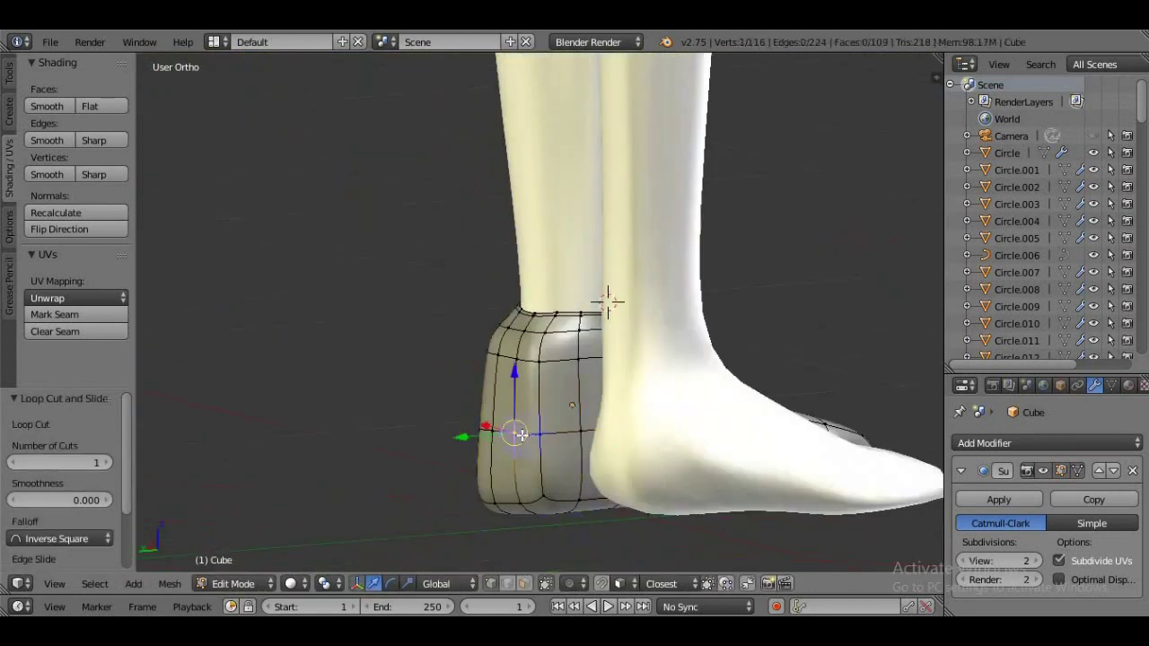
Lower the ankle vertices along Z and select vertices on the ankle collar.
{"action": "left_click", "coordinate": [555, 314]}
{"action": "middle_click_drag", "start_coordinate": [555, 314], "coordinate": [599, 386]}
{"action": "right_click", "coordinate": [600, 386]}
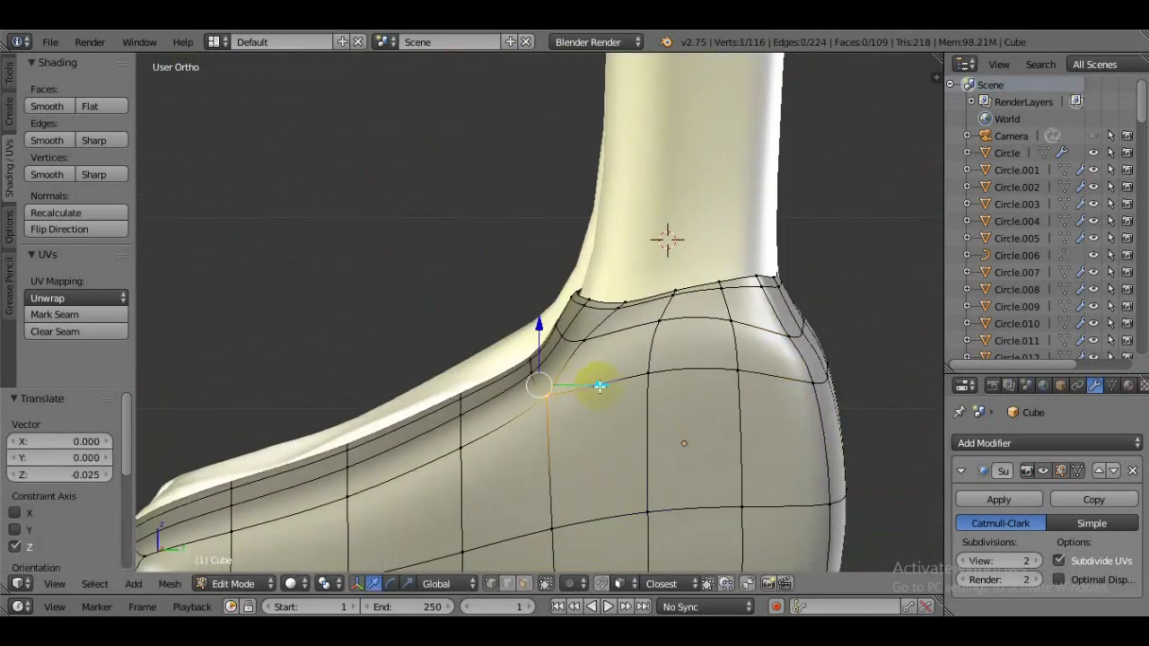
{"action": "left_click", "coordinate": [693, 299]}
{"action": "middle_click_drag", "start_coordinate": [694, 299], "coordinate": [425, 407]}
{"action": "right_click", "coordinate": [424, 406]}
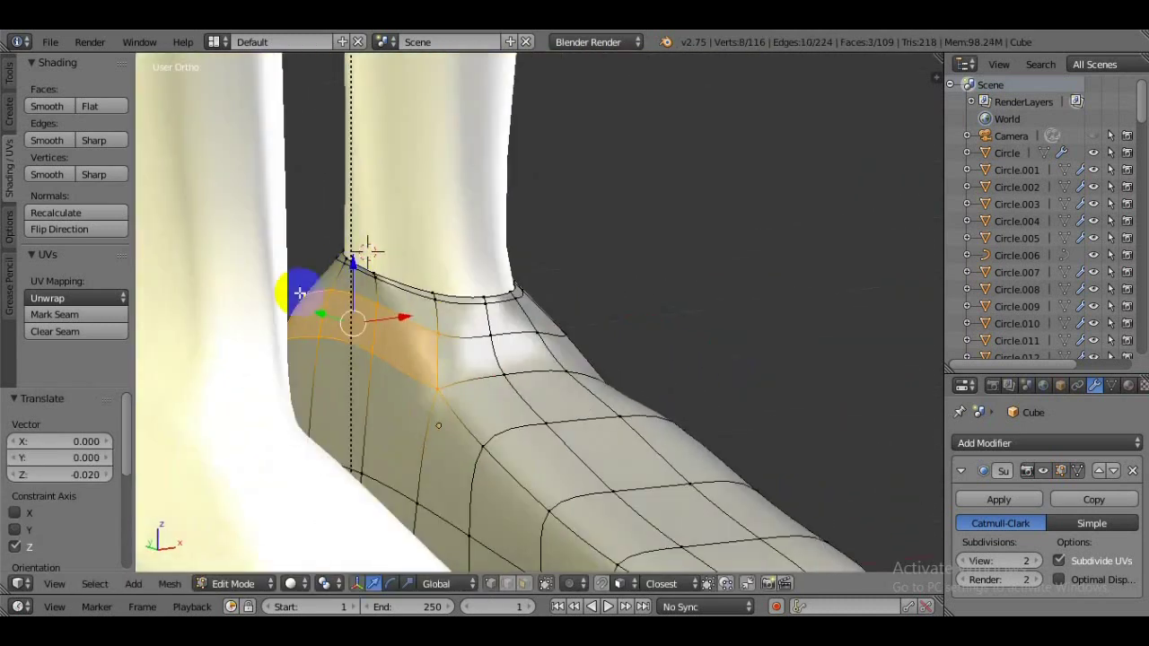
{"action": "middle_click_drag", "start_coordinate": [300, 292], "coordinate": [568, 471]}
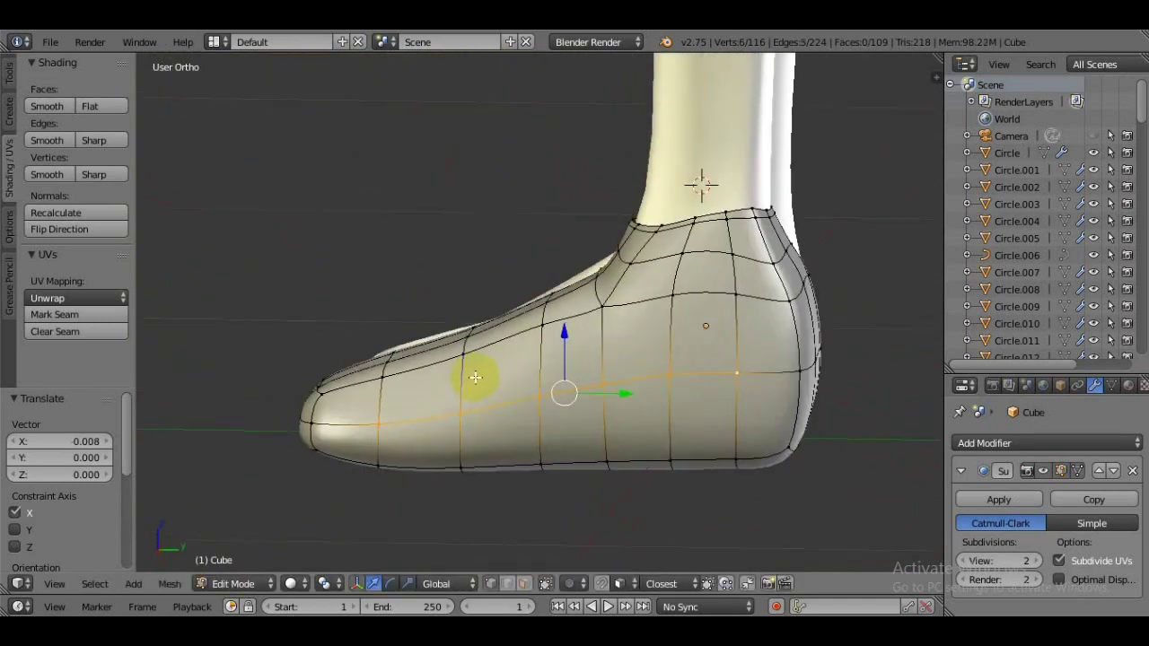
Nudge two vertices on the shoe's side along the Y axis.
{"action": "mouse_move", "coordinate": [660, 368]}
{"action": "middle_mouse_down"}
{"action": "mouse_move", "coordinate": [541, 341]}
{"action": "mouse_move", "coordinate": [661, 351]}
{"action": "mouse_move", "coordinate": [513, 380]}
{"action": "middle_mouse_up"}
{"action": "right_click", "coordinate": [575, 338]}
{"action": "key", "text": "g"}
{"action": "key", "text": "y"}
{"action": "left_click", "coordinate": [614, 339]}
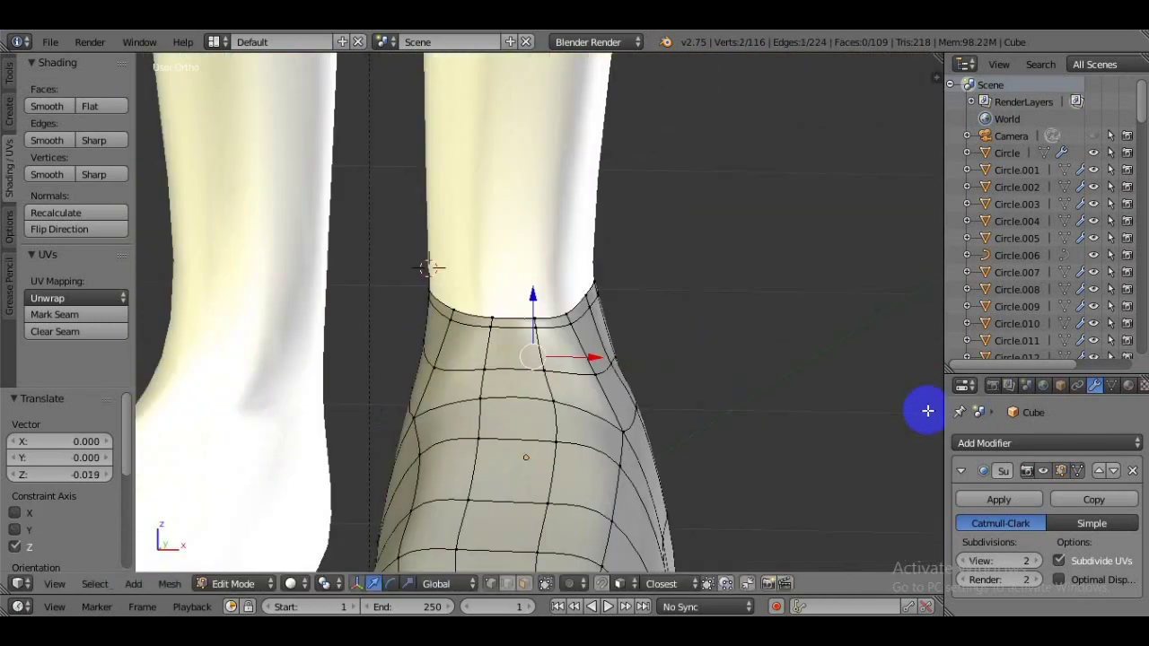
Check the foot in wireframe and select a band of faces along the sole.
{"action": "middle_click_drag", "start_coordinate": [923, 410], "coordinate": [448, 456]}
{"action": "key", "text": "z"}
{"action": "middle_click_drag", "start_coordinate": [538, 503], "coordinate": [538, 500]}
{"action": "key", "text": "Tab"}
{"action": "key", "text": "Tab"}
{"action": "key", "text": "z"}
{"action": "right_click", "coordinate": [611, 301]}
{"action": "key", "text": "g"}
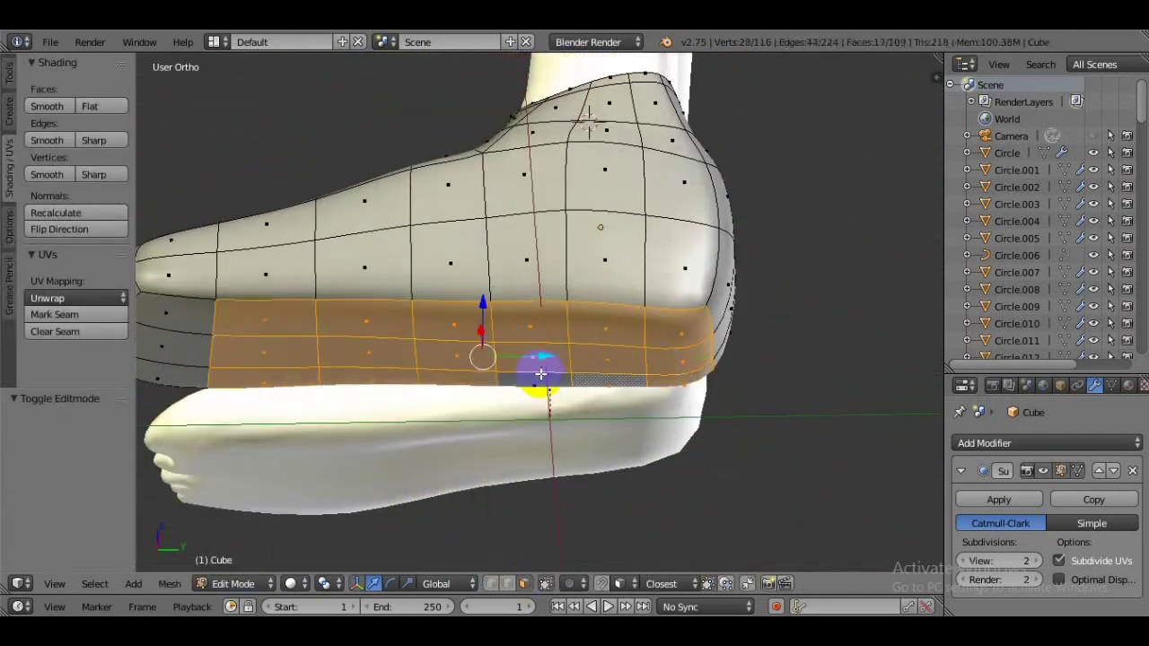
Tilt the sole-edge faces by rotating them about the X axis.
{"action": "mouse_move", "coordinate": [451, 404]}
{"action": "middle_mouse_down"}
{"action": "mouse_move", "coordinate": [567, 492]}
{"action": "mouse_move", "coordinate": [602, 307]}
{"action": "middle_mouse_up"}
{"action": "right_click", "coordinate": [687, 328]}
{"action": "mouse_move", "coordinate": [672, 277]}
{"action": "middle_mouse_down"}
{"action": "mouse_move", "coordinate": [518, 395]}
{"action": "mouse_move", "coordinate": [488, 277]}
{"action": "mouse_move", "coordinate": [512, 275]}
{"action": "middle_mouse_up"}
{"action": "key", "text": "r"}
{"action": "key", "text": "x"}
{"action": "left_click", "coordinate": [518, 395]}
{"action": "right_click", "coordinate": [487, 277], "text": "shift"}
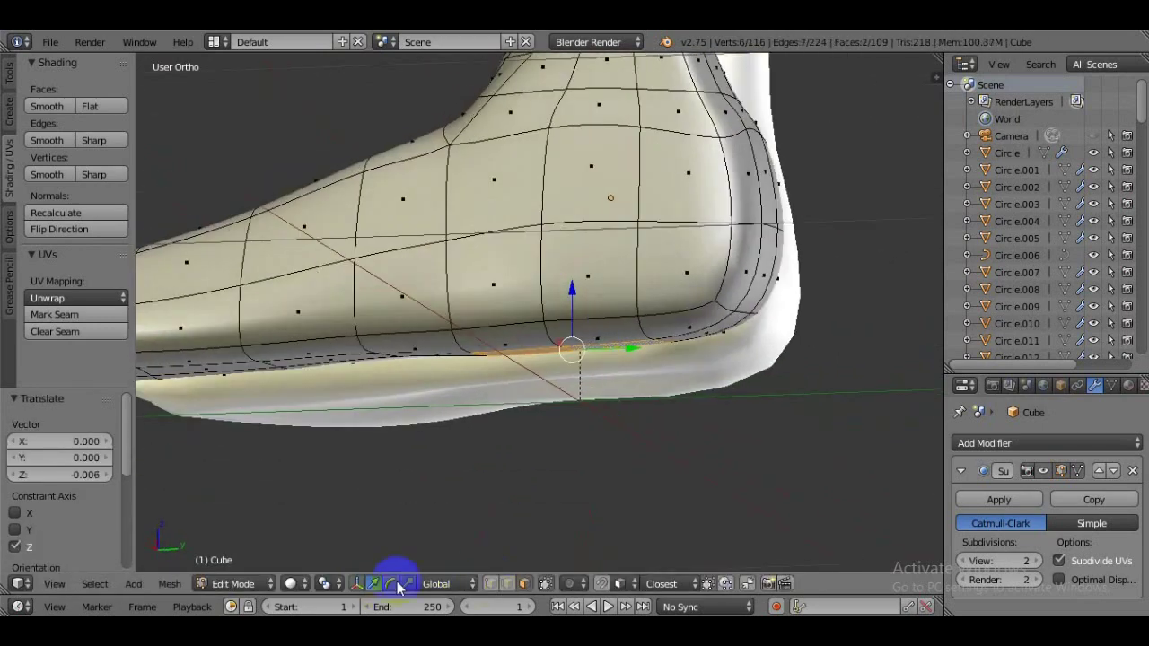
{"action": "key", "text": "r"}
{"action": "key", "text": "x"}
{"action": "left_click", "coordinate": [396, 450]}
{"action": "mouse_move", "coordinate": [396, 450]}
{"action": "middle_mouse_down"}
{"action": "mouse_move", "coordinate": [403, 313]}
{"action": "mouse_move", "coordinate": [503, 457]}
{"action": "mouse_move", "coordinate": [512, 554]}
{"action": "mouse_move", "coordinate": [219, 588]}
{"action": "middle_mouse_up"}
Check the shoe, then move the toe vertices to tighten the toe.
{"action": "key", "text": "Tab"}
{"action": "key", "text": "Tab"}
{"action": "key", "text": "z"}
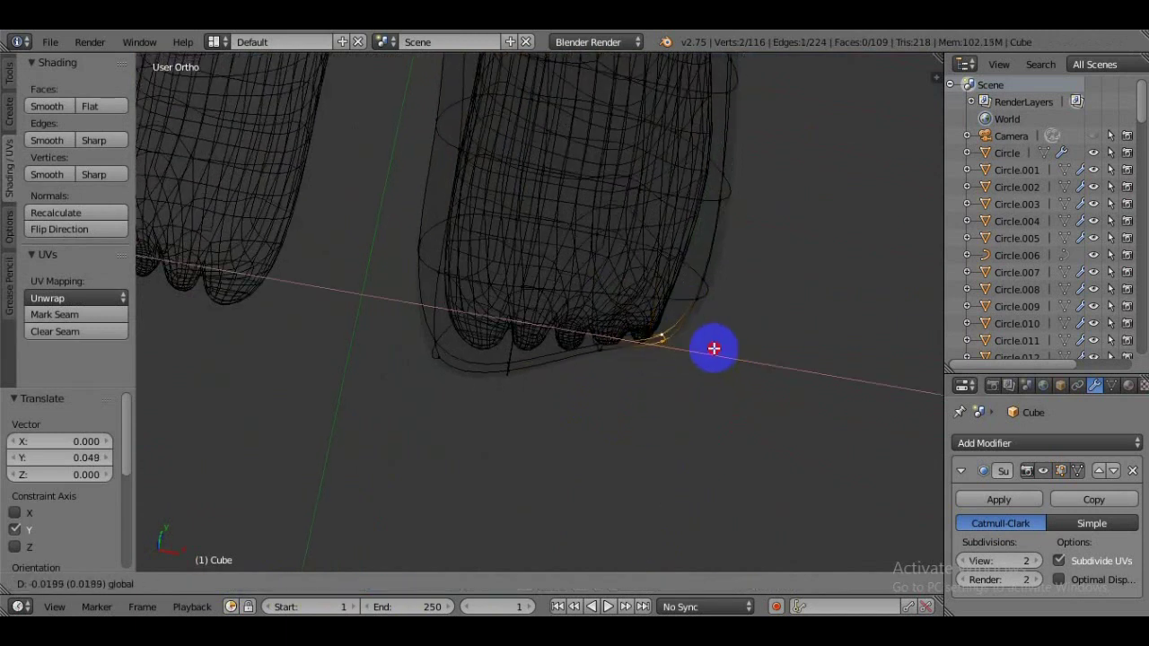
{"action": "left_click", "coordinate": [716, 349]}
{"action": "right_click", "coordinate": [577, 391]}
{"action": "key", "text": "z"}
{"action": "mouse_move", "coordinate": [583, 366]}
{"action": "middle_mouse_down"}
{"action": "mouse_move", "coordinate": [551, 494]}
{"action": "mouse_move", "coordinate": [487, 333]}
{"action": "mouse_move", "coordinate": [521, 406]}
{"action": "middle_mouse_up"}
{"action": "key", "text": "g"}
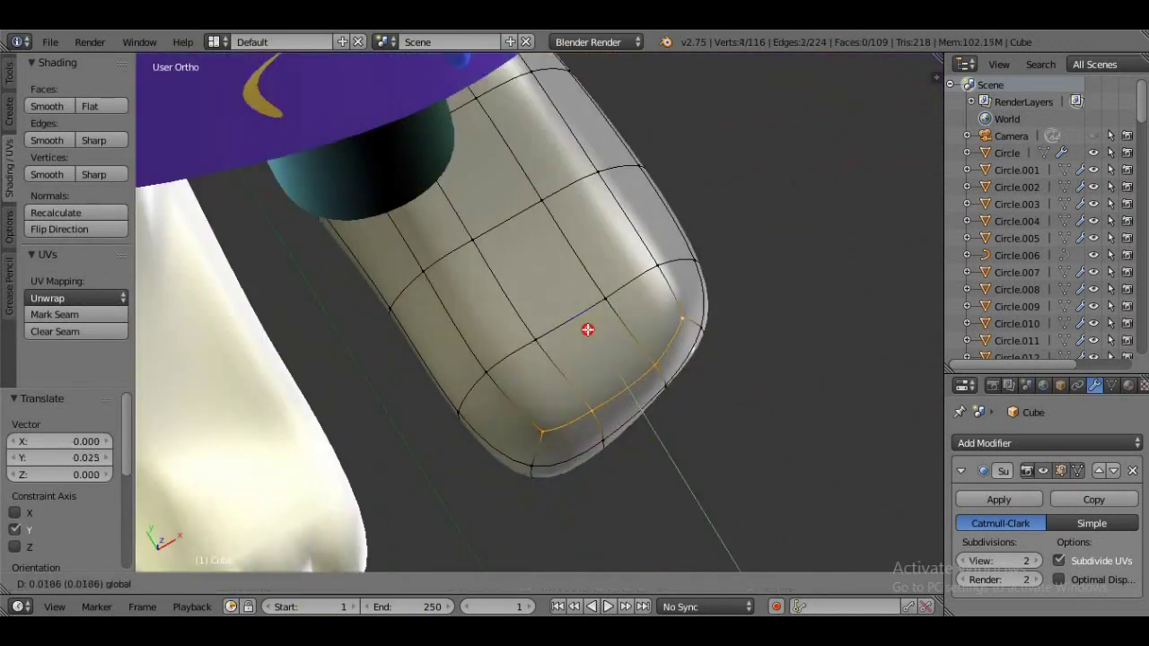
{"action": "left_click", "coordinate": [593, 338]}
Adjust another toe vertex and inspect both feet in wireframe and solid shading.
{"action": "middle_click_drag", "start_coordinate": [593, 338], "coordinate": [661, 410]}
{"action": "right_click", "coordinate": [591, 362]}
{"action": "key", "text": "g"}
{"action": "key", "text": "z"}
{"action": "scroll", "coordinate": [626, 392], "scroll_direction": "down", "scroll_amount": 2}
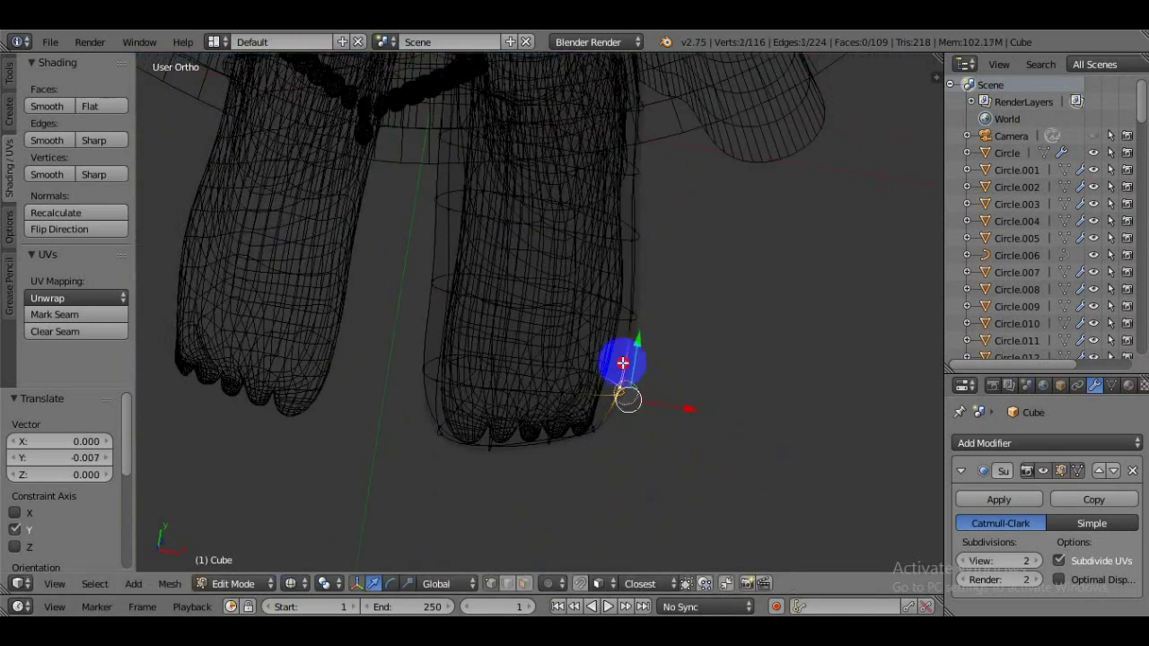
{"action": "middle_click_drag", "start_coordinate": [709, 301], "coordinate": [548, 435]}
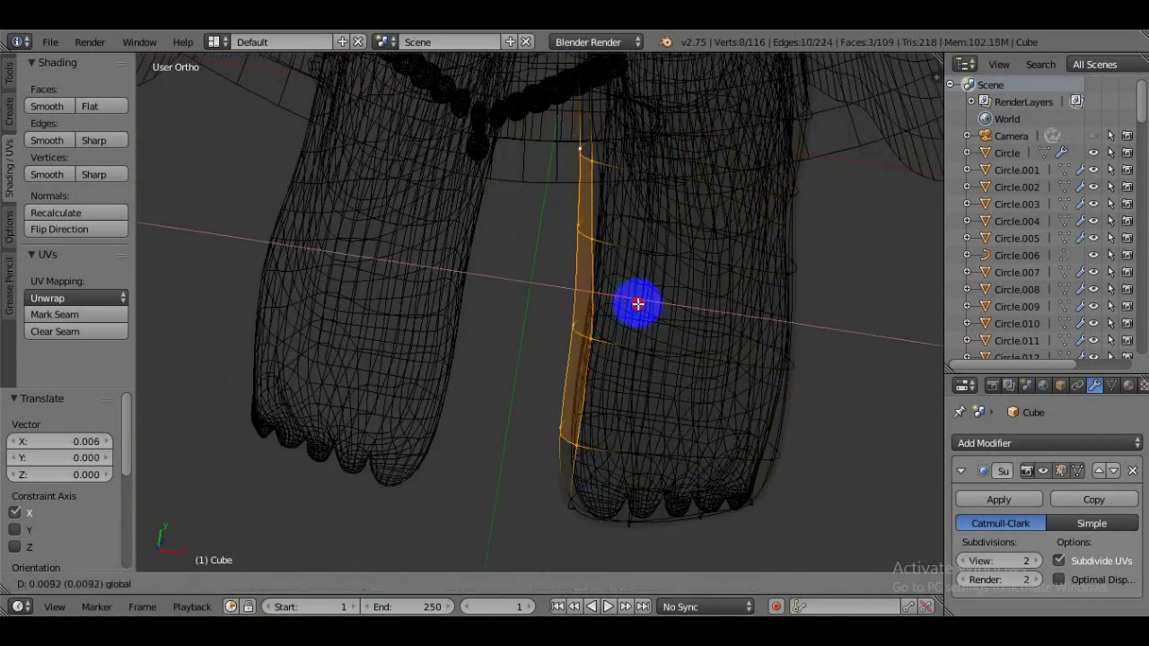
{"action": "key", "text": "z"}
{"action": "mouse_move", "coordinate": [517, 427]}
{"action": "middle_mouse_down"}
{"action": "mouse_move", "coordinate": [518, 383]}
{"action": "mouse_move", "coordinate": [708, 484]}
{"action": "middle_mouse_up"}
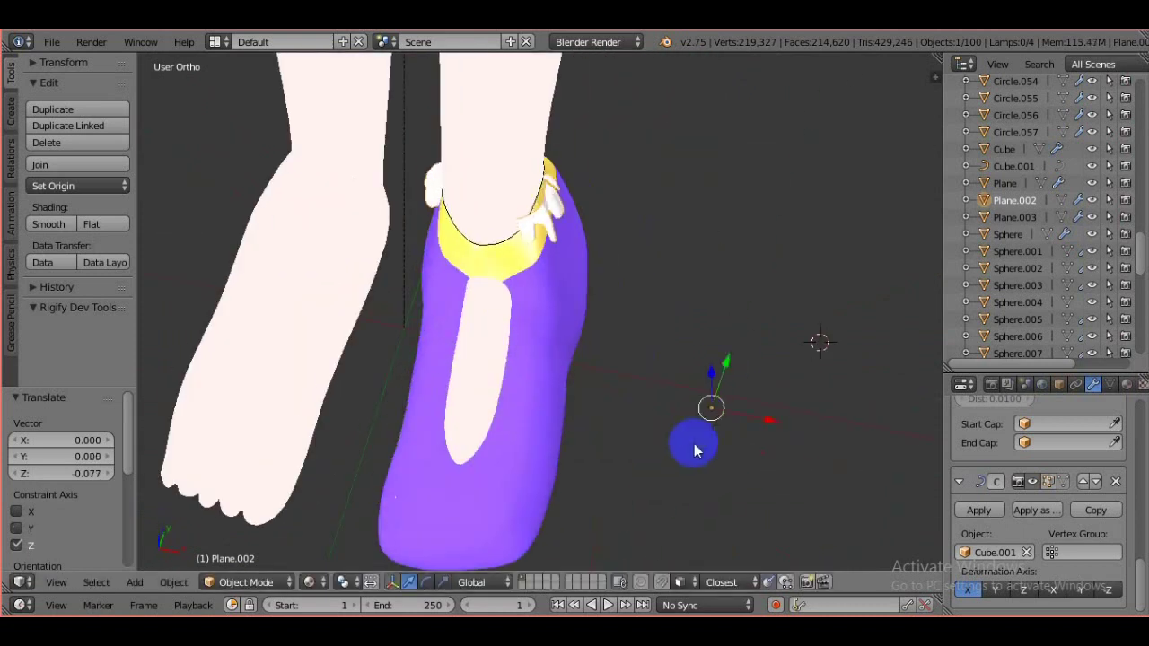
Select the body object in the viewport.
{"action": "right_click", "coordinate": [533, 212]}
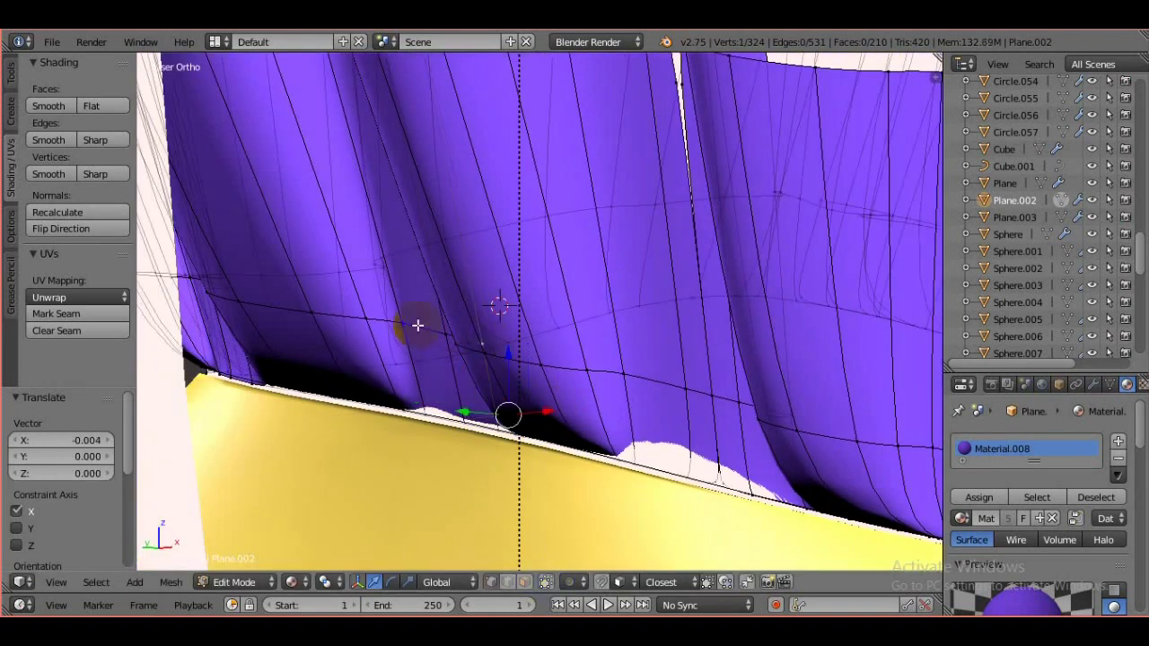
Nudge frill vertices slightly, locking the second adjustment to the X axis.
{"action": "key", "text": "g"}
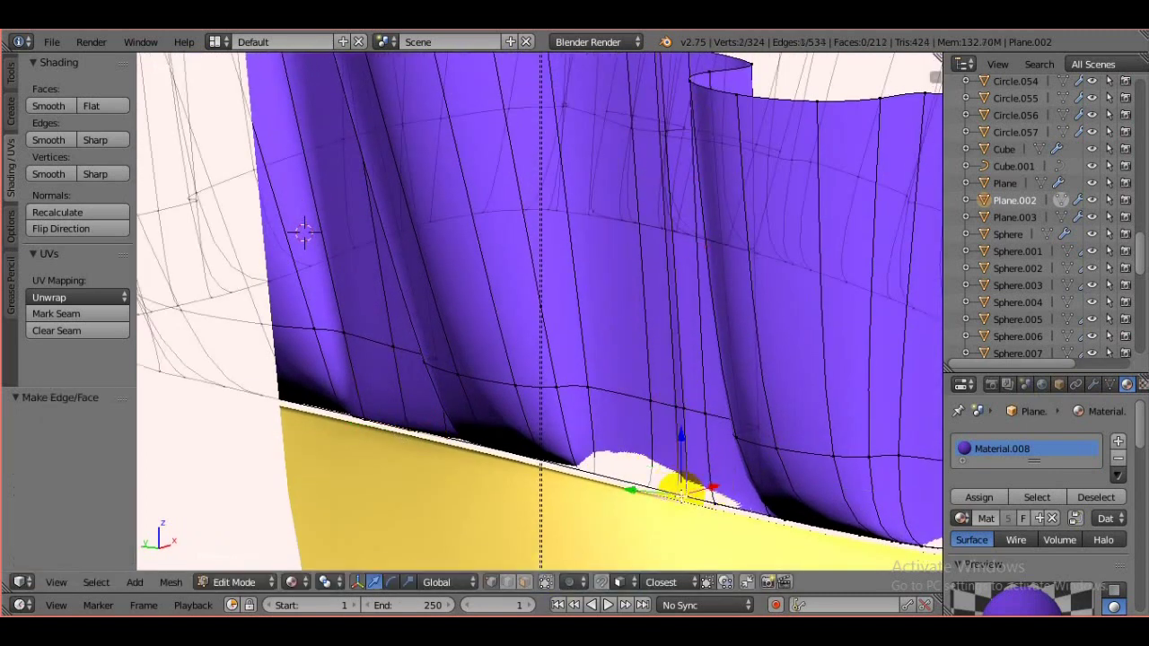
{"action": "left_click", "coordinate": [652, 472]}
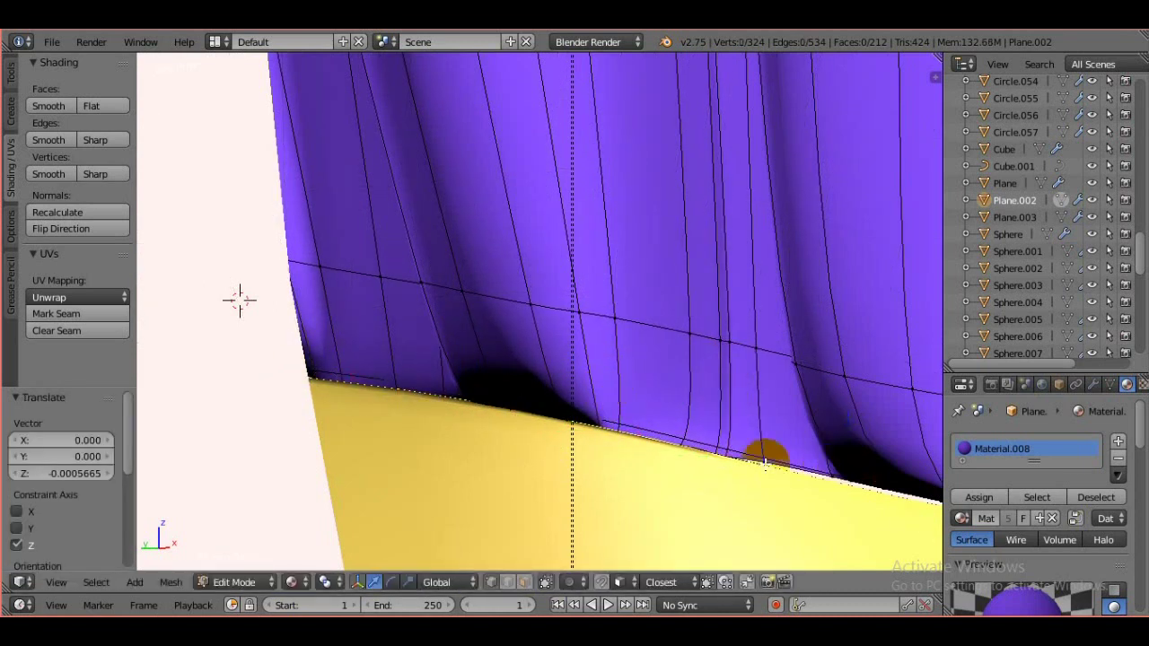
{"action": "middle_click_drag", "start_coordinate": [826, 469], "coordinate": [602, 476]}
{"action": "key", "text": "g"}
{"action": "middle_click_drag", "start_coordinate": [572, 432], "coordinate": [723, 457]}
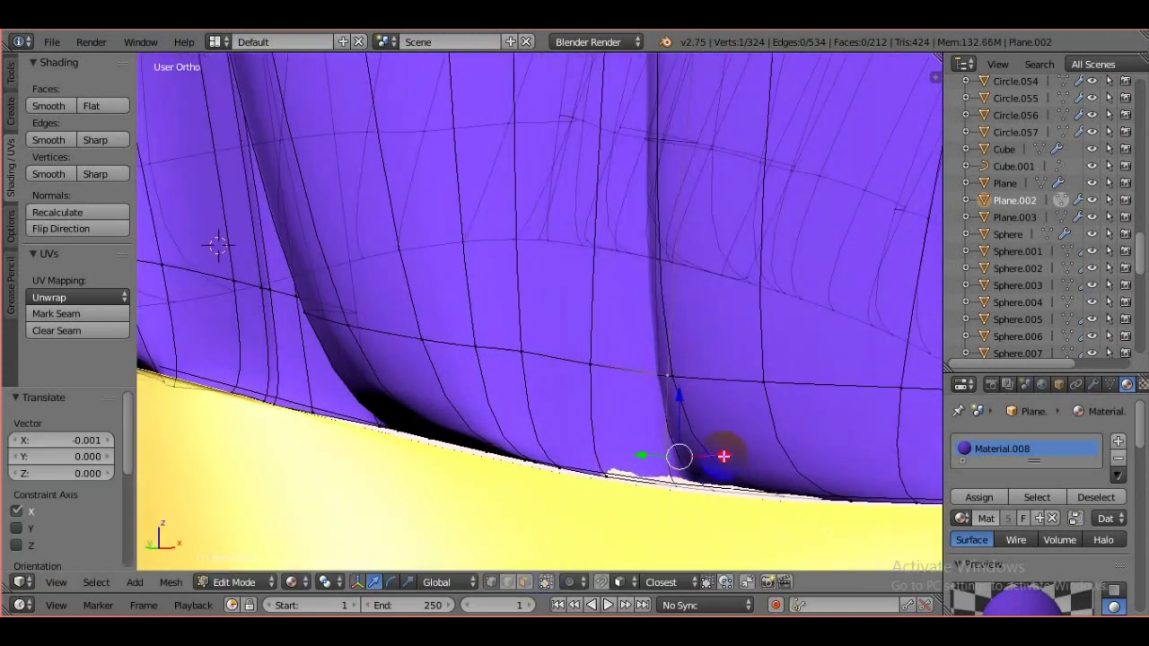
{"action": "key", "text": "x"}
{"action": "left_click", "coordinate": [825, 497]}
{"action": "middle_click_drag", "start_coordinate": [775, 431], "coordinate": [535, 552]}
Fill a new face between selected frill vertices and shift the cuff geometry along Y.
{"action": "key", "text": "f"}
{"action": "mouse_move", "coordinate": [434, 115]}
{"action": "middle_mouse_down"}
{"action": "mouse_move", "coordinate": [642, 456]}
{"action": "mouse_move", "coordinate": [762, 482]}
{"action": "middle_mouse_up"}
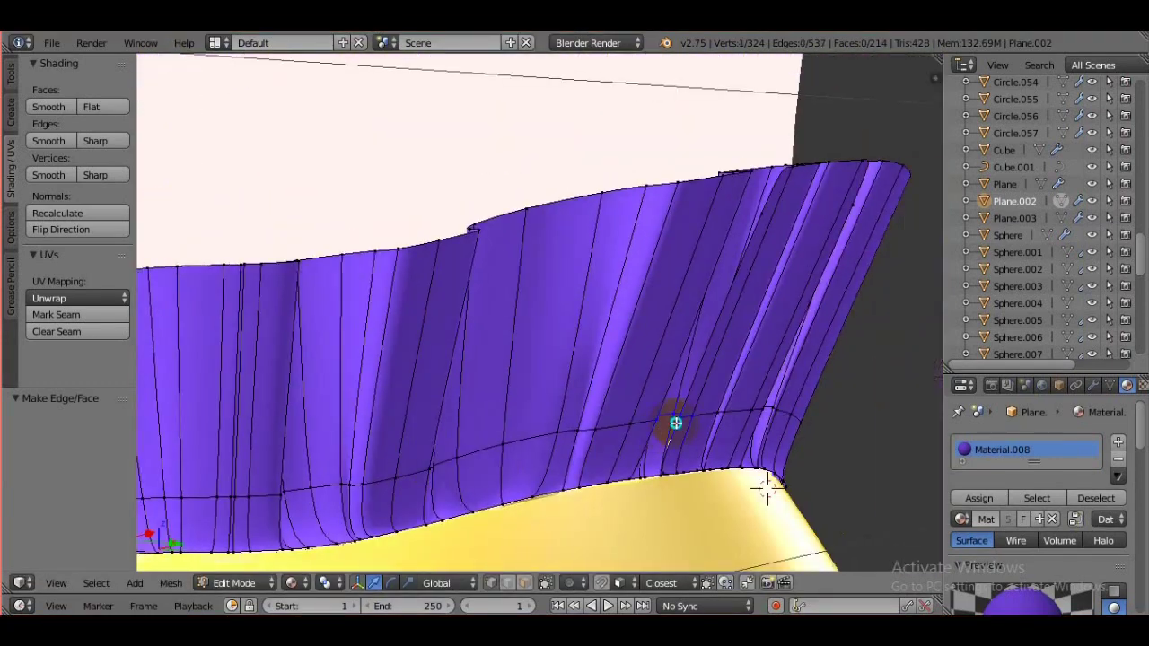
{"action": "key", "text": "g"}
{"action": "key", "text": "y"}
{"action": "left_click", "coordinate": [614, 444]}
Move a vertex on the frill's lower edge along X.
{"action": "right_click", "coordinate": [690, 338]}
{"action": "mouse_move", "coordinate": [691, 337]}
{"action": "middle_mouse_down"}
{"action": "mouse_move", "coordinate": [826, 338]}
{"action": "mouse_move", "coordinate": [782, 530]}
{"action": "middle_mouse_up"}
{"action": "right_click", "coordinate": [782, 529]}
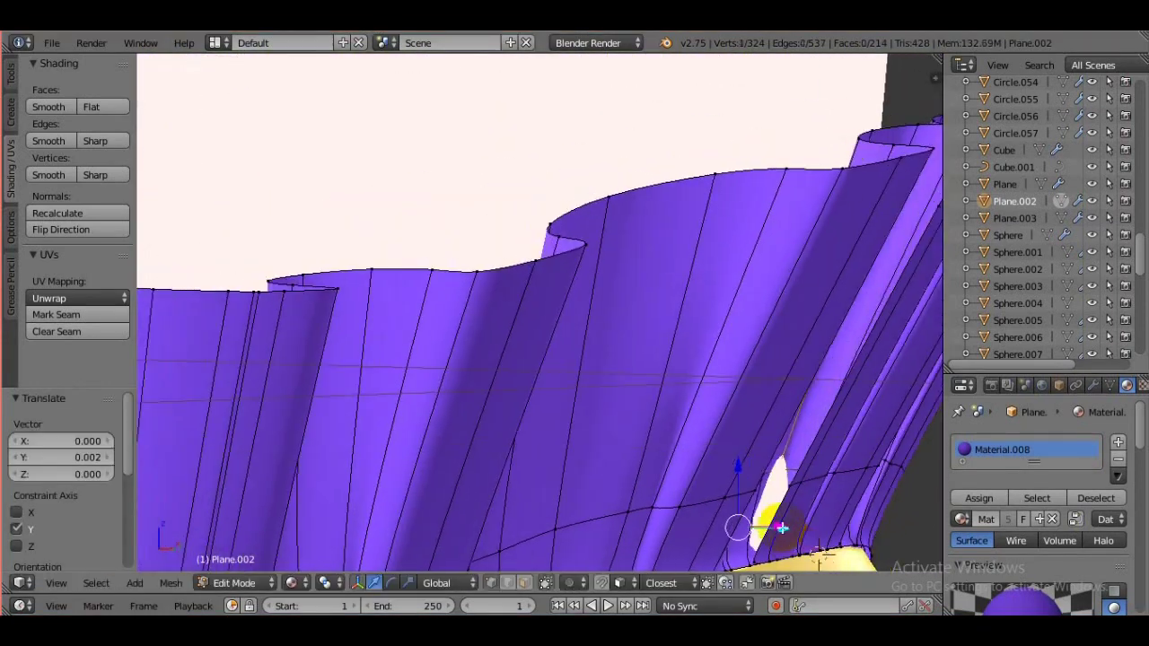
{"action": "scroll", "coordinate": [746, 531], "scroll_direction": "up", "scroll_amount": 3}
{"action": "middle_click_drag", "start_coordinate": [549, 448], "coordinate": [651, 367]}
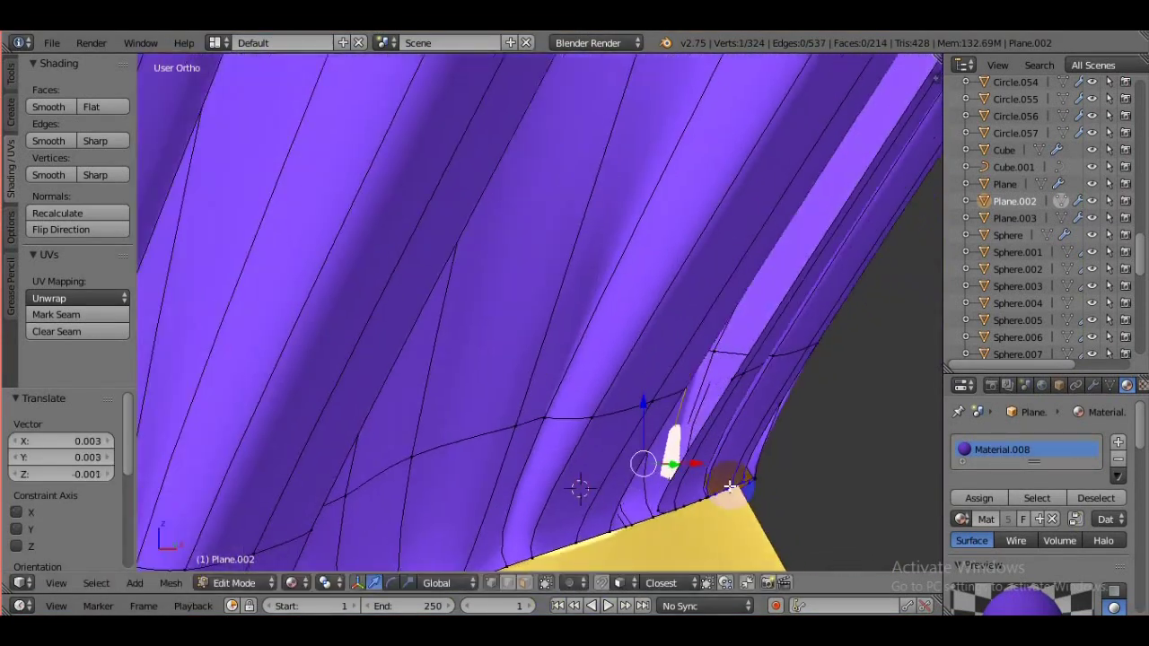
{"action": "key", "text": "g"}
{"action": "key", "text": "x"}
{"action": "left_click", "coordinate": [651, 487]}
Shift frill edges and vertices on the other side of the ruffle to even the folds.
{"action": "mouse_move", "coordinate": [651, 486]}
{"action": "middle_mouse_down"}
{"action": "mouse_move", "coordinate": [546, 428]}
{"action": "mouse_move", "coordinate": [623, 264]}
{"action": "middle_mouse_up"}
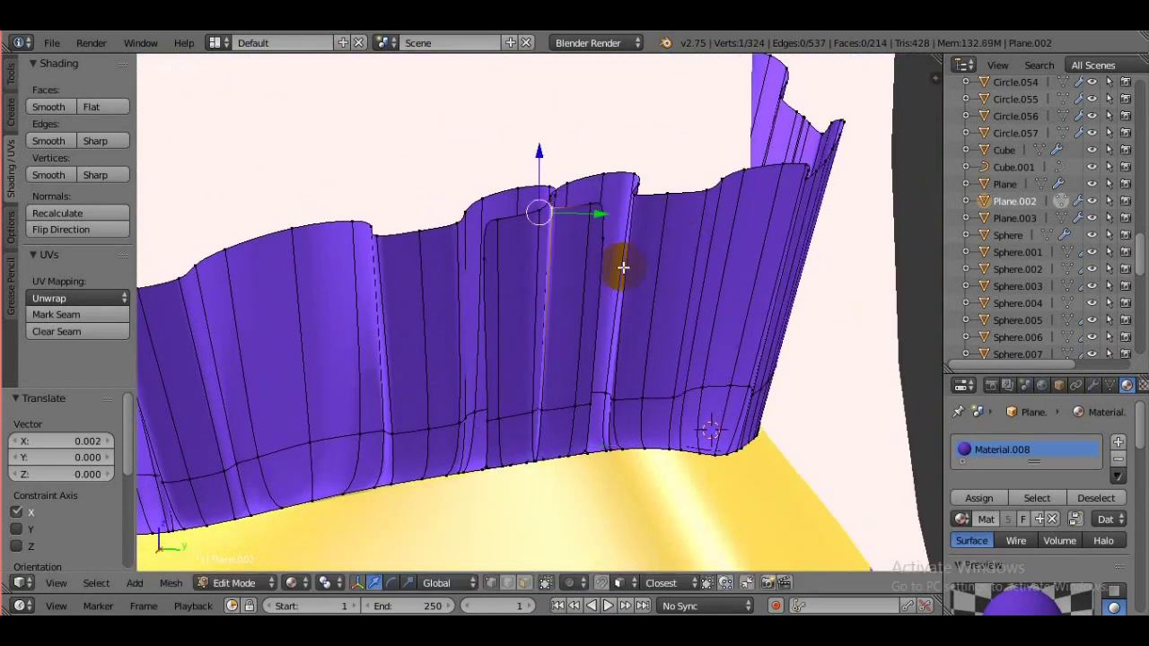
{"action": "right_click_drag", "start_coordinate": [623, 264], "coordinate": [640, 270]}
{"action": "left_click", "coordinate": [640, 270]}
{"action": "mouse_move", "coordinate": [640, 271]}
{"action": "middle_mouse_down"}
{"action": "mouse_move", "coordinate": [574, 436]}
{"action": "mouse_move", "coordinate": [591, 343]}
{"action": "middle_mouse_up"}
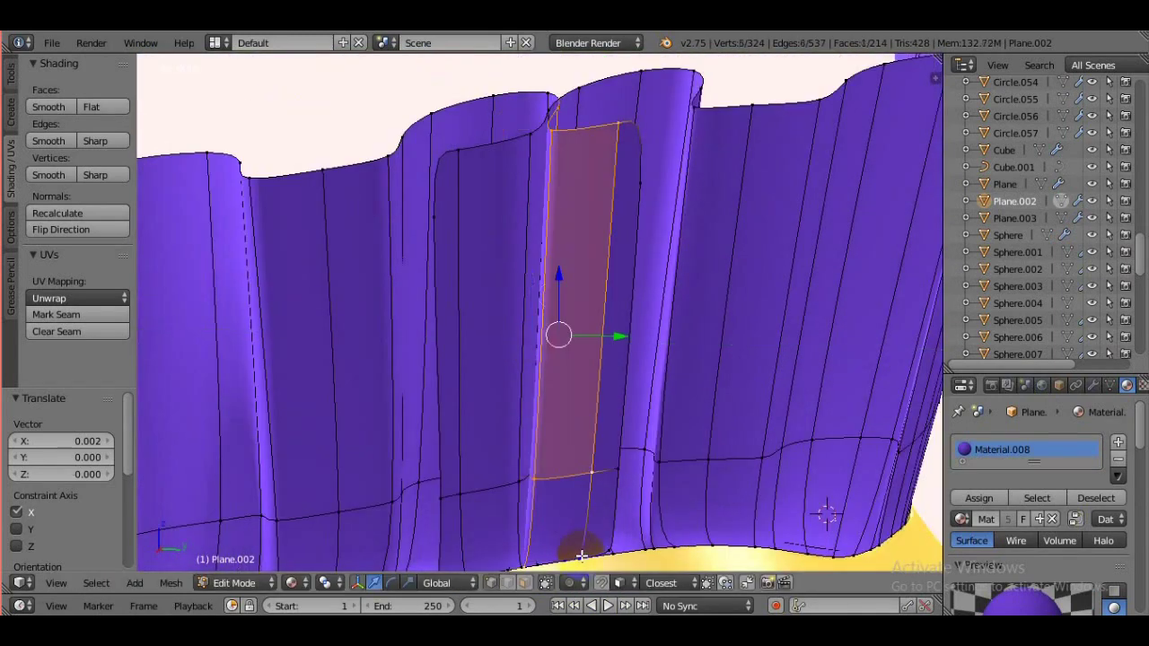
{"action": "left_click", "coordinate": [617, 461]}
{"action": "right_click", "coordinate": [485, 416]}
{"action": "mouse_move", "coordinate": [616, 461]}
{"action": "middle_mouse_down"}
{"action": "mouse_move", "coordinate": [486, 416]}
{"action": "mouse_move", "coordinate": [566, 436]}
{"action": "middle_mouse_up"}
{"action": "left_click", "coordinate": [505, 388]}
Move a strip of frill faces, then slide a single face sideways along X.
{"action": "right_click", "coordinate": [488, 437], "text": "alt"}
{"action": "mouse_move", "coordinate": [487, 436]}
{"action": "middle_mouse_down"}
{"action": "mouse_move", "coordinate": [541, 418]}
{"action": "mouse_move", "coordinate": [560, 469]}
{"action": "mouse_move", "coordinate": [586, 367]}
{"action": "mouse_move", "coordinate": [490, 460]}
{"action": "middle_mouse_up"}
{"action": "key", "text": "g"}
{"action": "left_click", "coordinate": [560, 469]}
{"action": "right_click", "coordinate": [490, 460]}
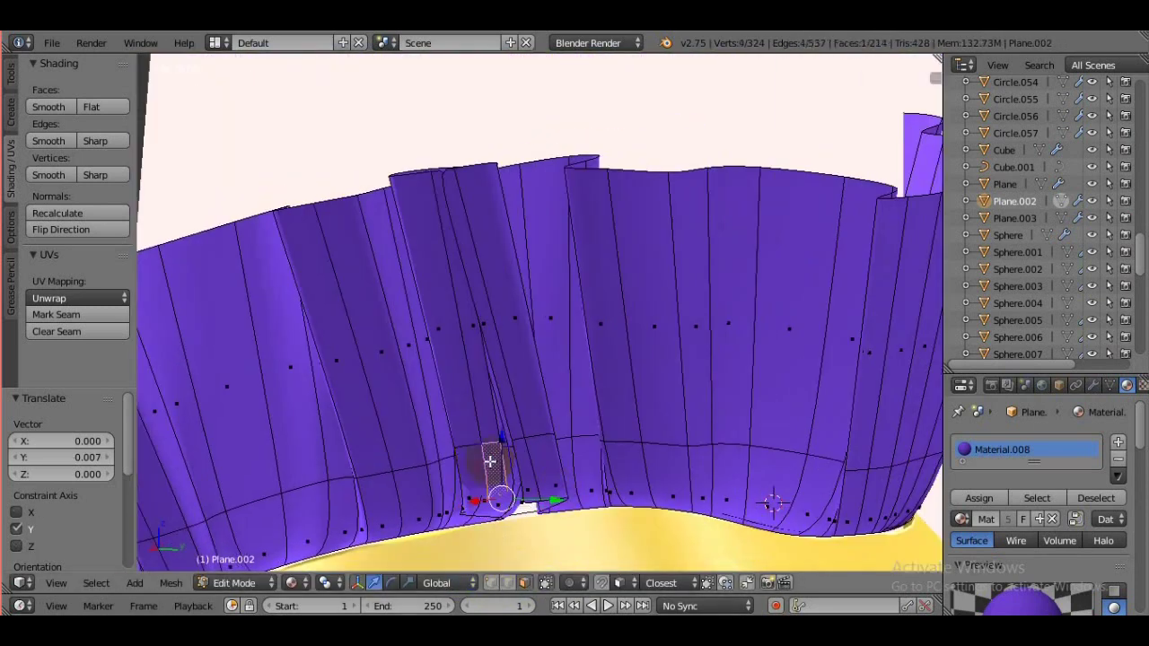
{"action": "key", "text": "x"}
{"action": "left_click", "coordinate": [525, 502]}
{"action": "mouse_move", "coordinate": [526, 502]}
{"action": "middle_mouse_down"}
{"action": "mouse_move", "coordinate": [598, 505]}
{"action": "mouse_move", "coordinate": [595, 444]}
{"action": "mouse_move", "coordinate": [535, 434]}
{"action": "mouse_move", "coordinate": [397, 465]}
{"action": "mouse_move", "coordinate": [437, 489]}
{"action": "middle_mouse_up"}
Close the ruffle gap with a new face and move its vertices vertically along Z.
{"action": "right_click", "coordinate": [571, 440]}
{"action": "key", "text": "f"}
{"action": "key", "text": "g"}
{"action": "key", "text": "z"}
{"action": "left_click", "coordinate": [474, 496]}
{"action": "left_click", "coordinate": [526, 468]}
Make a final axis-constrained nudge of the frill vertices.
{"action": "key", "text": "g"}
{"action": "key", "text": "x"}
{"action": "left_click", "coordinate": [382, 472]}
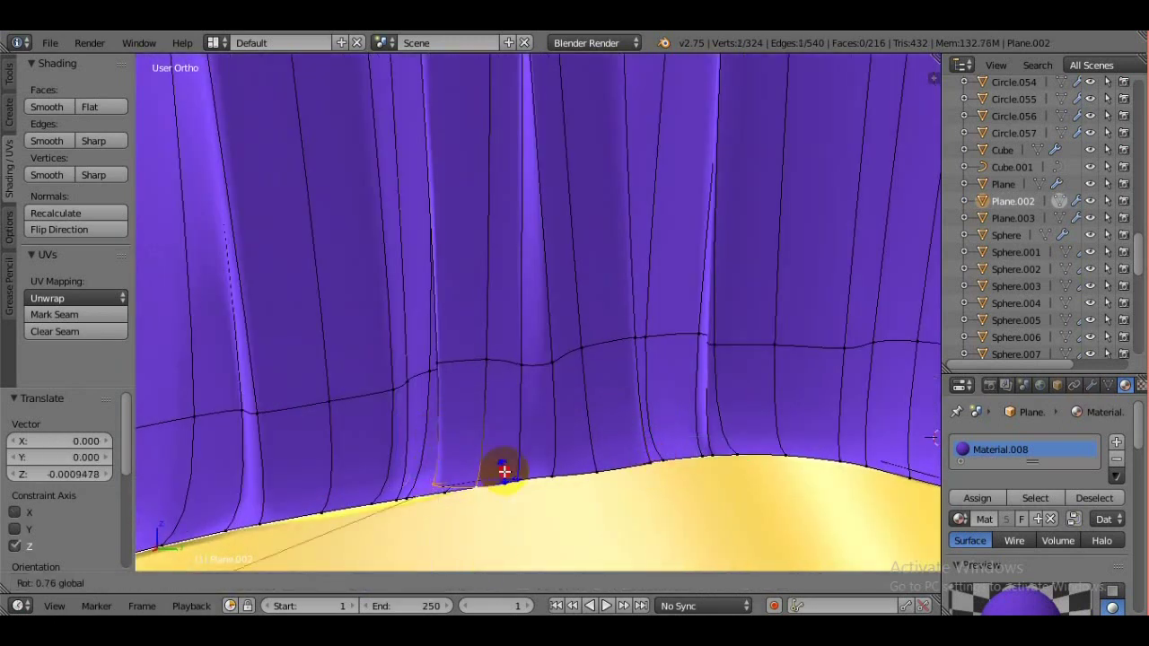
{"action": "left_click", "coordinate": [437, 430]}
Exit Edit Mode on the frill and view the foot from the side.
{"action": "middle_click_drag", "start_coordinate": [437, 431], "coordinate": [699, 536]}
{"action": "scroll", "coordinate": [629, 485], "scroll_direction": "down", "scroll_amount": 5}
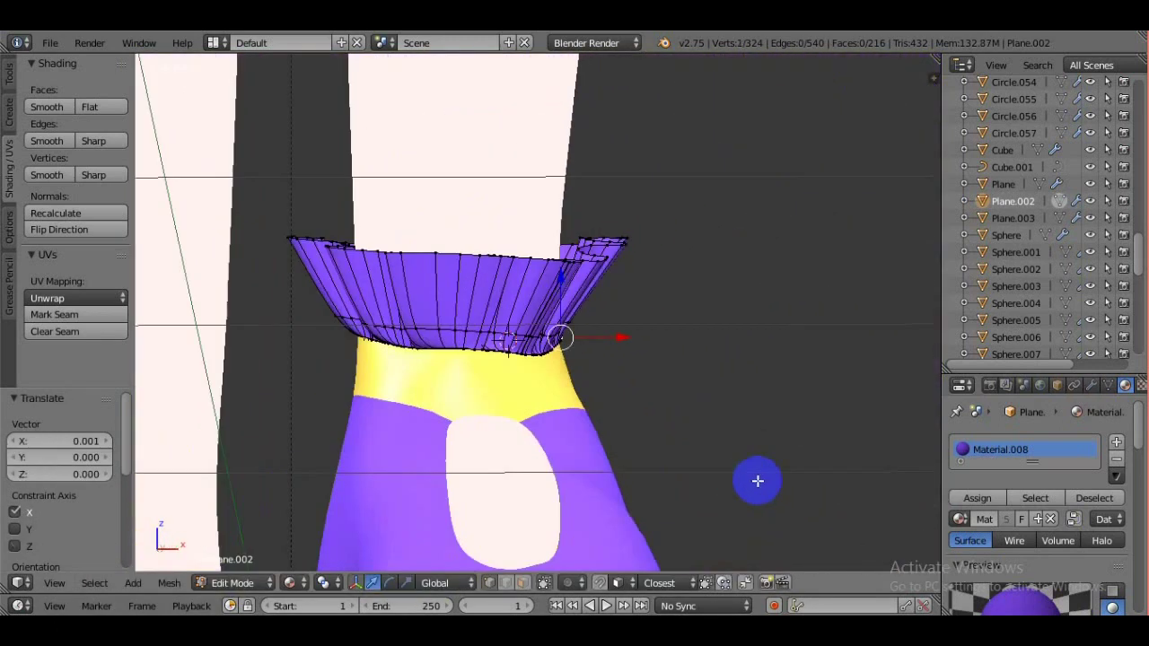
{"action": "key", "text": "Tab"}
{"action": "scroll", "coordinate": [490, 530], "scroll_direction": "down", "scroll_amount": 3}
{"action": "mouse_move", "coordinate": [490, 530]}
{"action": "middle_mouse_down"}
{"action": "mouse_move", "coordinate": [558, 531]}
{"action": "mouse_move", "coordinate": [605, 479]}
{"action": "middle_mouse_up"}
{"action": "scroll", "coordinate": [605, 479], "scroll_direction": "down", "scroll_amount": 3}
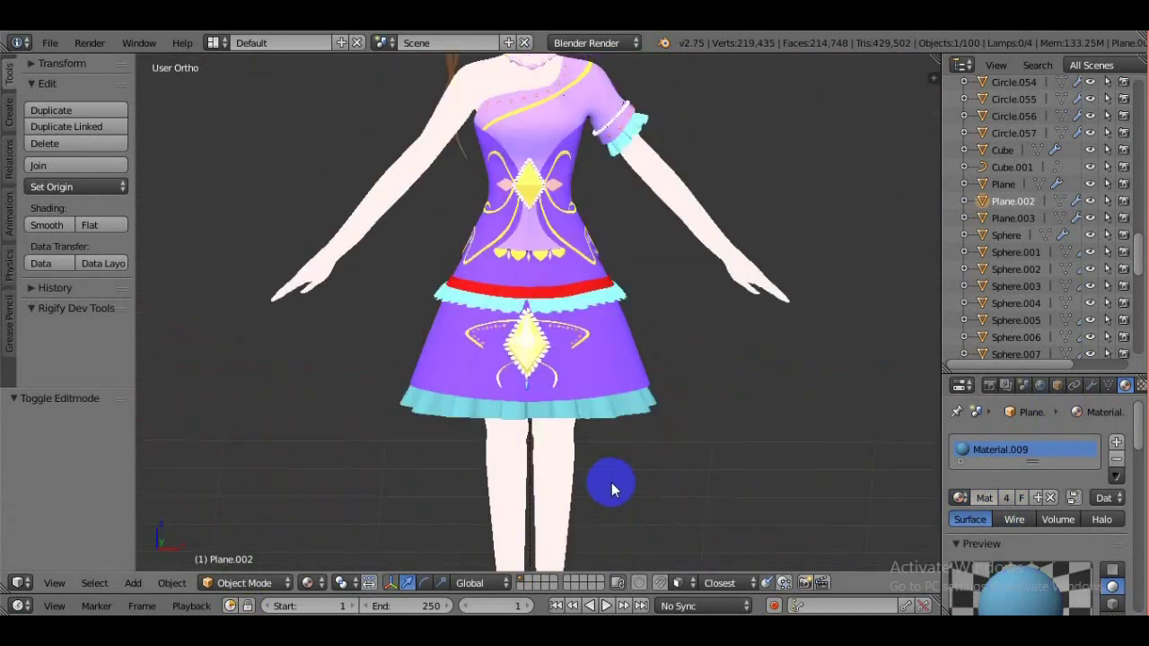
Select the purple shoe object and enter Edit Mode.
{"action": "scroll", "coordinate": [489, 440], "scroll_direction": "down", "scroll_amount": 2}
{"action": "right_click", "coordinate": [489, 439]}
{"action": "scroll", "coordinate": [590, 561], "scroll_direction": "up", "scroll_amount": 5}
{"action": "mouse_move", "coordinate": [589, 561]}
{"action": "middle_mouse_down", "text": "shift"}
{"action": "mouse_move", "coordinate": [649, 473]}
{"action": "mouse_move", "coordinate": [482, 301]}
{"action": "mouse_move", "coordinate": [530, 387]}
{"action": "middle_mouse_up", "text": "shift"}
{"action": "scroll", "coordinate": [583, 448], "scroll_direction": "up", "scroll_amount": 3}
{"action": "right_click", "coordinate": [640, 516]}
{"action": "key", "text": "Tab"}
{"action": "mouse_move", "coordinate": [640, 521]}
{"action": "middle_mouse_down"}
{"action": "mouse_move", "coordinate": [530, 470]}
{"action": "mouse_move", "coordinate": [497, 417]}
{"action": "middle_mouse_up"}
Move an edge loop on the shoe.
{"action": "right_click", "coordinate": [496, 418], "text": "alt"}
{"action": "key", "text": "g"}
{"action": "scroll", "coordinate": [632, 482], "scroll_direction": "down", "scroll_amount": 3}
{"action": "mouse_move", "coordinate": [616, 441]}
{"action": "middle_mouse_down"}
{"action": "mouse_move", "coordinate": [538, 448]}
{"action": "mouse_move", "coordinate": [692, 404]}
{"action": "mouse_move", "coordinate": [615, 474]}
{"action": "middle_mouse_up"}
{"action": "scroll", "coordinate": [499, 454], "scroll_direction": "up", "scroll_amount": 5}
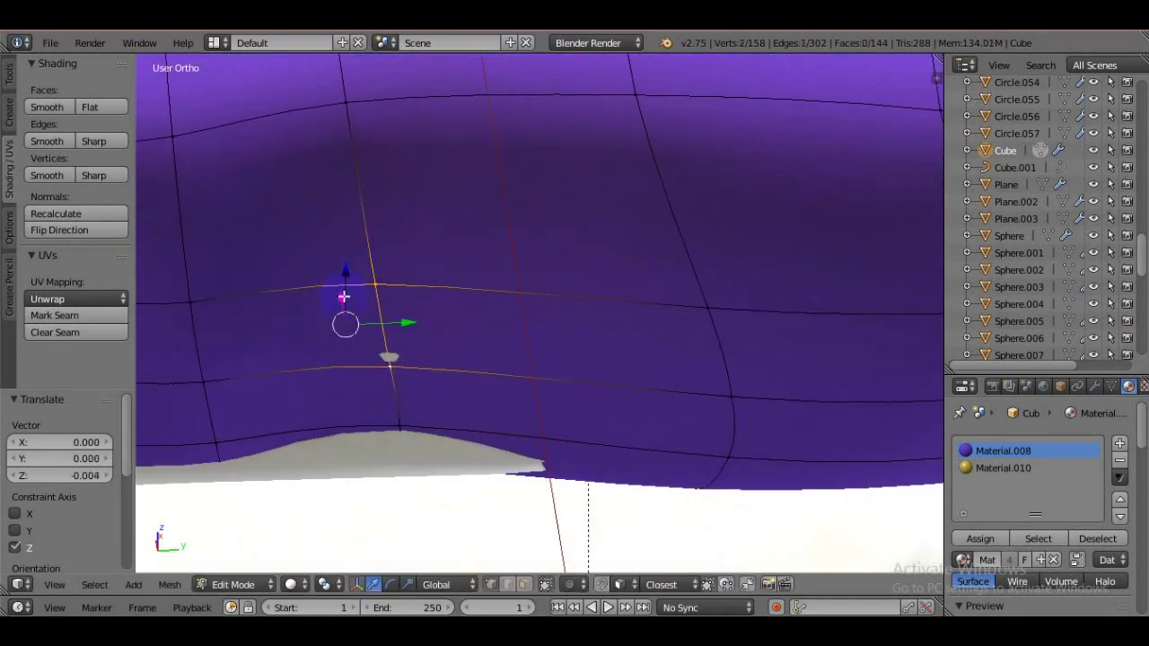
{"action": "scroll", "coordinate": [608, 479], "scroll_direction": "down", "scroll_amount": 5}
{"action": "scroll", "coordinate": [608, 479], "scroll_direction": "up", "scroll_amount": 6}
Lower a shoe rim vertex along Z and inspect the rim from below.
{"action": "right_click", "coordinate": [441, 412]}
{"action": "key", "text": "g"}
{"action": "key", "text": "z"}
{"action": "left_click", "coordinate": [423, 361]}
{"action": "scroll", "coordinate": [424, 361], "scroll_direction": "down", "scroll_amount": 3}
{"action": "mouse_move", "coordinate": [551, 380]}
{"action": "middle_mouse_down"}
{"action": "mouse_move", "coordinate": [569, 377]}
{"action": "mouse_move", "coordinate": [442, 219]}
{"action": "middle_mouse_up"}
{"action": "middle_click_drag", "start_coordinate": [470, 119], "coordinate": [539, 464]}
{"action": "scroll", "coordinate": [607, 238], "scroll_direction": "up", "scroll_amount": 4}
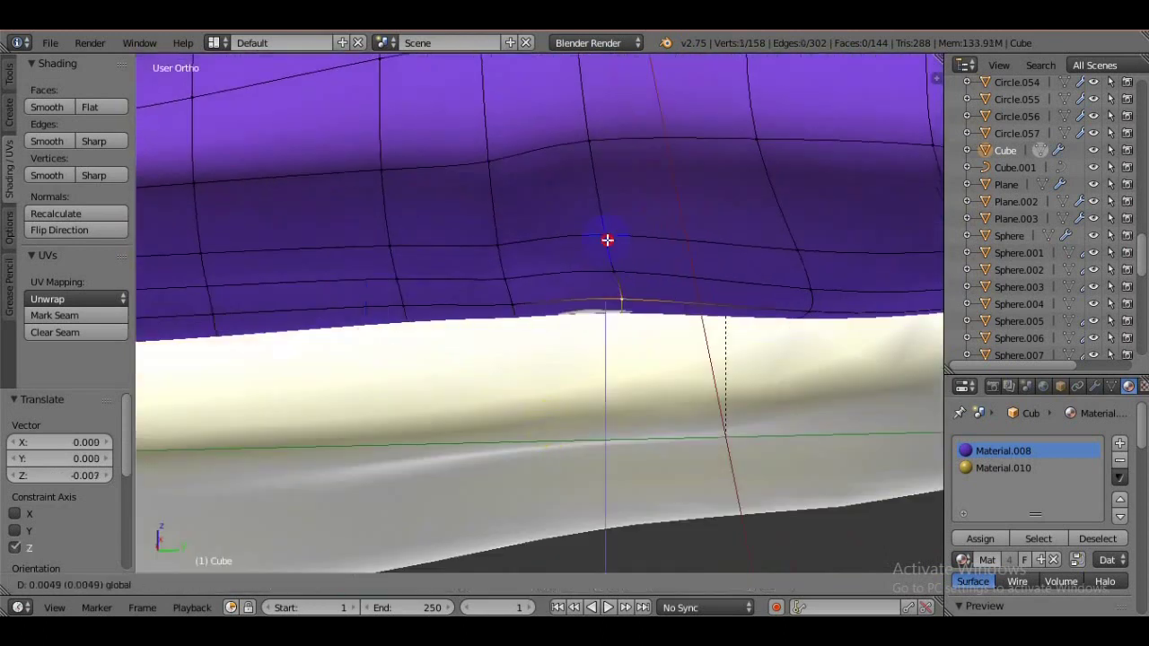
{"action": "scroll", "coordinate": [587, 487], "scroll_direction": "down", "scroll_amount": 4}
{"action": "scroll", "coordinate": [516, 235], "scroll_direction": "up", "scroll_amount": 4}
Select two rim vertices, then return to Object Mode.
{"action": "right_click", "coordinate": [516, 234]}
{"action": "scroll", "coordinate": [515, 234], "scroll_direction": "down", "scroll_amount": 3}
{"action": "left_click", "coordinate": [234, 584]}
{"action": "left_click", "coordinate": [257, 559]}
{"action": "scroll", "coordinate": [762, 507], "scroll_direction": "down", "scroll_amount": 2}
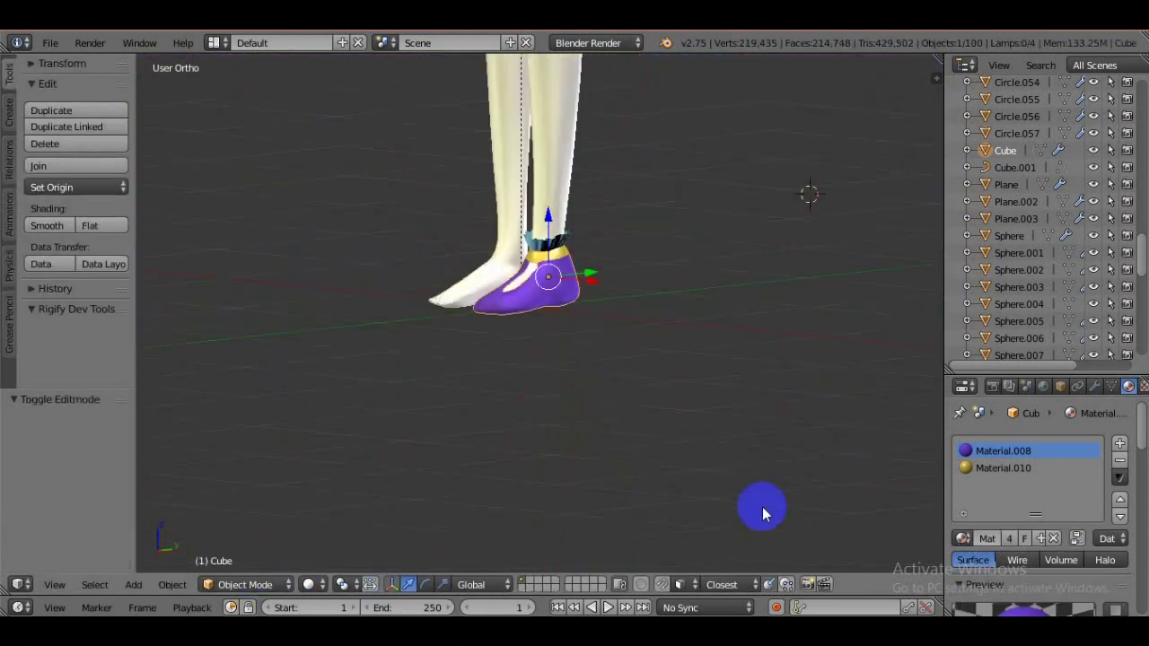
{"action": "middle_click_drag", "start_coordinate": [525, 492], "coordinate": [654, 513]}
{"action": "scroll", "coordinate": [688, 290], "scroll_direction": "up", "scroll_amount": 3}
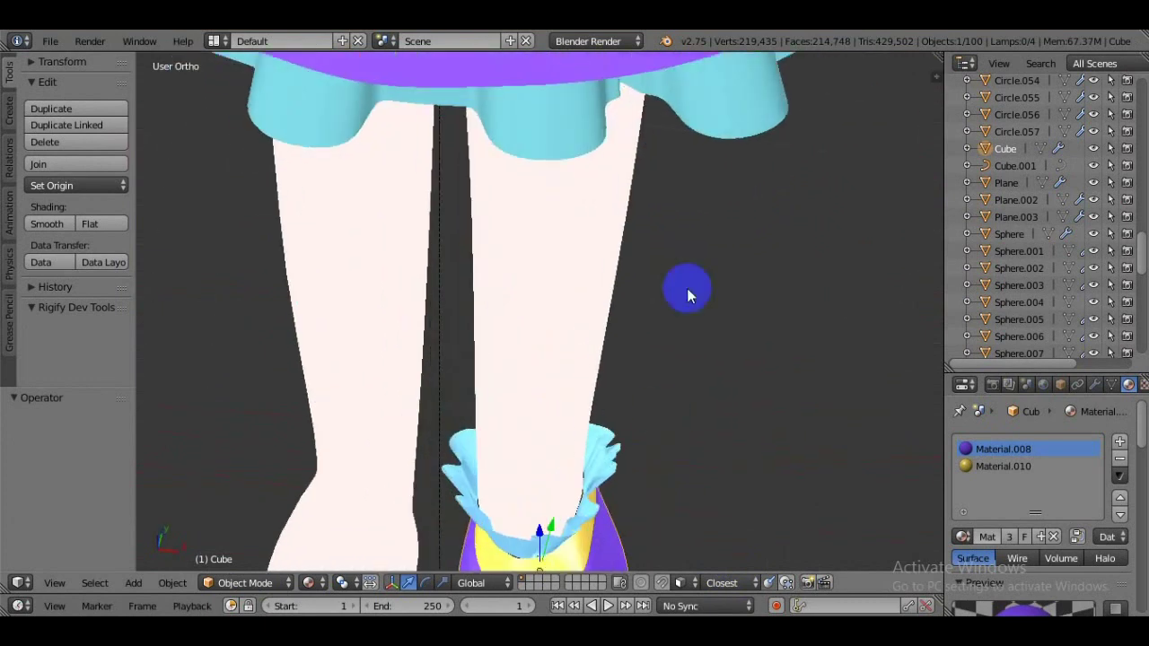
{"action": "scroll", "coordinate": [687, 290], "scroll_direction": "up", "scroll_amount": 2}
Select the frill cuff with the other shoe parts and join them with Ctrl+J.
{"action": "right_click", "coordinate": [592, 188]}
{"action": "left_click", "coordinate": [235, 583]}
{"action": "right_click", "coordinate": [654, 381]}
{"action": "key", "text": "Tab"}
{"action": "key", "text": "Tab"}
{"action": "right_click", "coordinate": [628, 103], "text": "shift"}
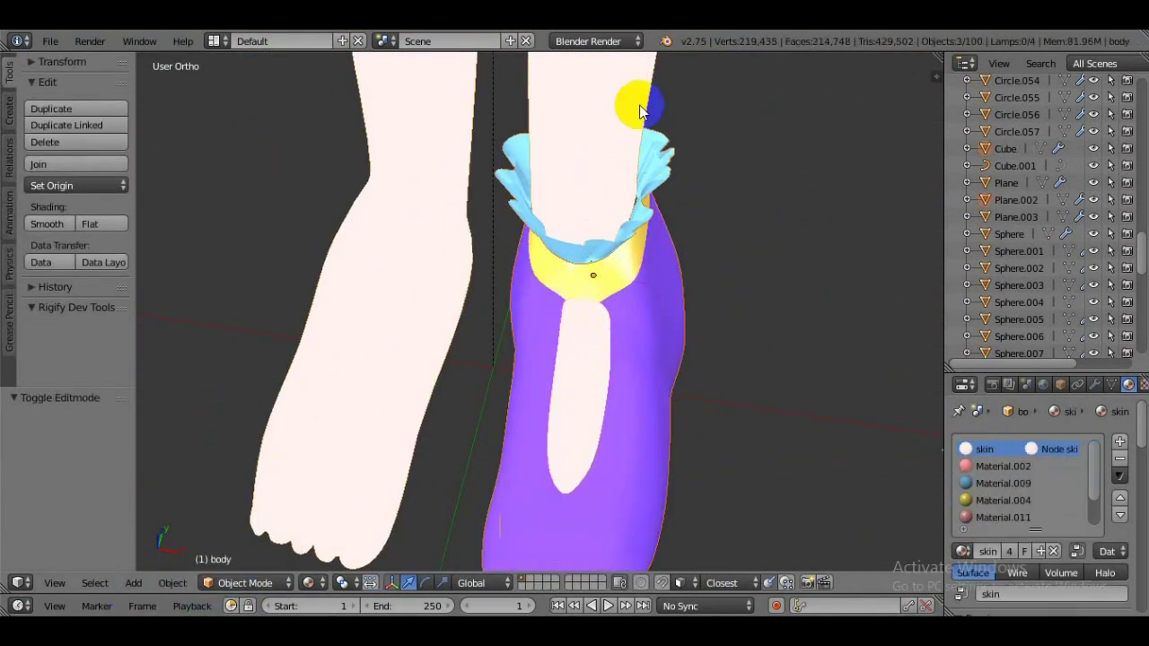
{"action": "key", "text": "ctrl+j"}
Separate the shoe into its own object with P and add a Mirror modifier.
{"action": "key", "text": "Tab"}
{"action": "key", "text": "p"}
{"action": "left_click", "coordinate": [708, 292]}
{"action": "key", "text": "Tab"}
{"action": "left_click", "coordinate": [1093, 384]}
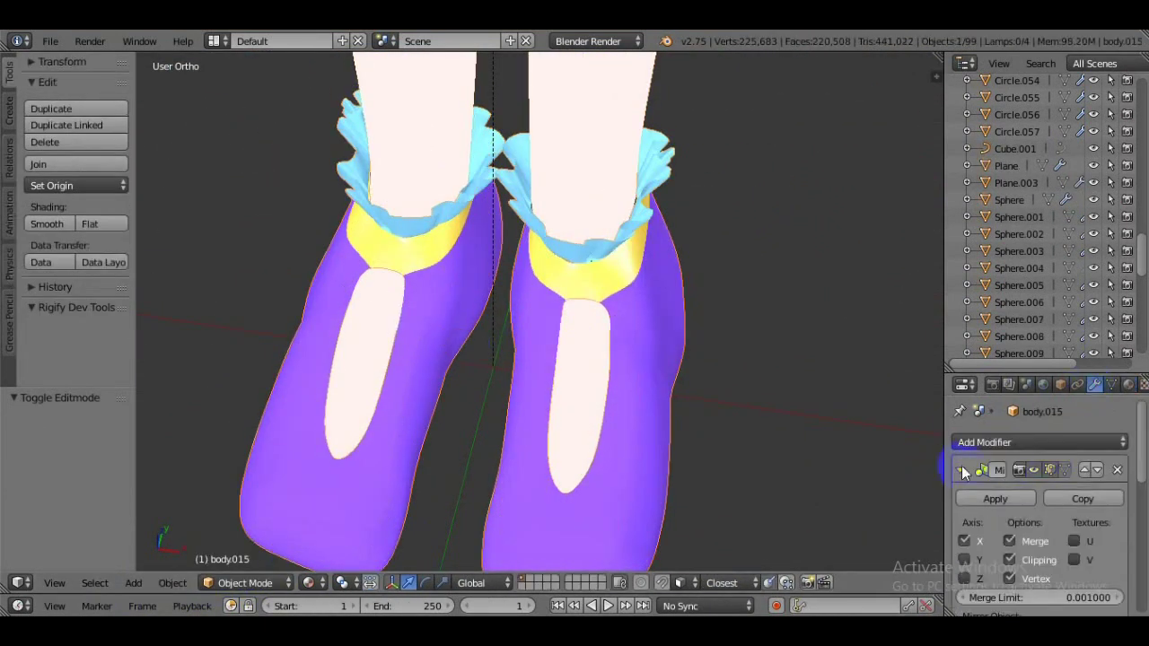
{"action": "scroll", "coordinate": [552, 487], "scroll_direction": "up", "scroll_amount": 5}
{"action": "key", "text": "Tab"}
{"action": "scroll", "coordinate": [628, 359], "scroll_direction": "down", "scroll_amount": 5}
Move the sole's face loop on the mirrored shoes, then return to Object Mode.
{"action": "key", "text": "Tab"}
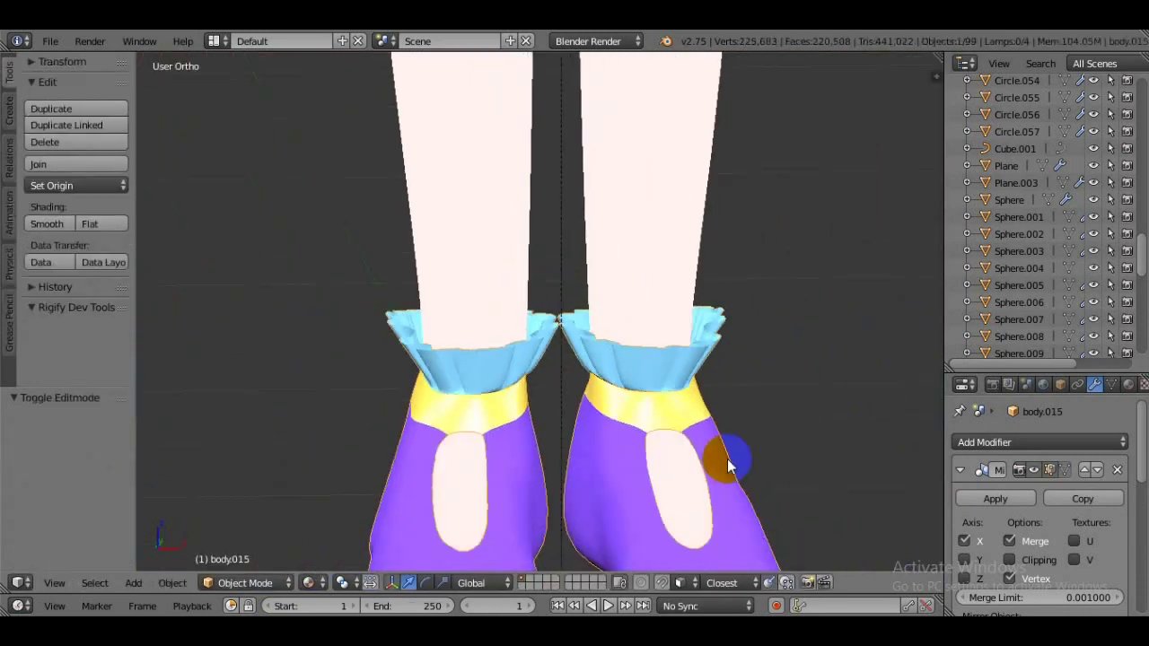
{"action": "scroll", "coordinate": [766, 476], "scroll_direction": "down", "scroll_amount": 2}
{"action": "middle_click_drag", "start_coordinate": [766, 475], "coordinate": [623, 361]}
{"action": "scroll", "coordinate": [623, 362], "scroll_direction": "up", "scroll_amount": 3}
{"action": "key", "text": "Tab"}
{"action": "mouse_move", "coordinate": [526, 574]}
{"action": "middle_mouse_down"}
{"action": "mouse_move", "coordinate": [320, 518]}
{"action": "mouse_move", "coordinate": [705, 396]}
{"action": "middle_mouse_up"}
{"action": "right_click", "coordinate": [704, 397], "text": "alt"}
{"action": "mouse_move", "coordinate": [597, 403]}
{"action": "middle_mouse_down"}
{"action": "mouse_move", "coordinate": [597, 462]}
{"action": "mouse_move", "coordinate": [538, 436]}
{"action": "mouse_move", "coordinate": [816, 309]}
{"action": "mouse_move", "coordinate": [519, 167]}
{"action": "middle_mouse_up"}
{"action": "key", "text": "g"}
{"action": "left_click", "coordinate": [816, 309]}
{"action": "middle_click_drag", "start_coordinate": [259, 326], "coordinate": [936, 404]}
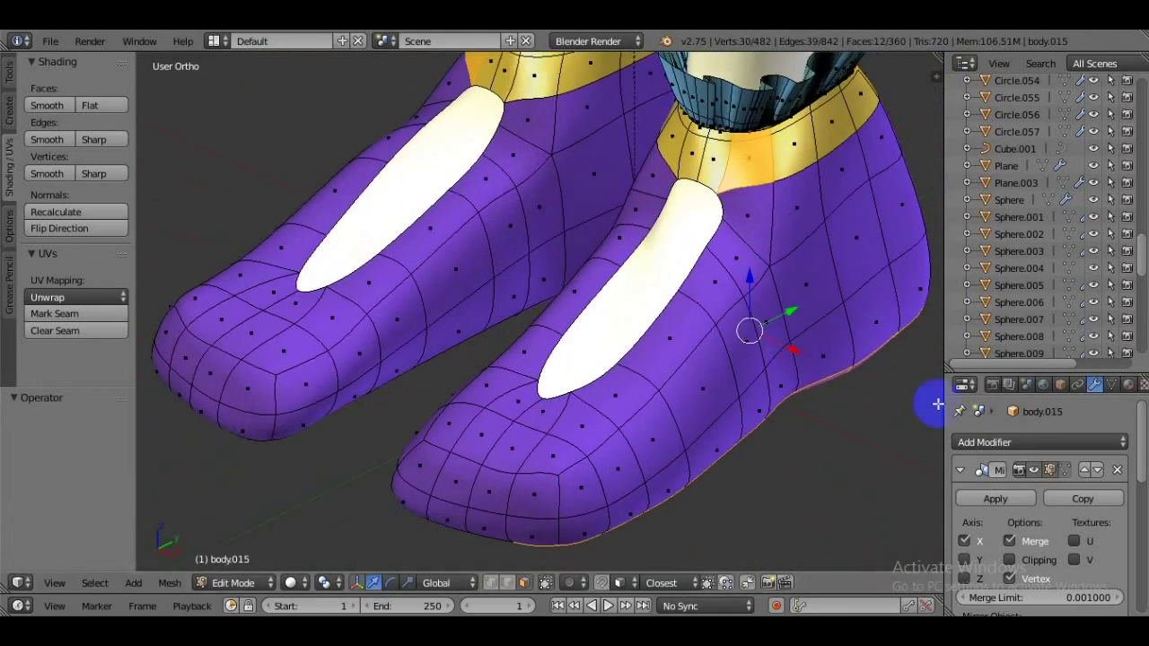
{"action": "left_click", "coordinate": [243, 563]}
Duplicate a pink bead from the dress and move the copy along X.
{"action": "scroll", "coordinate": [542, 424], "scroll_direction": "down", "scroll_amount": 5}
{"action": "middle_click_drag", "start_coordinate": [543, 424], "coordinate": [652, 321], "text": "shift"}
{"action": "scroll", "coordinate": [688, 289], "scroll_direction": "up", "scroll_amount": 4}
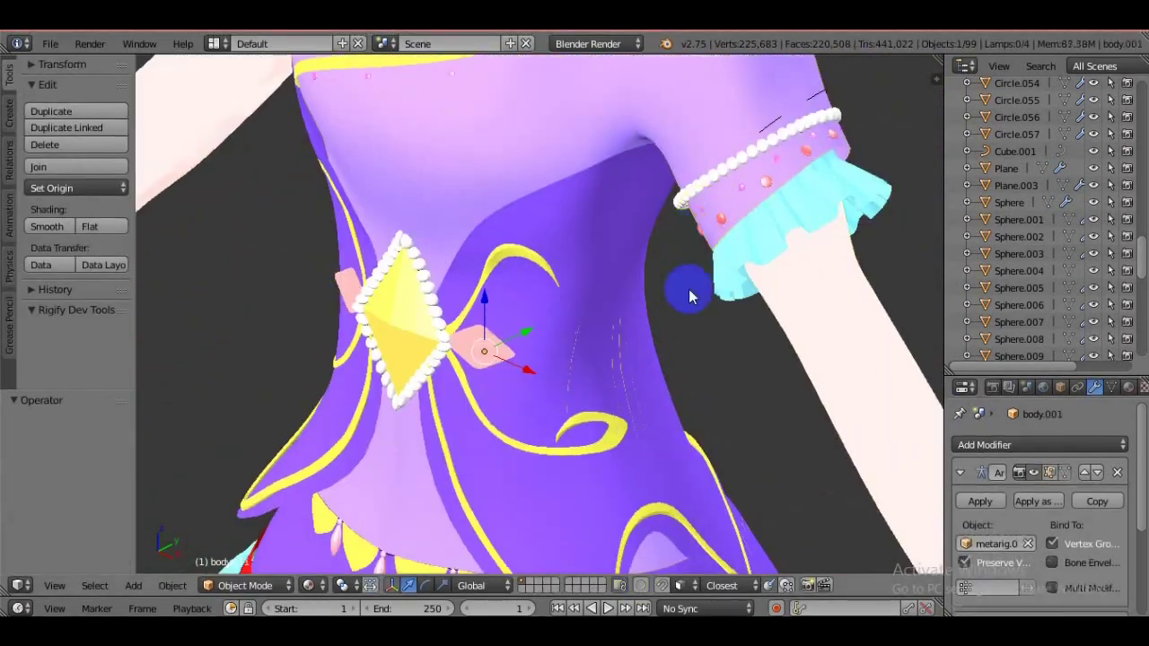
{"action": "right_click", "coordinate": [547, 530]}
{"action": "middle_click_drag", "start_coordinate": [546, 531], "coordinate": [592, 382], "text": "shift"}
{"action": "key", "text": "shift+d"}
{"action": "key", "text": "x"}
{"action": "left_click", "coordinate": [897, 308]}
Duplicate the pink Circle bead and place copies along the cream strip on the shoe front.
{"action": "mouse_move", "coordinate": [898, 308]}
{"action": "middle_mouse_down"}
{"action": "mouse_move", "coordinate": [547, 312]}
{"action": "mouse_move", "coordinate": [529, 266]}
{"action": "middle_mouse_up"}
{"action": "key", "text": "g"}
{"action": "key", "text": "x"}
{"action": "left_click", "coordinate": [547, 312]}
{"action": "middle_click_drag", "start_coordinate": [664, 464], "coordinate": [895, 541]}
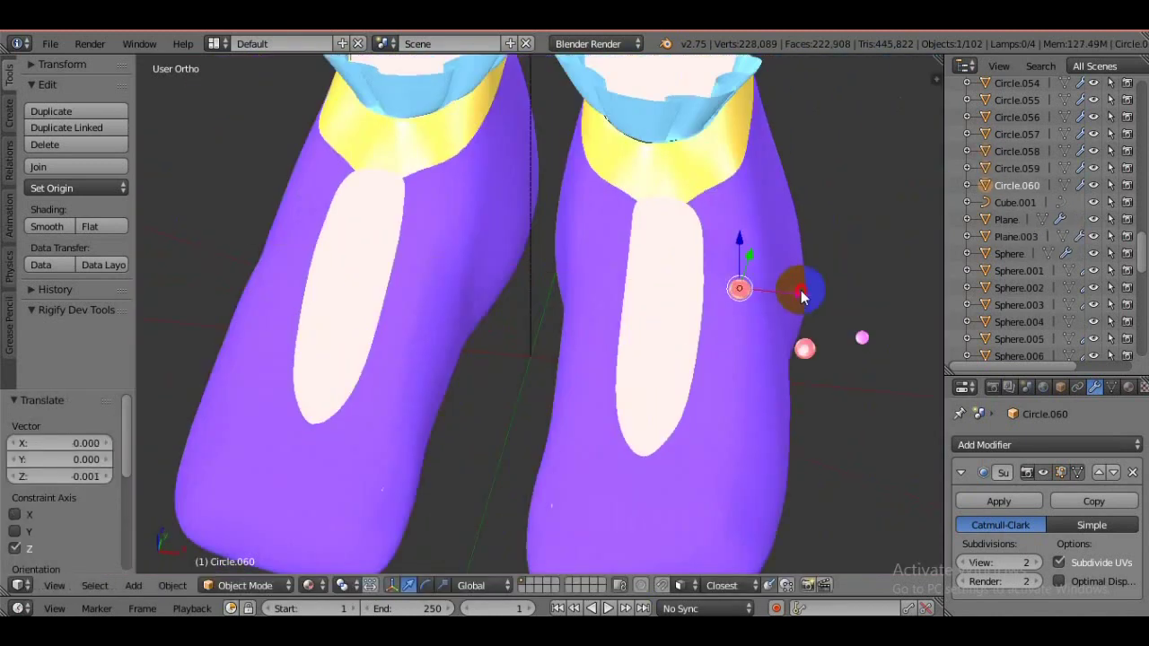
{"action": "key", "text": "shift+d"}
{"action": "key", "text": "z"}
{"action": "left_click", "coordinate": [741, 402]}
{"action": "key", "text": "shift+d"}
{"action": "mouse_move", "coordinate": [741, 403]}
{"action": "middle_mouse_down"}
{"action": "mouse_move", "coordinate": [544, 410]}
{"action": "mouse_move", "coordinate": [725, 531]}
{"action": "middle_mouse_up"}
{"action": "left_click", "coordinate": [544, 410]}
{"action": "key", "text": "shift+d"}
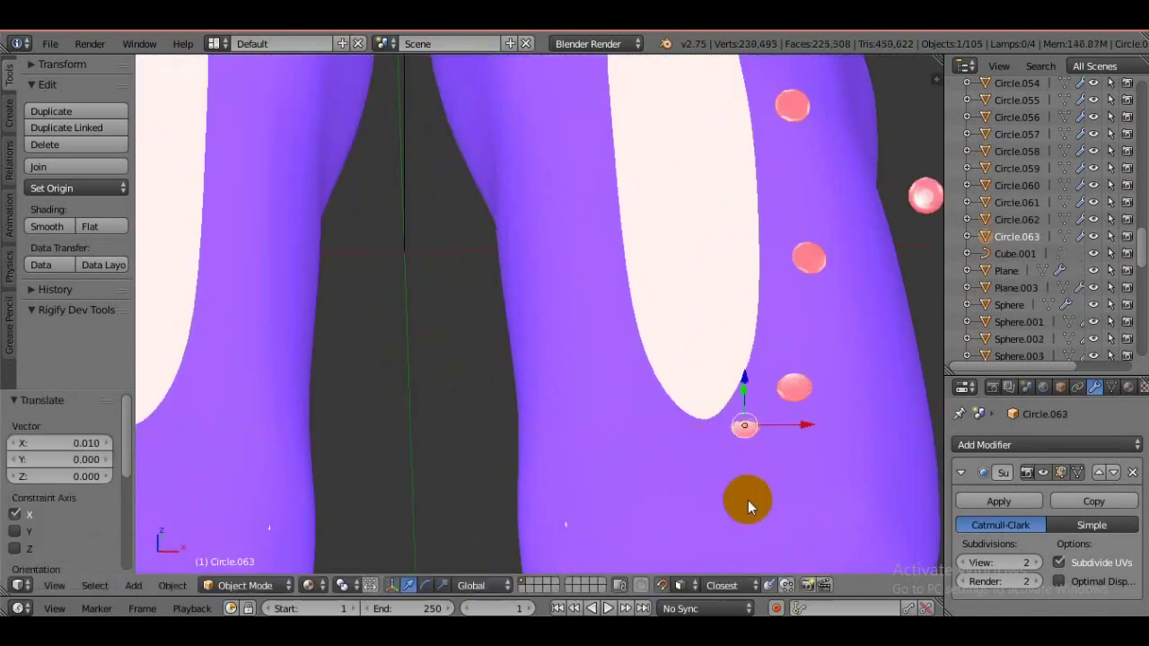
{"action": "key", "text": "x"}
{"action": "key", "text": "z"}
{"action": "left_click", "coordinate": [590, 492]}
{"action": "mouse_move", "coordinate": [589, 492]}
{"action": "middle_mouse_down"}
{"action": "mouse_move", "coordinate": [628, 314]}
{"action": "mouse_move", "coordinate": [704, 492]}
{"action": "middle_mouse_up"}
{"action": "key", "text": "g"}
{"action": "key", "text": "x"}
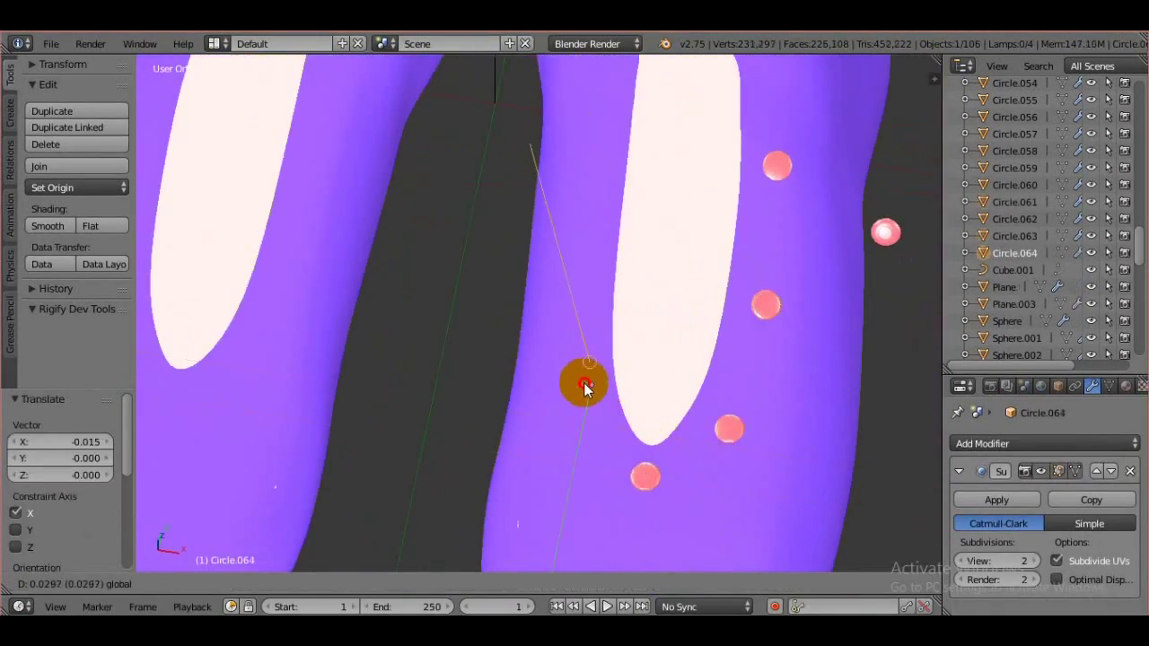
{"action": "left_click", "coordinate": [591, 366]}
{"action": "middle_click_drag", "start_coordinate": [591, 366], "coordinate": [521, 477]}
{"action": "key", "text": "shift+d"}
{"action": "key", "text": "z"}
{"action": "left_click", "coordinate": [697, 305]}
{"action": "mouse_move", "coordinate": [605, 269]}
{"action": "middle_mouse_down"}
{"action": "mouse_move", "coordinate": [416, 586]}
{"action": "mouse_move", "coordinate": [511, 379]}
{"action": "middle_mouse_up"}
{"action": "left_click", "coordinate": [418, 585]}
{"action": "mouse_move", "coordinate": [577, 511]}
{"action": "middle_mouse_down"}
{"action": "mouse_move", "coordinate": [641, 282]}
{"action": "mouse_move", "coordinate": [661, 390]}
{"action": "mouse_move", "coordinate": [661, 574]}
{"action": "mouse_move", "coordinate": [674, 461]}
{"action": "mouse_move", "coordinate": [589, 287]}
{"action": "middle_mouse_up"}
Keep duplicating pink beads to close the ring around the strap.
{"action": "key", "text": "shift+d"}
{"action": "key", "text": "y"}
{"action": "left_click", "coordinate": [649, 354]}
{"action": "key", "text": "g"}
{"action": "key", "text": "z"}
{"action": "left_click", "coordinate": [589, 288]}
{"action": "scroll", "coordinate": [723, 441], "scroll_direction": "up", "scroll_amount": 5}
{"action": "key", "text": "r"}
{"action": "key", "text": "Escape"}
{"action": "scroll", "coordinate": [723, 443], "scroll_direction": "down", "scroll_amount": 5}
{"action": "mouse_move", "coordinate": [687, 488]}
{"action": "middle_mouse_down"}
{"action": "mouse_move", "coordinate": [580, 257]}
{"action": "mouse_move", "coordinate": [687, 361]}
{"action": "middle_mouse_up"}
{"action": "key", "text": "shift+d"}
{"action": "key", "text": "x"}
{"action": "left_click", "coordinate": [666, 494]}
{"action": "mouse_move", "coordinate": [666, 494]}
{"action": "middle_mouse_down"}
{"action": "mouse_move", "coordinate": [759, 465]}
{"action": "mouse_move", "coordinate": [752, 472]}
{"action": "middle_mouse_up"}
{"action": "key", "text": "g"}
{"action": "key", "text": "z"}
{"action": "left_click", "coordinate": [759, 465]}
{"action": "mouse_move", "coordinate": [605, 590]}
{"action": "middle_mouse_down"}
{"action": "mouse_move", "coordinate": [641, 243]}
{"action": "mouse_move", "coordinate": [764, 523]}
{"action": "mouse_move", "coordinate": [679, 513]}
{"action": "mouse_move", "coordinate": [619, 386]}
{"action": "mouse_move", "coordinate": [726, 224]}
{"action": "middle_mouse_up"}
{"action": "key", "text": "shift+d"}
{"action": "key", "text": "g"}
{"action": "key", "text": "y"}
{"action": "left_click", "coordinate": [619, 386]}
{"action": "key", "text": "shift+d"}
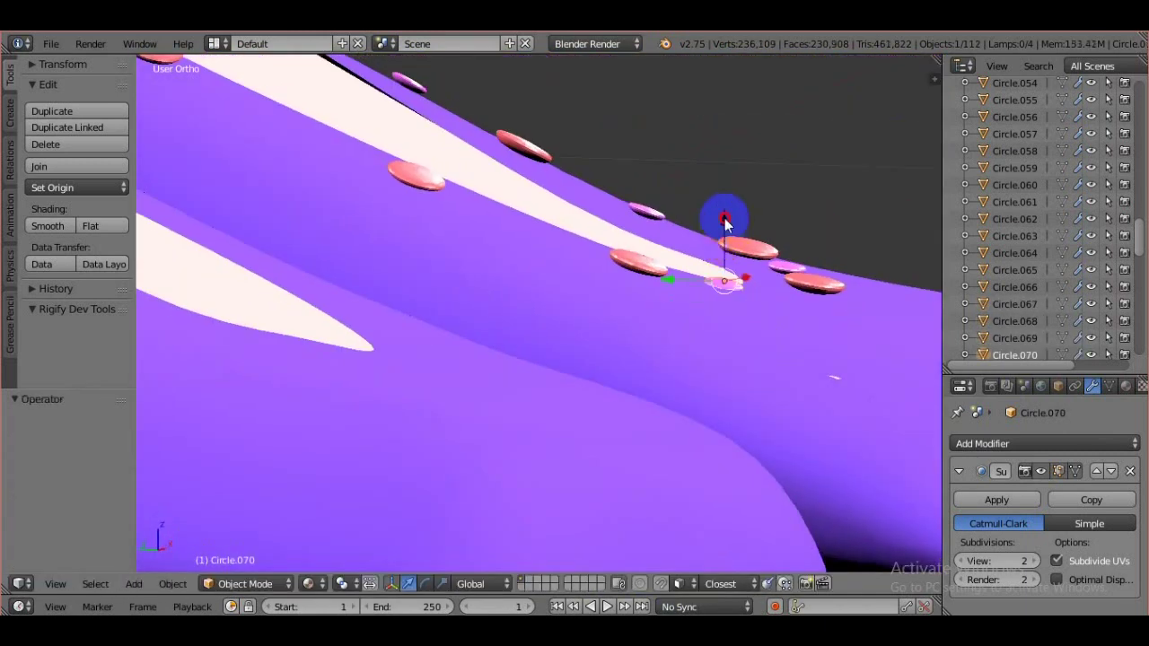
{"action": "key", "text": "z"}
{"action": "left_click", "coordinate": [726, 225]}
{"action": "middle_click_drag", "start_coordinate": [820, 374], "coordinate": [559, 274]}
{"action": "left_click", "coordinate": [553, 231]}
{"action": "middle_click_drag", "start_coordinate": [554, 231], "coordinate": [685, 444]}
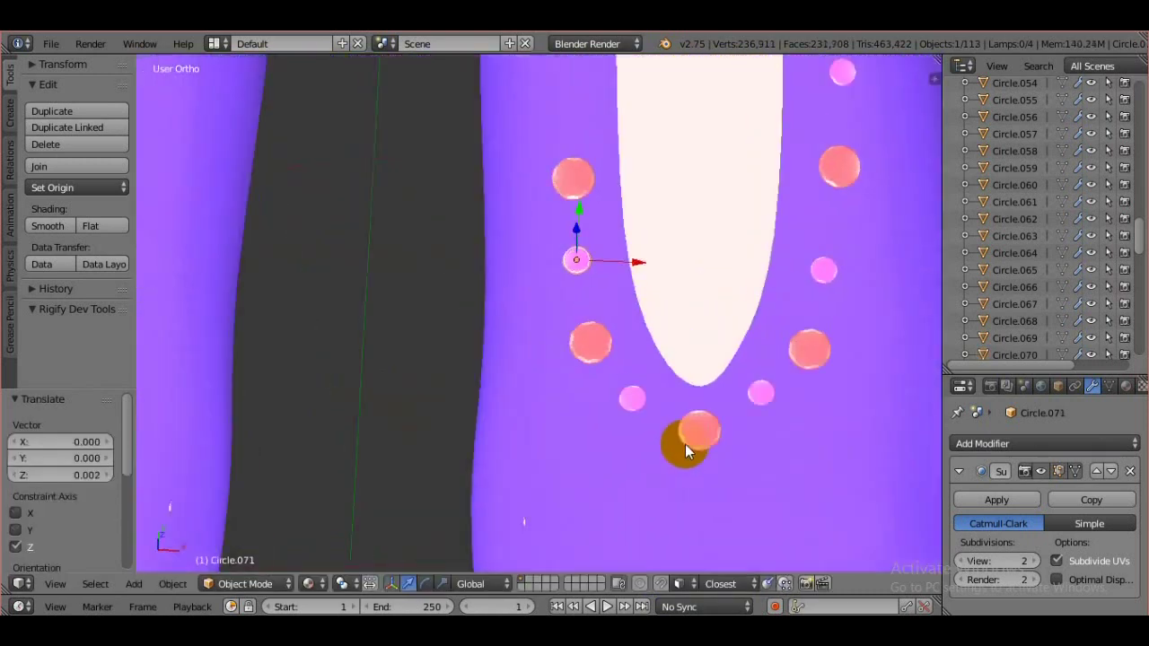
{"action": "key", "text": "shift+d"}
{"action": "key", "text": "y"}
{"action": "left_click", "coordinate": [661, 159]}
{"action": "mouse_move", "coordinate": [661, 159]}
{"action": "middle_mouse_down"}
{"action": "mouse_move", "coordinate": [401, 275]}
{"action": "mouse_move", "coordinate": [633, 427]}
{"action": "mouse_move", "coordinate": [564, 231]}
{"action": "mouse_move", "coordinate": [581, 192]}
{"action": "mouse_move", "coordinate": [634, 390]}
{"action": "middle_mouse_up"}
Separate the selected part of the body mesh into its own object with P.
{"action": "left_click", "coordinate": [766, 180], "text": "shift"}
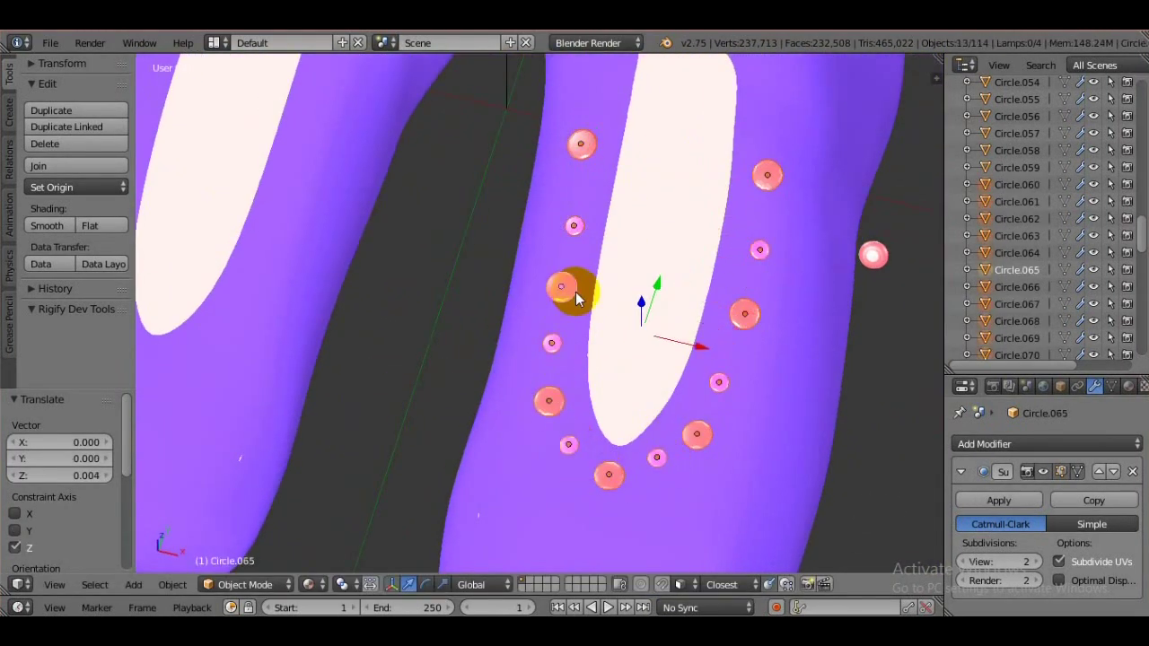
{"action": "scroll", "coordinate": [577, 299], "scroll_direction": "down", "scroll_amount": 5}
{"action": "left_click", "coordinate": [680, 264]}
{"action": "scroll", "coordinate": [631, 381], "scroll_direction": "down", "scroll_amount": 3}
{"action": "key", "text": "Tab"}
{"action": "scroll", "coordinate": [716, 314], "scroll_direction": "up", "scroll_amount": 3}
{"action": "key", "text": "p"}
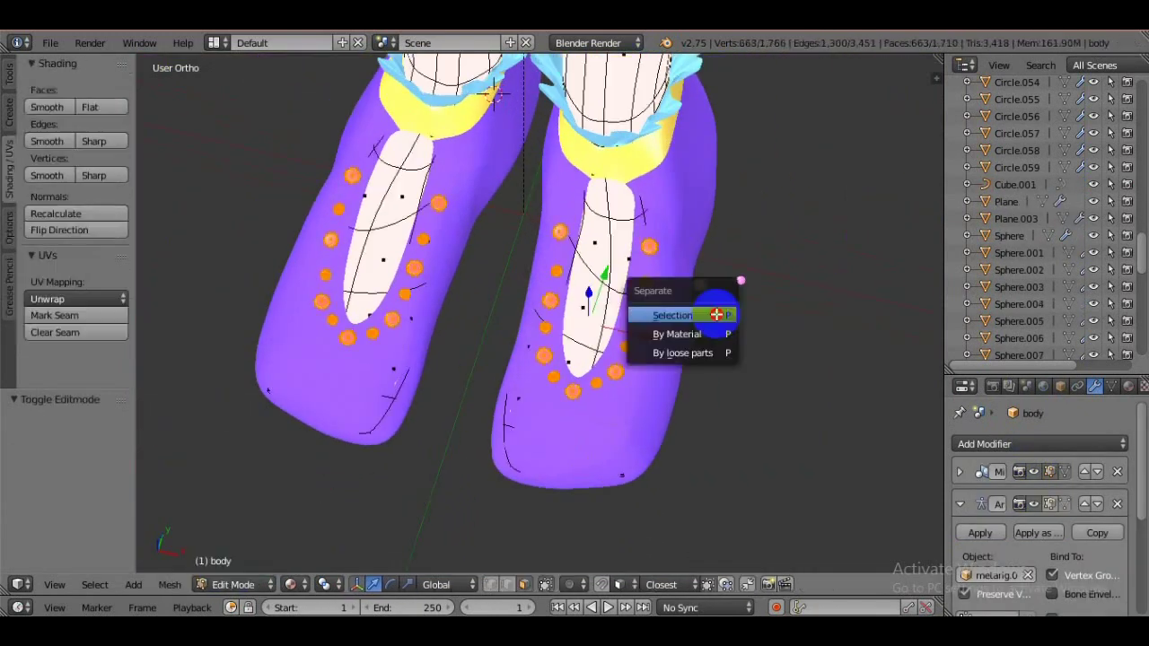
{"action": "left_click", "coordinate": [716, 314]}
{"action": "key", "text": "Tab"}
{"action": "scroll", "coordinate": [445, 394], "scroll_direction": "down", "scroll_amount": 4}
Select a pink bead and paste the red bow into the scene.
{"action": "scroll", "coordinate": [672, 435], "scroll_direction": "down", "scroll_amount": 2}
{"action": "scroll", "coordinate": [702, 299], "scroll_direction": "up", "scroll_amount": 5}
{"action": "left_click", "coordinate": [697, 294]}
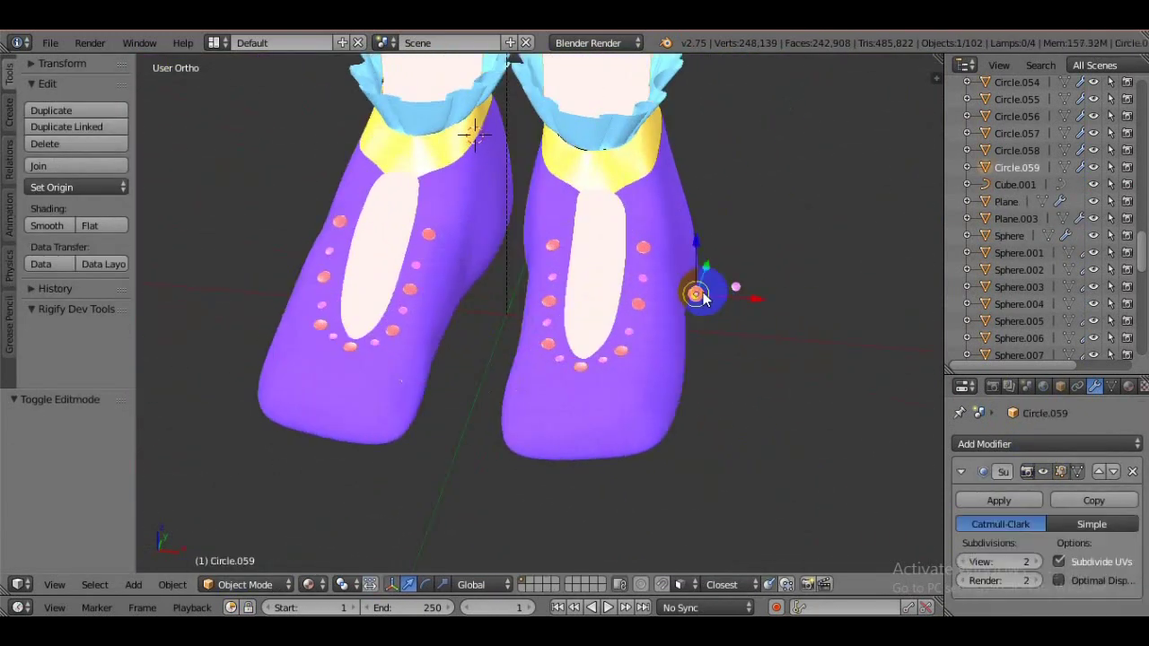
{"action": "key", "text": "ctrl+v"}
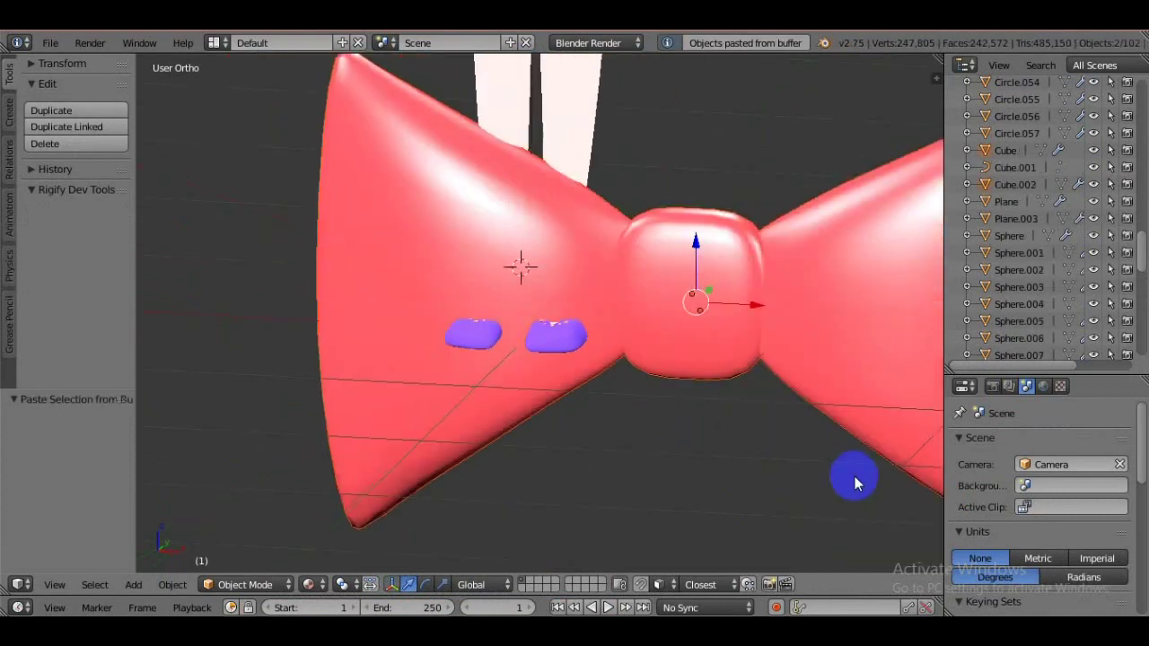
Scale down the pasted red bow and shift it sideways toward the shoes.
{"action": "key", "text": "s"}
{"action": "left_click", "coordinate": [758, 468]}
{"action": "key", "text": "g"}
{"action": "key", "text": "y"}
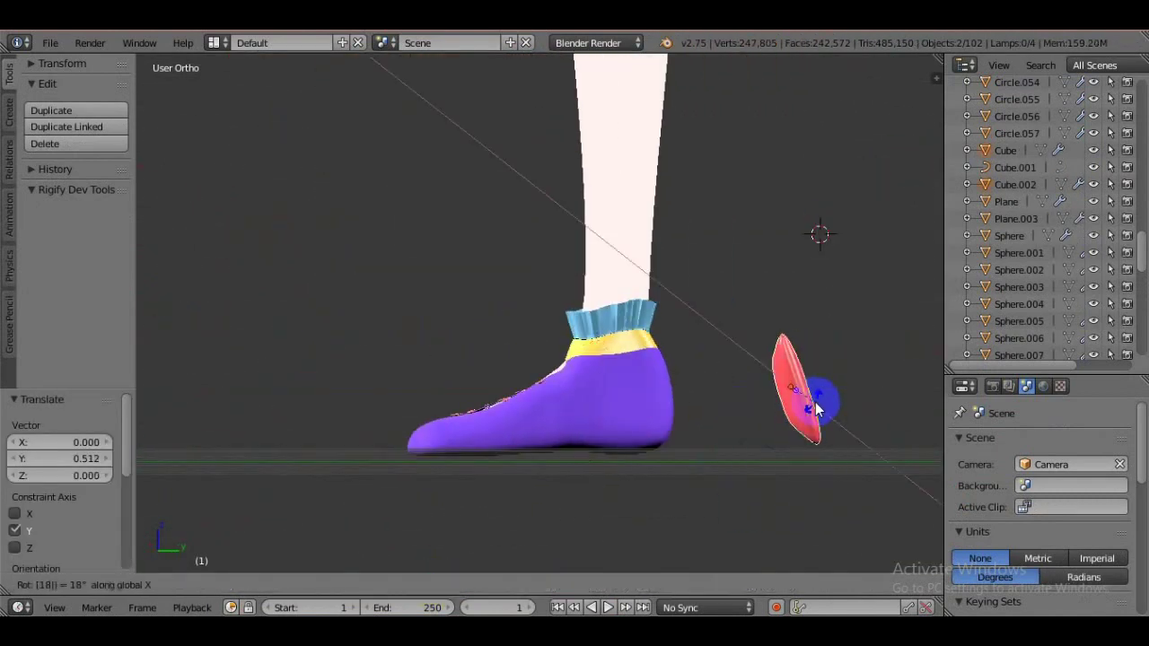
{"action": "key", "text": "Escape"}
{"action": "key", "text": "ctrl+z"}
{"action": "middle_click_drag", "start_coordinate": [700, 399], "coordinate": [599, 422]}
{"action": "key", "text": "g"}
{"action": "left_click", "coordinate": [551, 457]}
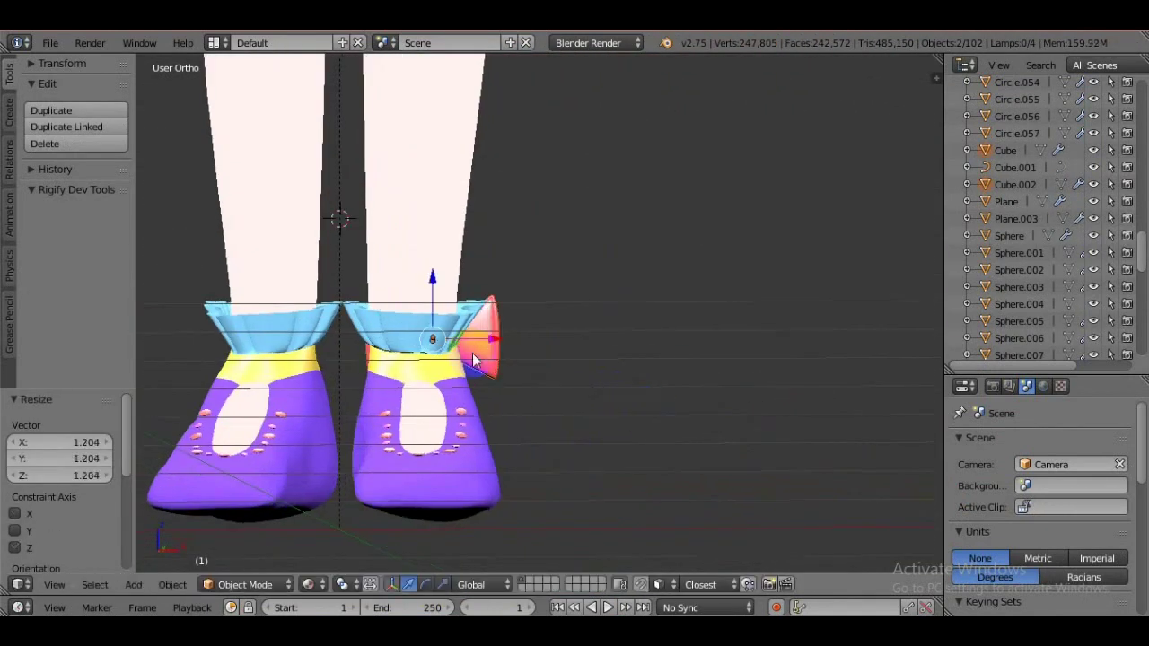
Position the red bow at the back of the first shoe's heel.
{"action": "middle_click_drag", "start_coordinate": [440, 416], "coordinate": [767, 343]}
{"action": "scroll", "coordinate": [767, 343], "scroll_direction": "up", "scroll_amount": 2}
{"action": "key", "text": "g"}
{"action": "key", "text": "y"}
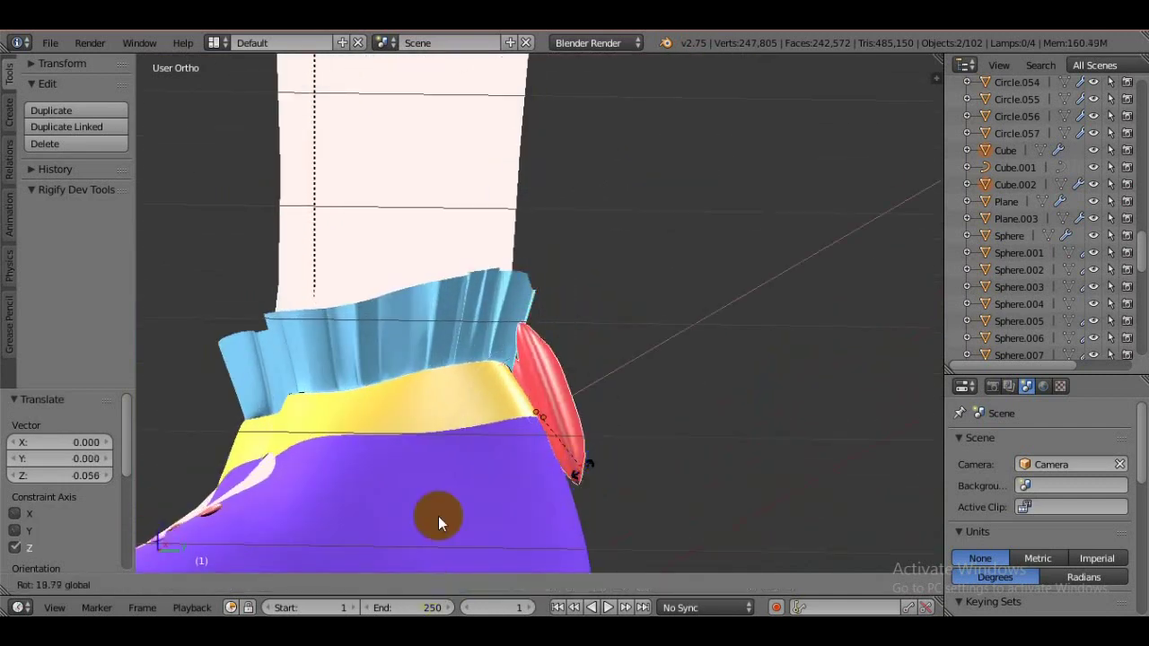
{"action": "left_click", "coordinate": [438, 516]}
{"action": "key", "text": "KP_1"}
{"action": "key", "text": "g"}
{"action": "key", "text": "x"}
{"action": "left_click", "coordinate": [642, 489]}
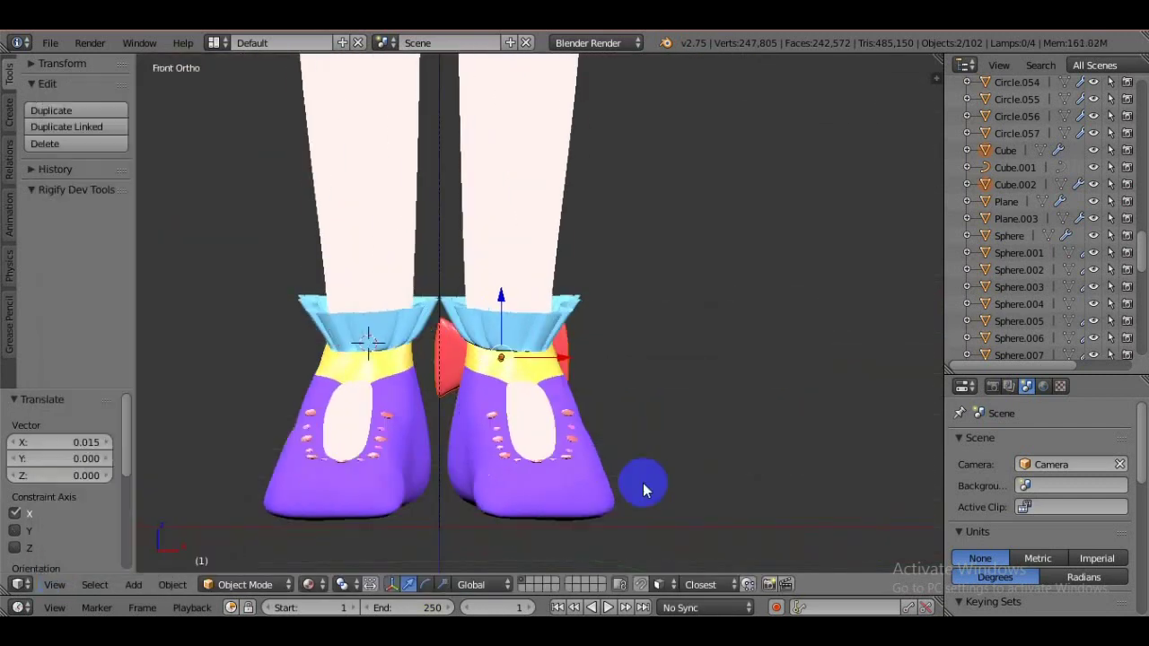
{"action": "left_click", "coordinate": [571, 359]}
{"action": "mouse_move", "coordinate": [570, 359]}
{"action": "middle_mouse_down"}
{"action": "mouse_move", "coordinate": [279, 497]}
{"action": "mouse_move", "coordinate": [652, 477]}
{"action": "mouse_move", "coordinate": [677, 433]}
{"action": "middle_mouse_up"}
Duplicate the heel bow along X onto the other shoe's heel.
{"action": "key", "text": "shift+d"}
{"action": "key", "text": "x"}
{"action": "left_click", "coordinate": [538, 431]}
{"action": "middle_click_drag", "start_coordinate": [539, 431], "coordinate": [539, 506]}
{"action": "scroll", "coordinate": [541, 461], "scroll_direction": "down", "scroll_amount": 5}
{"action": "scroll", "coordinate": [559, 234], "scroll_direction": "down", "scroll_amount": 2}
{"action": "scroll", "coordinate": [559, 240], "scroll_direction": "down", "scroll_amount": 3}
Select the shoe mesh, enter edit mode, and return to object mode.
{"action": "right_click", "coordinate": [539, 457]}
{"action": "mouse_move", "coordinate": [539, 457]}
{"action": "middle_mouse_down"}
{"action": "mouse_move", "coordinate": [769, 461]}
{"action": "mouse_move", "coordinate": [551, 533]}
{"action": "mouse_move", "coordinate": [356, 493]}
{"action": "mouse_move", "coordinate": [756, 546]}
{"action": "middle_mouse_up"}
{"action": "scroll", "coordinate": [551, 534], "scroll_direction": "up", "scroll_amount": 4}
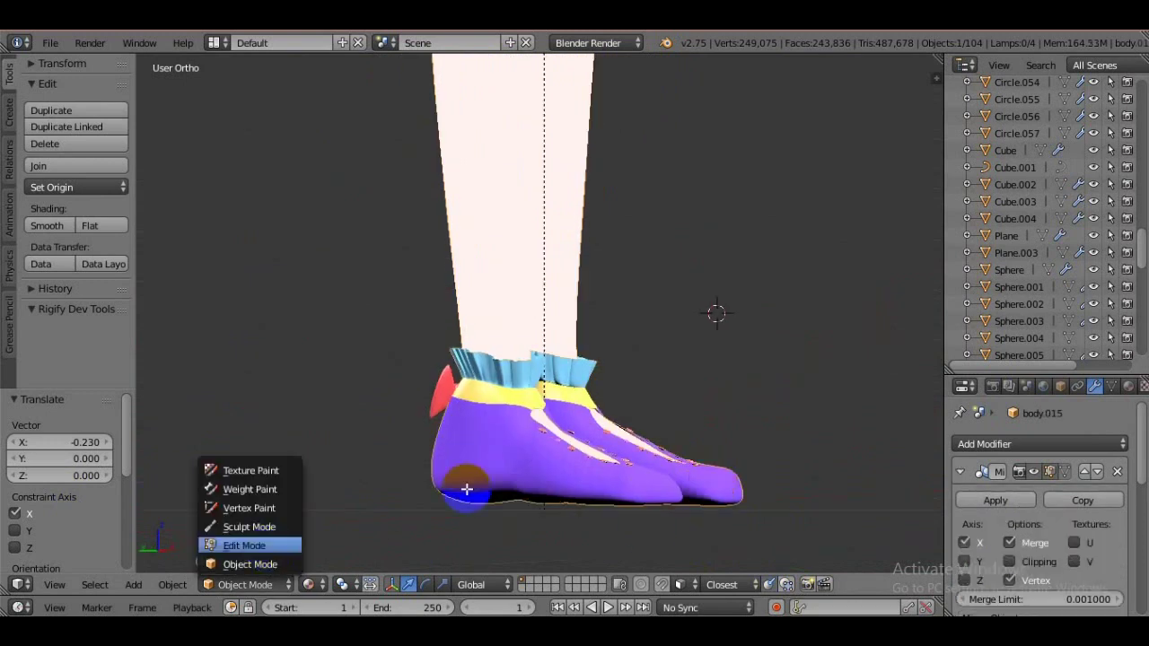
{"action": "left_click", "coordinate": [269, 549]}
{"action": "scroll", "coordinate": [676, 476], "scroll_direction": "up", "scroll_amount": 3}
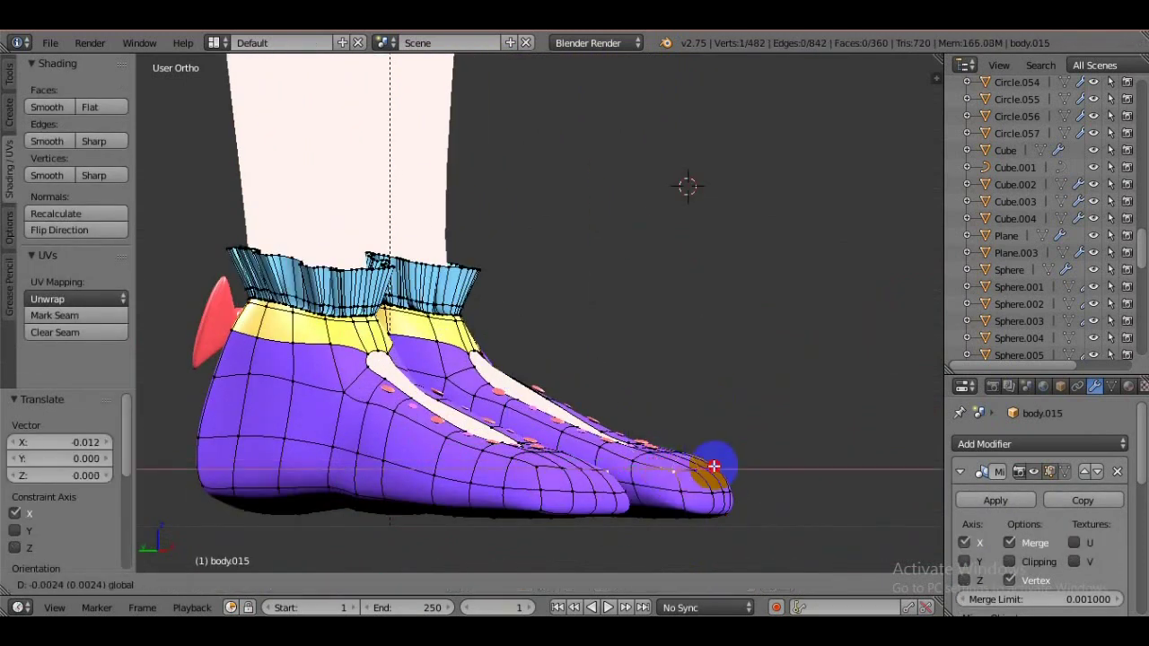
{"action": "key", "text": "Tab"}
{"action": "middle_click_drag", "start_coordinate": [715, 467], "coordinate": [560, 511]}
{"action": "scroll", "coordinate": [561, 511], "scroll_direction": "down", "scroll_amount": 3}
Add a UV sphere (Sphere.012) and edit its Segments count.
{"action": "key", "text": "space"}
{"action": "left_click", "coordinate": [736, 325]}
{"action": "double_click", "coordinate": [63, 440]}
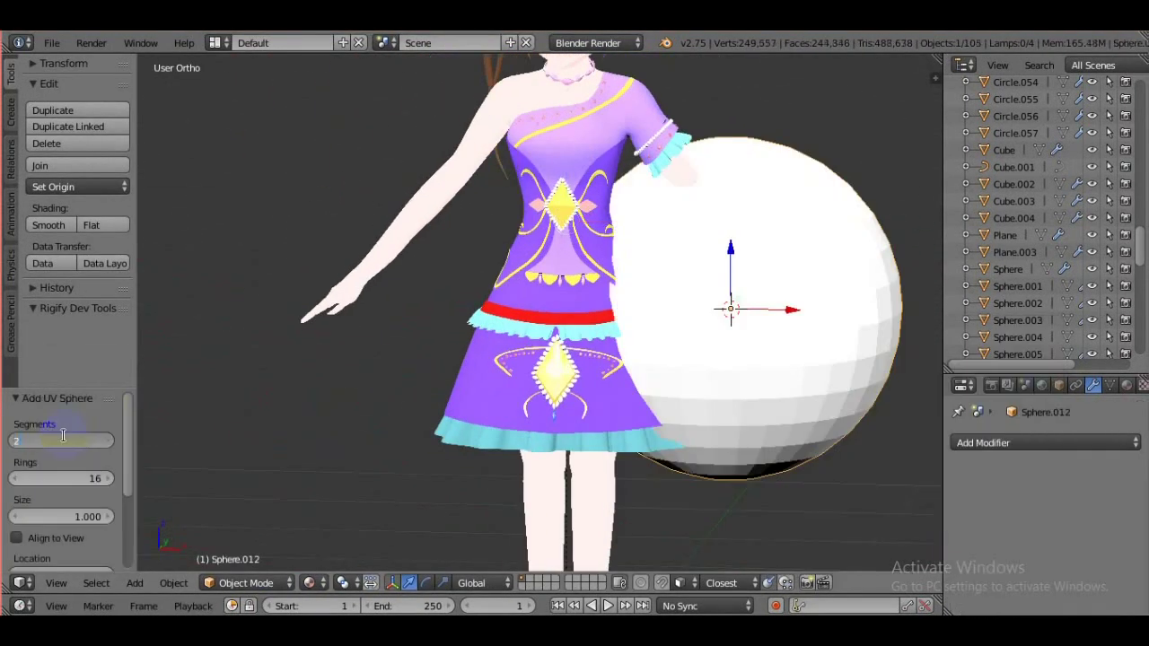
Finish the UV sphere, scale it down to bead size and smooth it with subdivision level 1.
{"action": "key", "text": "Return"}
{"action": "scroll", "coordinate": [778, 480], "scroll_direction": "up", "scroll_amount": 3}
{"action": "key", "text": "s"}
{"action": "left_click", "coordinate": [456, 351]}
{"action": "scroll", "coordinate": [565, 267], "scroll_direction": "up", "scroll_amount": 3}
{"action": "mouse_move", "coordinate": [564, 266]}
{"action": "middle_mouse_down"}
{"action": "mouse_move", "coordinate": [613, 411]}
{"action": "mouse_move", "coordinate": [351, 385]}
{"action": "middle_mouse_up"}
{"action": "key", "text": "ctrl+1"}
{"action": "key", "text": "Tab"}
{"action": "key", "text": "Tab"}
Add an Array modifier to the bead and a Nurbs Circle scaled to wrist size.
{"action": "left_click", "coordinate": [1062, 442]}
{"action": "left_click", "coordinate": [1077, 216]}
{"action": "key", "text": "space"}
{"action": "left_click", "coordinate": [812, 164]}
{"action": "key", "text": "s"}
{"action": "left_click", "coordinate": [614, 509]}
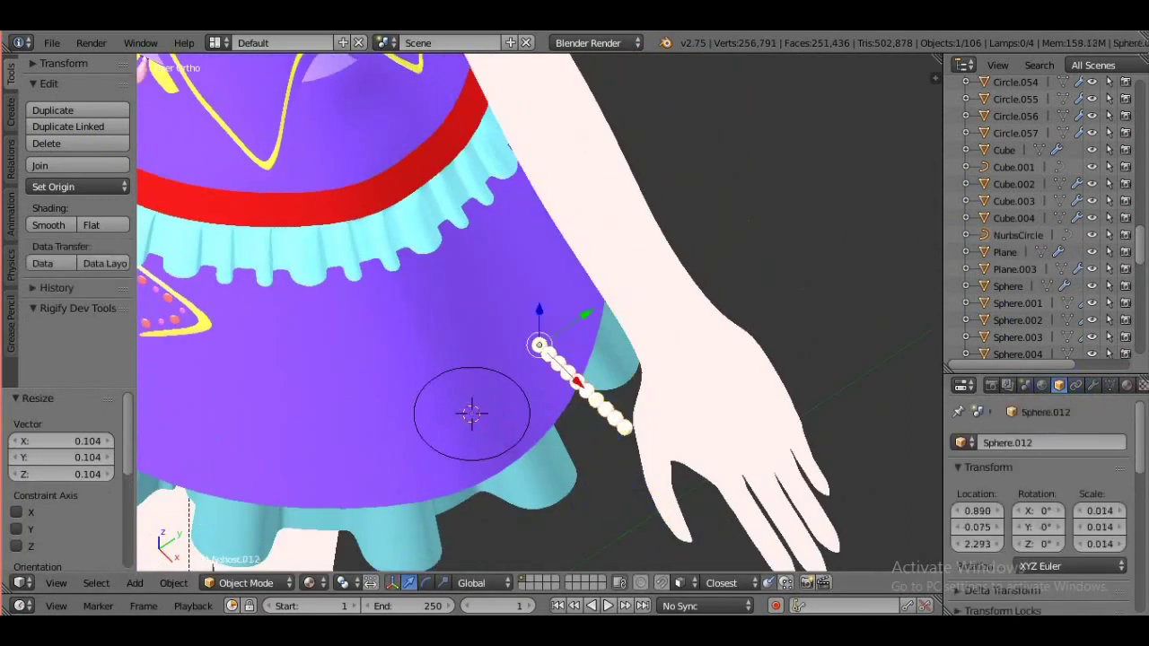
Set the bead's Array modifier to a fixed count of 21 beads.
{"action": "left_click", "coordinate": [1093, 384]}
{"action": "key", "text": "g"}
{"action": "key", "text": "y"}
{"action": "left_click", "coordinate": [1068, 477]}
{"action": "left_click_drag", "start_coordinate": [1041, 496], "coordinate": [1120, 500]}
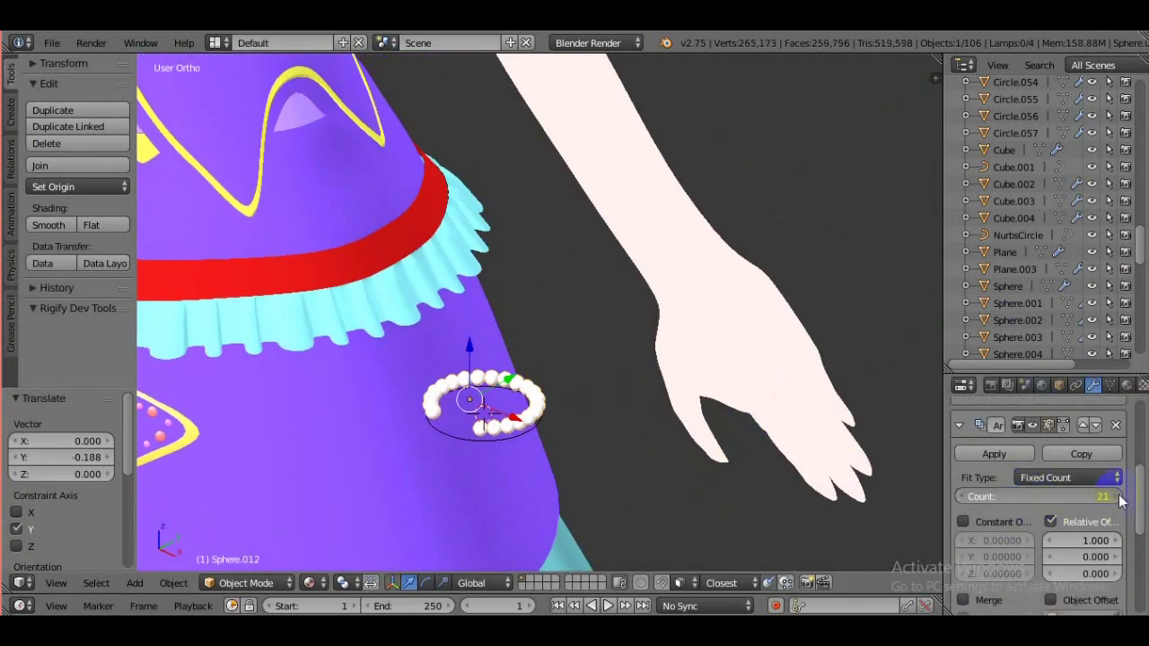
Scale the pearl ring and apply the Array and Curve modifiers.
{"action": "middle_click_drag", "start_coordinate": [718, 520], "coordinate": [744, 530]}
{"action": "key", "text": "s"}
{"action": "left_click", "coordinate": [607, 488]}
{"action": "key", "text": "ctrl+1"}
{"action": "key", "text": "s"}
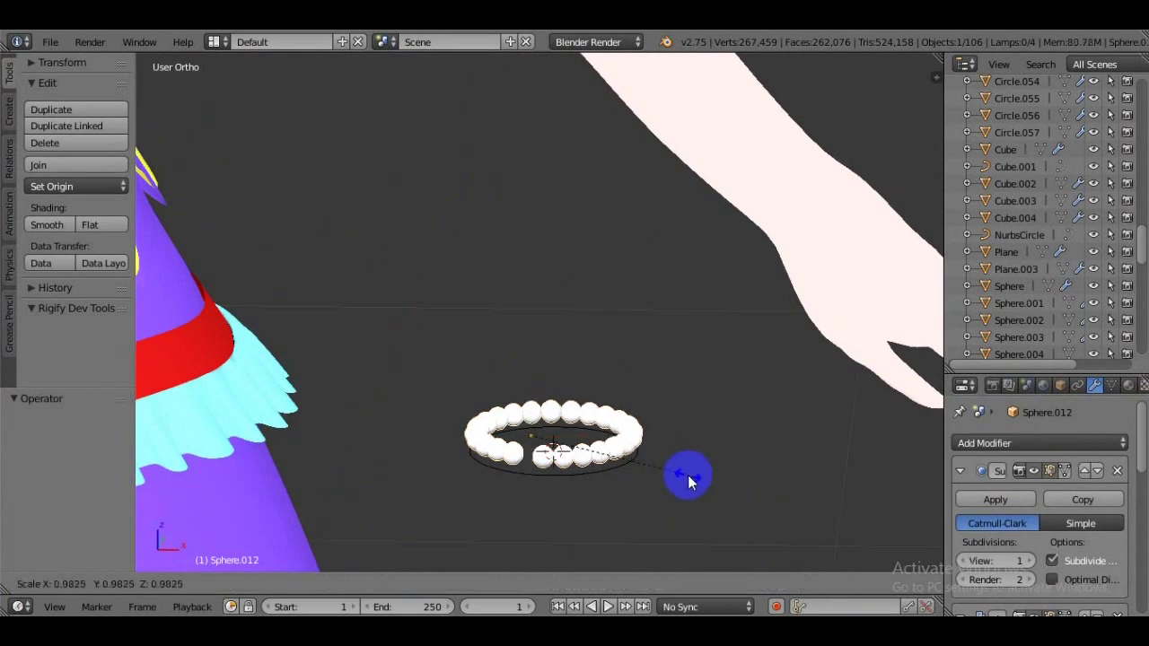
{"action": "left_click", "coordinate": [688, 474]}
Tilt the pearl ring to match the wrist and raise it to wrist height.
{"action": "middle_click_drag", "start_coordinate": [796, 497], "coordinate": [466, 404]}
{"action": "middle_click_drag", "start_coordinate": [638, 321], "coordinate": [746, 470]}
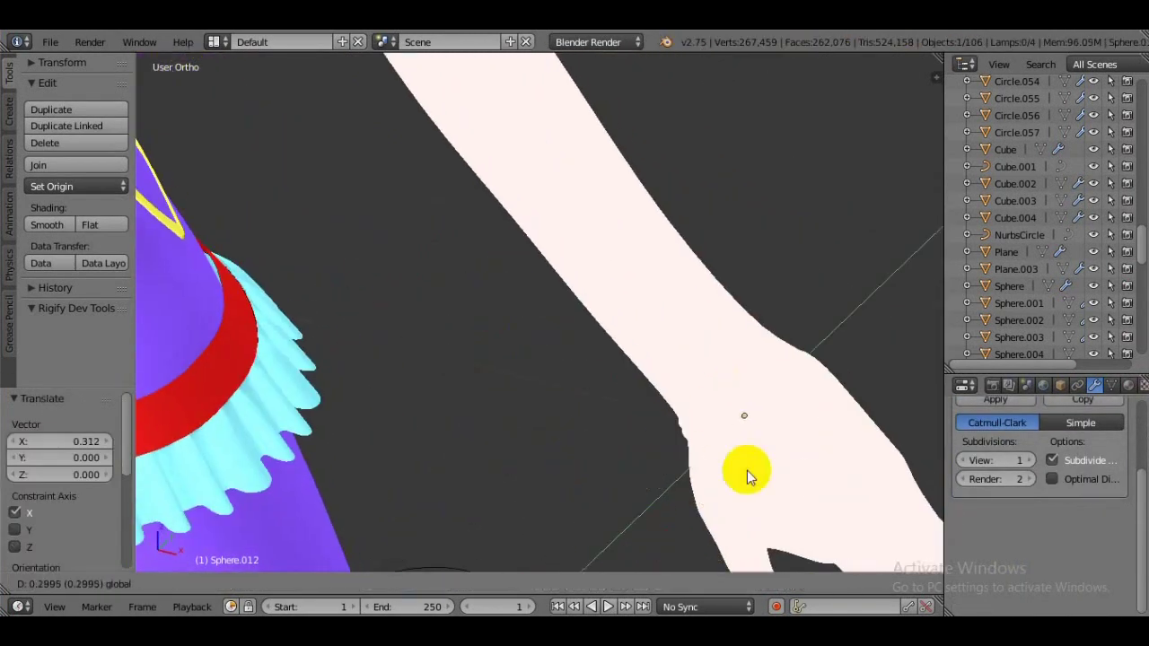
{"action": "left_click_drag", "start_coordinate": [698, 299], "coordinate": [592, 468]}
{"action": "middle_click_drag", "start_coordinate": [673, 498], "coordinate": [714, 350]}
{"action": "key", "text": "g"}
{"action": "key", "text": "z"}
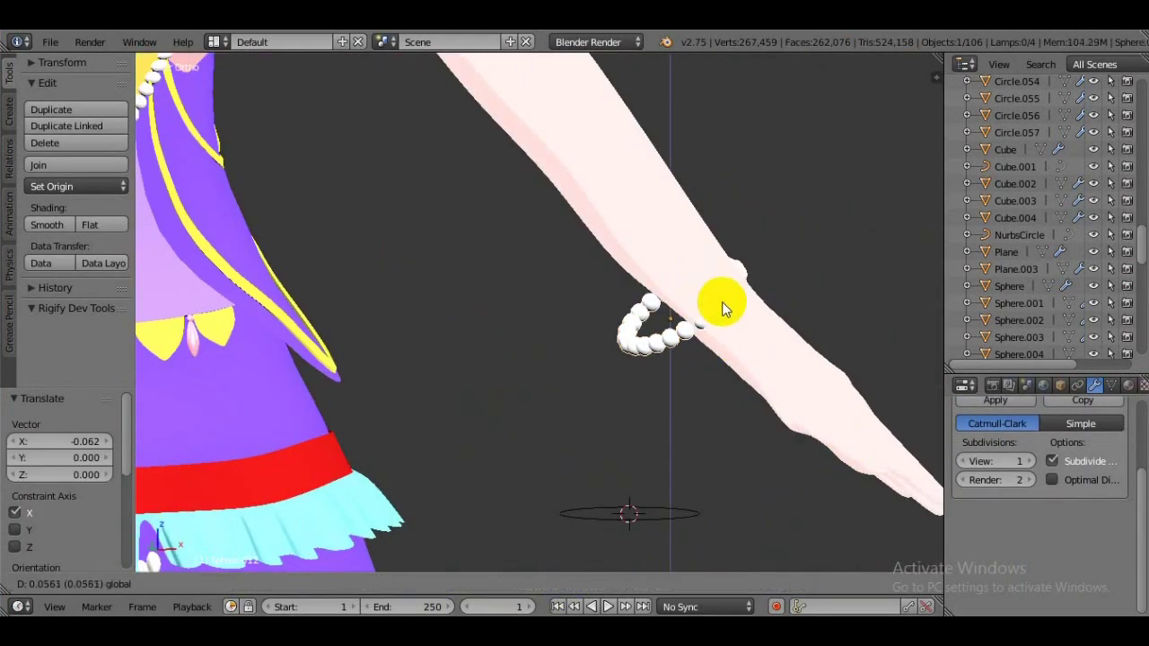
{"action": "left_click", "coordinate": [718, 290]}
Move the pearl ring vertically until it sits around the wrist.
{"action": "mouse_move", "coordinate": [718, 290]}
{"action": "middle_mouse_down"}
{"action": "mouse_move", "coordinate": [739, 375]}
{"action": "mouse_move", "coordinate": [718, 479]}
{"action": "middle_mouse_up"}
{"action": "left_click", "coordinate": [727, 378]}
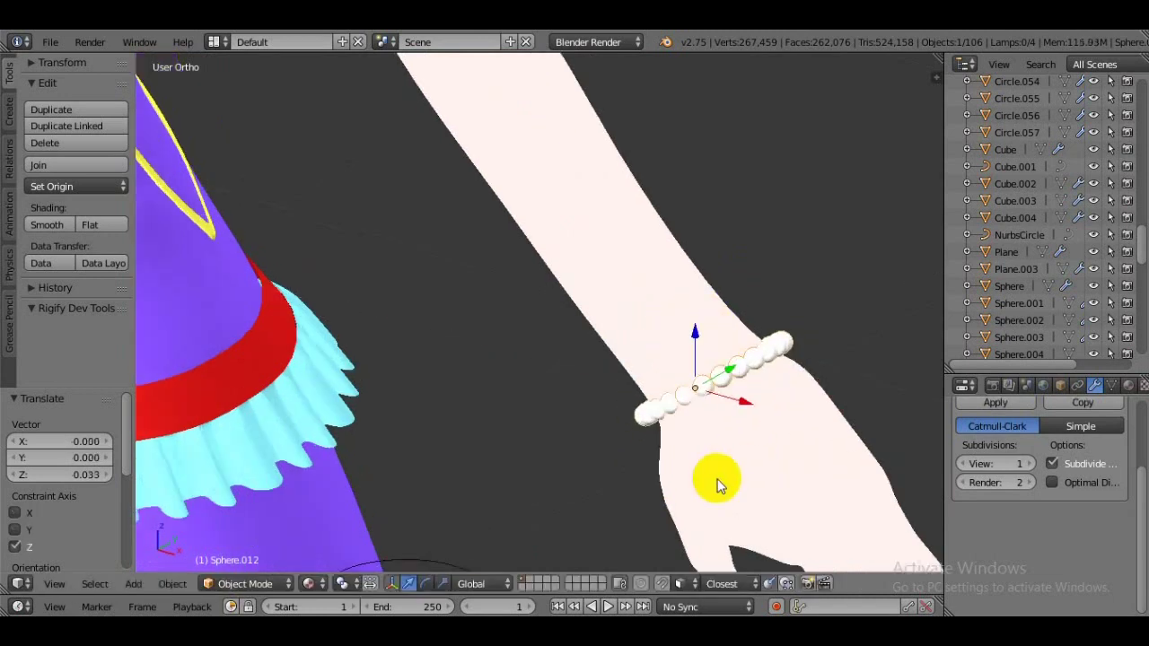
{"action": "key", "text": "g"}
{"action": "key", "text": "z"}
{"action": "left_click", "coordinate": [631, 381]}
{"action": "mouse_move", "coordinate": [631, 382]}
{"action": "middle_mouse_down"}
{"action": "mouse_move", "coordinate": [777, 325]}
{"action": "mouse_move", "coordinate": [576, 542]}
{"action": "mouse_move", "coordinate": [757, 487]}
{"action": "middle_mouse_up"}
In Edit Mode, select bead loops and nudge them with proportional falloff.
{"action": "key", "text": "Tab"}
{"action": "scroll", "coordinate": [585, 381], "scroll_direction": "up", "scroll_amount": 5}
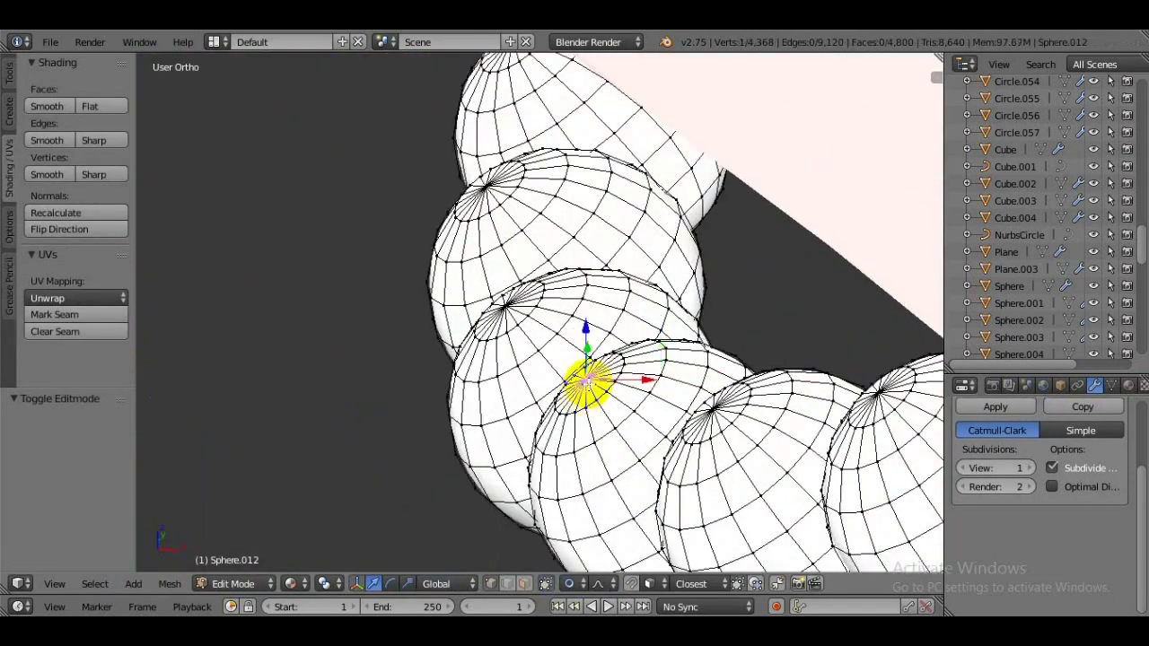
{"action": "left_click", "coordinate": [585, 382], "text": "alt"}
{"action": "middle_click_drag", "start_coordinate": [585, 381], "coordinate": [636, 290], "text": "shift"}
{"action": "key", "text": "ctrl+Up"}
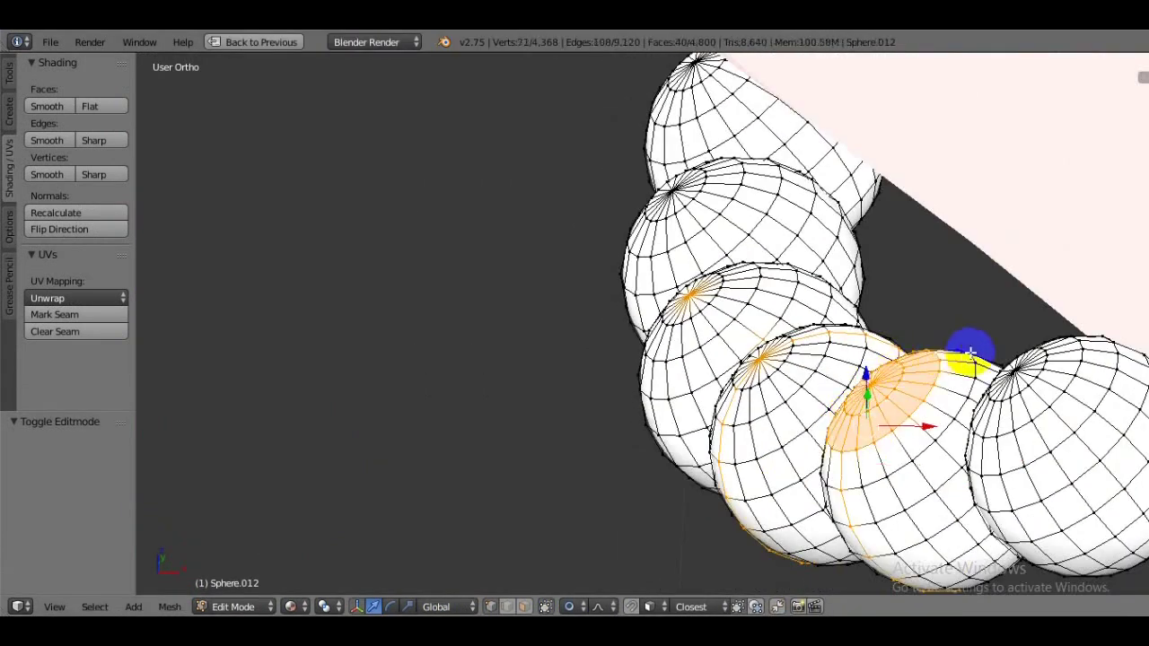
{"action": "middle_click_drag", "start_coordinate": [970, 353], "coordinate": [808, 270]}
{"action": "scroll", "coordinate": [808, 269], "scroll_direction": "down", "scroll_amount": 3}
{"action": "key", "text": "g"}
{"action": "scroll", "coordinate": [788, 223], "scroll_direction": "down", "scroll_amount": 3}
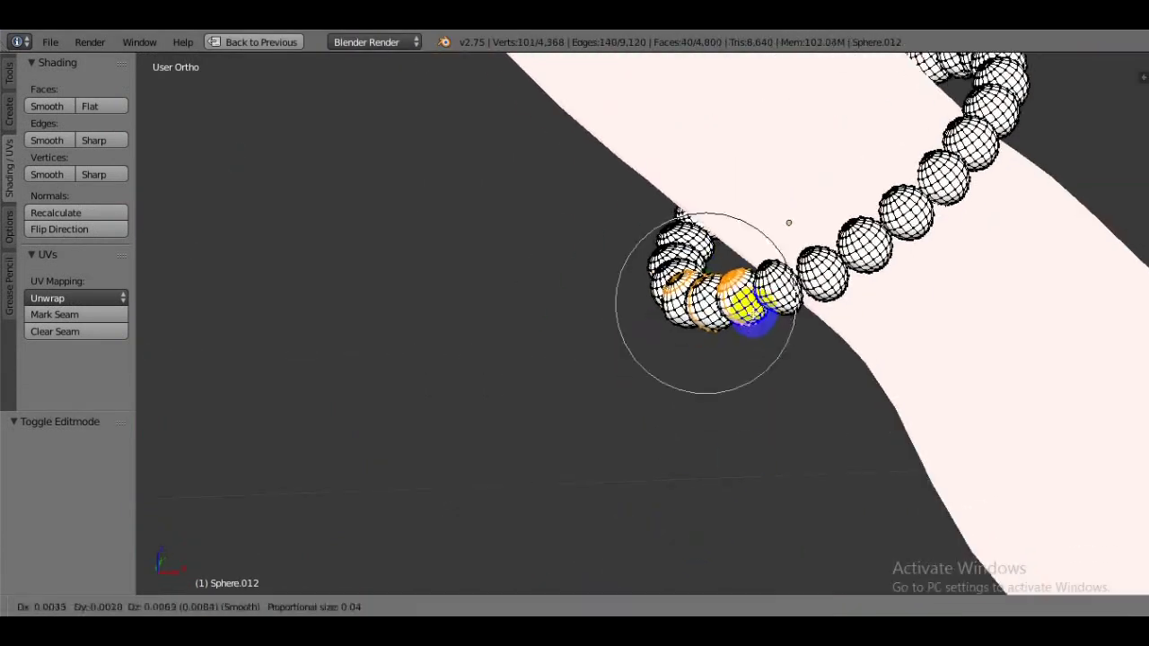
{"action": "left_click", "coordinate": [788, 223]}
Nudge the beads once more, then shift the bracelet along X in Object Mode.
{"action": "middle_click_drag", "start_coordinate": [788, 223], "coordinate": [748, 141]}
{"action": "key", "text": "ctrl+Up"}
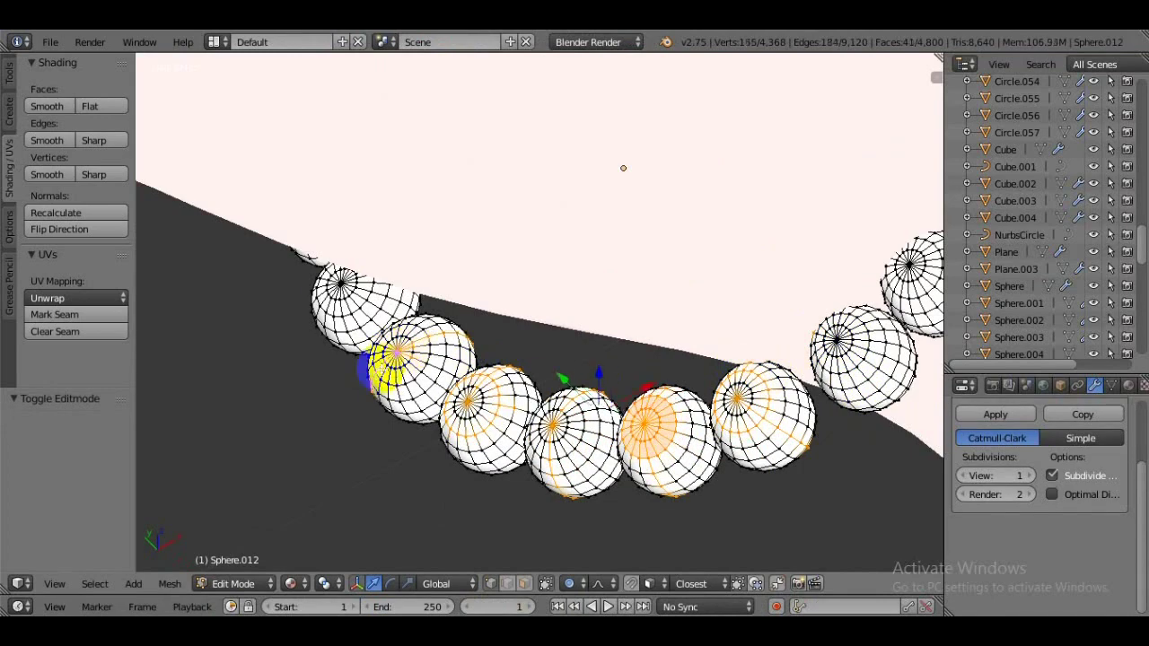
{"action": "middle_click_drag", "start_coordinate": [622, 269], "coordinate": [598, 132]}
{"action": "key", "text": "g"}
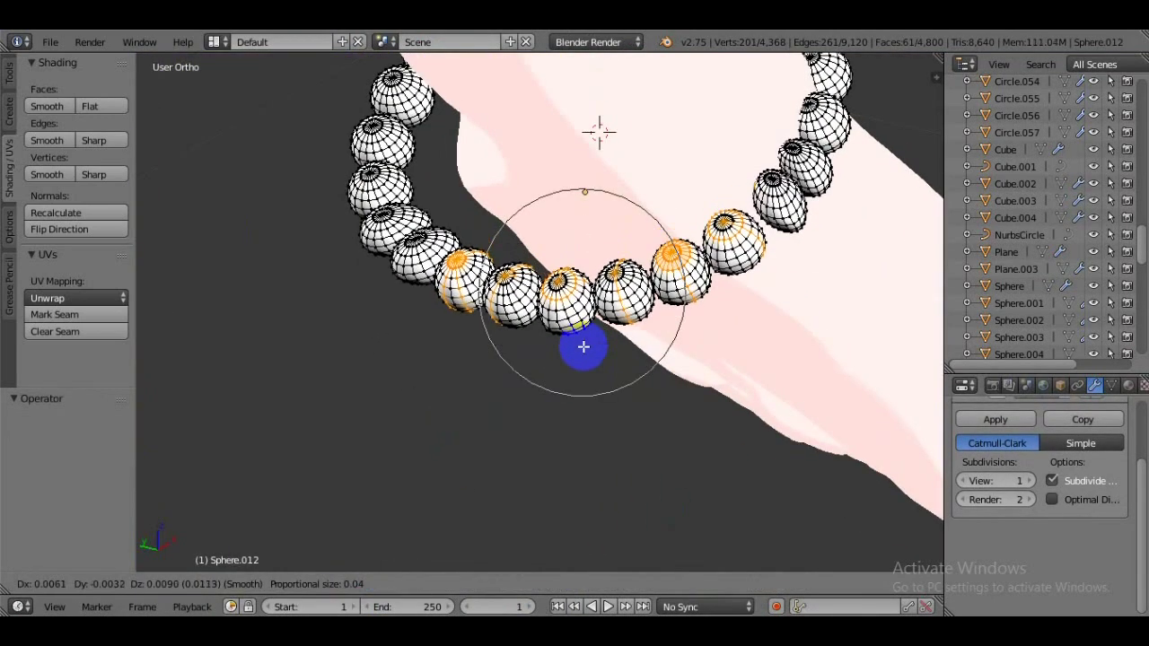
{"action": "key", "text": "Tab"}
{"action": "middle_click_drag", "start_coordinate": [557, 469], "coordinate": [613, 236]}
{"action": "left_click_drag", "start_coordinate": [613, 236], "coordinate": [619, 236]}
{"action": "mouse_move", "coordinate": [549, 449]}
{"action": "middle_mouse_down"}
{"action": "mouse_move", "coordinate": [606, 450]}
{"action": "mouse_move", "coordinate": [257, 565]}
{"action": "middle_mouse_up"}
Cancel a bead deformation and move the selected beads to fit the wrist.
{"action": "key", "text": "Tab"}
{"action": "key", "text": "g"}
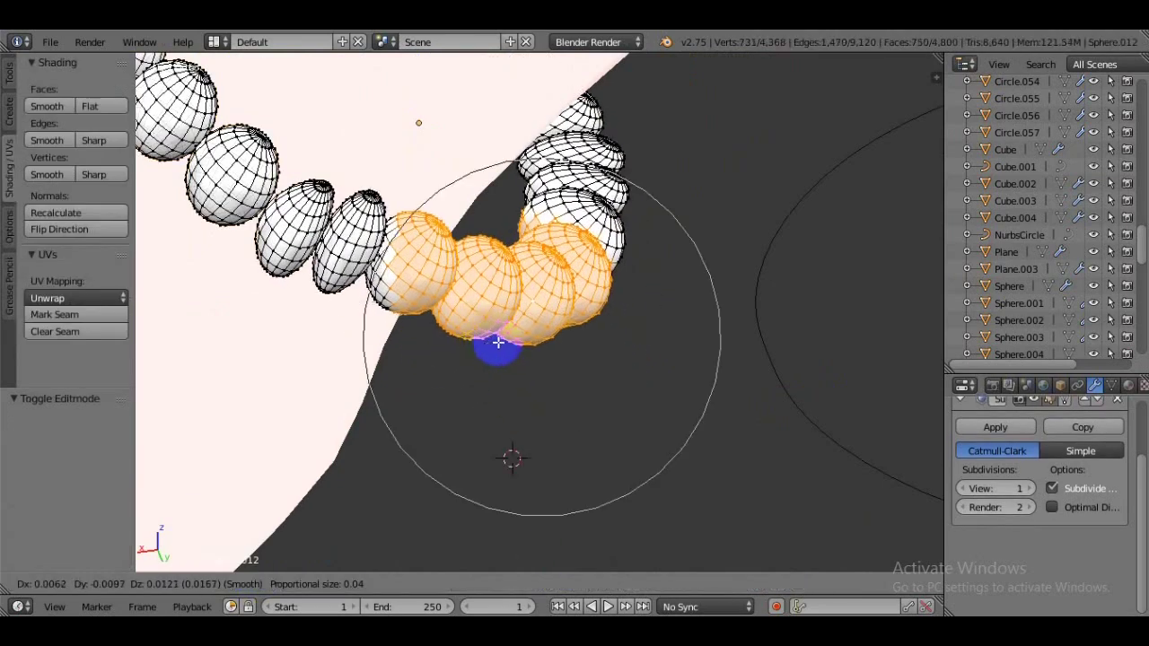
{"action": "key", "text": "Escape"}
{"action": "middle_click_drag", "start_coordinate": [520, 307], "coordinate": [574, 269]}
{"action": "middle_click_drag", "start_coordinate": [709, 462], "coordinate": [671, 405]}
{"action": "left_click", "coordinate": [469, 410]}
{"action": "middle_click_drag", "start_coordinate": [469, 410], "coordinate": [899, 350]}
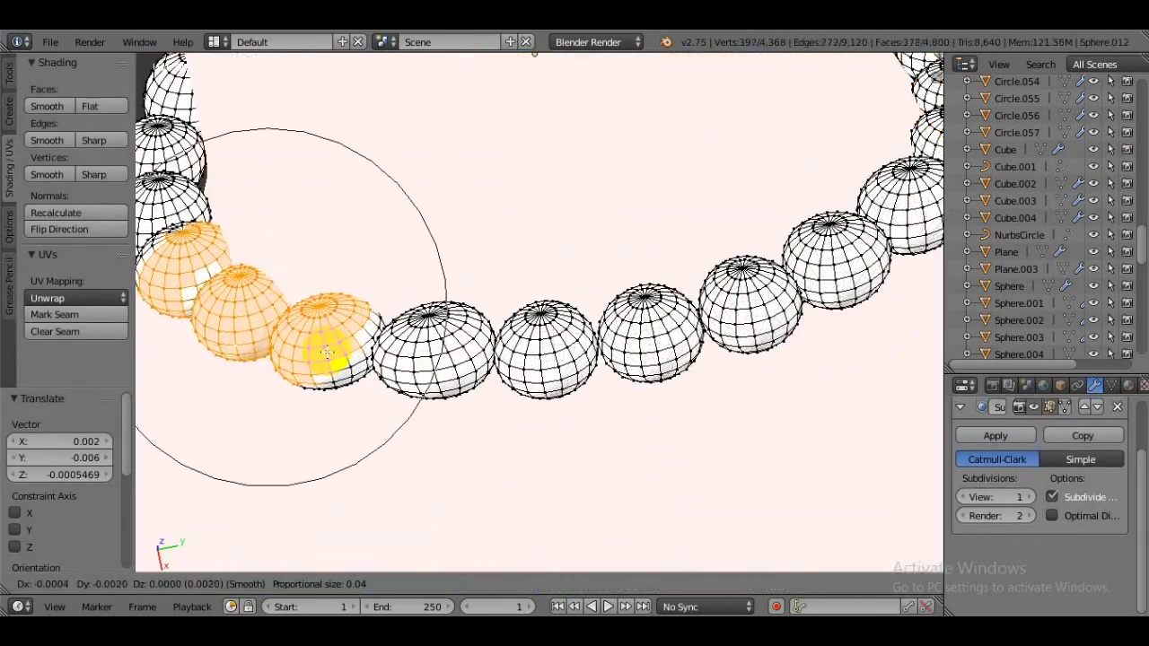
{"action": "left_click", "coordinate": [282, 303]}
Make a final bead adjustment and return to Object Mode.
{"action": "middle_click_drag", "start_coordinate": [281, 303], "coordinate": [367, 377]}
{"action": "key", "text": "g"}
{"action": "left_click", "coordinate": [566, 416]}
{"action": "key", "text": "Tab"}
{"action": "scroll", "coordinate": [220, 506], "scroll_direction": "down", "scroll_amount": 5}
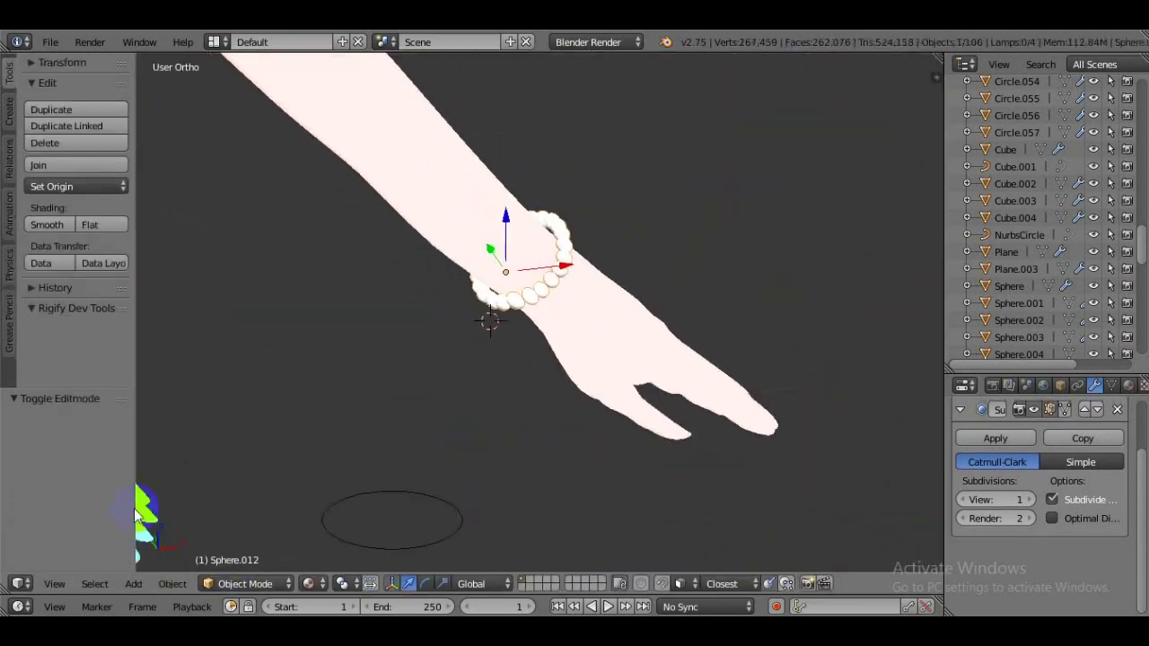
Select the bracelet geometry on both wrists and separate it into its own object, body.017.
{"action": "key", "text": "Tab"}
{"action": "left_click", "coordinate": [569, 583]}
{"action": "key", "text": "Tab"}
{"action": "right_click", "coordinate": [635, 427]}
{"action": "scroll", "coordinate": [721, 456], "scroll_direction": "down", "scroll_amount": 5}
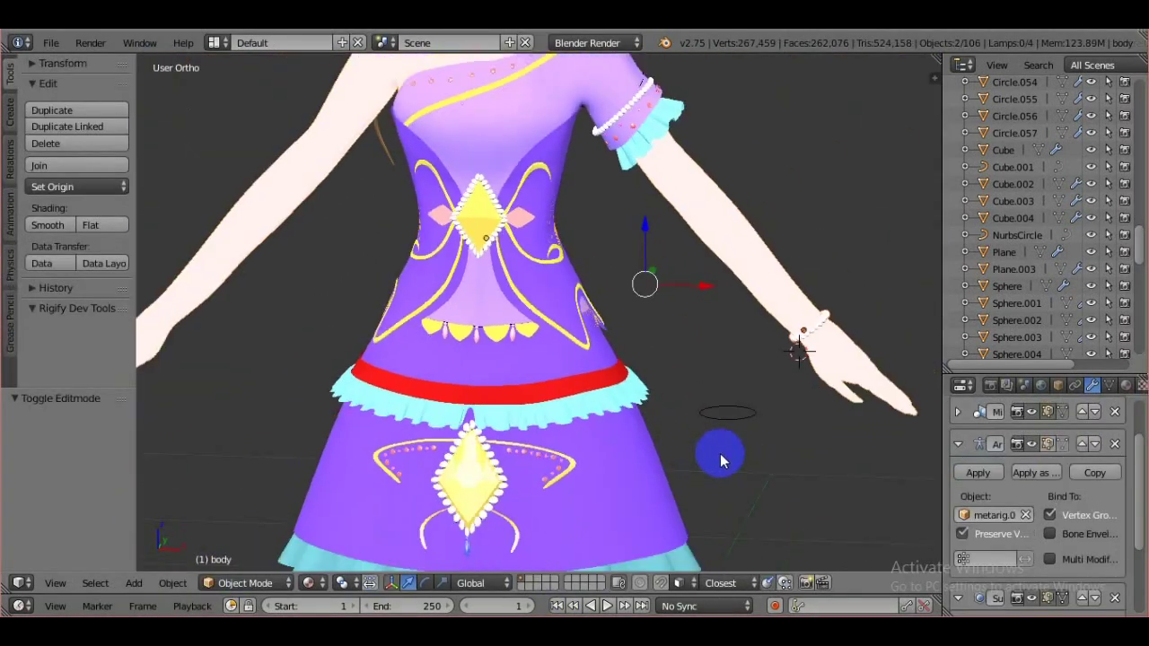
{"action": "right_click", "coordinate": [863, 297]}
{"action": "left_click", "coordinate": [243, 582]}
{"action": "left_click", "coordinate": [240, 546]}
{"action": "key", "text": "p"}
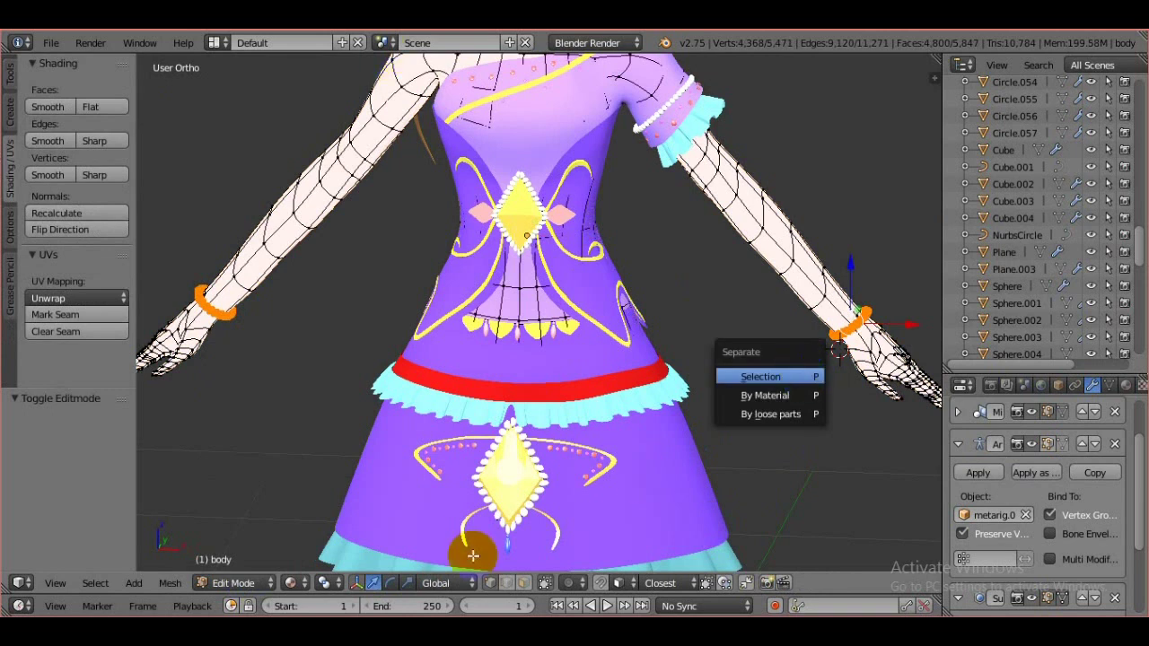
{"action": "left_click", "coordinate": [743, 377]}
{"action": "key", "text": "Tab"}
Clear the bracelets' leftover material slots and give them a new gold material, Material.010.
{"action": "left_click", "coordinate": [1126, 385]}
{"action": "left_click", "coordinate": [1116, 458]}
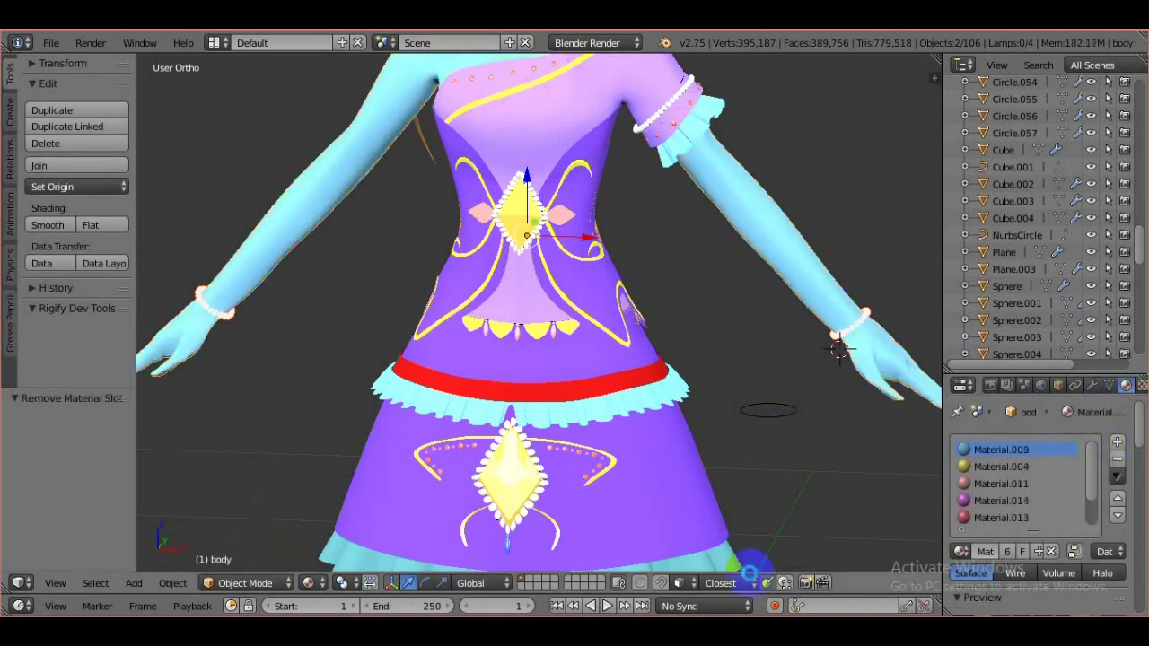
{"action": "key", "text": "ctrl+z"}
{"action": "left_click", "coordinate": [850, 484]}
{"action": "left_click", "coordinate": [1116, 459]}
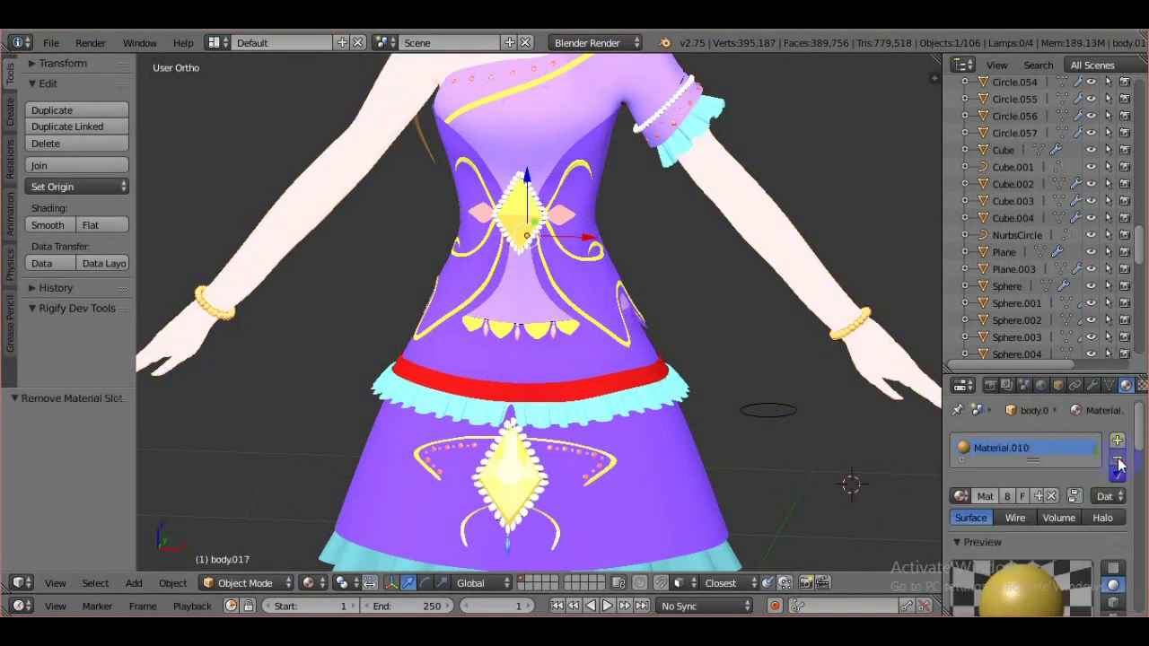